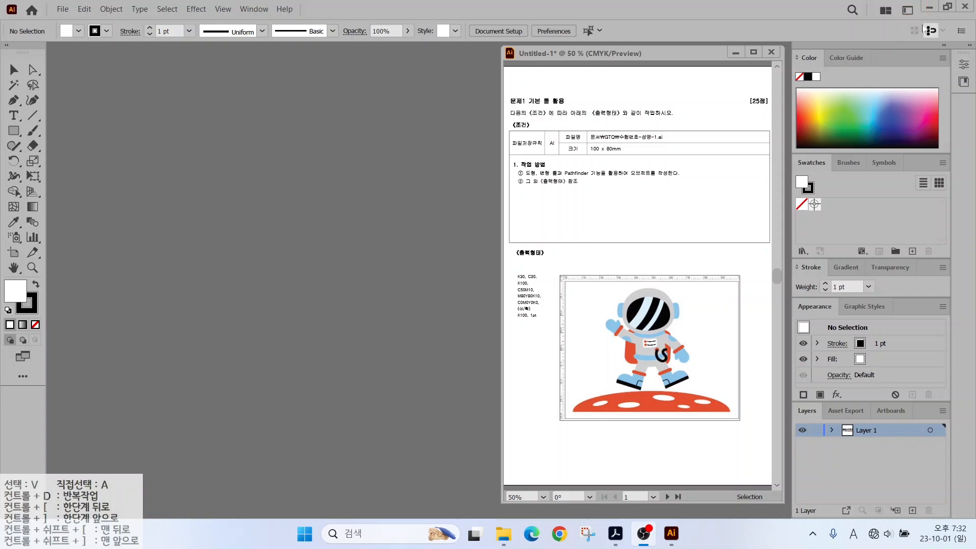
# Open the workspace switcher list in the application bar.
pyautogui.click(908, 11)
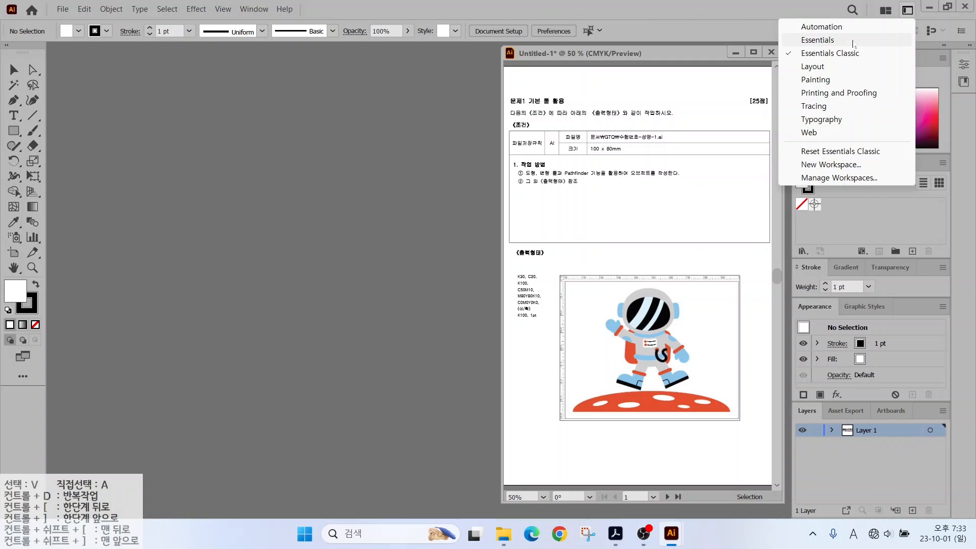
# Apply the Essentials Classic workspace and close the workspace menu.
pyautogui.click(849, 57)
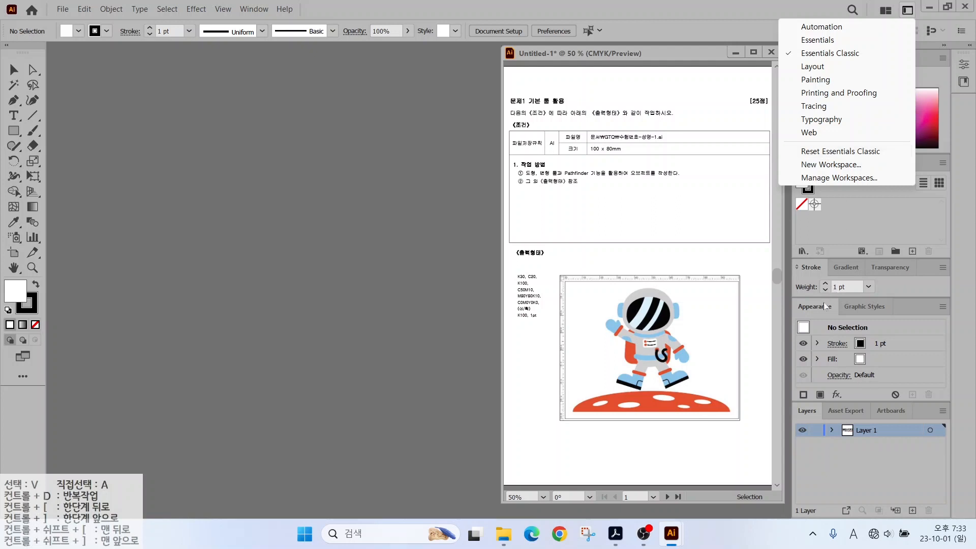
pyautogui.press('ctrl')
pyautogui.click(379, 209)
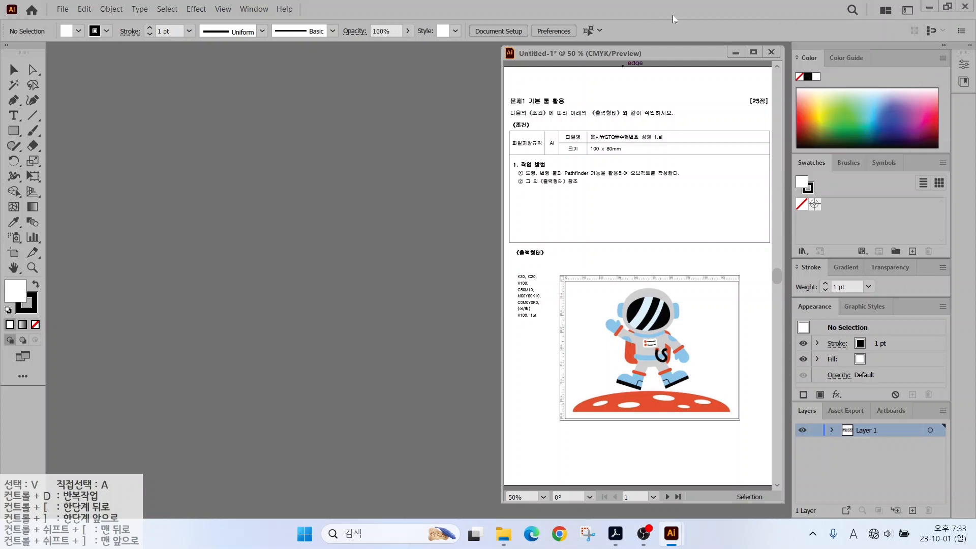
# Open Preferences at Guides & Grid from the Edit menu and browse its category pages.
pyautogui.click(83, 10)
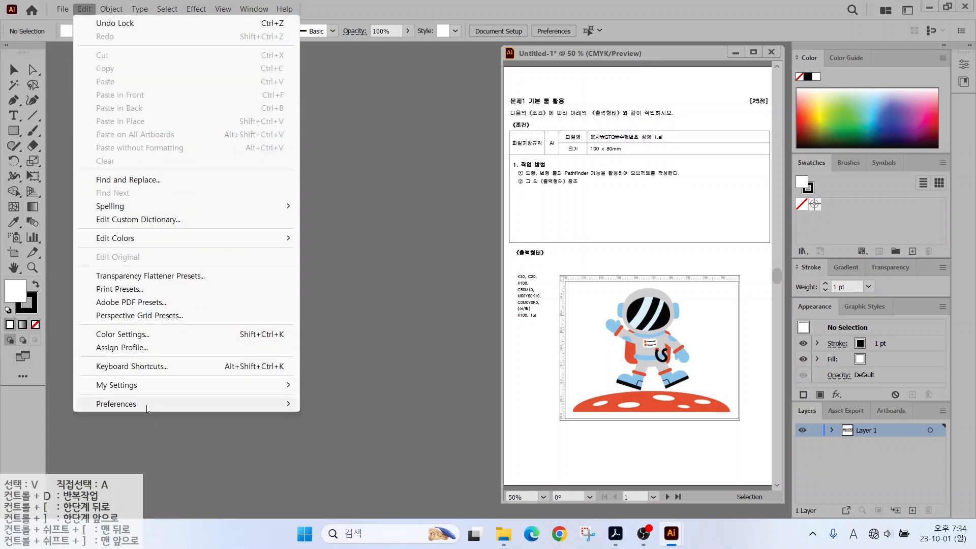
pyautogui.moveTo(147, 409)
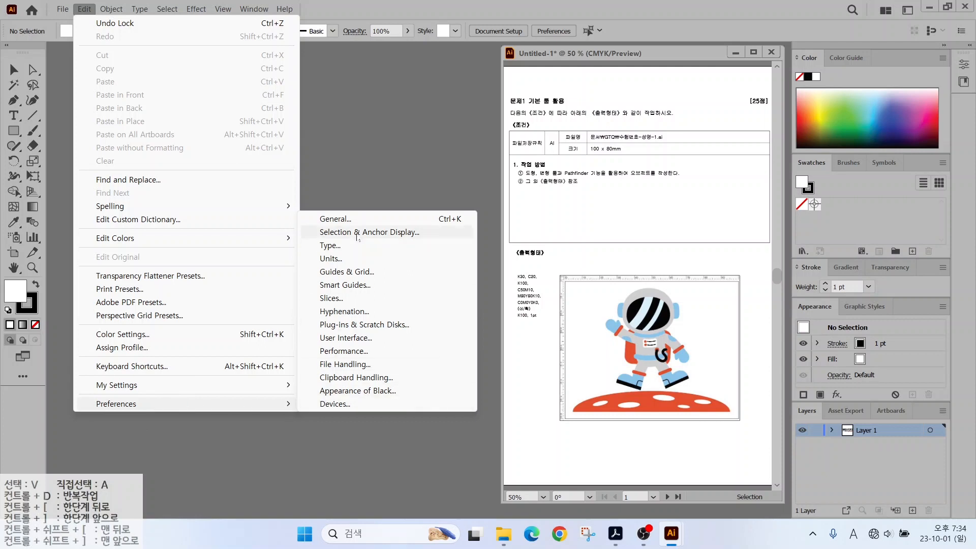
pyautogui.click(339, 273)
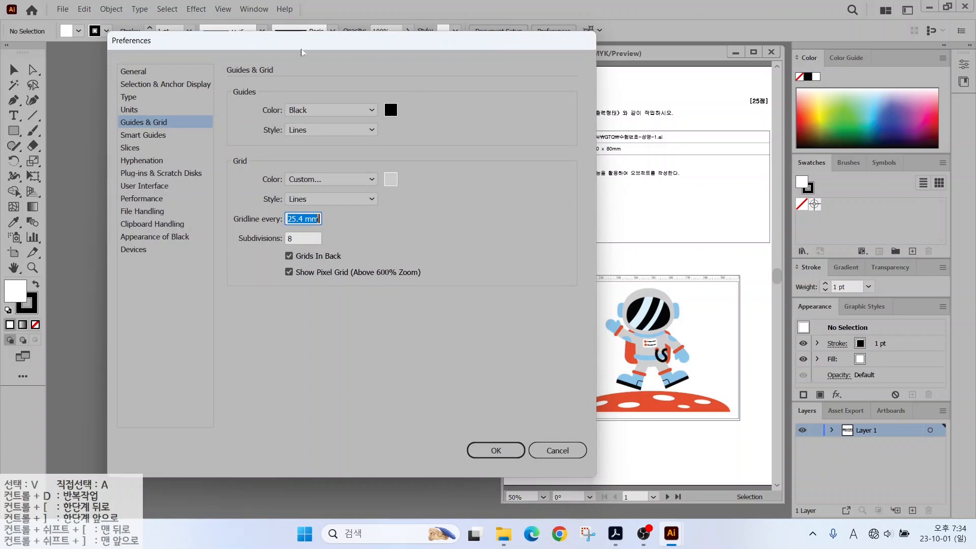
pyautogui.click(134, 71)
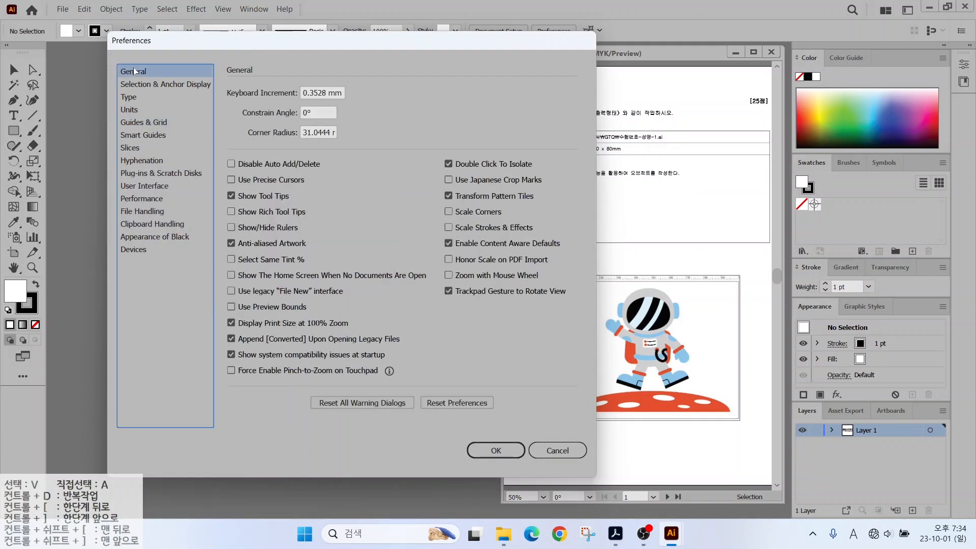
pyautogui.click(130, 85)
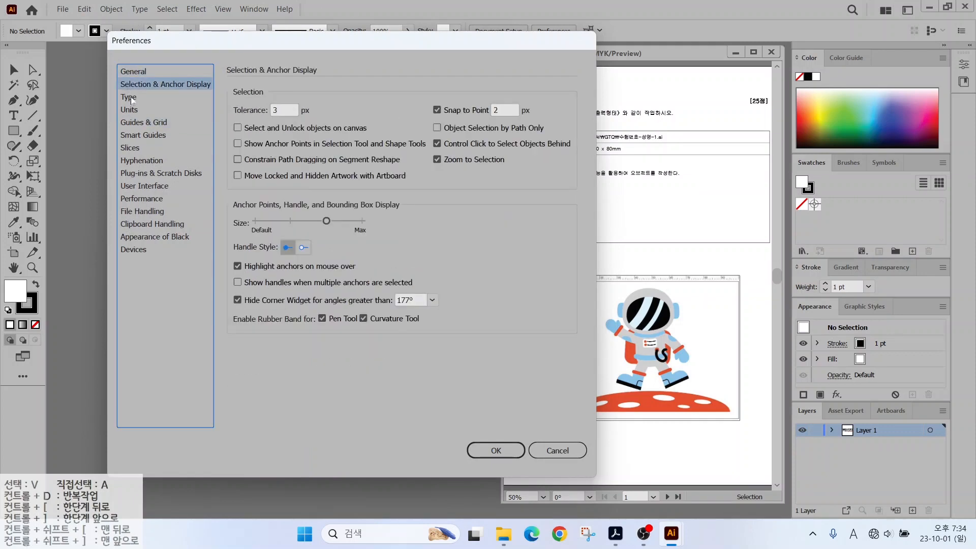
pyautogui.click(132, 99)
pyautogui.click(130, 111)
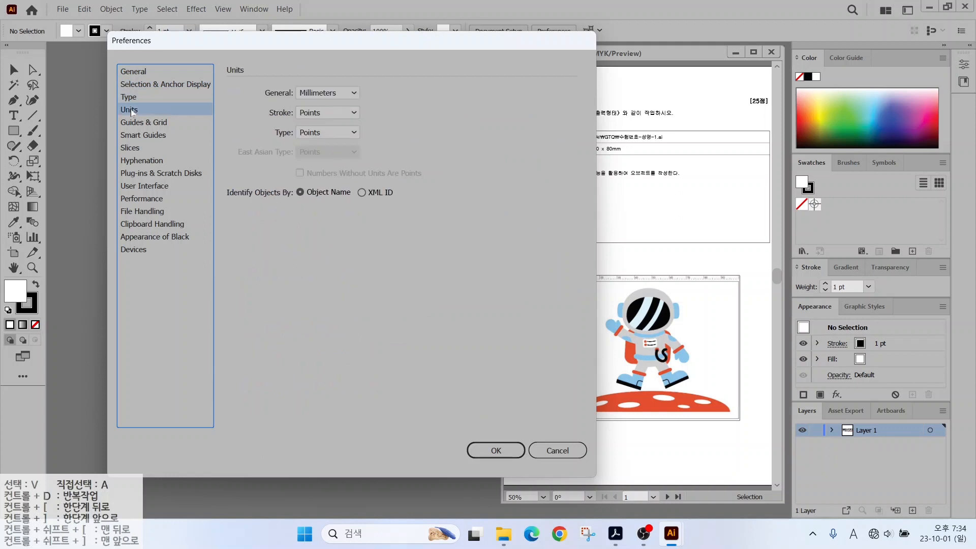
pyautogui.click(130, 123)
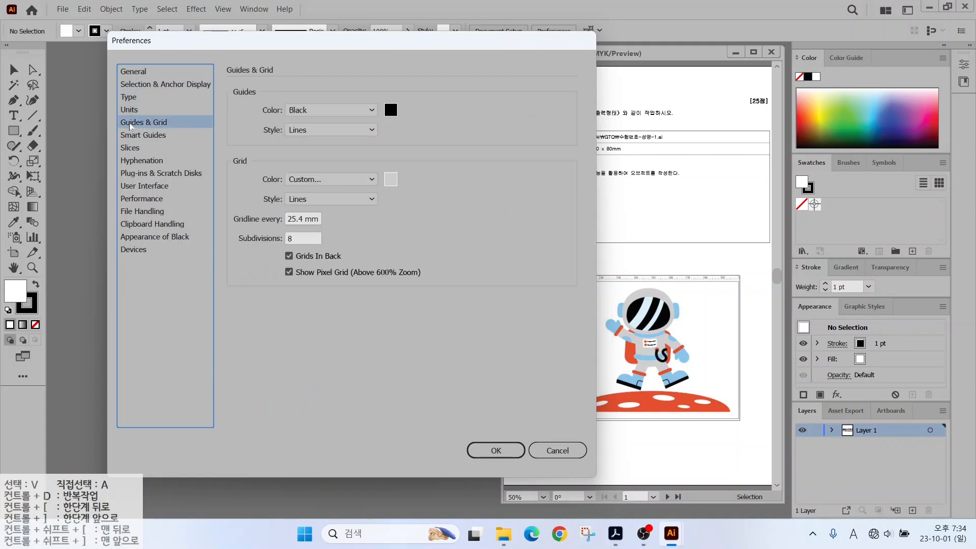
pyautogui.click(140, 72)
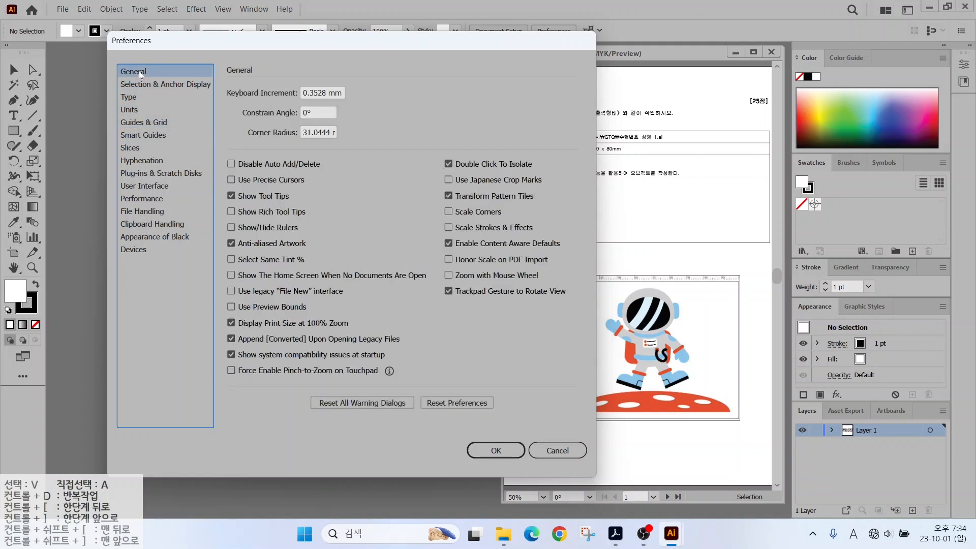
# Show the Units preferences, with General units in Millimeters.
pyautogui.press('alt')
pyautogui.moveTo(275, 189); pyautogui.dragTo(321, 159)
pyautogui.moveTo(290, 205); pyautogui.dragTo(327, 175)
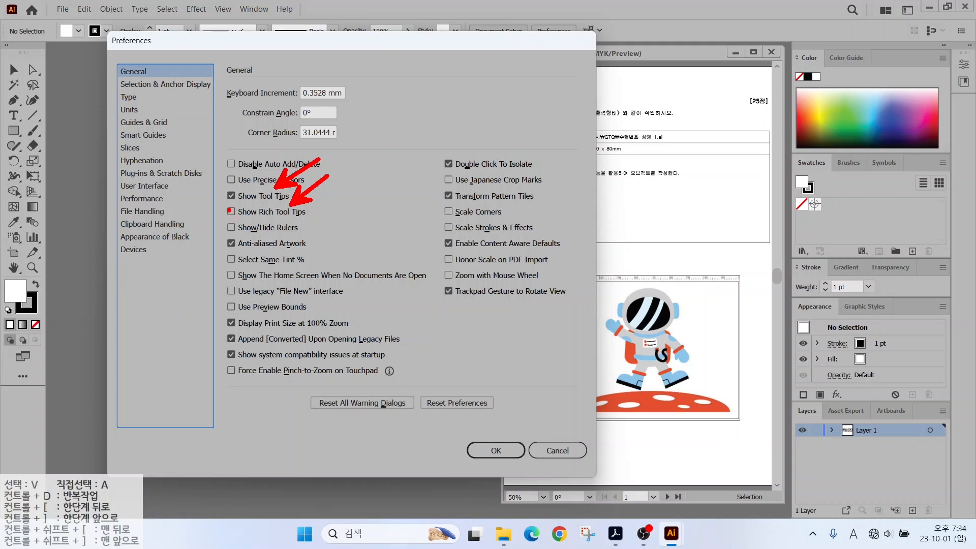
pyautogui.moveTo(55, 106)
pyautogui.mouseDown()
pyautogui.moveTo(27, 107)
pyautogui.moveTo(22, 92)
pyautogui.moveTo(35, 80)
pyautogui.moveTo(52, 104)
pyautogui.mouseUp()
pyautogui.moveTo(40, 103)
pyautogui.mouseDown()
pyautogui.moveTo(148, 165)
pyautogui.moveTo(67, 109)
pyautogui.moveTo(127, 116)
pyautogui.moveTo(101, 157)
pyautogui.mouseUp()
pyautogui.press('Escape')
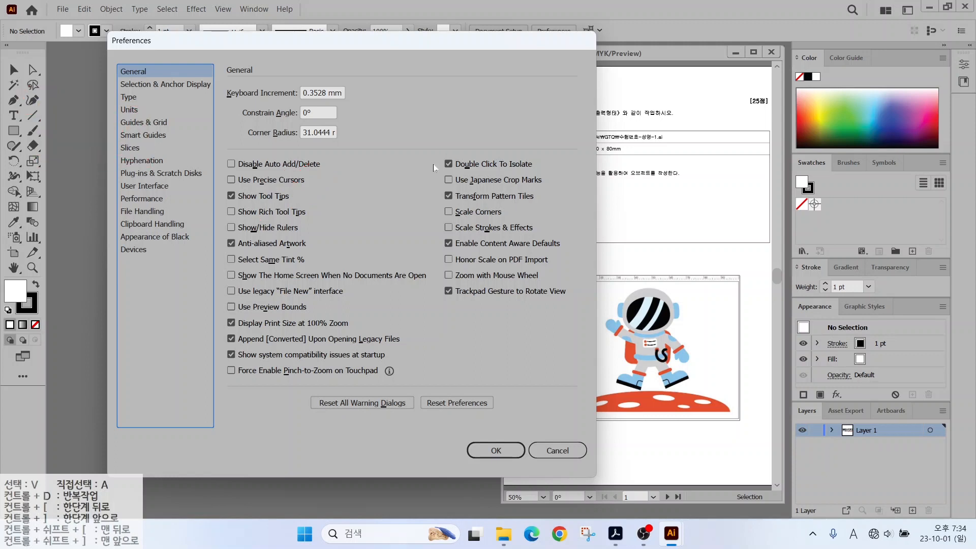
pyautogui.click(129, 111)
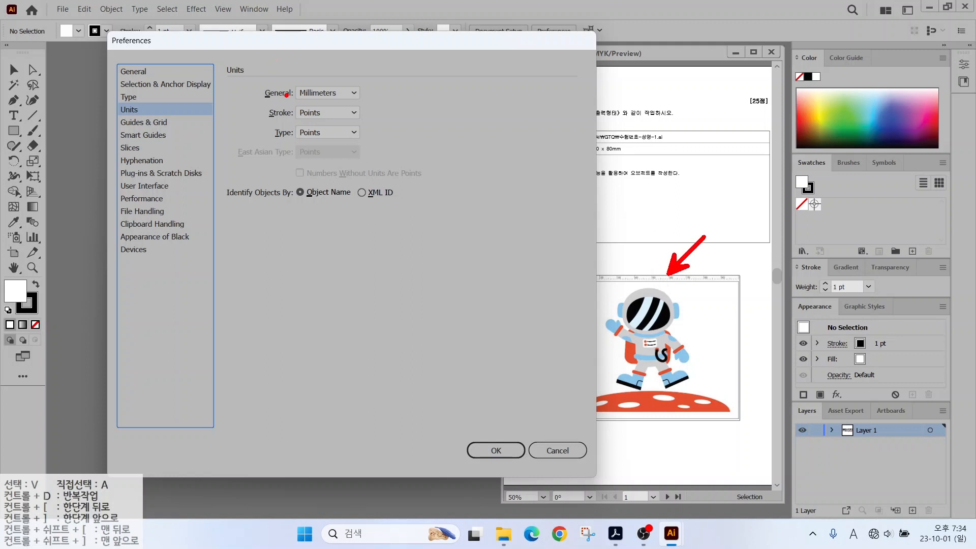
pyautogui.moveTo(285, 102); pyautogui.dragTo(370, 102)
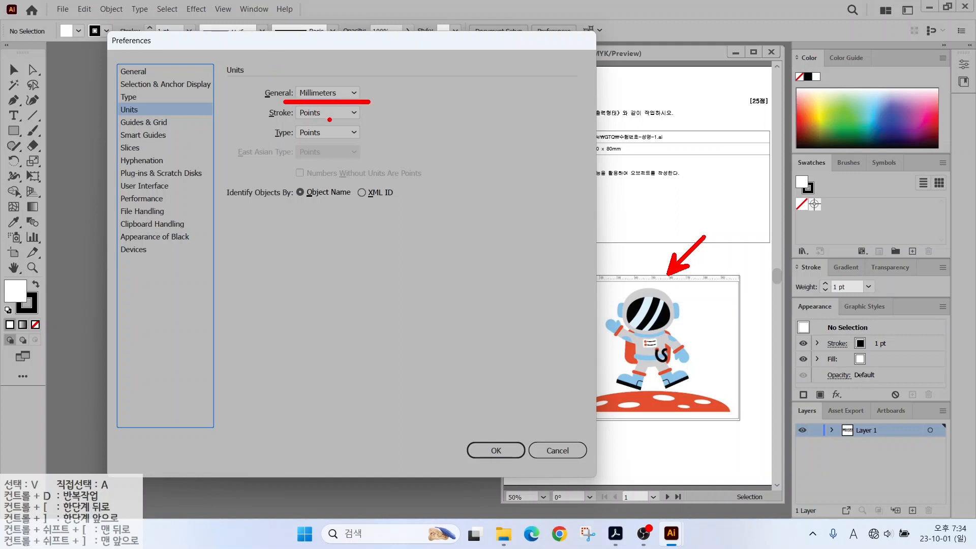
pyautogui.moveTo(328, 115)
pyautogui.mouseDown()
pyautogui.moveTo(357, 140)
pyautogui.moveTo(339, 166)
pyautogui.mouseUp()
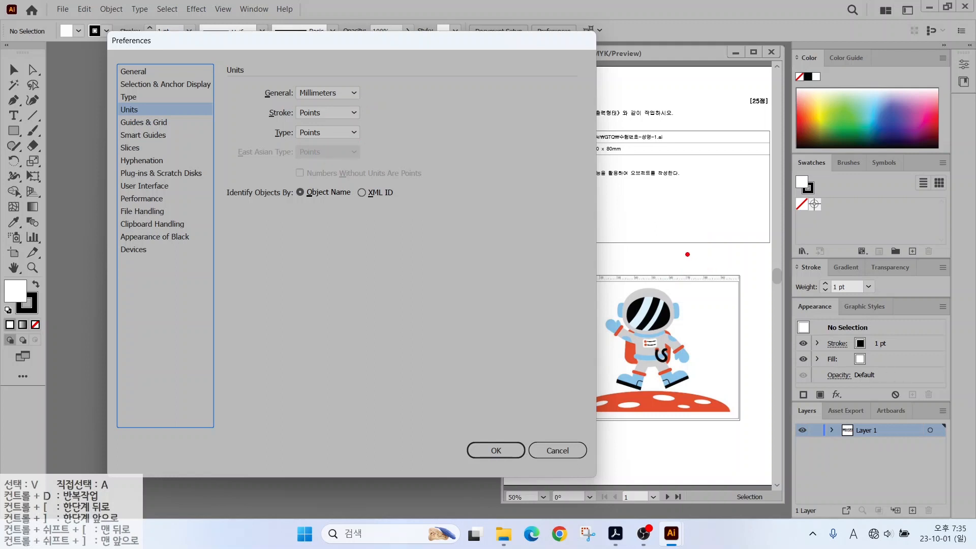
pyautogui.moveTo(686, 252); pyautogui.dragTo(686, 428)
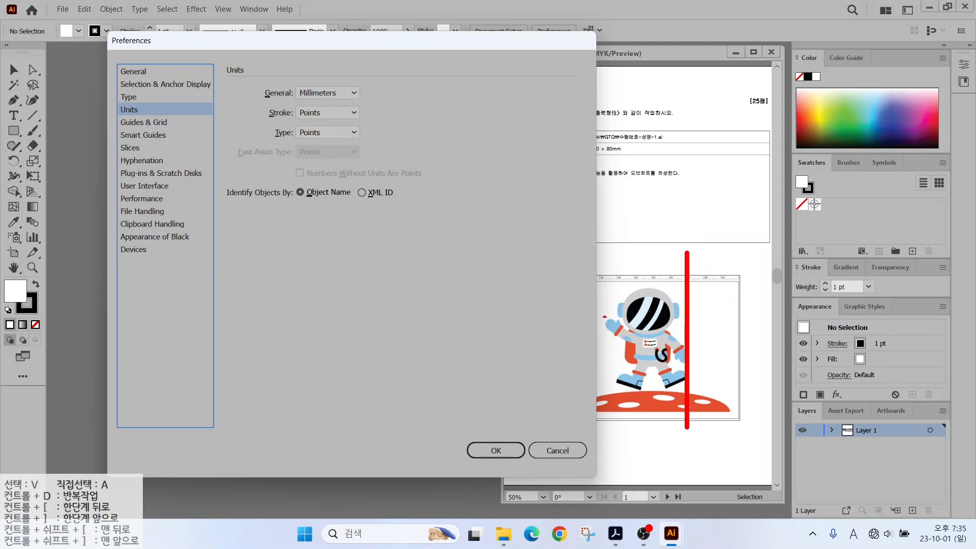
pyautogui.moveTo(565, 332); pyautogui.dragTo(759, 332)
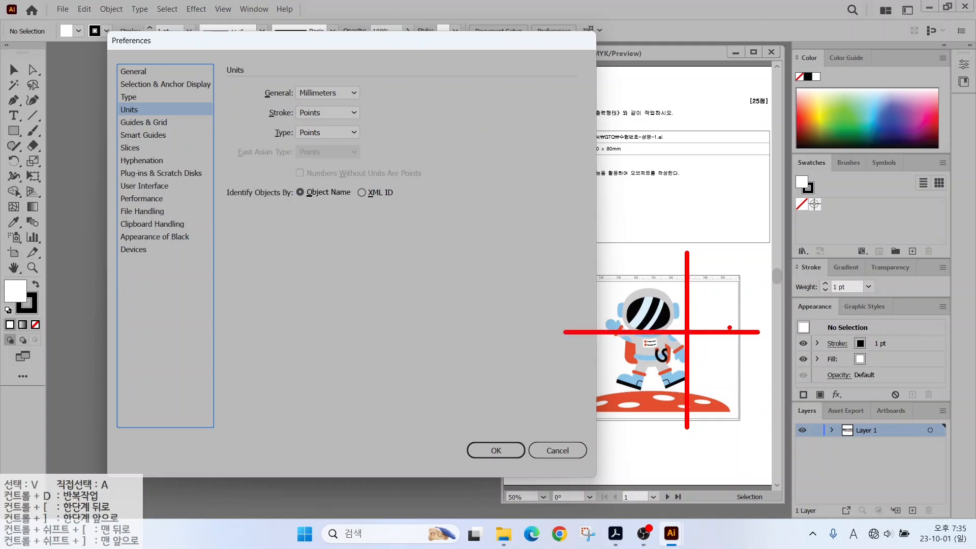
pyautogui.press('Escape')
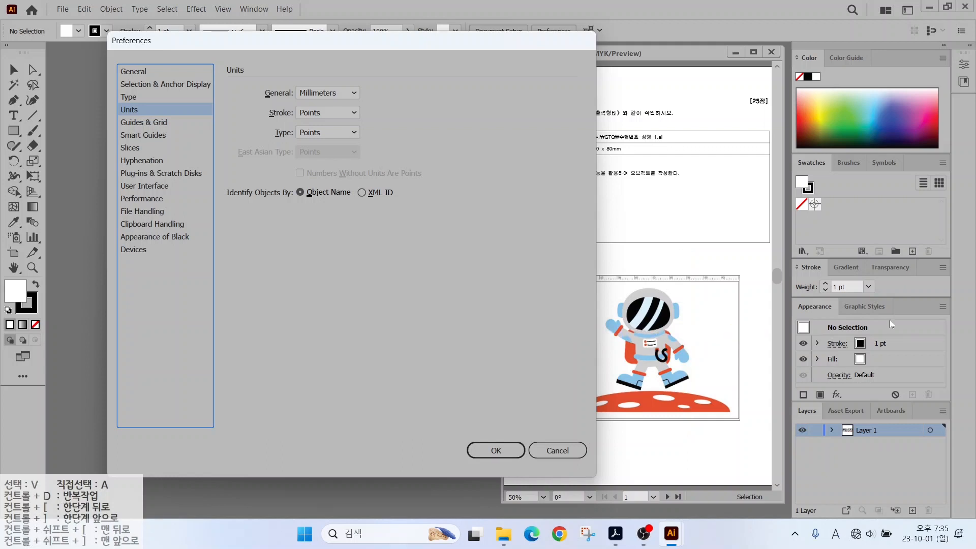
# Set the guide colour to Medium Blue in Guides & Grid preferences.
pyautogui.click(142, 124)
pyautogui.click(312, 109)
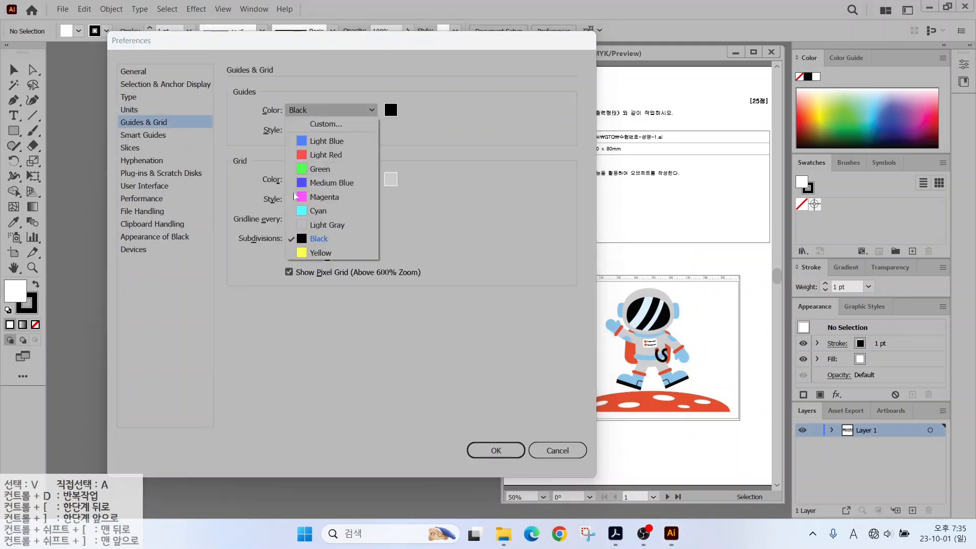
pyautogui.click(327, 182)
# Move to the Smart Guides preferences page.
pyautogui.click(143, 135)
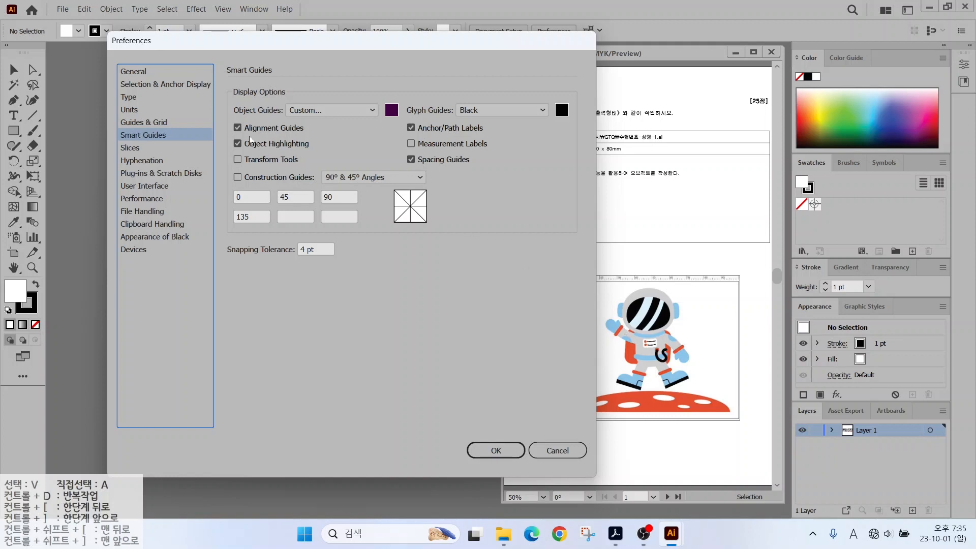
pyautogui.hotkey('alt', '2')
pyautogui.moveTo(391, 134); pyautogui.dragTo(495, 152)
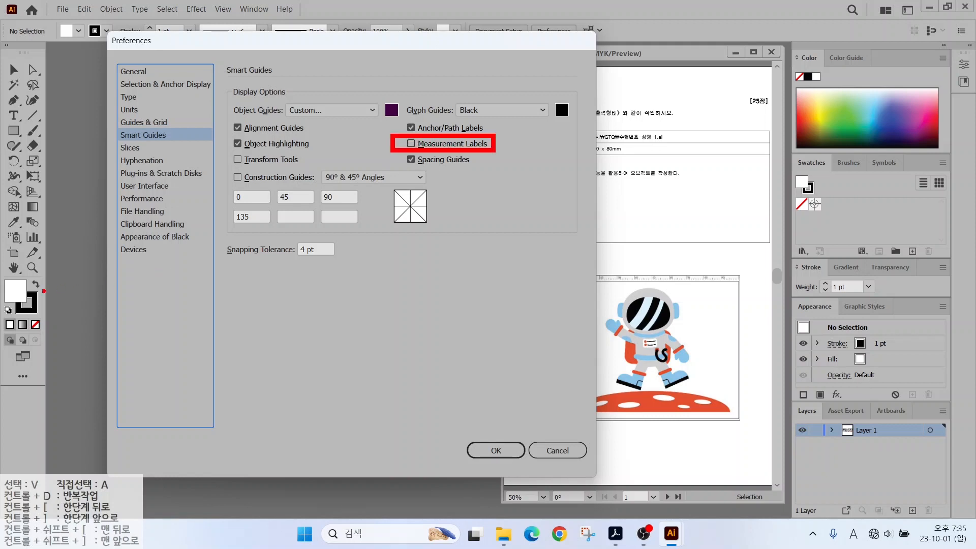
pyautogui.moveTo(25, 291); pyautogui.dragTo(544, 291)
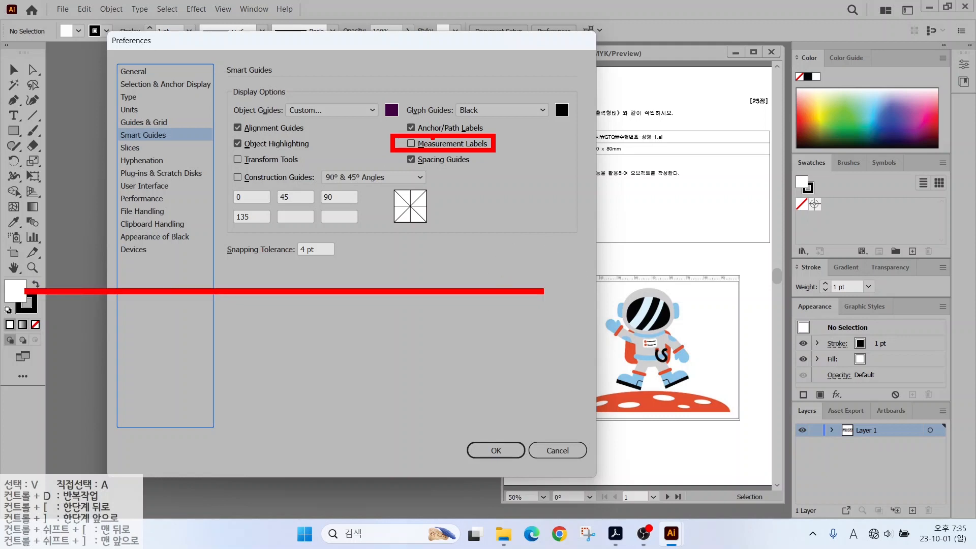
pyautogui.press('Escape')
# Show the User Interface preferences for brightness and the Open Documents As Tabs option.
pyautogui.click(130, 186)
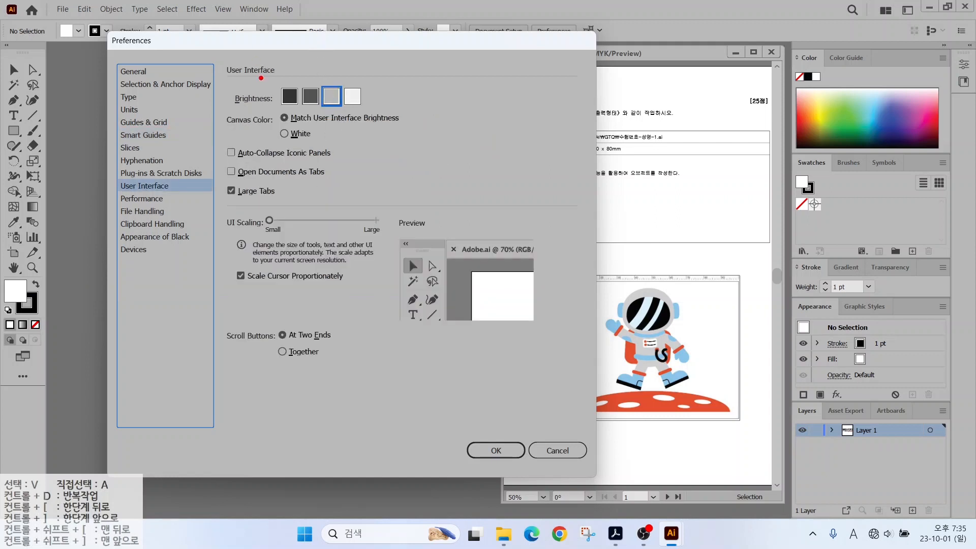
pyautogui.moveTo(258, 75); pyautogui.dragTo(385, 112)
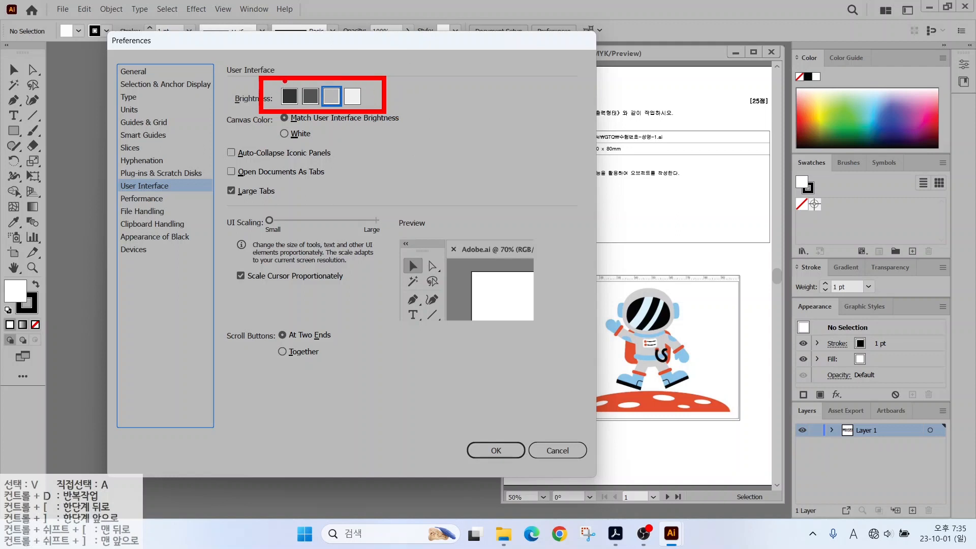
pyautogui.moveTo(288, 84); pyautogui.dragTo(266, 52)
pyautogui.moveTo(334, 85); pyautogui.dragTo(359, 53)
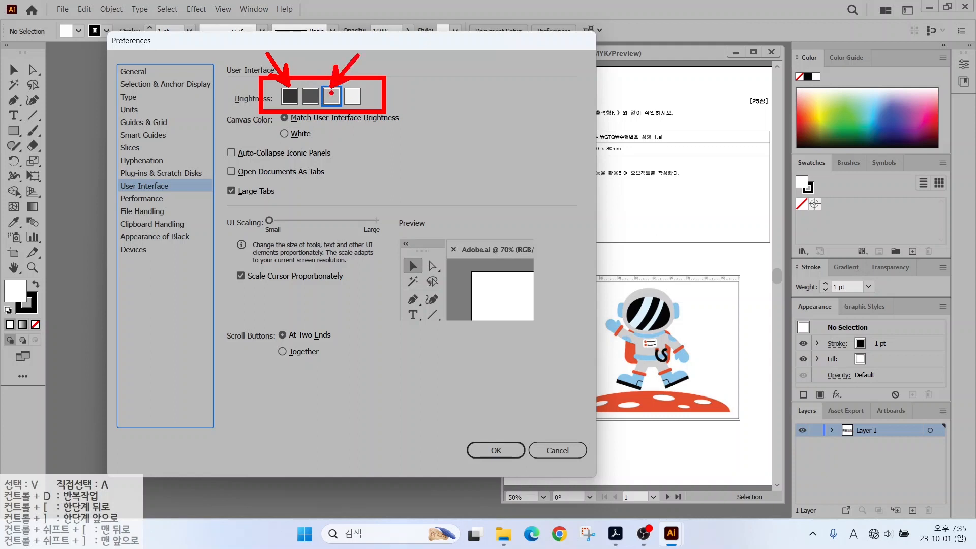
pyautogui.moveTo(790, 43)
pyautogui.mouseDown()
pyautogui.moveTo(697, 125)
pyautogui.moveTo(519, 447)
pyautogui.moveTo(514, 503)
pyautogui.mouseUp()
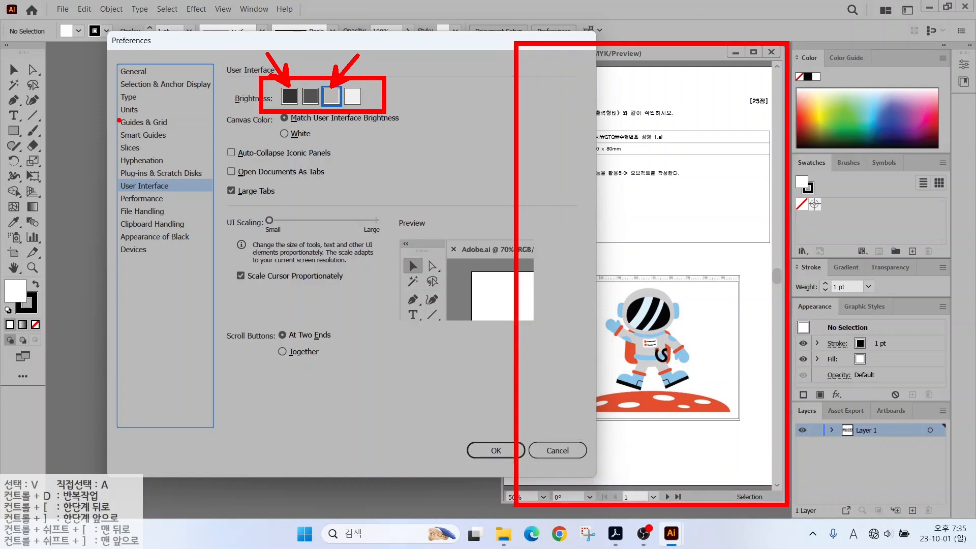
pyautogui.moveTo(96, 116)
pyautogui.mouseDown()
pyautogui.moveTo(276, 248)
pyautogui.moveTo(455, 429)
pyautogui.mouseUp()
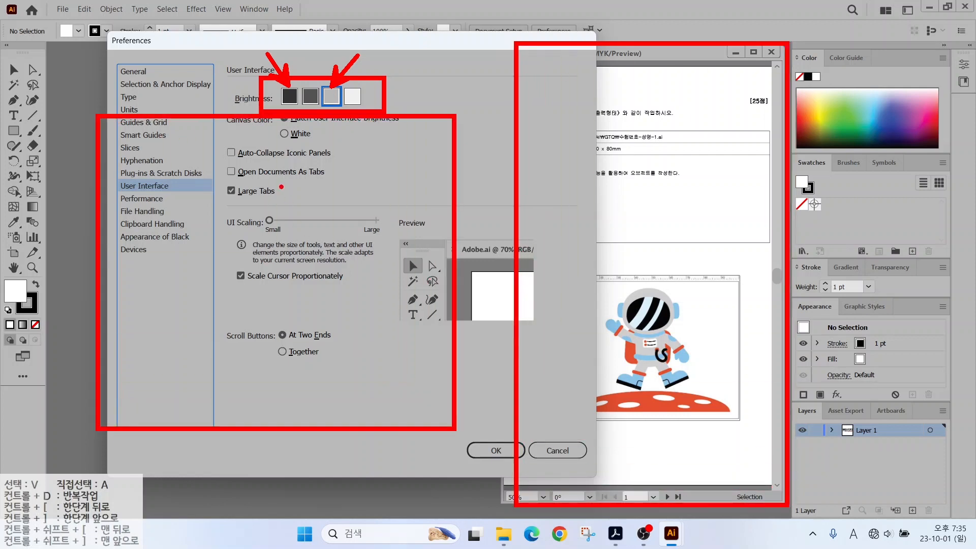
pyautogui.moveTo(219, 160); pyautogui.dragTo(337, 180)
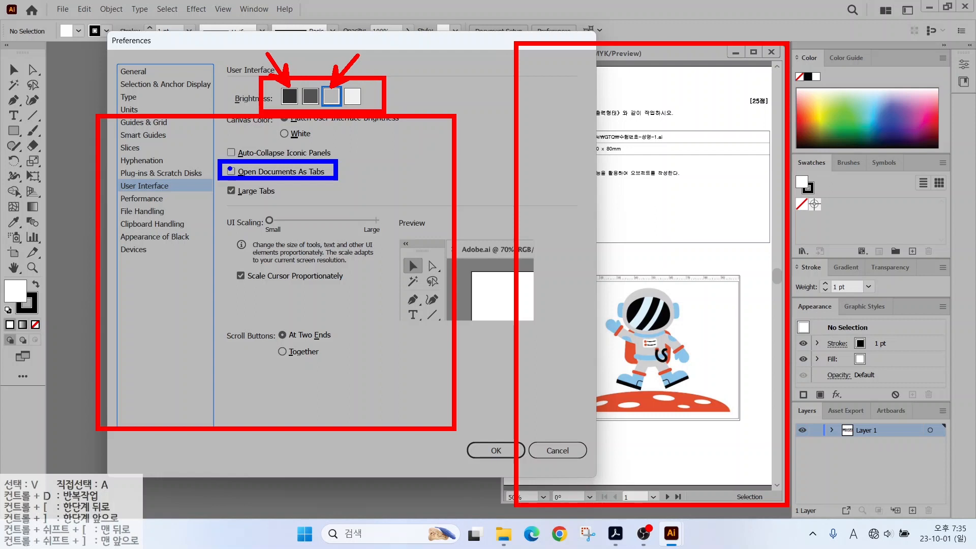
pyautogui.moveTo(229, 168); pyautogui.dragTo(243, 163)
# Dismiss the open dialog and briefly check the File menu.
pyautogui.press('Escape')
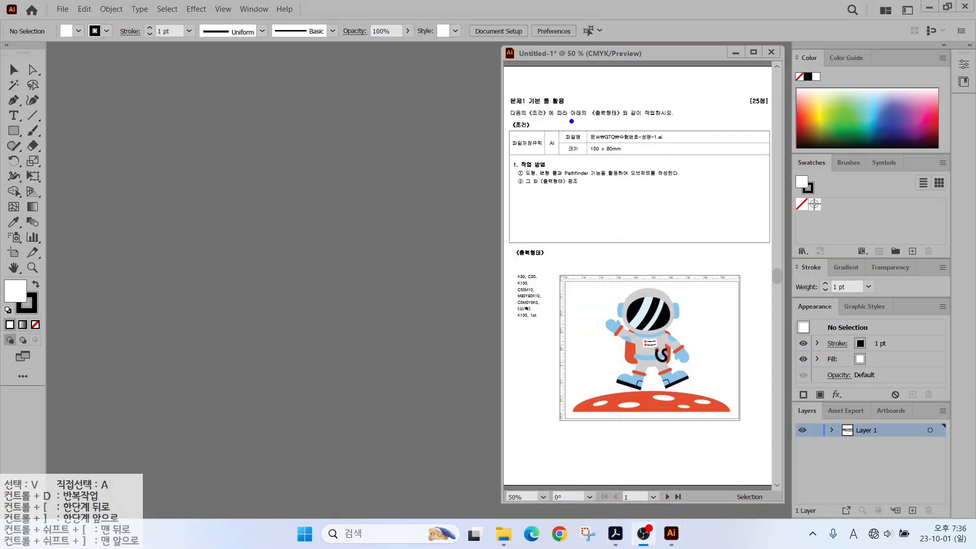
pyautogui.moveTo(578, 123)
pyautogui.mouseDown()
pyautogui.moveTo(639, 156)
pyautogui.moveTo(681, 163)
pyautogui.mouseUp()
pyautogui.moveTo(627, 128); pyautogui.dragTo(651, 103)
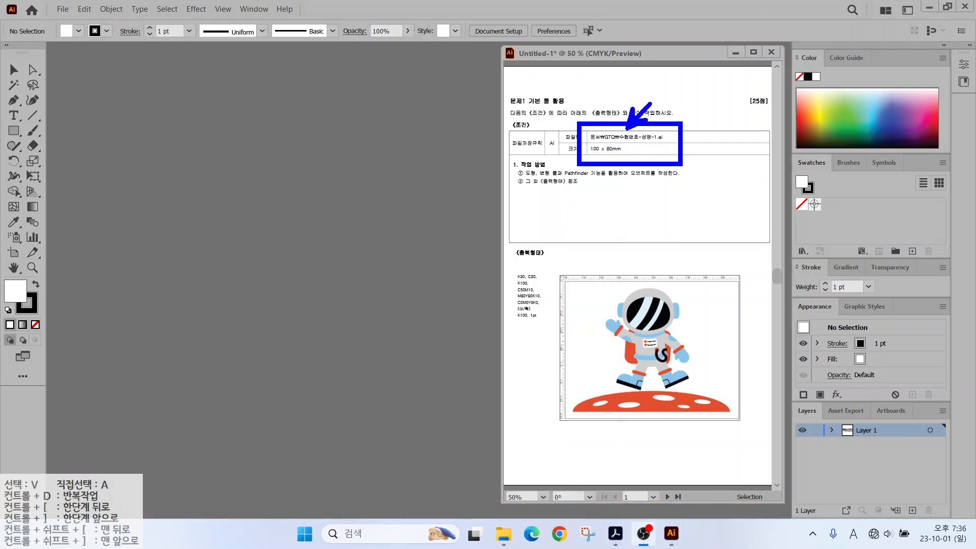
pyautogui.moveTo(615, 152); pyautogui.dragTo(654, 175)
pyautogui.press('Escape')
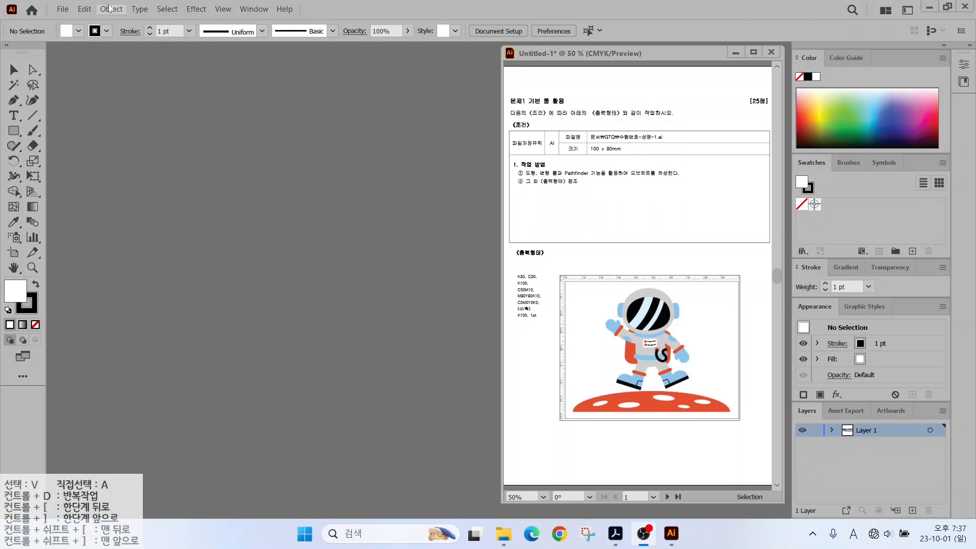
pyautogui.click(63, 9)
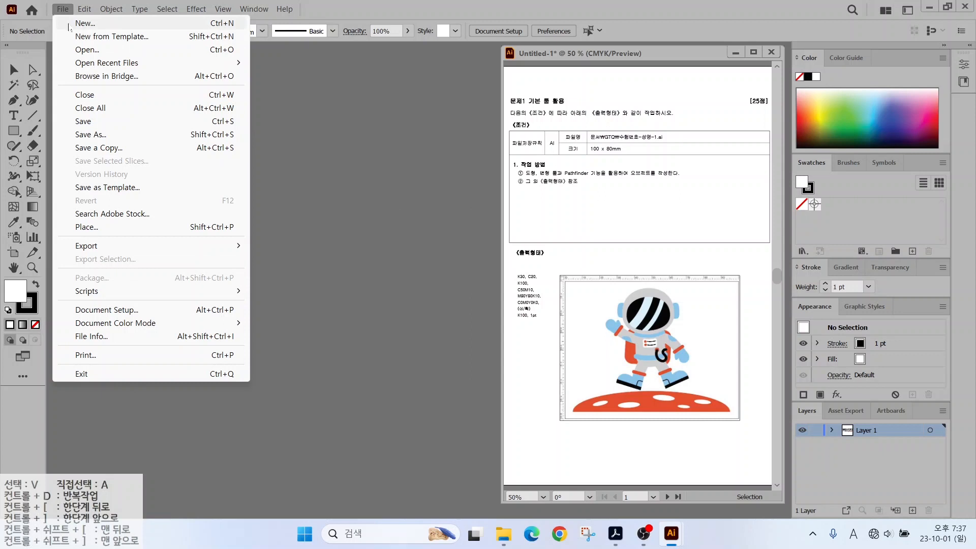
pyautogui.press('Escape')
# Start a new document named with the candidate's number and name.
pyautogui.hotkey('ctrl', 'n')
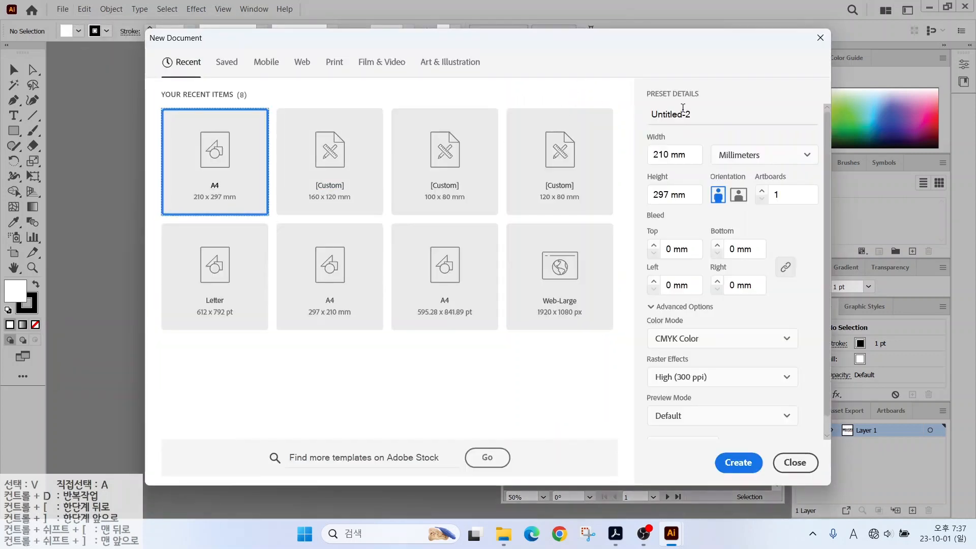
pyautogui.write('12')
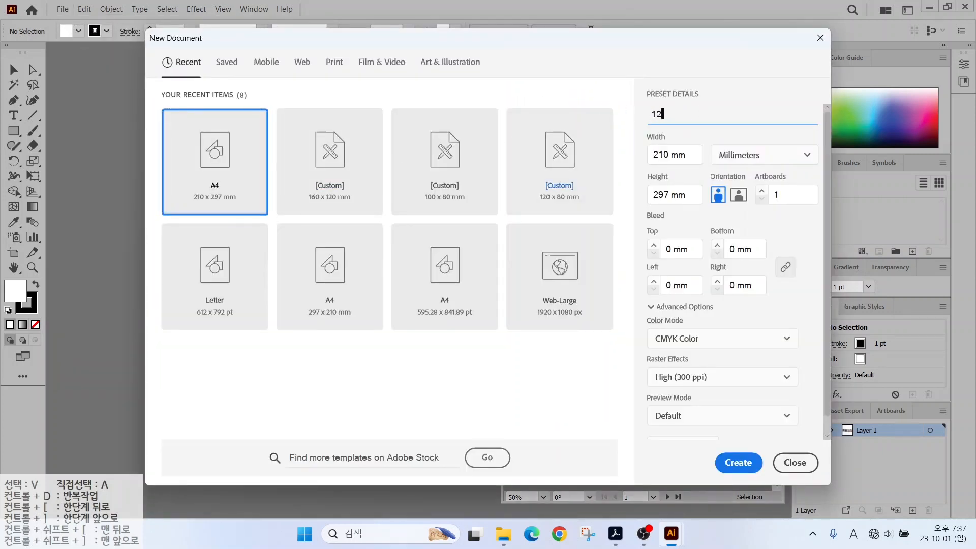
pyautogui.write('345678-')
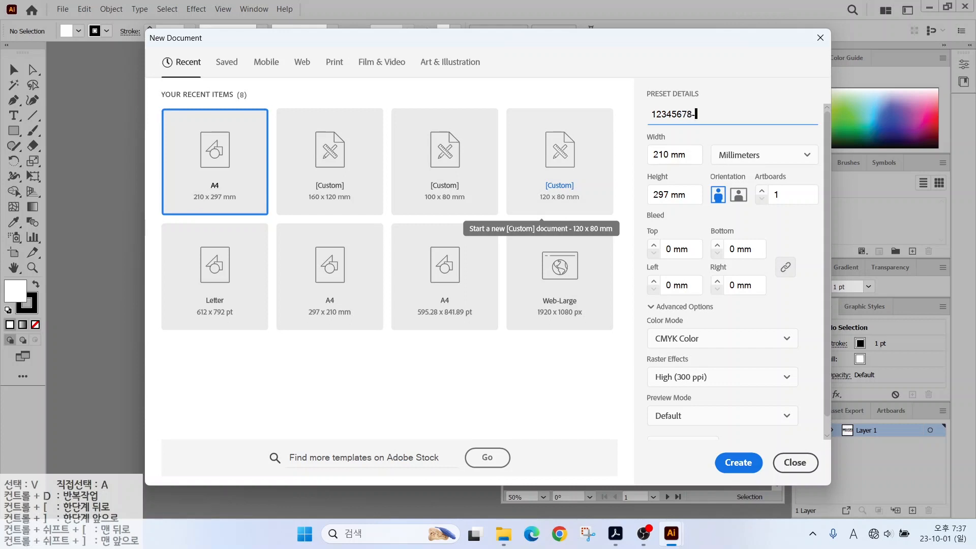
pyautogui.press('Hangul')
pyautogui.moveTo(696, 141); pyautogui.dragTo(777, 171)
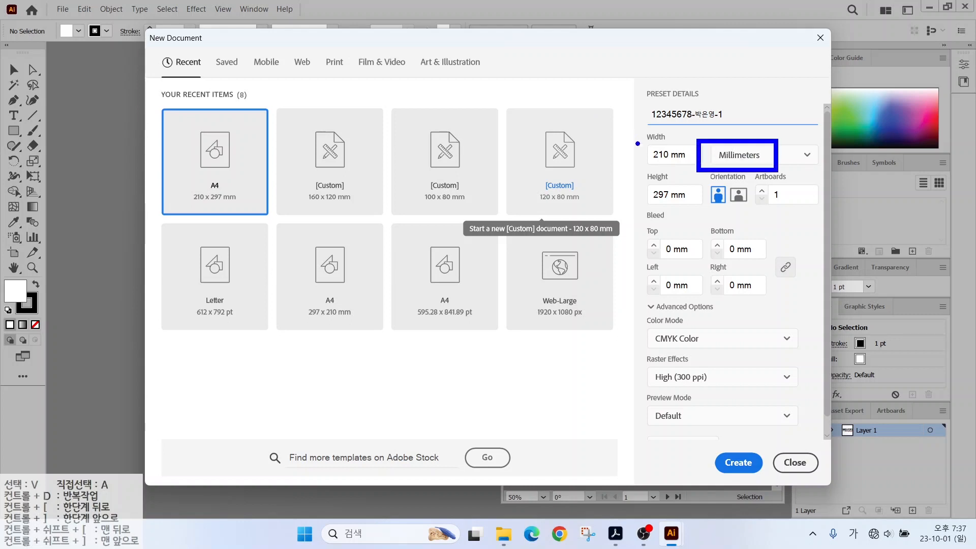
pyautogui.press('Escape')
# Set the size to 100 × 80 mm, keep CMYK and 300 ppi, and create it.
pyautogui.click(668, 154)
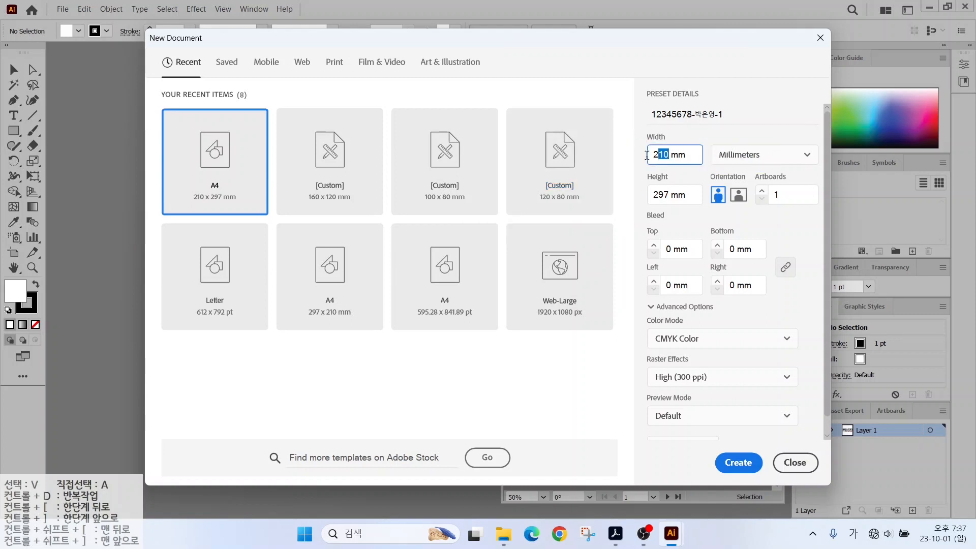
pyautogui.write('100')
pyautogui.click(667, 192)
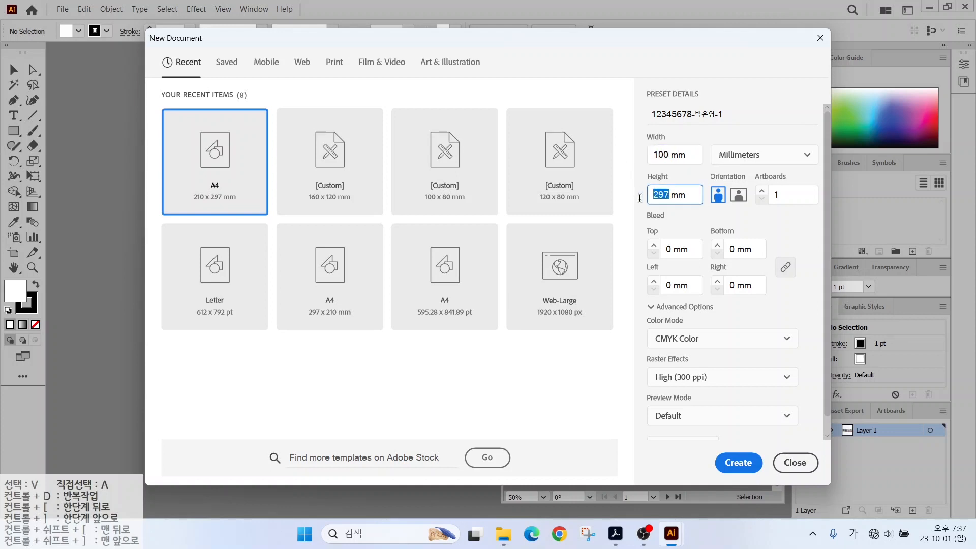
pyautogui.write('80')
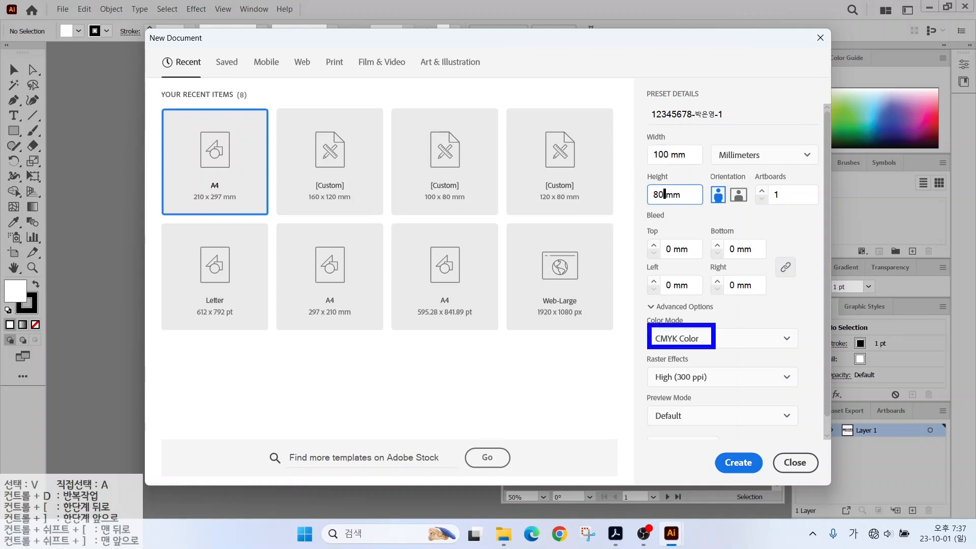
pyautogui.moveTo(665, 365); pyautogui.dragTo(717, 390)
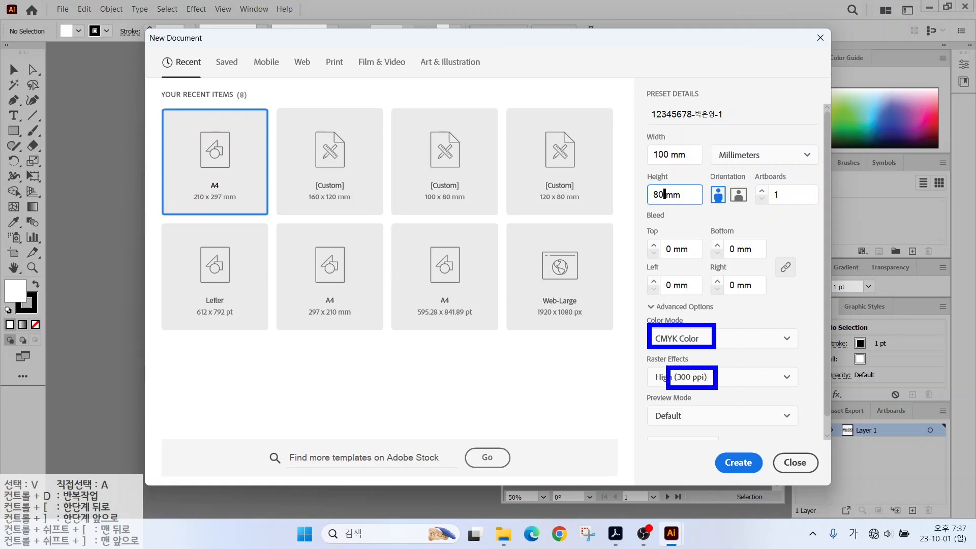
pyautogui.moveTo(714, 447)
pyautogui.mouseDown()
pyautogui.moveTo(727, 456)
pyautogui.moveTo(746, 440)
pyautogui.mouseUp()
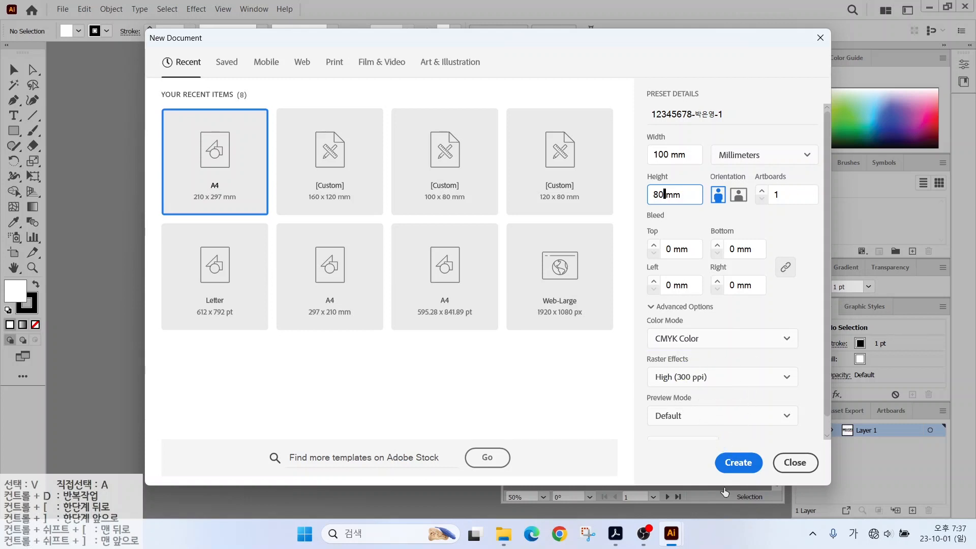
pyautogui.click(737, 461)
pyautogui.moveTo(597, 269); pyautogui.dragTo(639, 235)
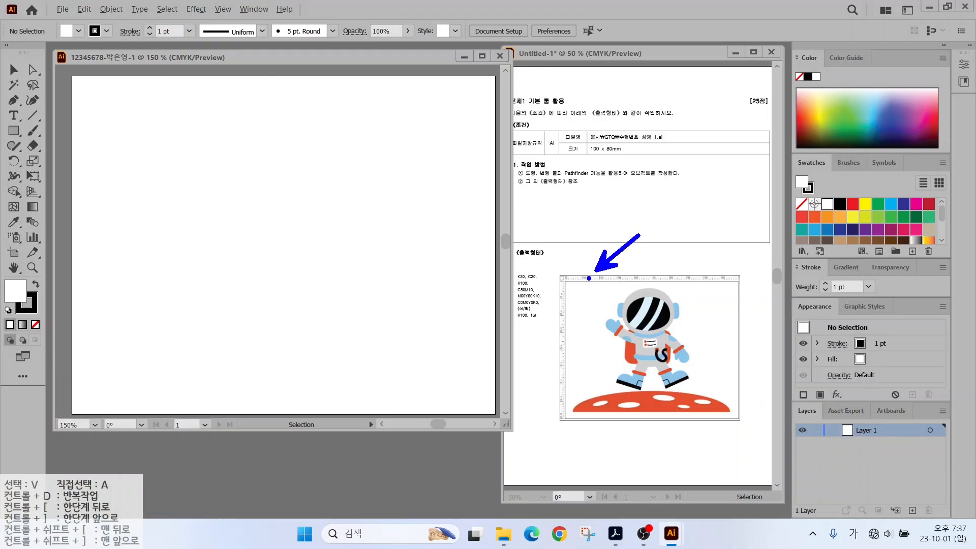
# Show rulers around the new 100 × 80 mm document via View > Rulers.
pyautogui.click(222, 9)
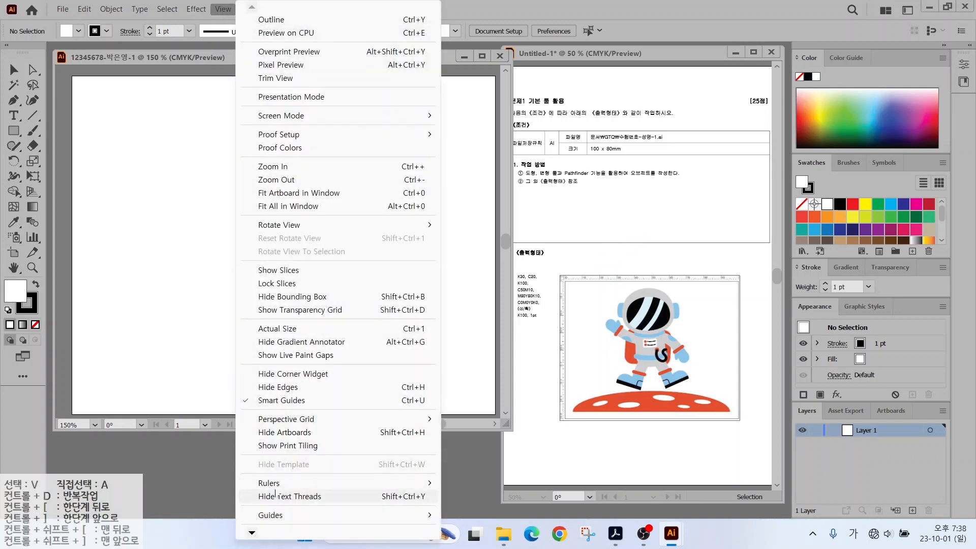
pyautogui.moveTo(275, 486)
pyautogui.click(469, 483)
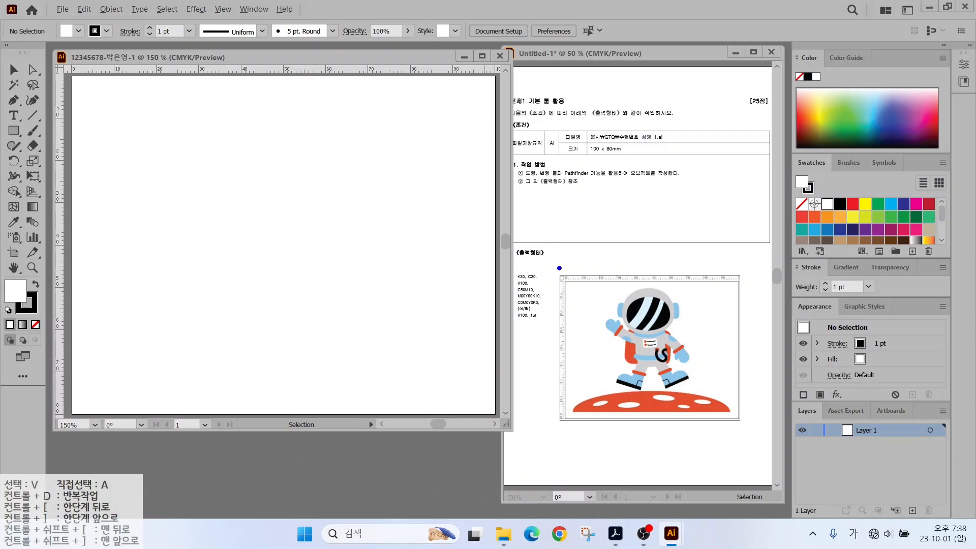
pyautogui.moveTo(509, 262); pyautogui.dragTo(562, 344)
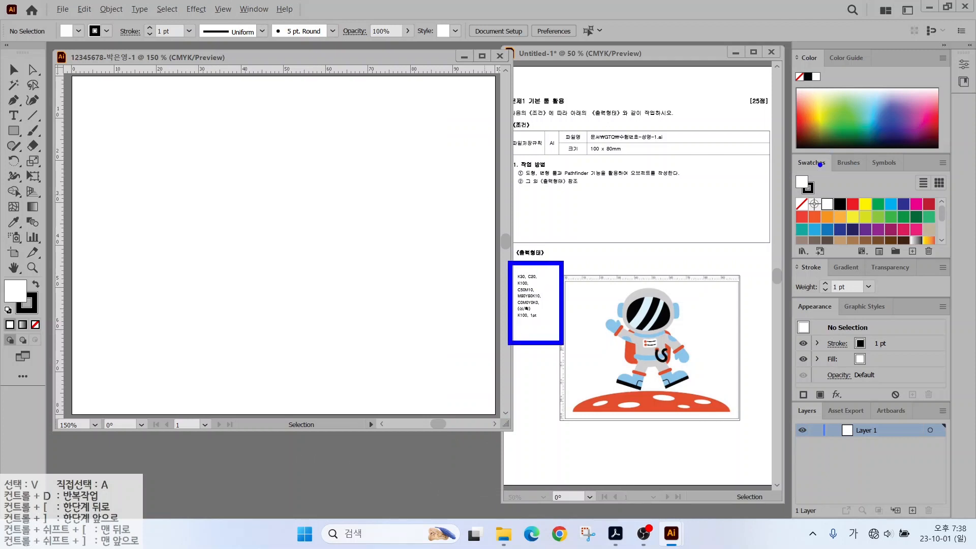
pyautogui.moveTo(833, 194); pyautogui.dragTo(867, 154)
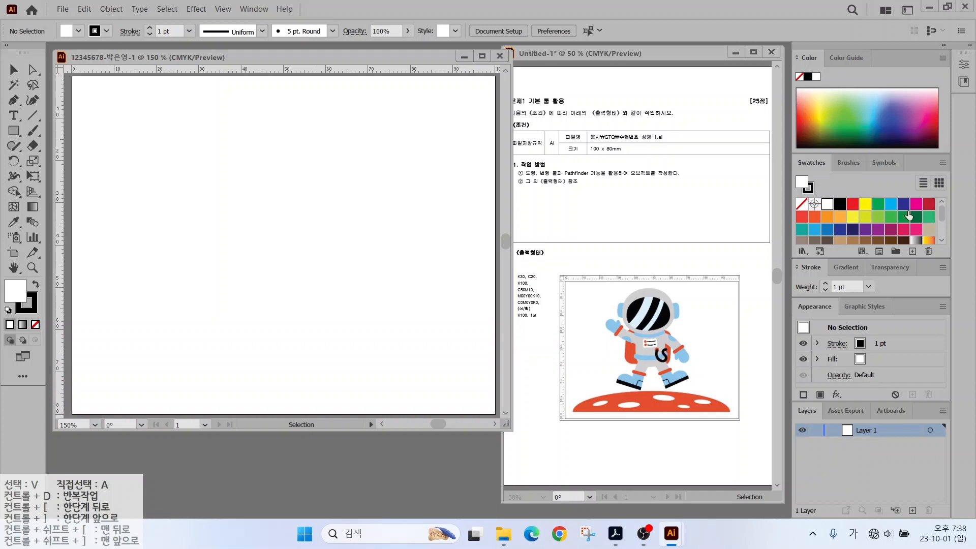
pyautogui.moveTo(941, 212); pyautogui.dragTo(908, 242)
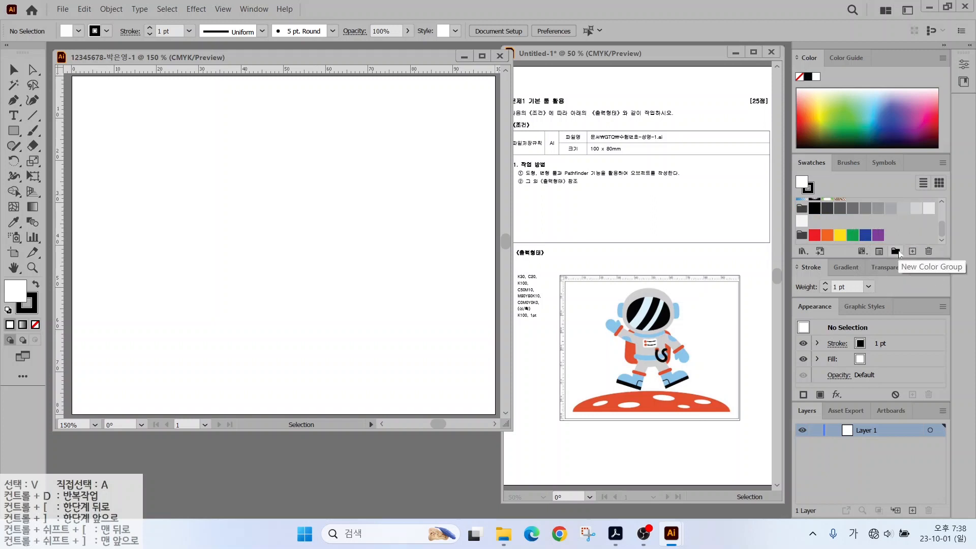
# Create a swatch colour group named gtq.
pyautogui.click(895, 251)
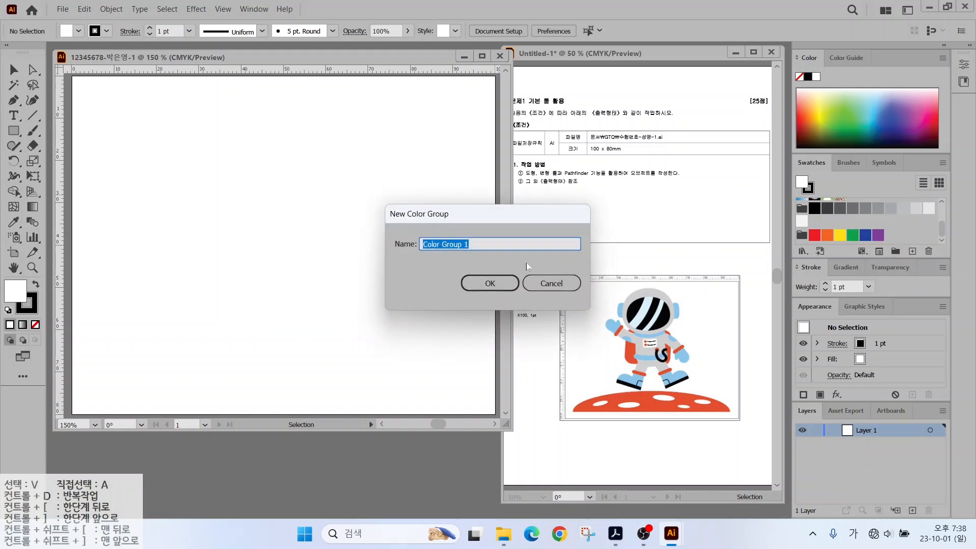
pyautogui.press('Hangul')
pyautogui.write('gtq')
pyautogui.click(488, 283)
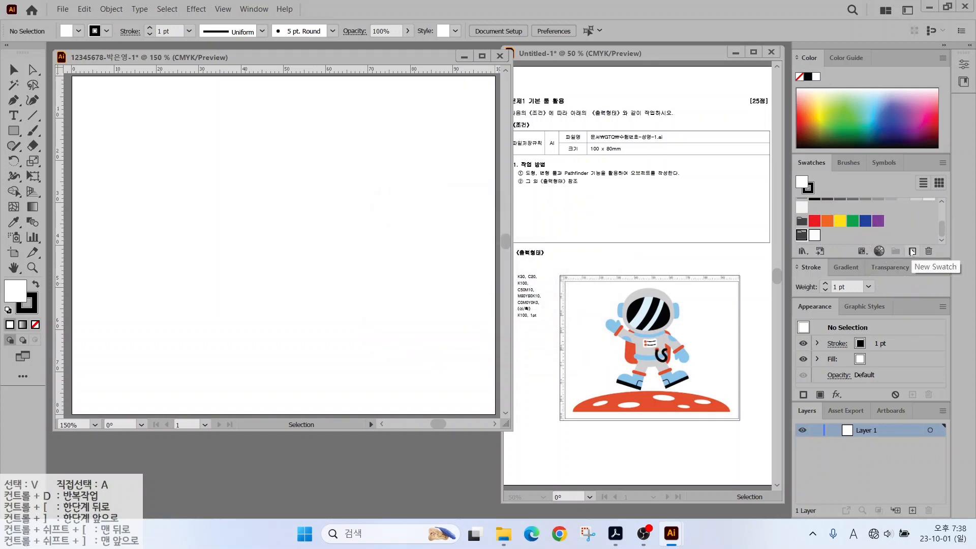
# Add K30 grey and C20 light-blue swatches.
pyautogui.click(912, 251)
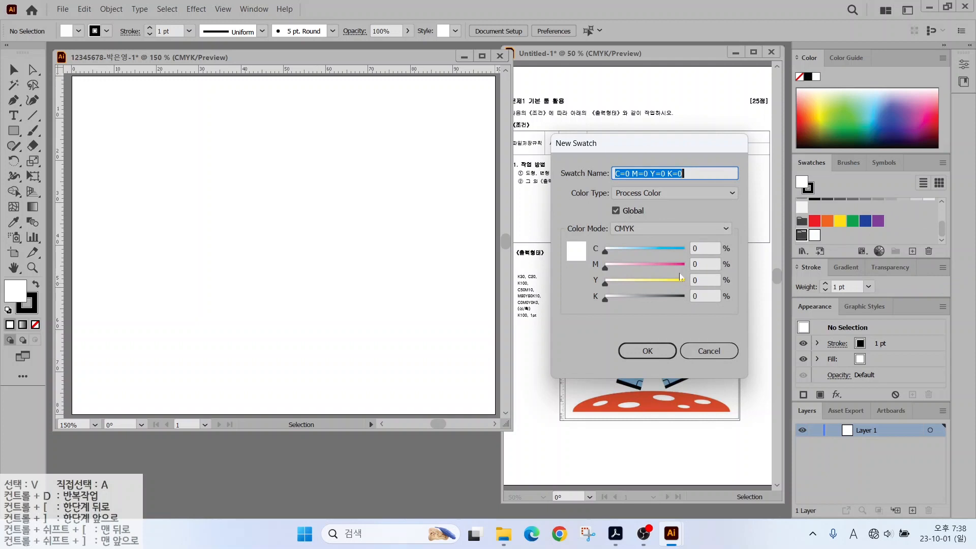
pyautogui.click(705, 296)
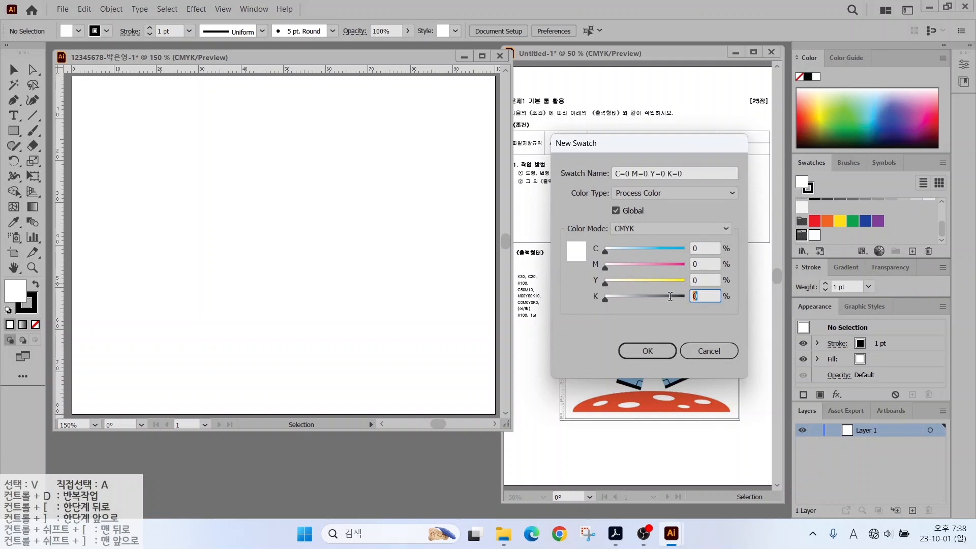
pyautogui.write('30')
pyautogui.click(648, 350)
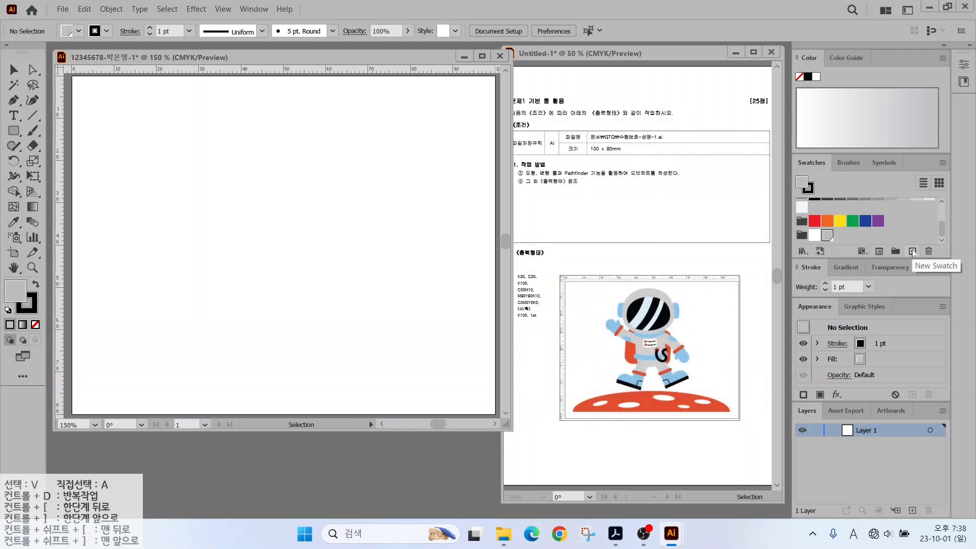
pyautogui.click(912, 251)
pyautogui.doubleClick(704, 249)
pyautogui.write('20')
pyautogui.press('Tab')
pyautogui.press('Tab')
pyautogui.press('Tab')
pyautogui.write('0')
pyautogui.press('Return')
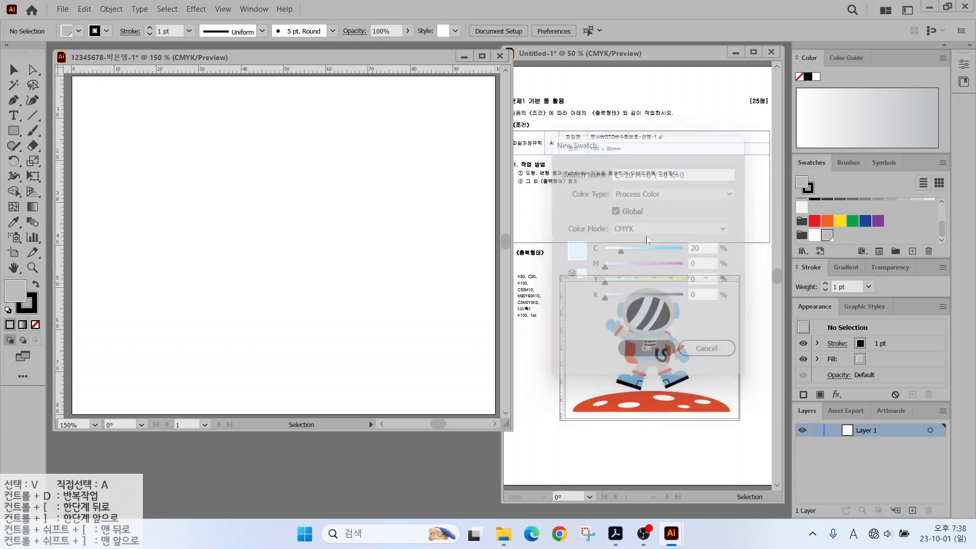
# Add K100 black and C50 M10 blue swatches.
pyautogui.click(912, 251)
pyautogui.doubleClick(704, 248)
pyautogui.press('Tab')
pyautogui.write('0')
pyautogui.press('Tab')
pyautogui.press('Tab')
pyautogui.write('100')
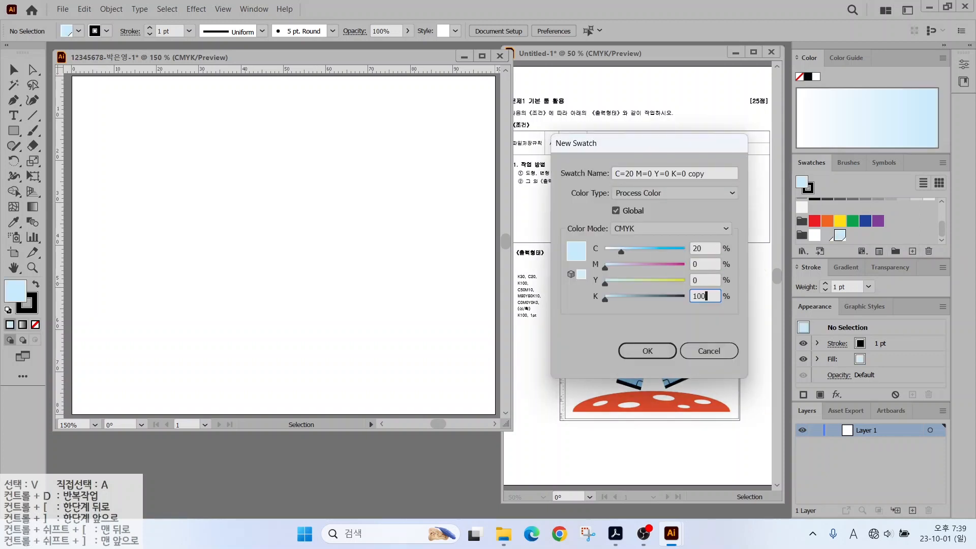
pyautogui.doubleClick(707, 249)
pyautogui.write('0')
pyautogui.press('Return')
pyautogui.click(913, 251)
pyautogui.moveTo(704, 248); pyautogui.dragTo(666, 244)
pyautogui.write('50')
pyautogui.press('Tab')
pyautogui.write('10')
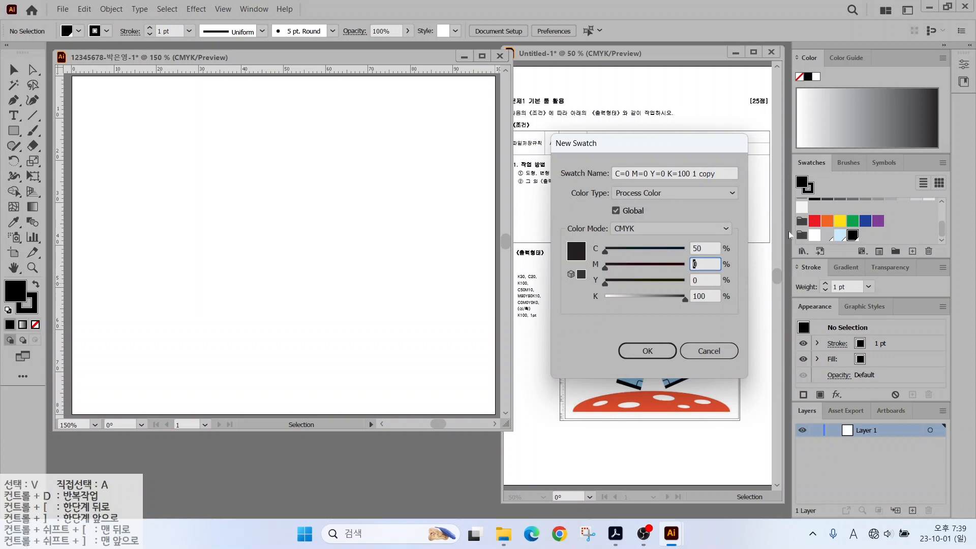
pyautogui.press('Tab')
pyautogui.press('Tab')
pyautogui.write('0')
pyautogui.press('Return')
# Add an M80 Y80 K10 red swatch.
pyautogui.click(912, 251)
pyautogui.write('0')
pyautogui.press('Tab')
pyautogui.write('80')
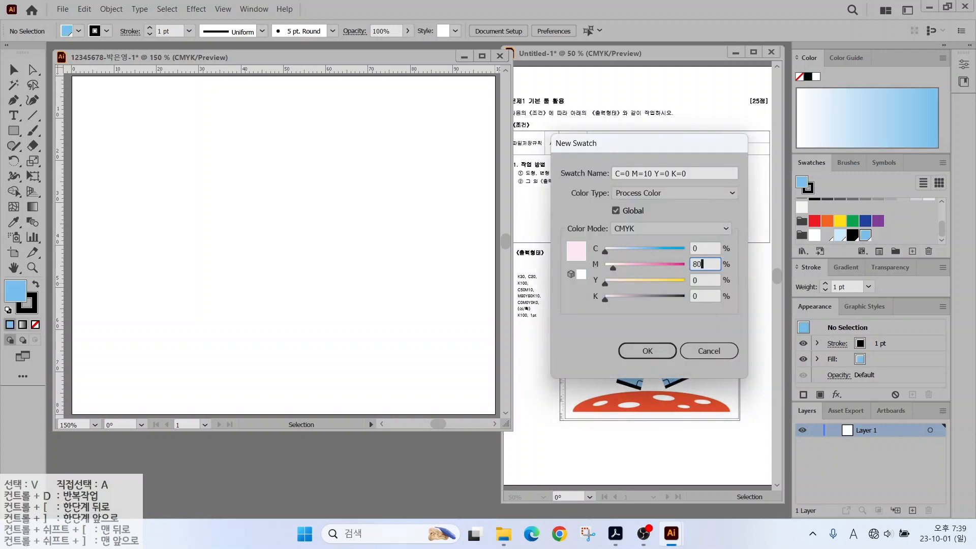
pyautogui.press('Tab')
pyautogui.write('80')
pyautogui.press('Tab')
pyautogui.write('10')
pyautogui.press('Return')
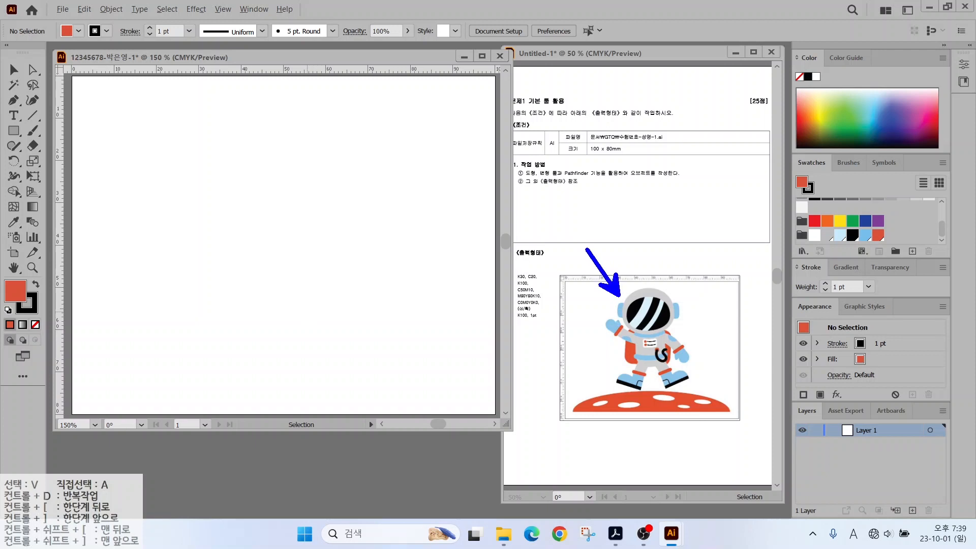
# Drag vertical and horizontal guides onto the artboard, then draw an ellipse near its top centre.
pyautogui.moveTo(617, 239); pyautogui.dragTo(617, 421)
pyautogui.moveTo(682, 251); pyautogui.dragTo(683, 441)
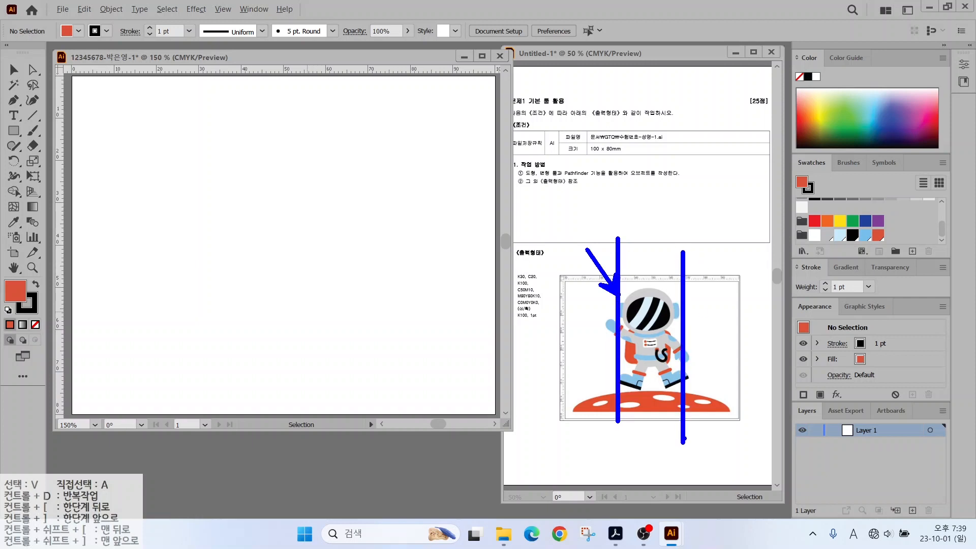
pyautogui.press('Escape')
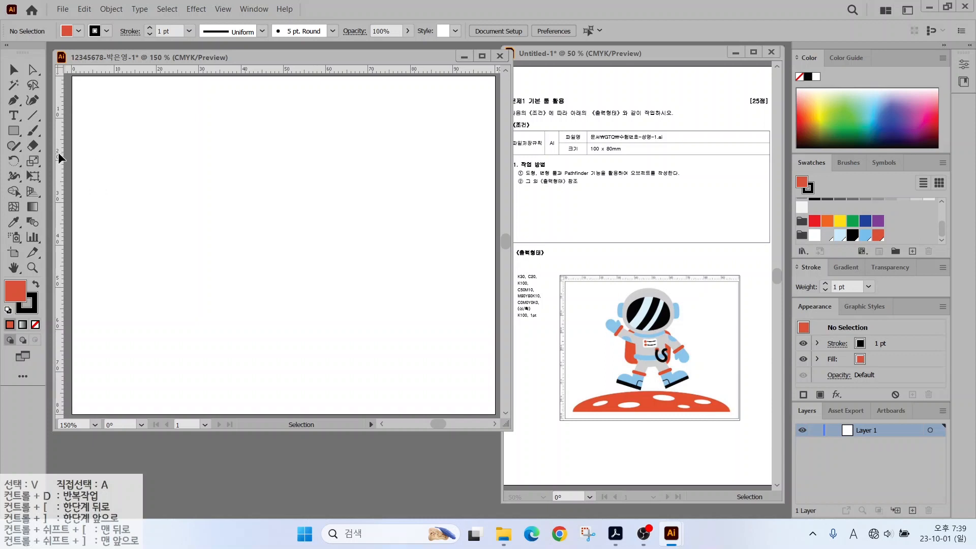
pyautogui.moveTo(59, 153); pyautogui.dragTo(200, 166)
pyautogui.moveTo(60, 163); pyautogui.dragTo(338, 186)
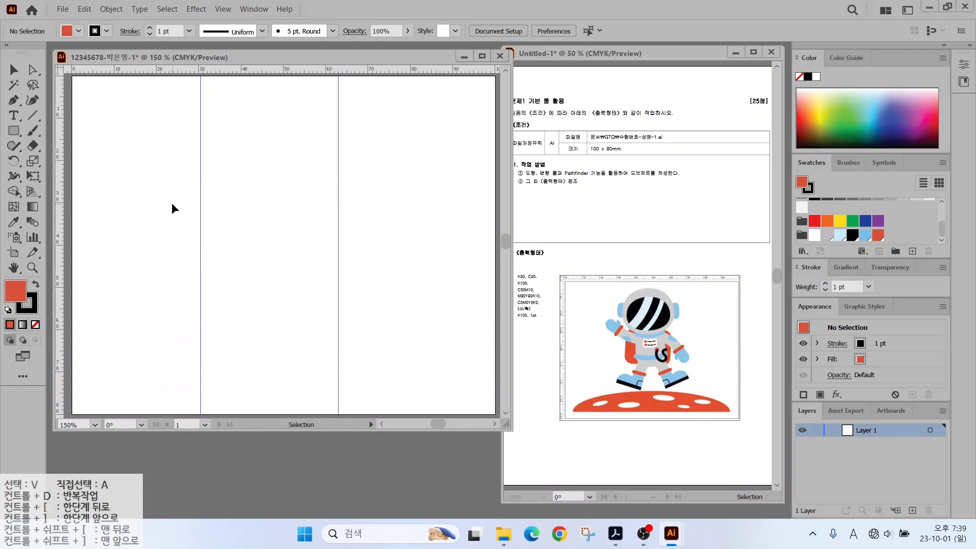
pyautogui.moveTo(203, 72); pyautogui.dragTo(209, 330)
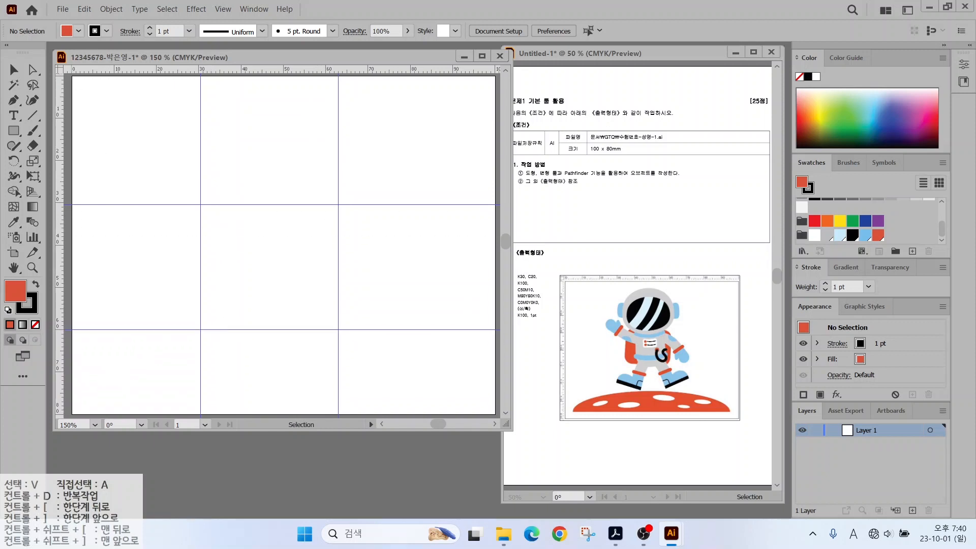
pyautogui.moveTo(14, 130); pyautogui.dragTo(63, 163)
pyautogui.moveTo(196, 107); pyautogui.dragTo(338, 210)
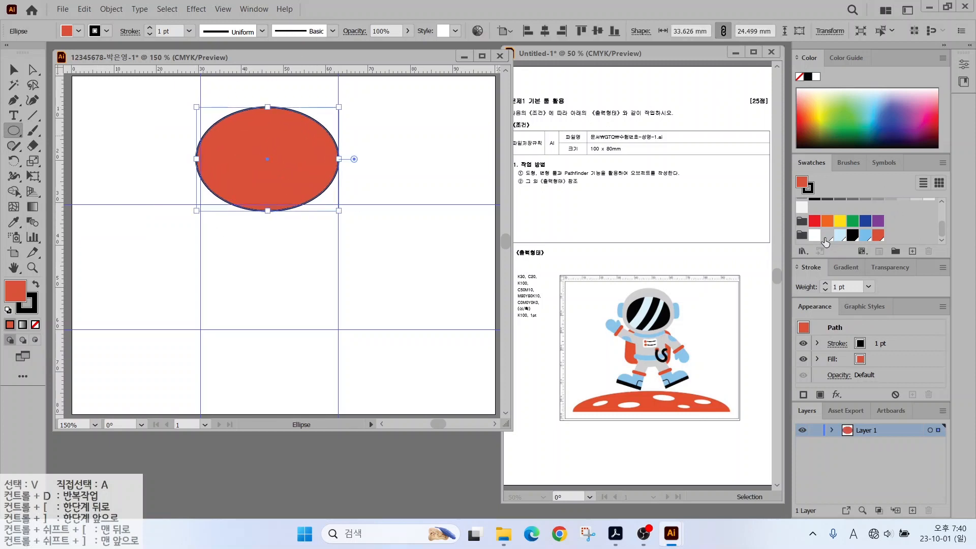
# Fill the ellipse K30 grey, remove its stroke, and reshape its anchors into a helmet.
pyautogui.click(825, 235)
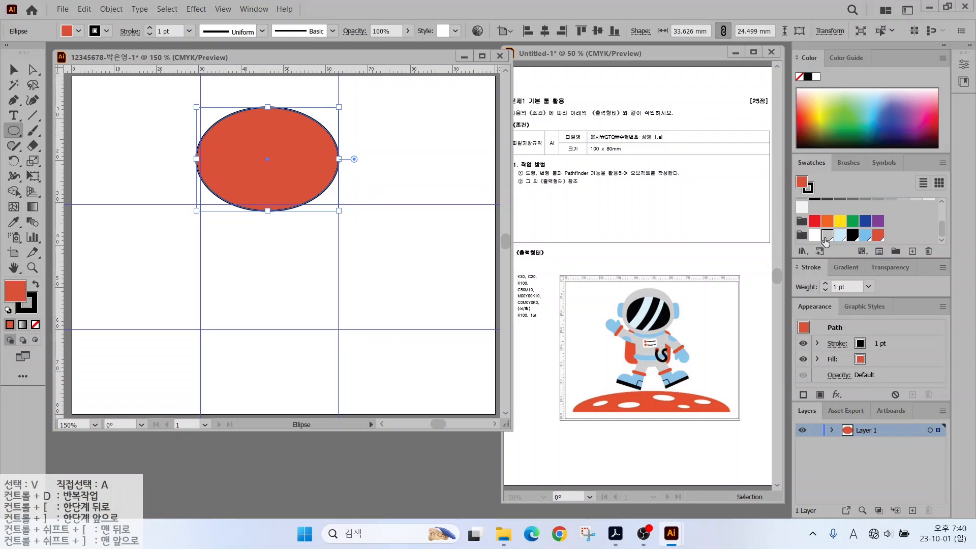
pyautogui.click(31, 307)
pyautogui.click(35, 324)
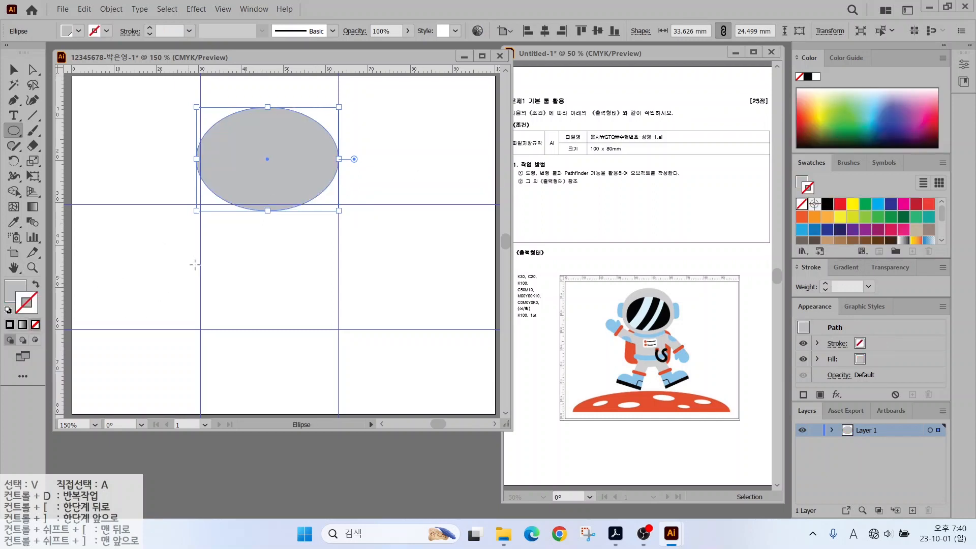
pyautogui.press('a')
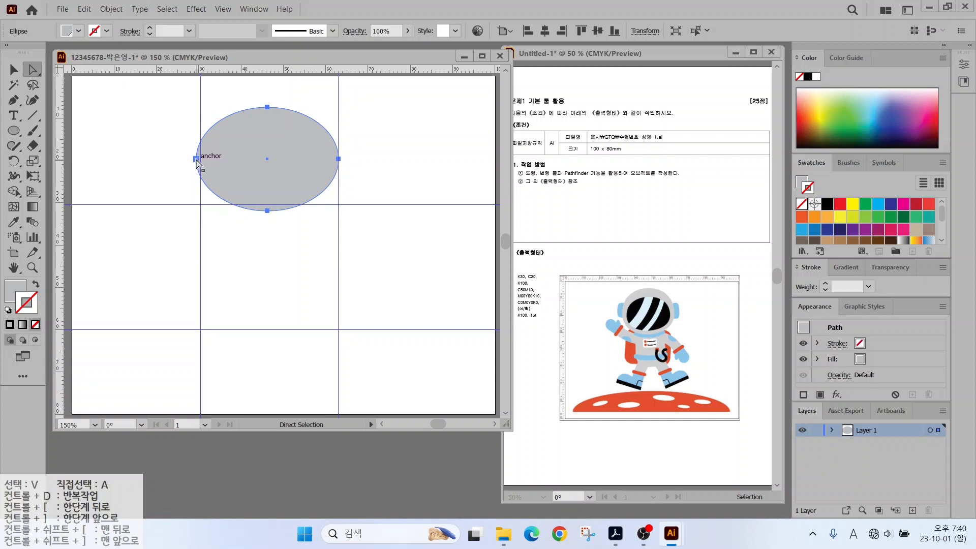
pyautogui.click(196, 159)
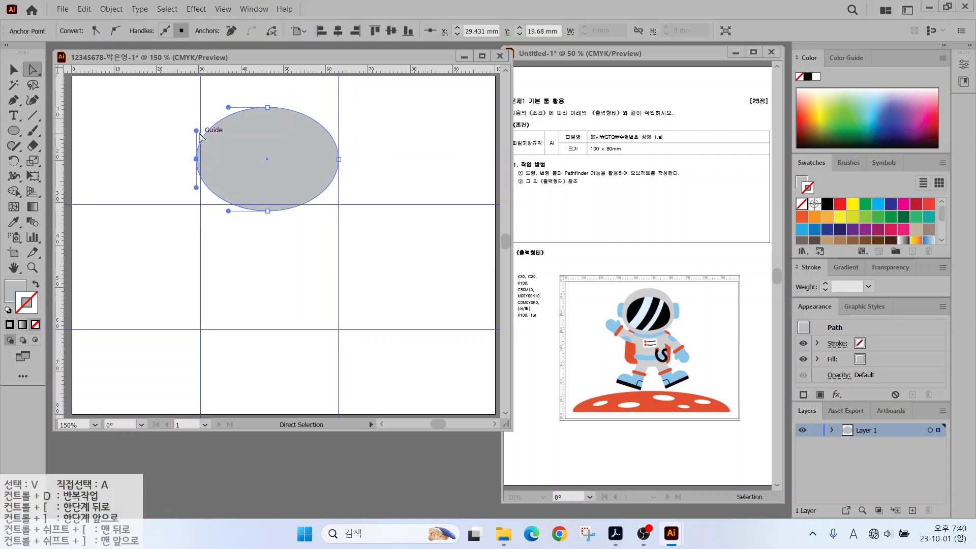
pyautogui.moveTo(197, 131); pyautogui.dragTo(195, 119)
pyautogui.moveTo(196, 187); pyautogui.dragTo(196, 197)
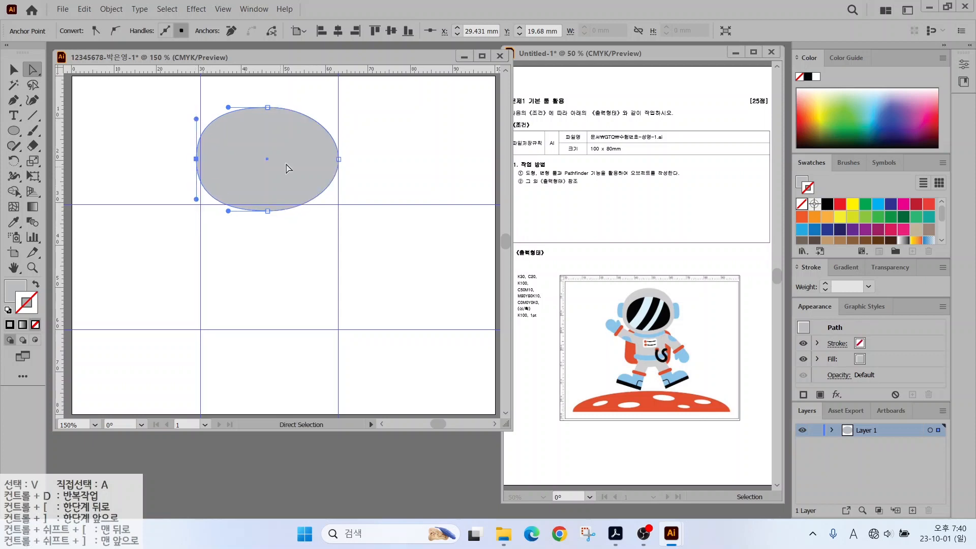
pyautogui.click(339, 159)
pyautogui.moveTo(339, 130); pyautogui.dragTo(338, 118)
pyautogui.moveTo(338, 188); pyautogui.dragTo(338, 199)
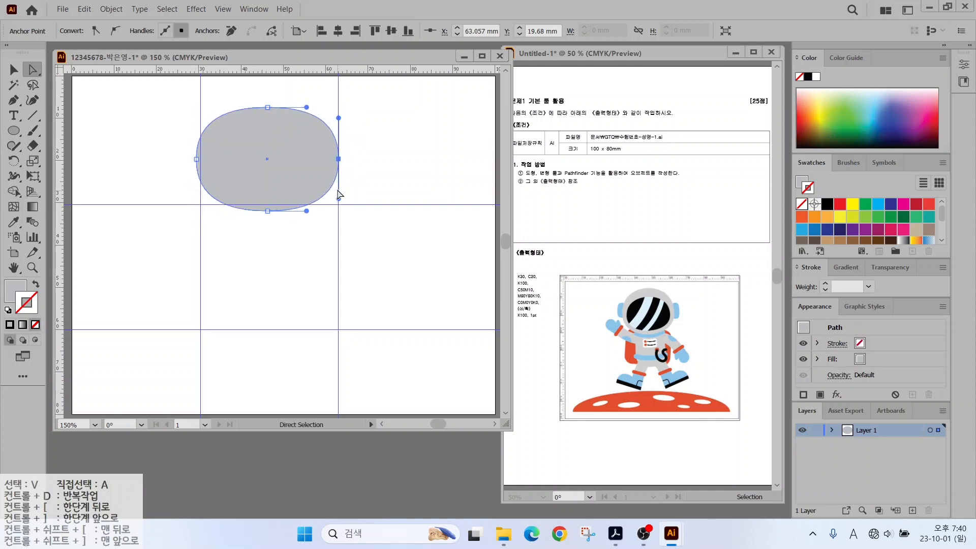
pyautogui.moveTo(267, 107); pyautogui.dragTo(267, 96)
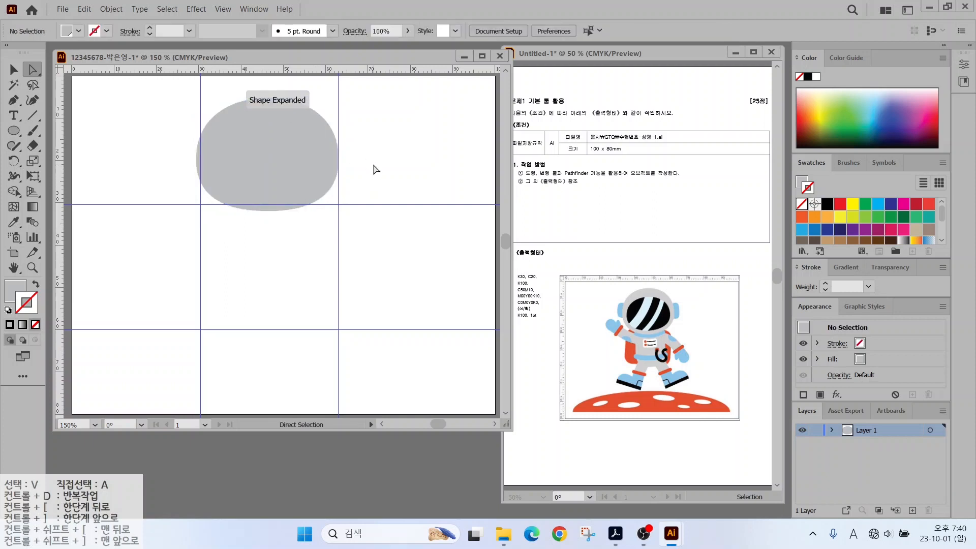
# Duplicate the helmet, fill the copy black, shrink it and centre it as the visor.
pyautogui.click(269, 154)
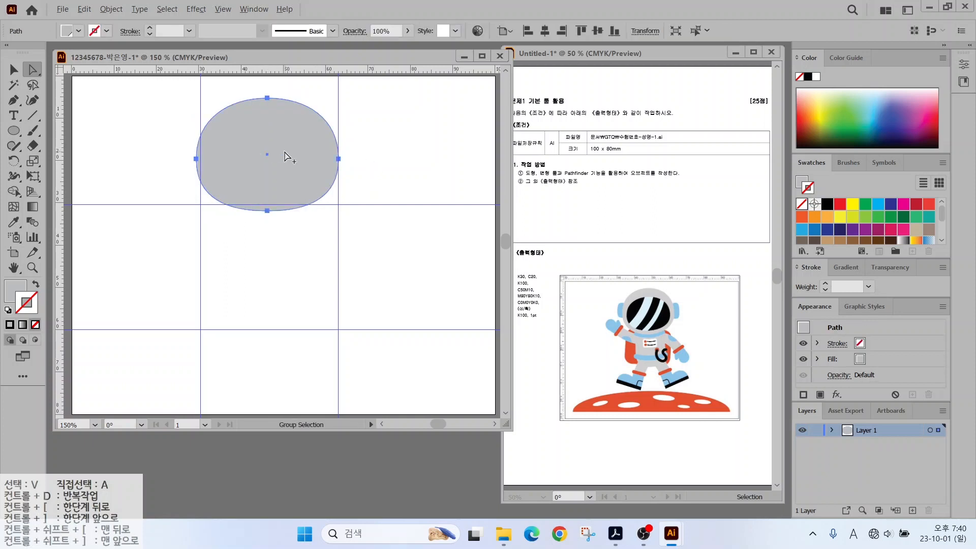
pyautogui.moveTo(283, 153); pyautogui.dragTo(312, 166)
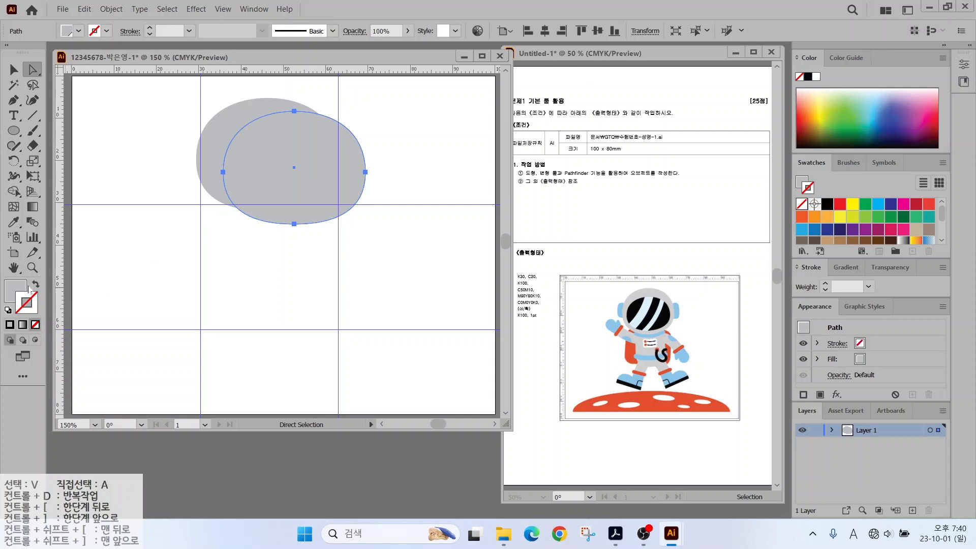
pyautogui.click(11, 287)
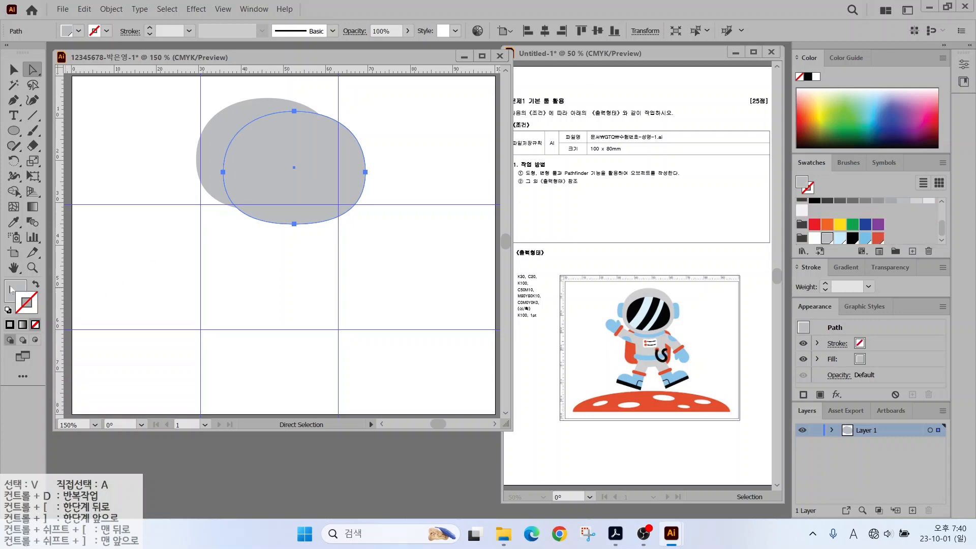
pyautogui.click(852, 237)
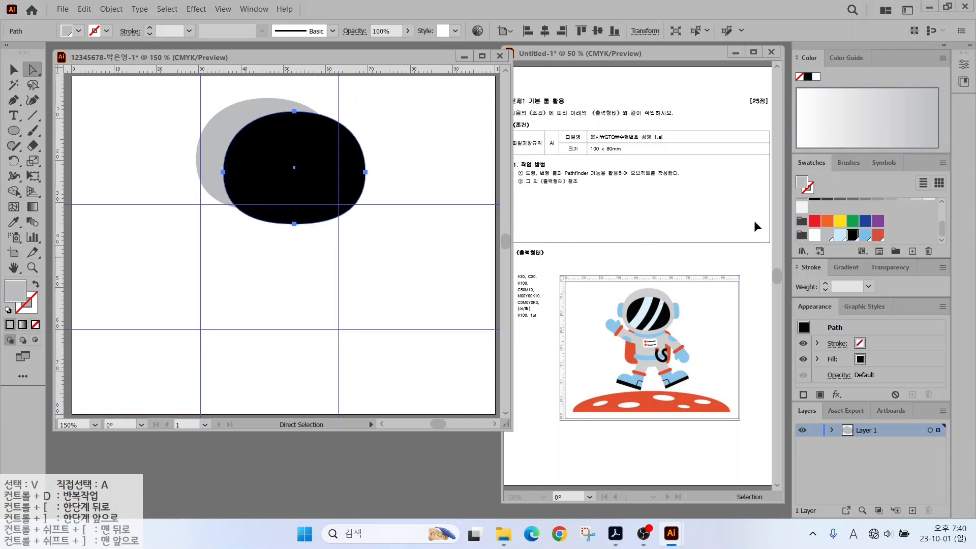
pyautogui.click(13, 69)
pyautogui.moveTo(365, 110); pyautogui.dragTo(340, 130)
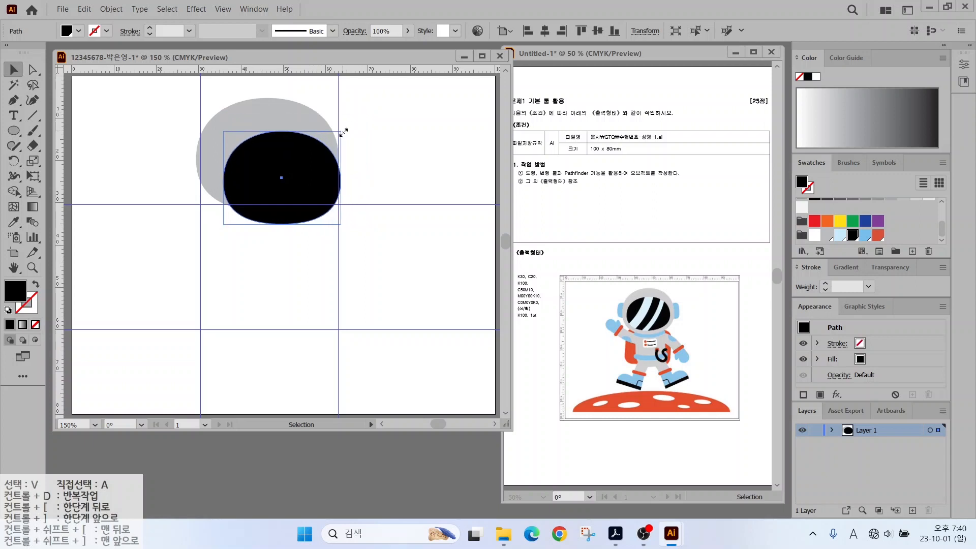
pyautogui.moveTo(291, 157); pyautogui.dragTo(279, 139)
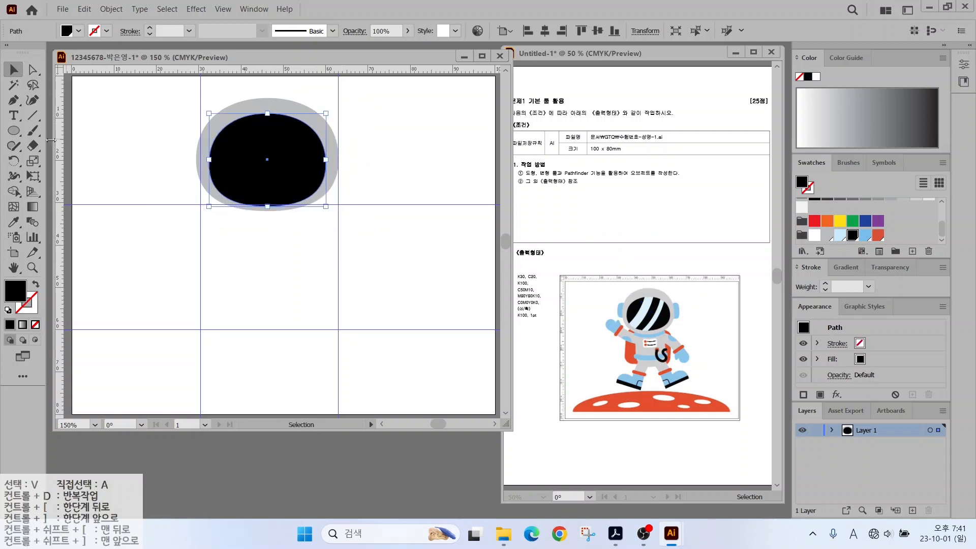
pyautogui.click(34, 147)
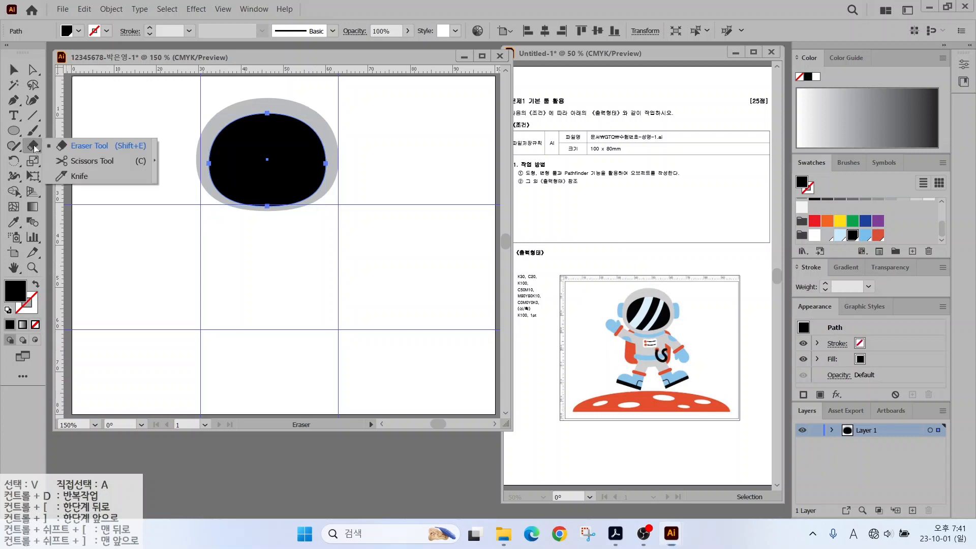
# Slice the black visor with five diagonal Knife cuts.
pyautogui.click(79, 177)
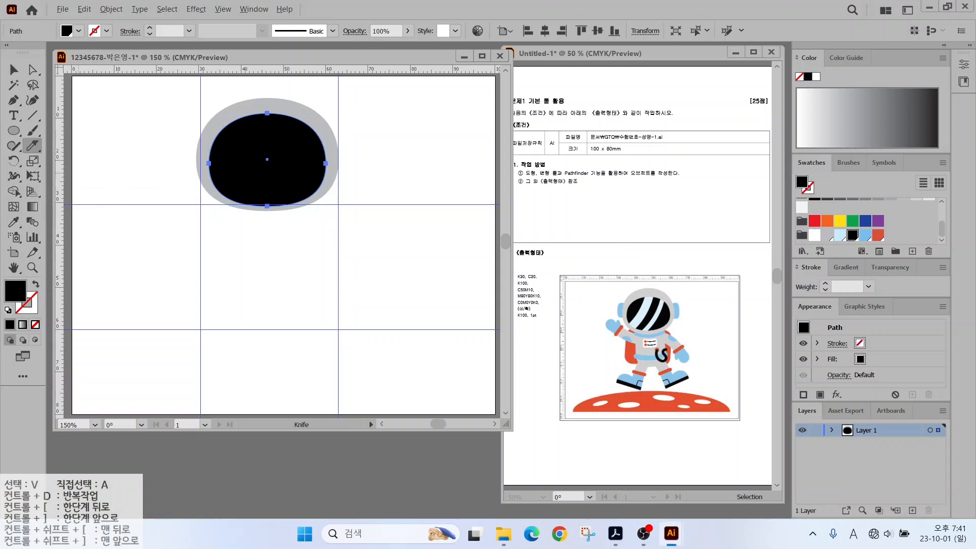
pyautogui.moveTo(267, 95)
pyautogui.mouseDown()
pyautogui.moveTo(243, 147)
pyautogui.moveTo(200, 194)
pyautogui.mouseUp()
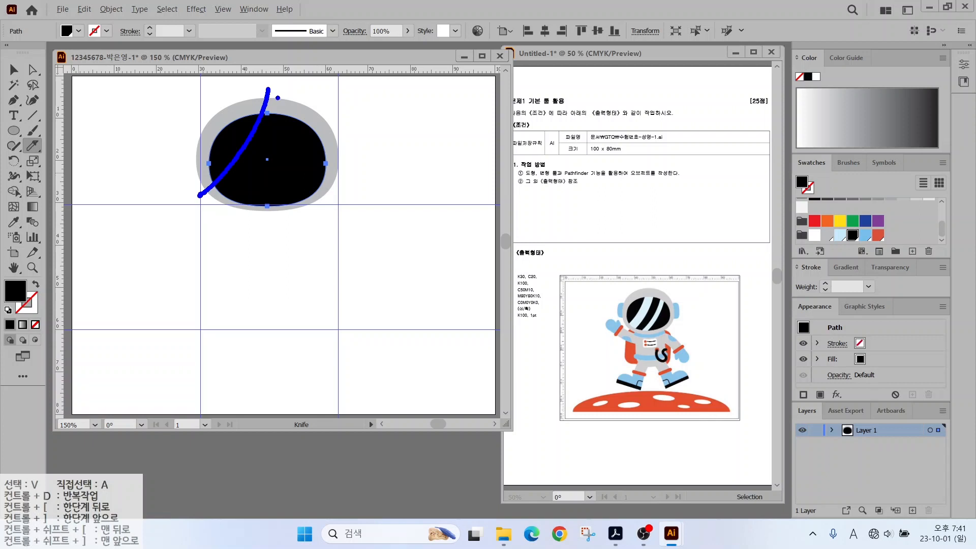
pyautogui.moveTo(288, 86)
pyautogui.mouseDown()
pyautogui.moveTo(272, 140)
pyautogui.moveTo(218, 210)
pyautogui.mouseUp()
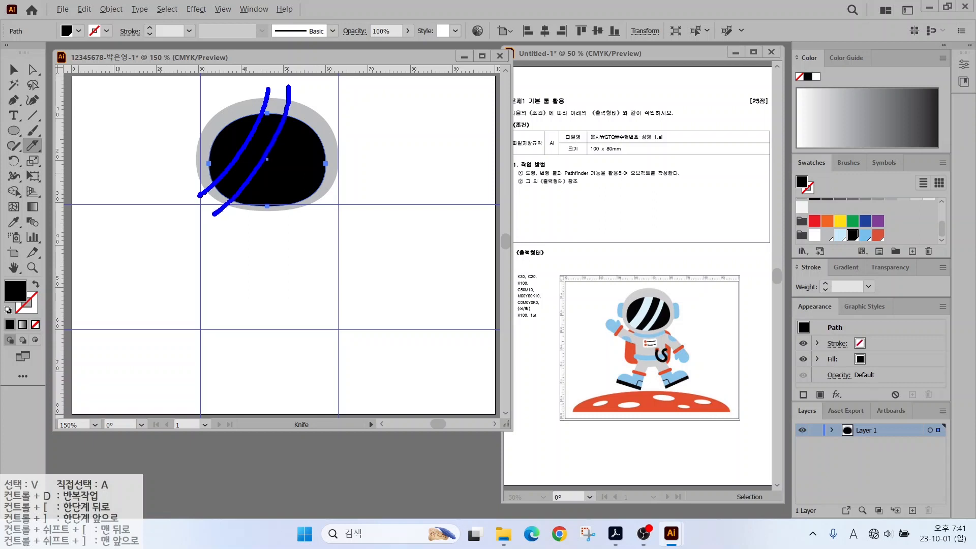
pyautogui.moveTo(261, 102); pyautogui.dragTo(196, 196)
pyautogui.moveTo(283, 104)
pyautogui.mouseDown()
pyautogui.moveTo(244, 176)
pyautogui.moveTo(296, 133)
pyautogui.moveTo(247, 221)
pyautogui.mouseUp()
pyautogui.moveTo(312, 113); pyautogui.dragTo(272, 208)
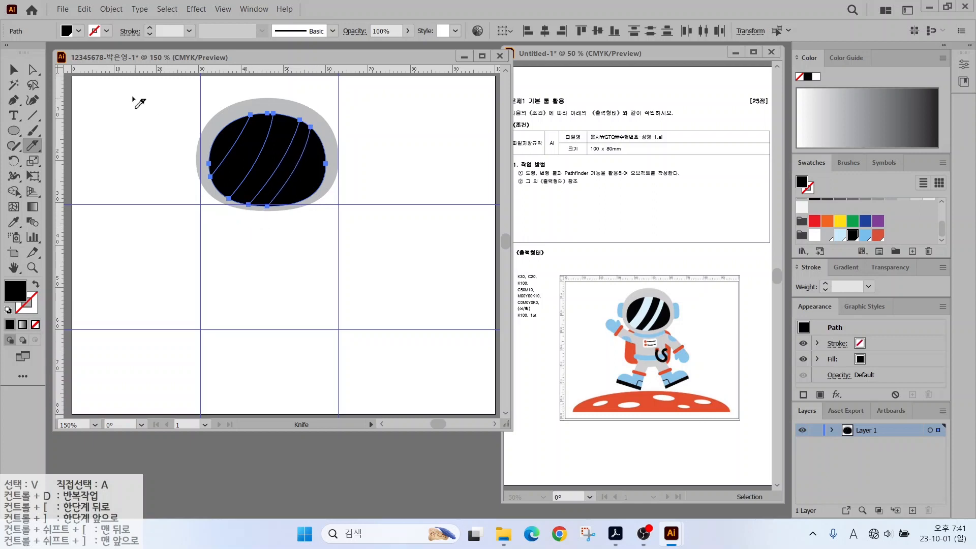
# Colour two visor strips light blue and draw a small rounded rectangle at the helmet's left.
pyautogui.press('v')
pyautogui.click(247, 162)
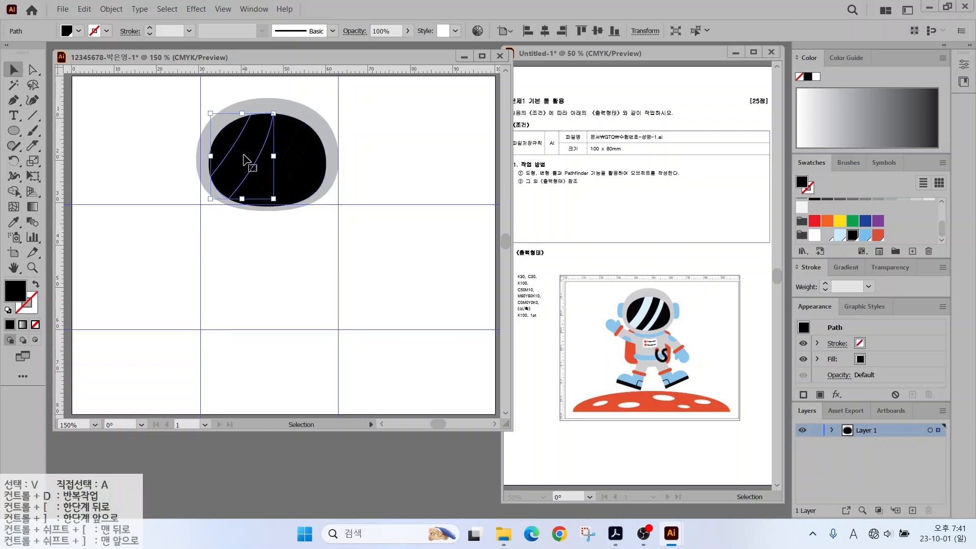
pyautogui.click(838, 235)
pyautogui.click(290, 163)
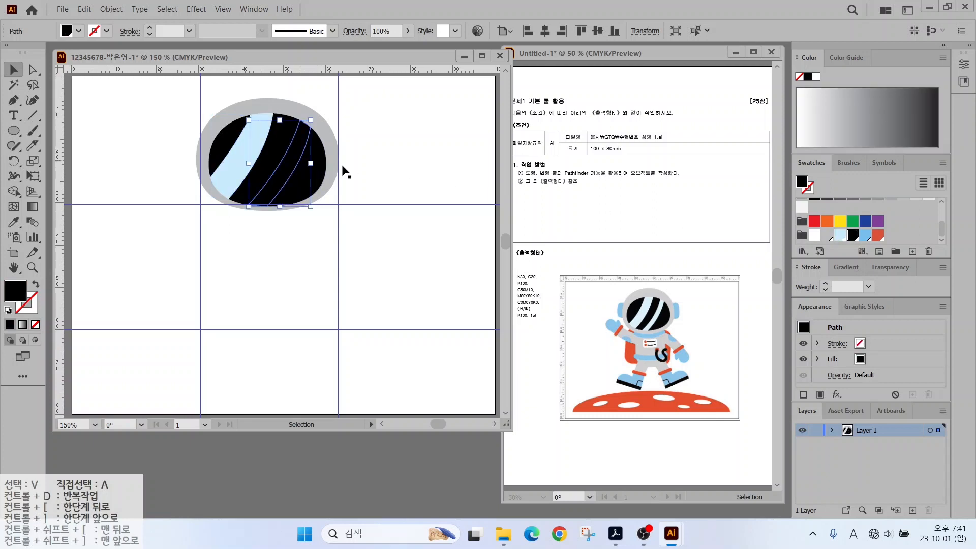
pyautogui.click(839, 236)
pyautogui.click(391, 179)
pyautogui.moveTo(188, 140); pyautogui.dragTo(209, 180)
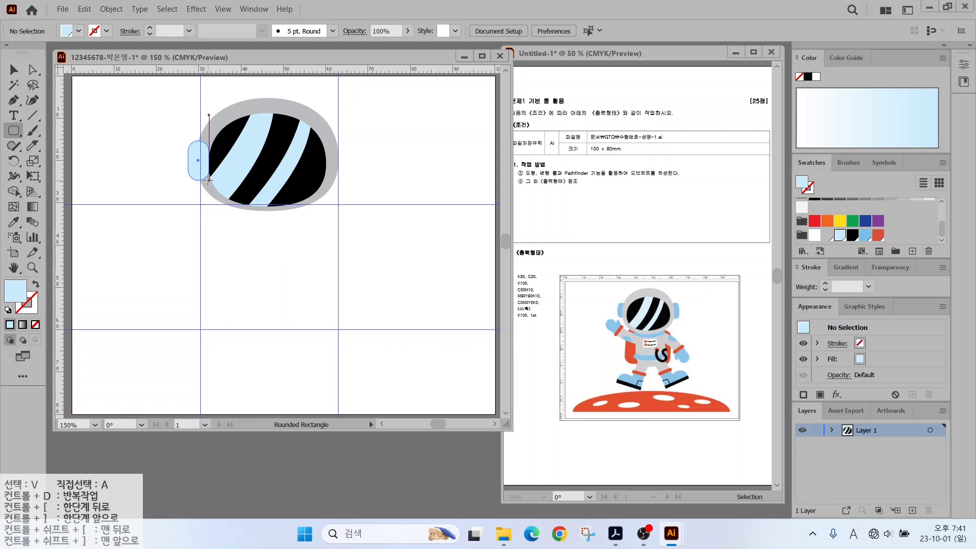
# Size and round the left earpiece, fill it blue, and copy it to the helmet's right.
pyautogui.moveTo(203, 180); pyautogui.dragTo(210, 180)
pyautogui.press('Left')
pyautogui.moveTo(209, 179); pyautogui.dragTo(204, 182)
pyautogui.moveTo(208, 177); pyautogui.dragTo(344, 163)
pyautogui.click(14, 69)
pyautogui.click(868, 240)
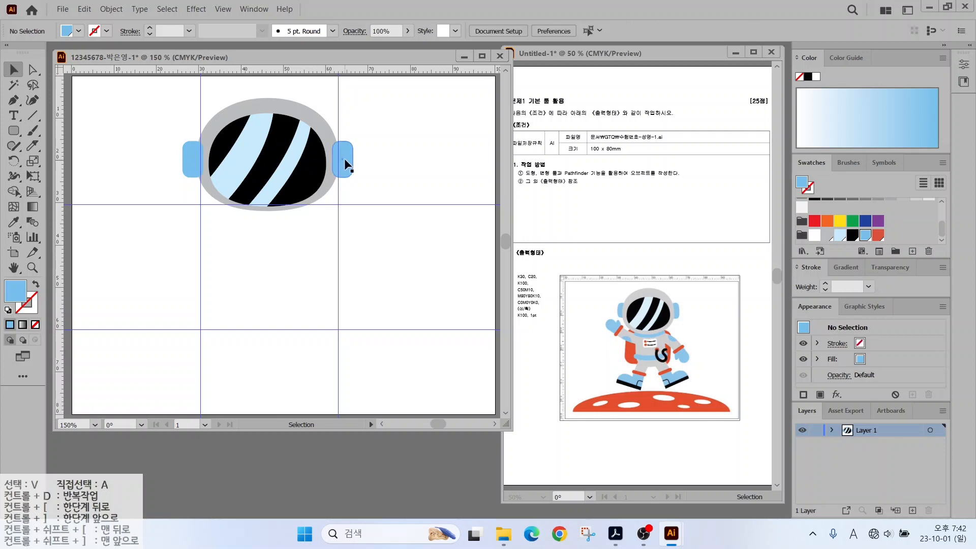
# Send both earpieces behind the helmet via Arrange > Send to Back.
pyautogui.click(348, 163)
pyautogui.rightClick(348, 162)
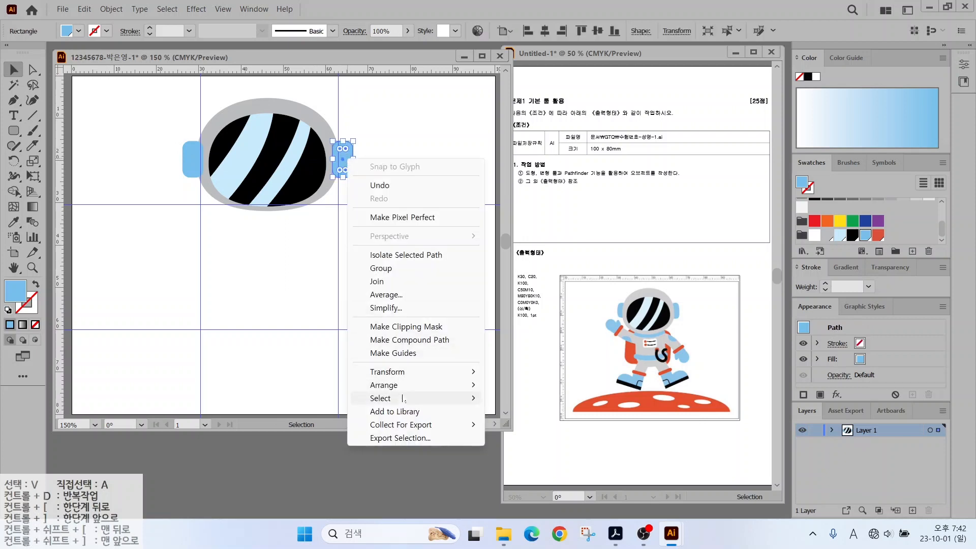
pyautogui.moveTo(401, 386)
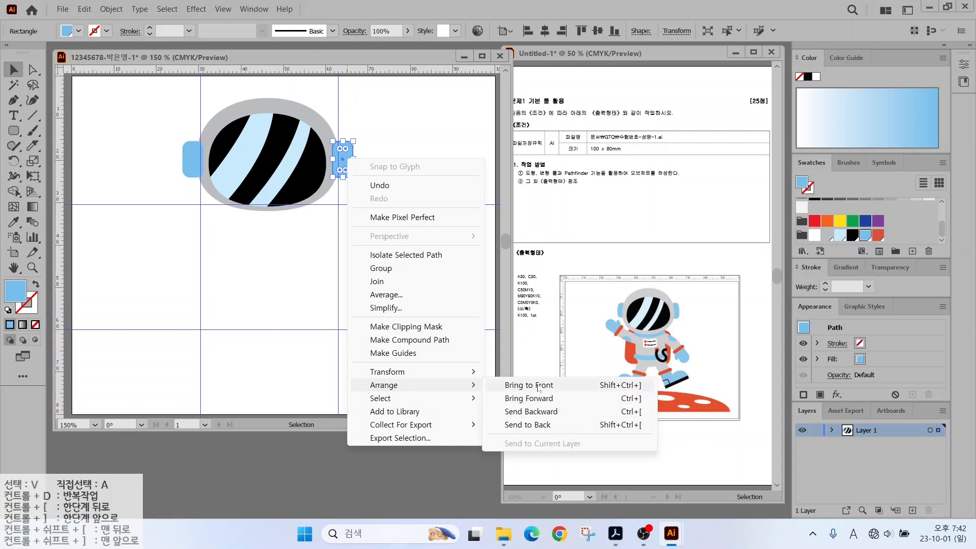
pyautogui.click(538, 424)
pyautogui.click(169, 147)
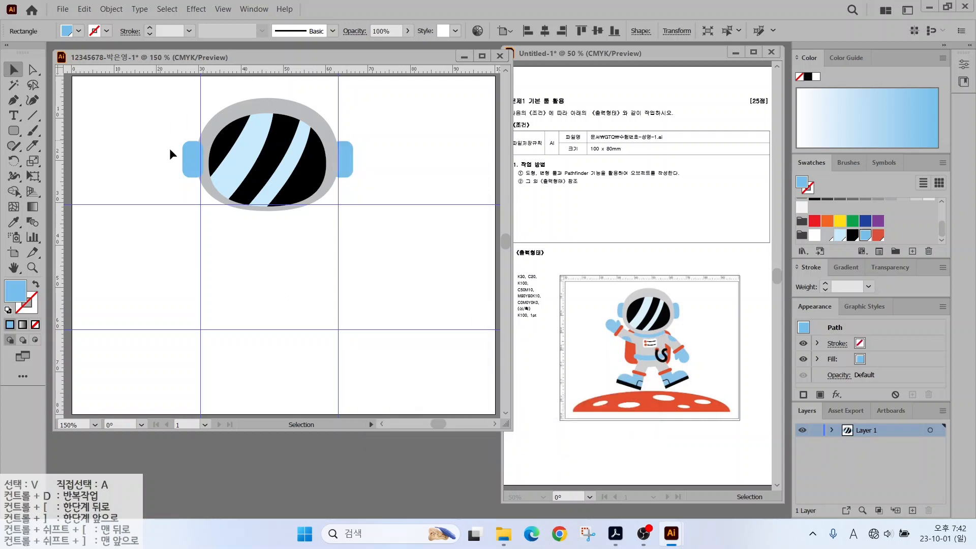
pyautogui.rightClick(190, 157)
pyautogui.moveTo(218, 384)
pyautogui.click(356, 422)
pyautogui.click(116, 194)
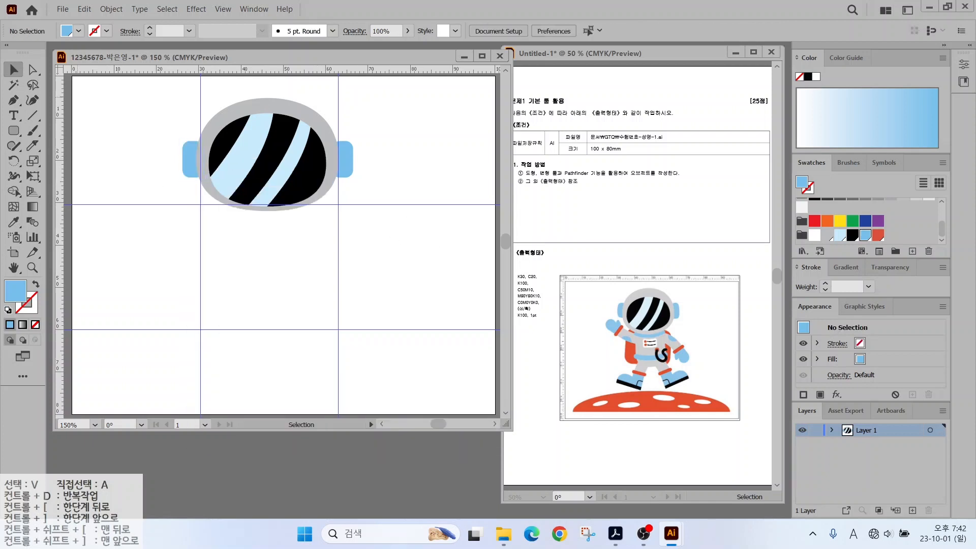
# Draw a red rounded-rectangle body, send it to the back, and move it up under the helmet.
pyautogui.click(14, 130)
pyautogui.moveTo(203, 205); pyautogui.dragTo(326, 289)
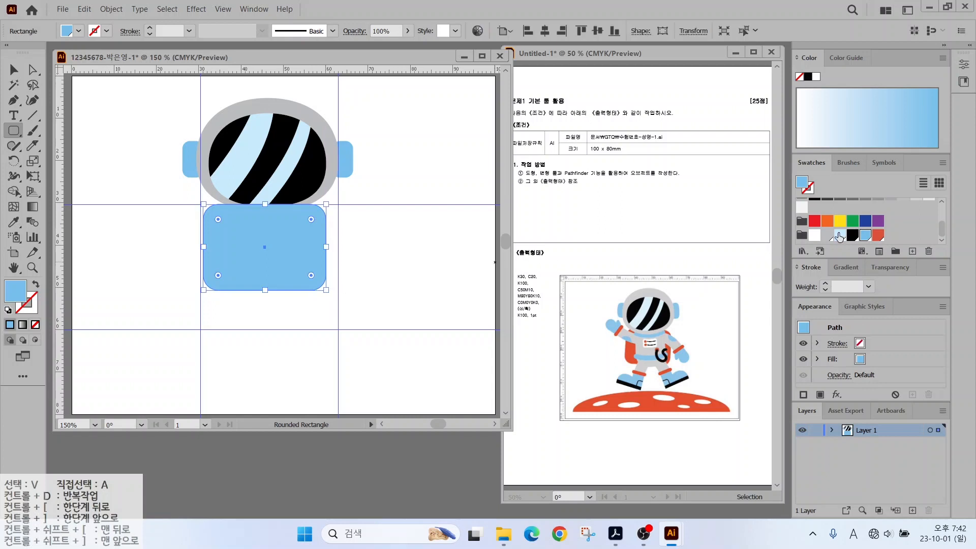
pyautogui.click(878, 234)
pyautogui.rightClick(279, 233)
pyautogui.moveTo(315, 395)
pyautogui.click(488, 497)
pyautogui.press('v')
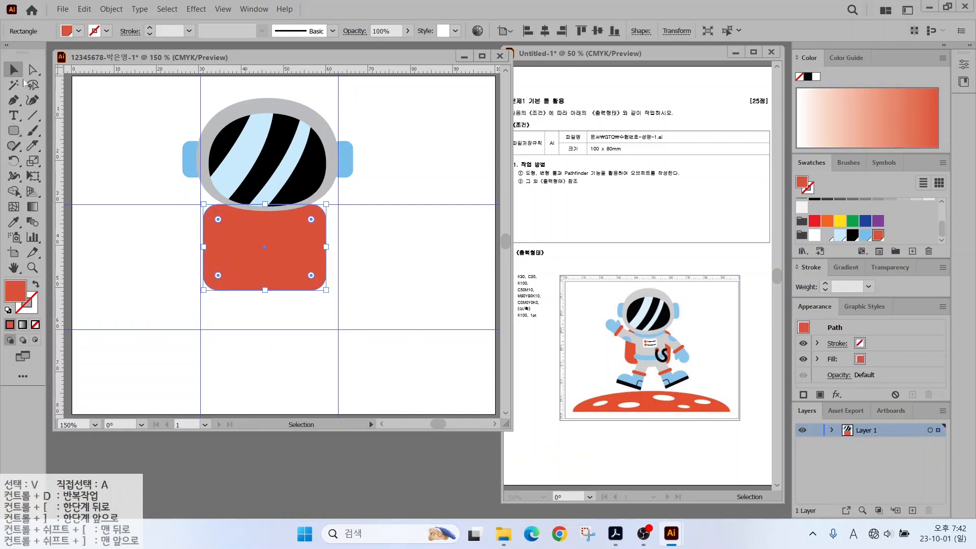
pyautogui.moveTo(233, 272); pyautogui.dragTo(234, 261)
pyautogui.click(153, 224)
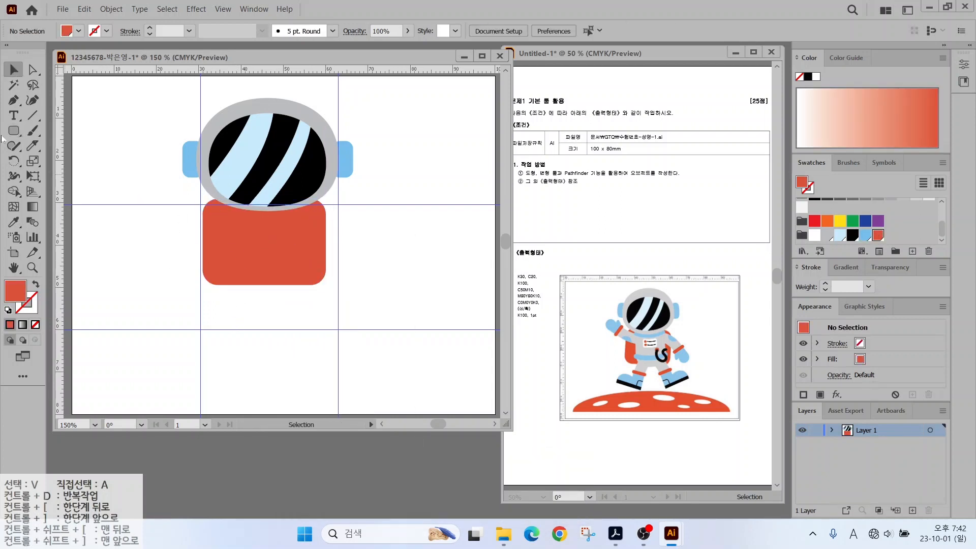
# Draw a grey rounded rectangle panel over the red body.
pyautogui.click(14, 131)
pyautogui.moveTo(233, 206)
pyautogui.mouseDown()
pyautogui.moveTo(324, 265)
pyautogui.moveTo(320, 290)
pyautogui.mouseUp()
pyautogui.click(824, 237)
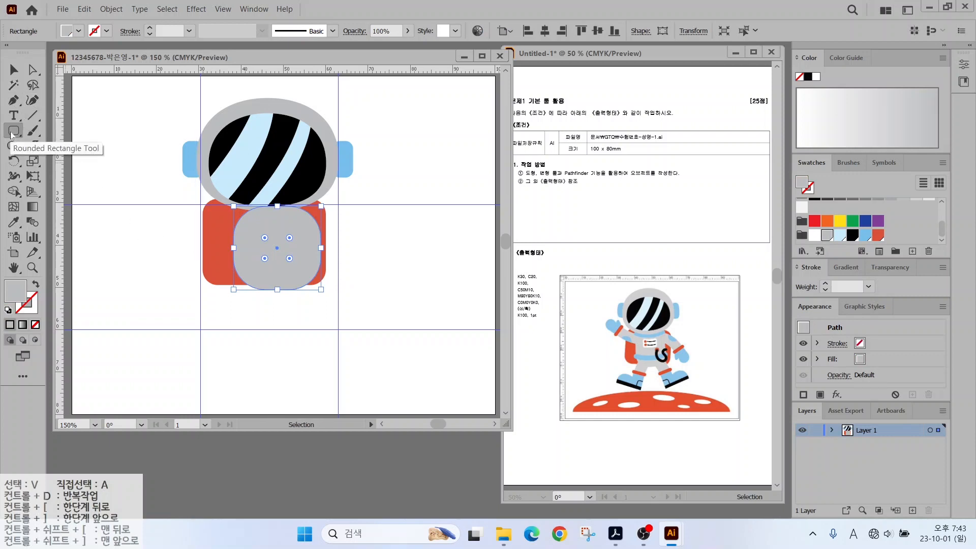
# Draw a thin rounded-rectangle collar band just under the helmet.
pyautogui.moveTo(13, 131); pyautogui.dragTo(50, 162)
pyautogui.click(51, 146)
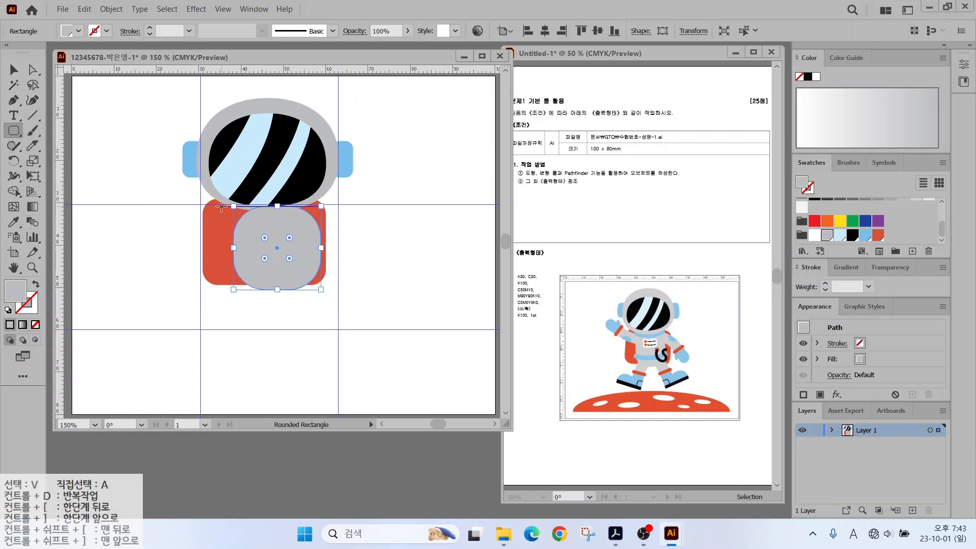
pyautogui.moveTo(223, 211); pyautogui.dragTo(321, 220)
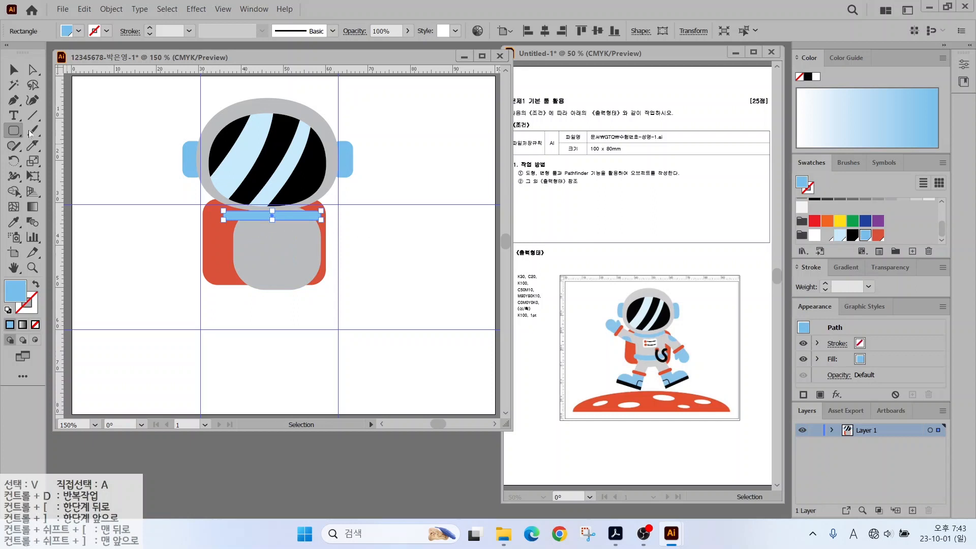
pyautogui.press('v')
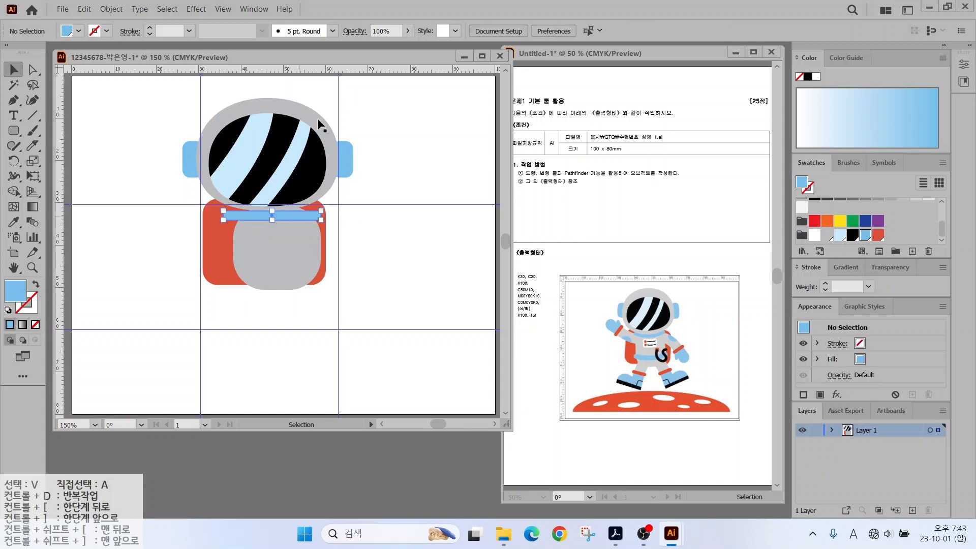
# Apply an Arc warp with -25% bend to the collar, then tilt and narrow it.
pyautogui.click(196, 9)
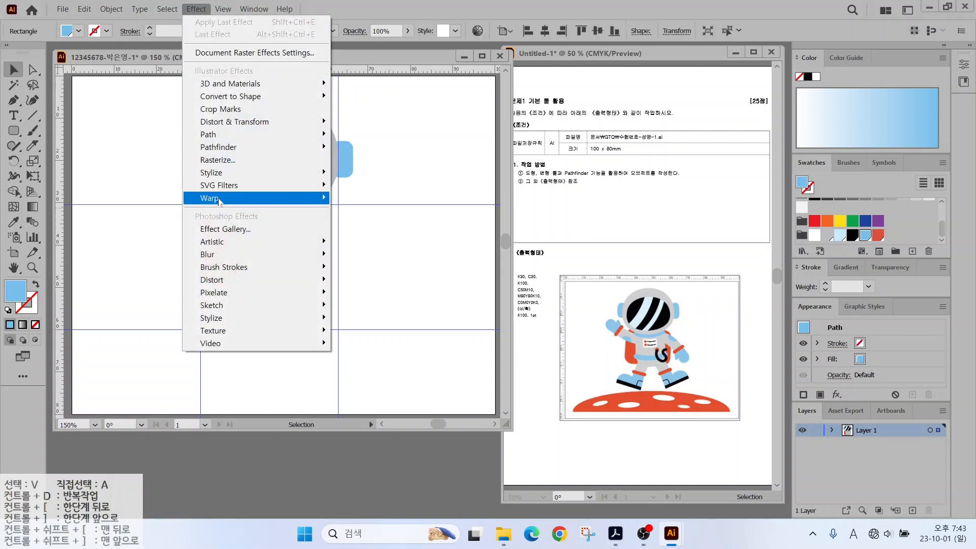
pyautogui.moveTo(219, 199)
pyautogui.click(367, 199)
pyautogui.click(529, 233)
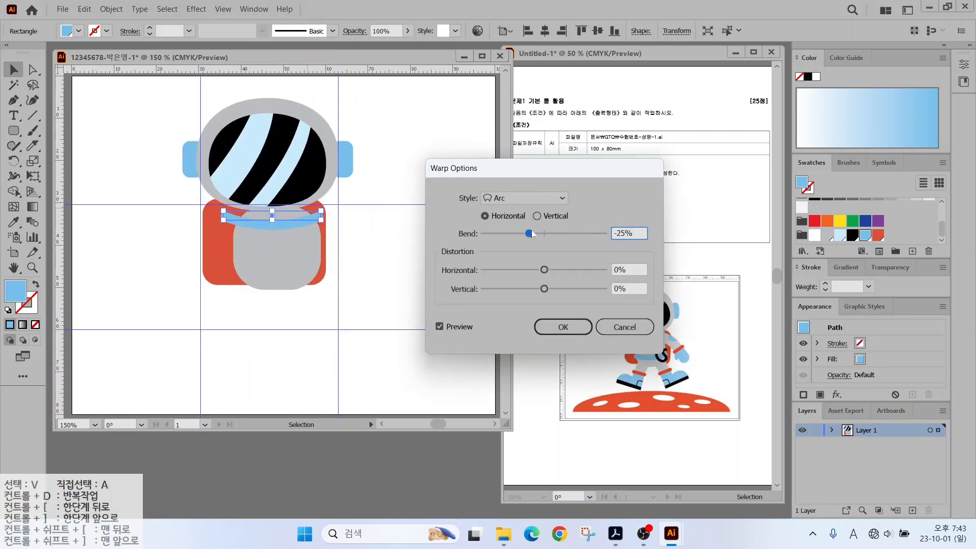
pyautogui.click(563, 327)
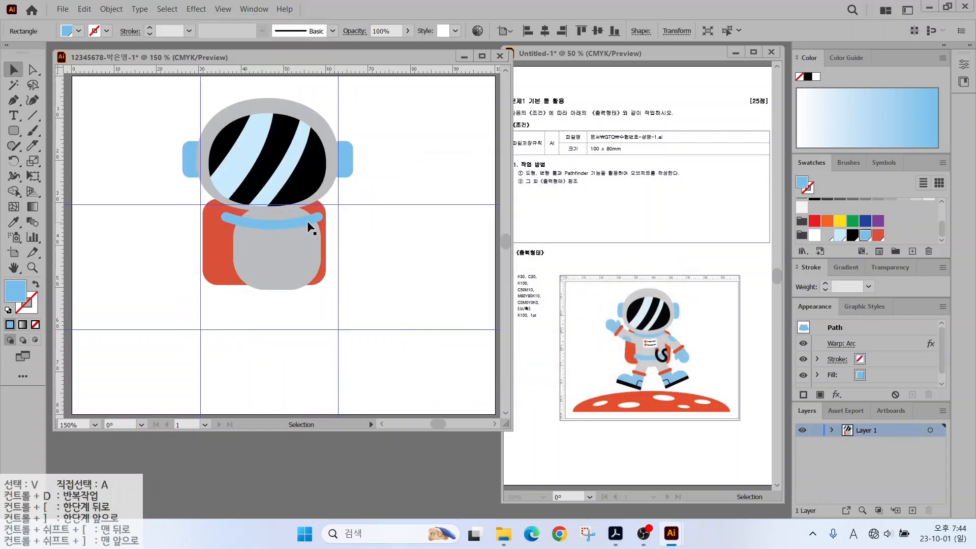
pyautogui.moveTo(328, 200); pyautogui.dragTo(314, 195)
pyautogui.scroll(2, 310, 215)
pyautogui.moveTo(273, 211); pyautogui.dragTo(275, 207)
# Copy the collar down across the lower torso, enlarge it and round its corners.
pyautogui.hotkey('ctrl', 'shift', 'a')
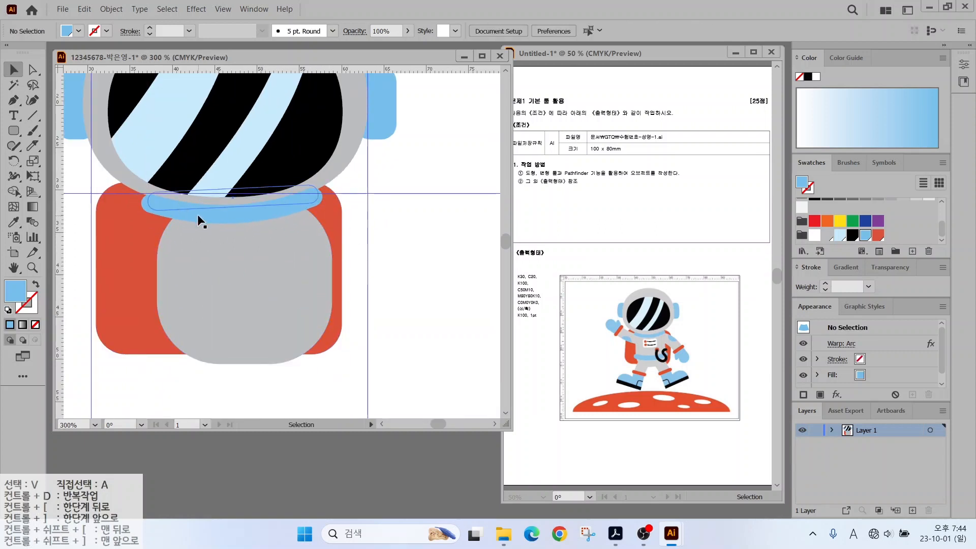
pyautogui.moveTo(197, 215); pyautogui.dragTo(205, 311)
pyautogui.moveTo(328, 299); pyautogui.dragTo(345, 315)
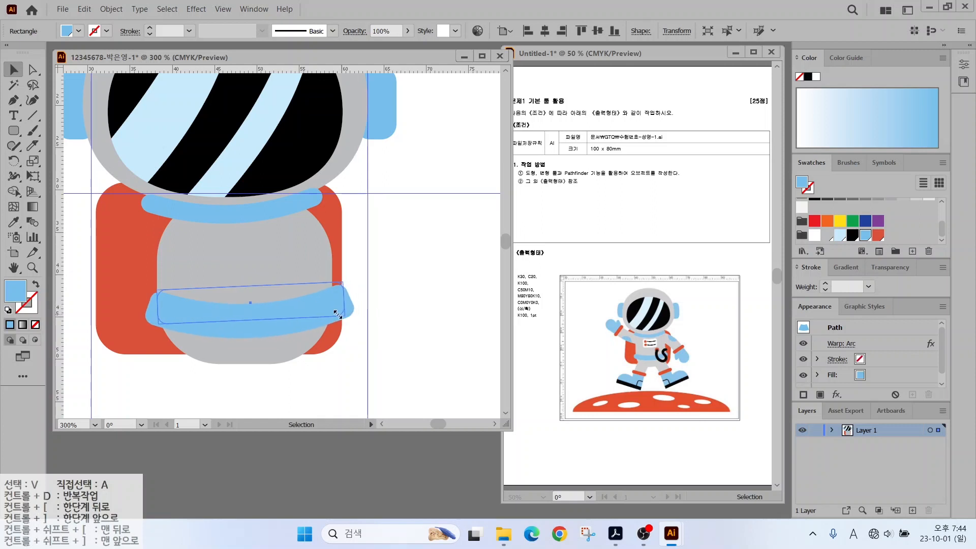
pyautogui.moveTo(276, 319); pyautogui.dragTo(272, 306)
pyautogui.moveTo(333, 280); pyautogui.dragTo(322, 288)
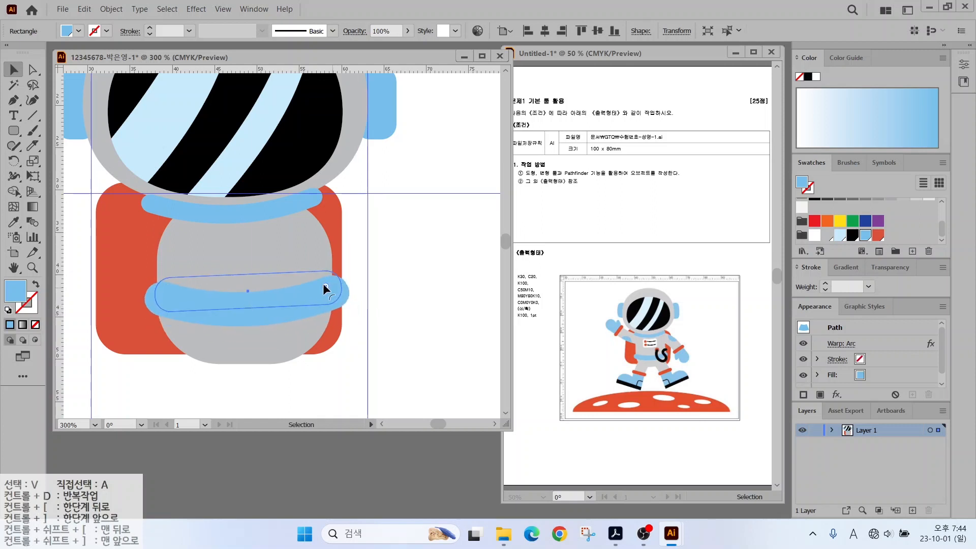
pyautogui.click(388, 292)
pyautogui.scroll(-1, 346, 276)
pyautogui.scroll(-1, 347, 276)
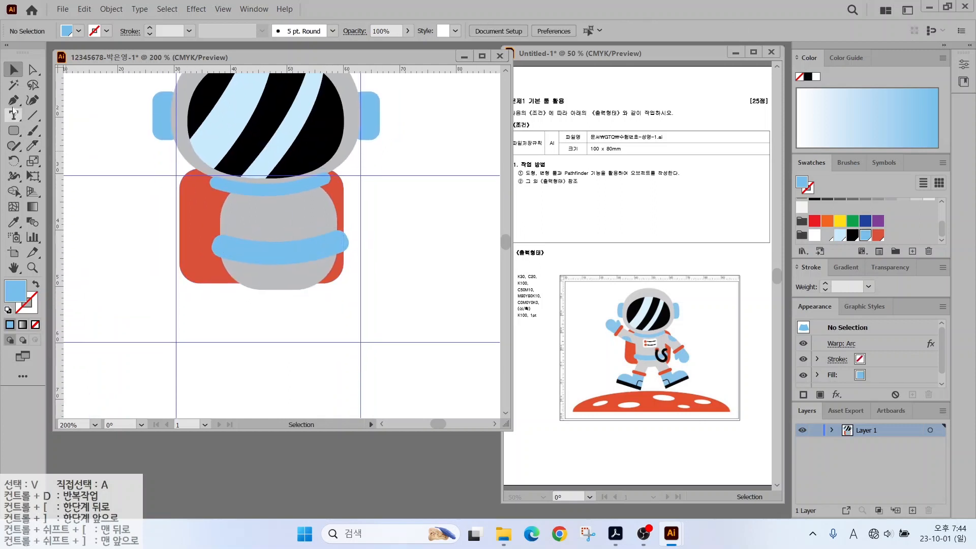
# Pen-draw a grey arm shape beside the helmet with a curved shoulder.
pyautogui.press('p')
pyautogui.press('ctrl')
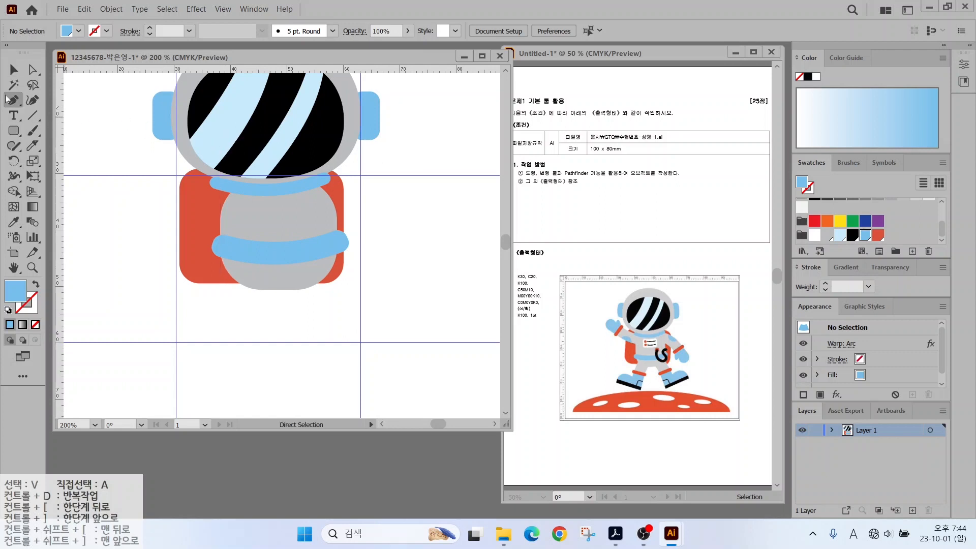
pyautogui.click(162, 160)
pyautogui.click(220, 184)
pyautogui.click(240, 191)
pyautogui.click(232, 221)
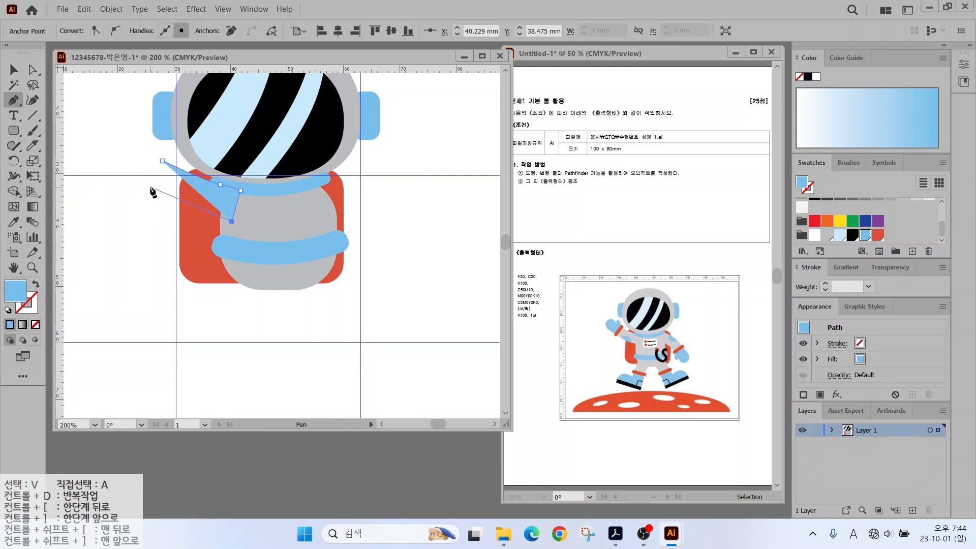
pyautogui.moveTo(150, 191); pyautogui.dragTo(105, 163)
pyautogui.click(150, 191)
pyautogui.click(162, 161)
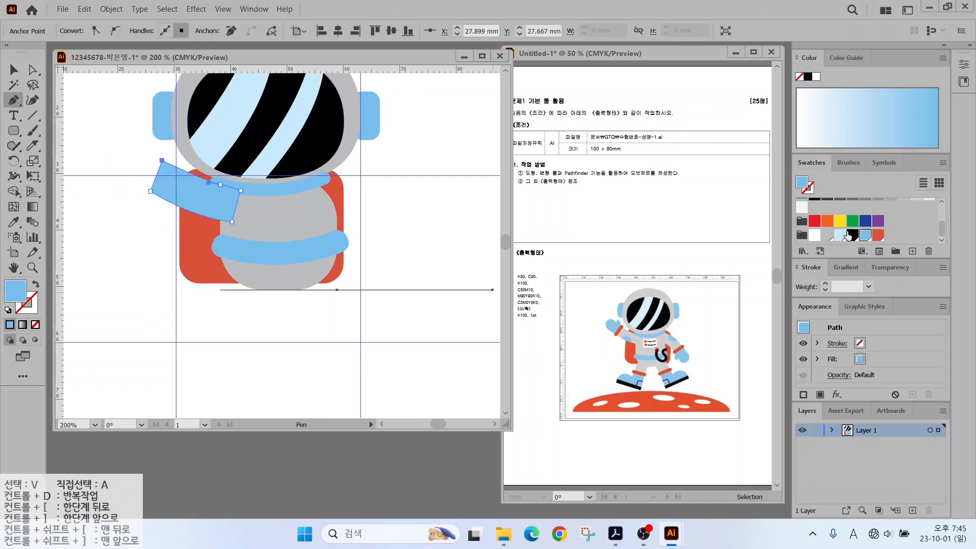
pyautogui.click(827, 234)
pyautogui.press('v')
# Add a red rounded-rectangle cuff, rotated about 30°, at the arm's end.
pyautogui.click(13, 130)
pyautogui.moveTo(125, 163); pyautogui.dragTo(135, 211)
pyautogui.click(878, 235)
pyautogui.press('v')
pyautogui.moveTo(142, 158); pyautogui.dragTo(152, 167)
pyautogui.click(128, 246)
pyautogui.moveTo(124, 201); pyautogui.dragTo(148, 190)
# Pen-draw a light-blue mitten outline with a thumb notch at the cuff.
pyautogui.press('p')
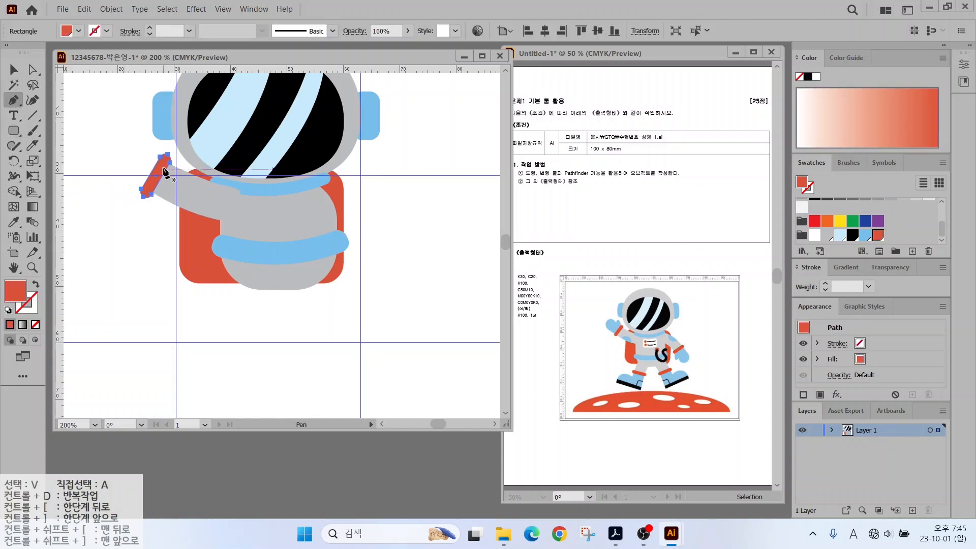
pyautogui.click(162, 164)
pyautogui.click(147, 139)
pyautogui.click(136, 139)
pyautogui.click(133, 146)
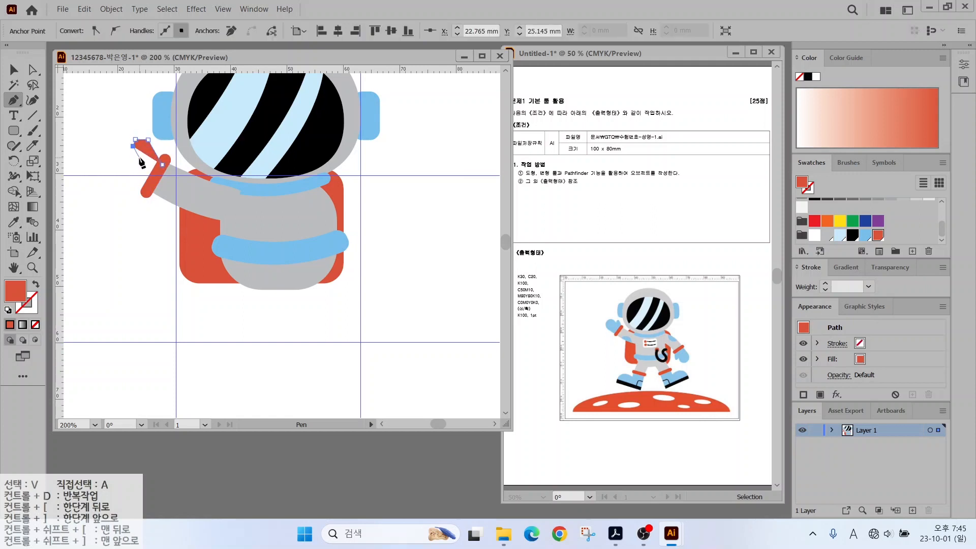
pyautogui.click(138, 148)
pyautogui.click(142, 160)
pyautogui.click(126, 140)
pyautogui.click(98, 145)
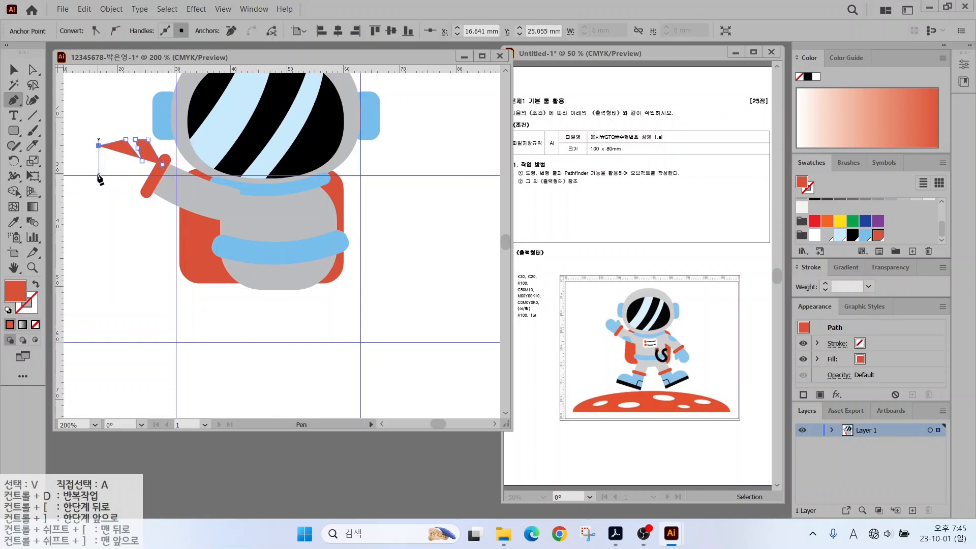
pyautogui.click(98, 176)
pyautogui.click(147, 191)
pyautogui.click(162, 164)
pyautogui.click(864, 235)
# Nudge the mitten up and to the right onto the cuff.
pyautogui.click(13, 69)
pyautogui.click(86, 122)
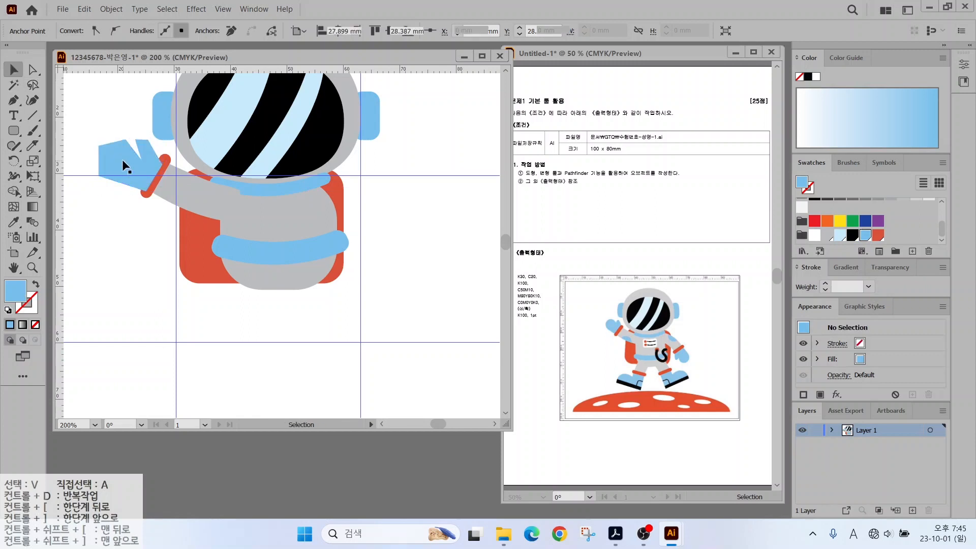
pyautogui.click(124, 164)
pyautogui.press('Up')
pyautogui.press('Up')
pyautogui.press('Right')
pyautogui.hotkey('ctrl', 'shift', 'a')
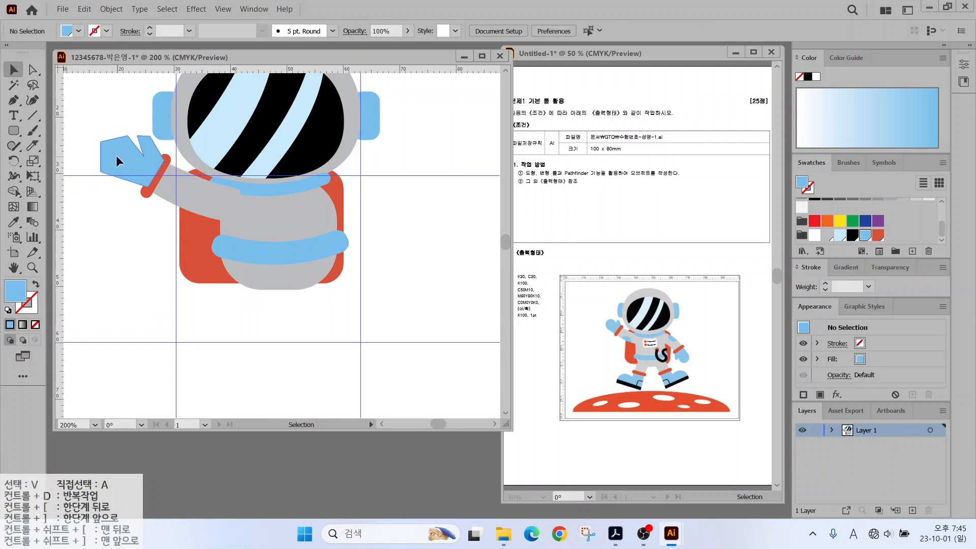
# Round the mitten's corners with the Anchor Point tool and raise the inner finger point.
pyautogui.click(116, 155)
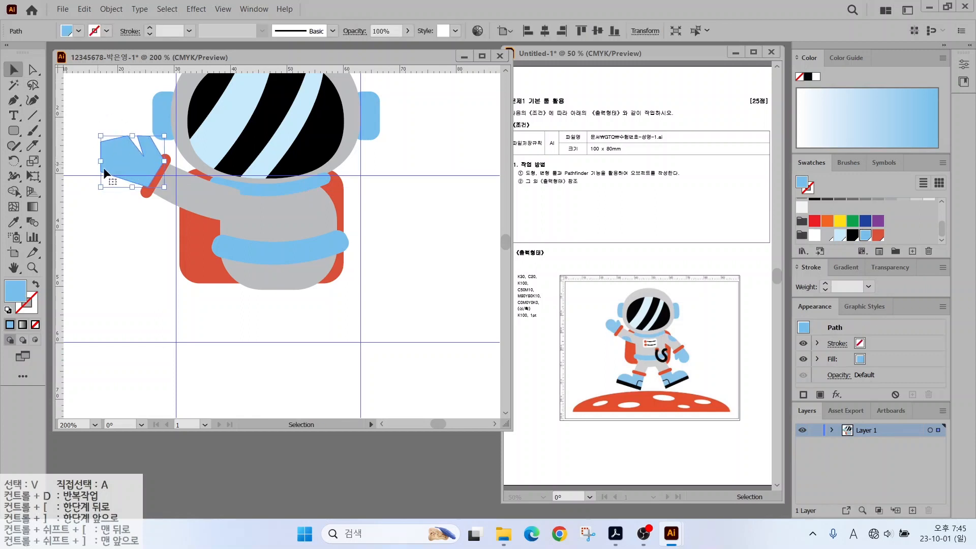
pyautogui.click(16, 102)
pyautogui.rightClick(15, 103)
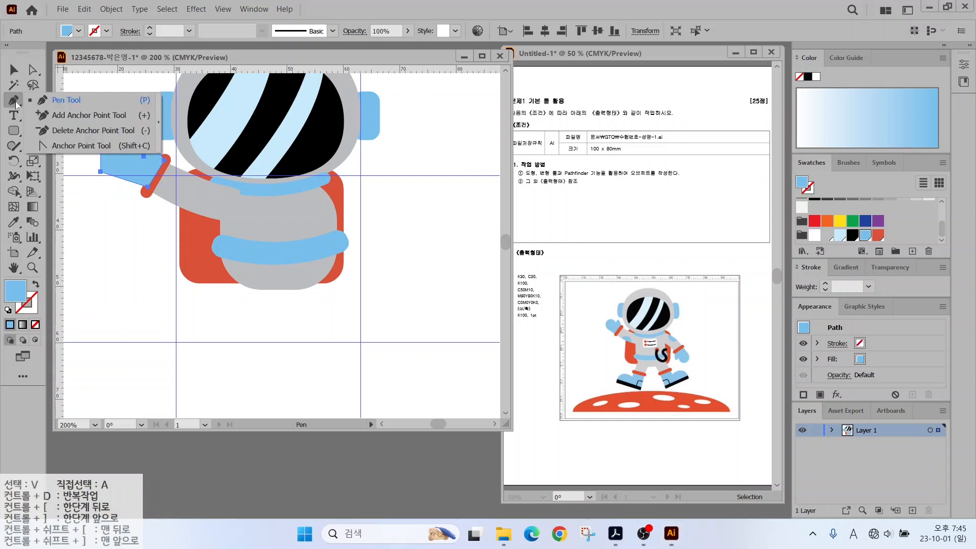
pyautogui.click(65, 146)
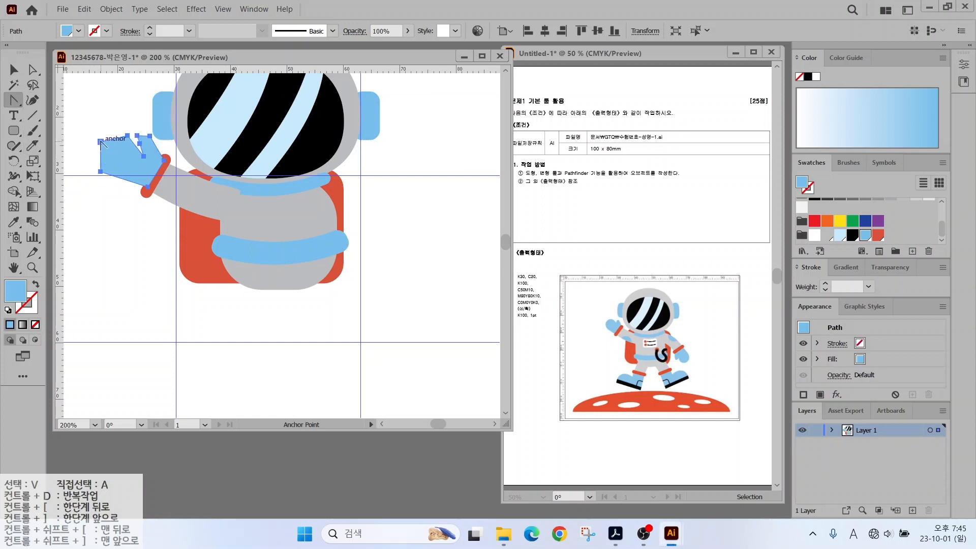
pyautogui.moveTo(101, 143); pyautogui.dragTo(109, 184)
pyautogui.click(32, 69)
pyautogui.hotkey('shift', 'c')
pyautogui.click(32, 70)
pyautogui.click(13, 100)
pyautogui.press('a')
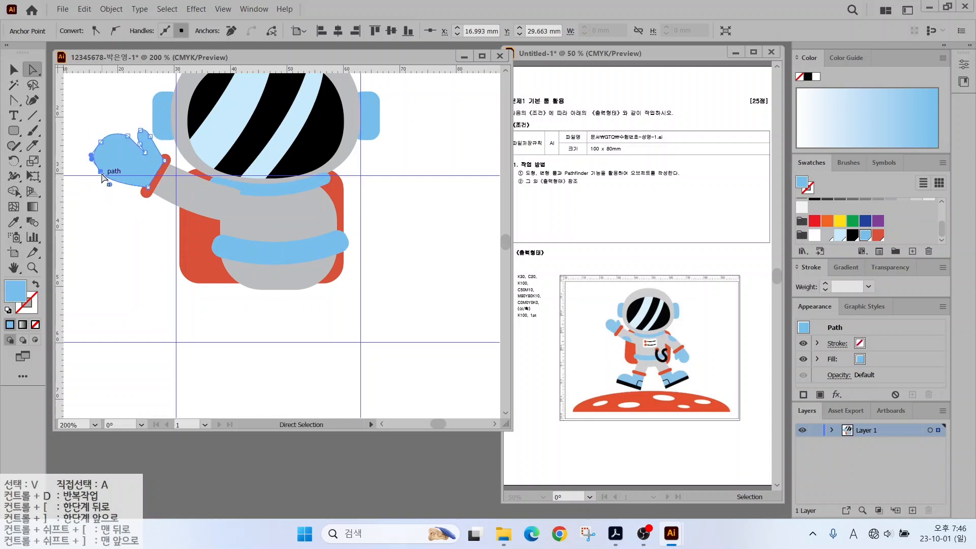
pyautogui.press('v')
# Send the mitten behind the arm.
pyautogui.rightClick(121, 164)
pyautogui.moveTo(181, 392)
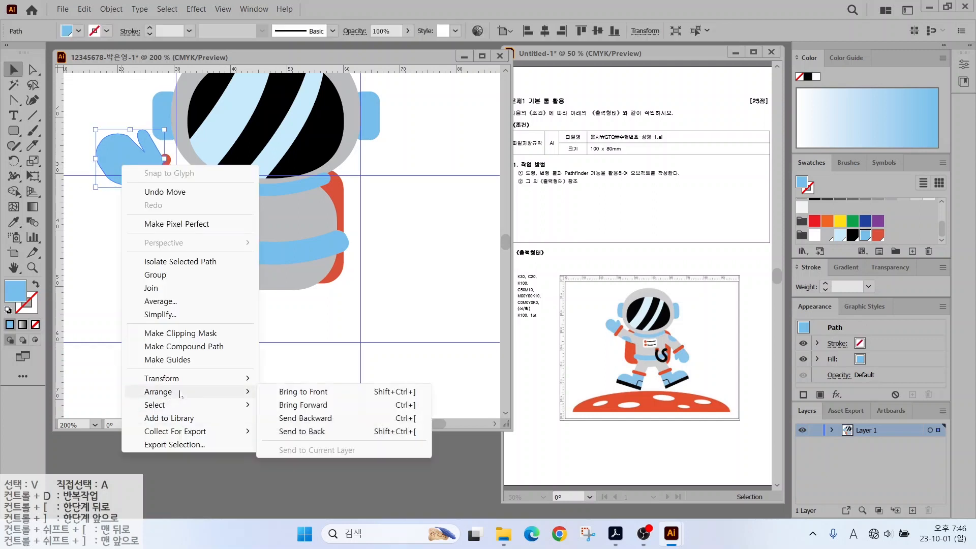
pyautogui.click(302, 431)
pyautogui.click(138, 190)
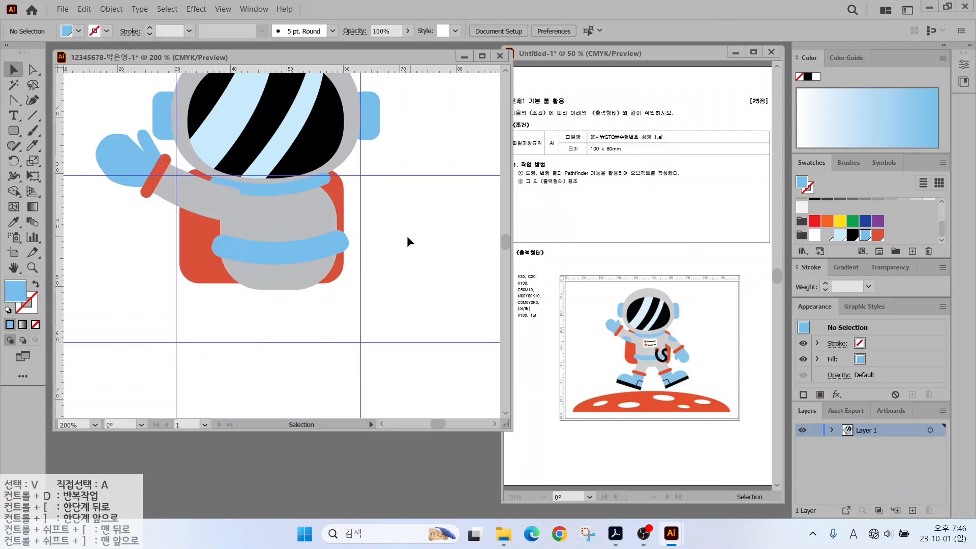
# Copy the arm, cuff and mitten, rotating it to hang on the torso's right side.
pyautogui.moveTo(116, 212); pyautogui.dragTo(397, 229)
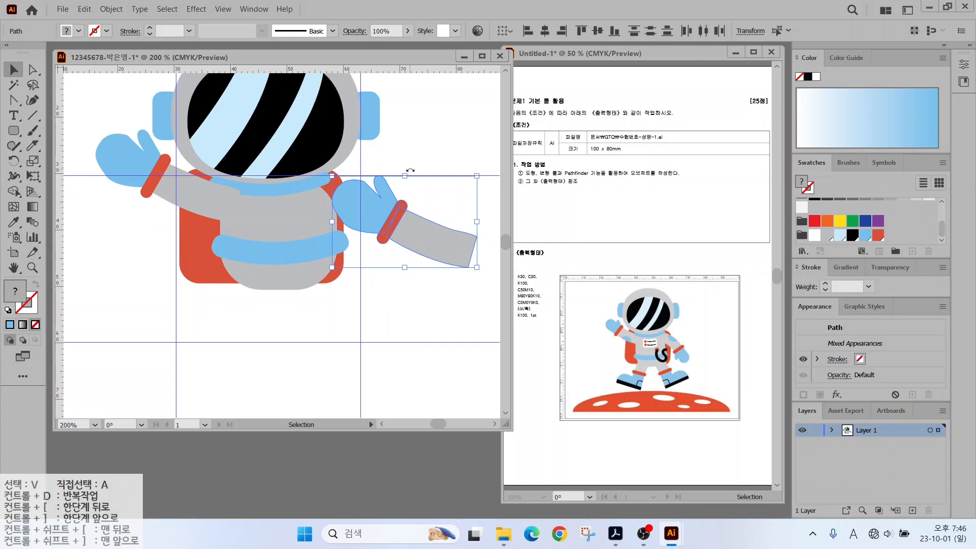
pyautogui.moveTo(410, 170); pyautogui.dragTo(401, 252)
pyautogui.moveTo(401, 201); pyautogui.dragTo(374, 220)
pyautogui.click(440, 157)
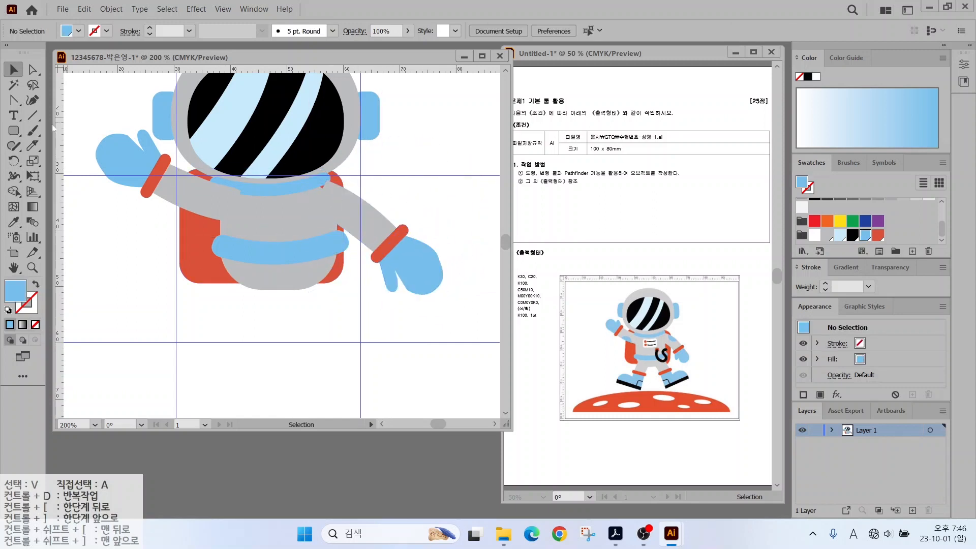
pyautogui.moveTo(14, 130); pyautogui.dragTo(78, 165)
pyautogui.press('v')
pyautogui.click(297, 221)
# Adjust the torso's corner rounding, then draw the closed left-leg outline below the torso.
pyautogui.moveTo(294, 218); pyautogui.dragTo(246, 208)
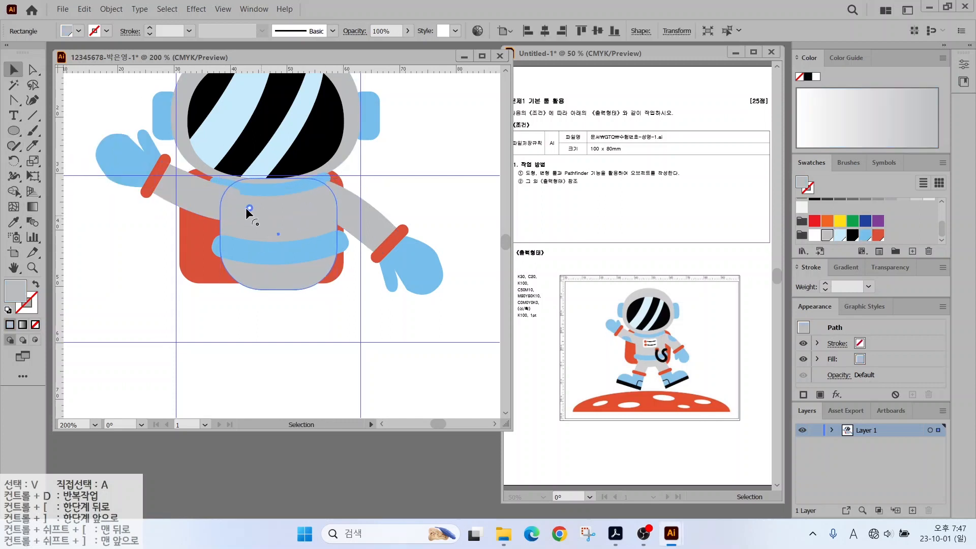
pyautogui.hotkey('ctrl', 'shift', 'a')
pyautogui.press('l')
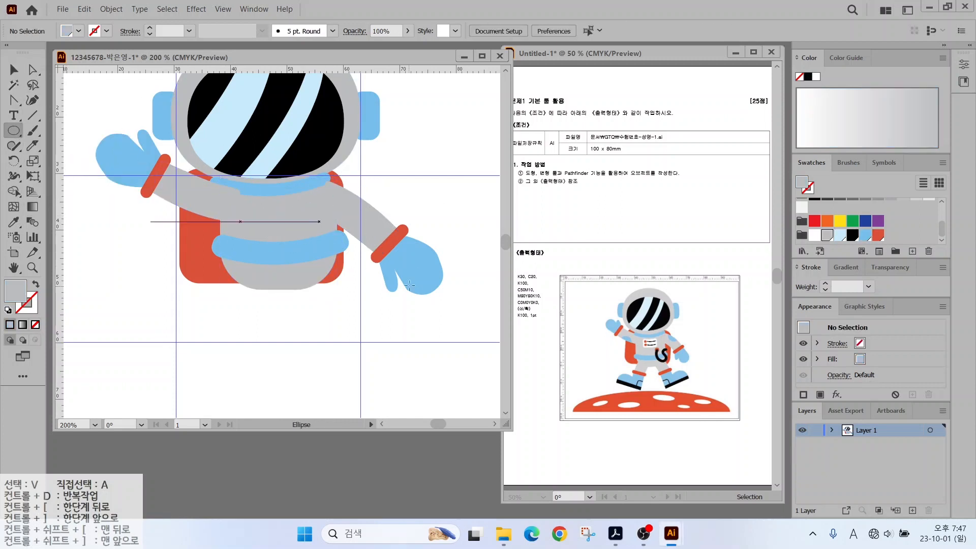
pyautogui.moveTo(18, 106); pyautogui.dragTo(69, 105)
pyautogui.click(232, 268)
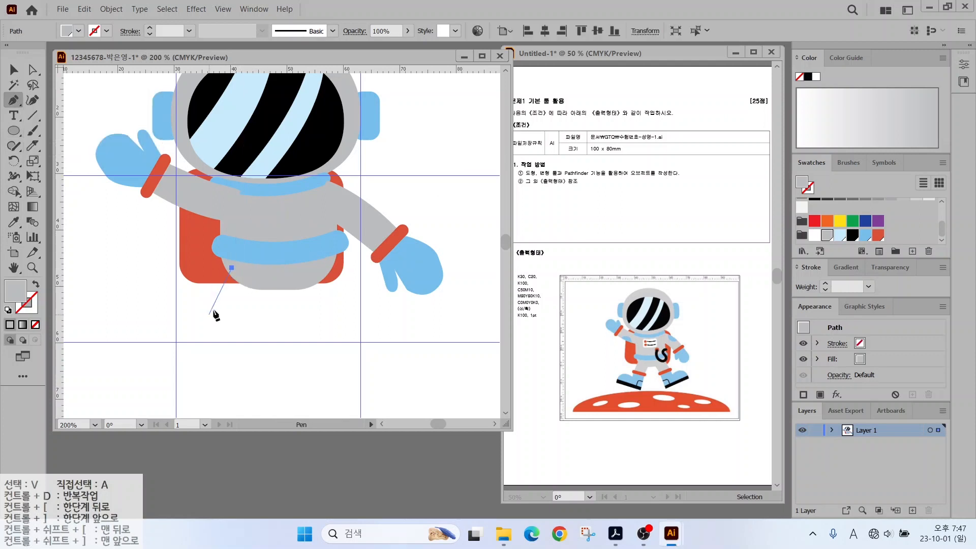
pyautogui.moveTo(213, 311); pyautogui.dragTo(210, 328)
pyautogui.click(254, 318)
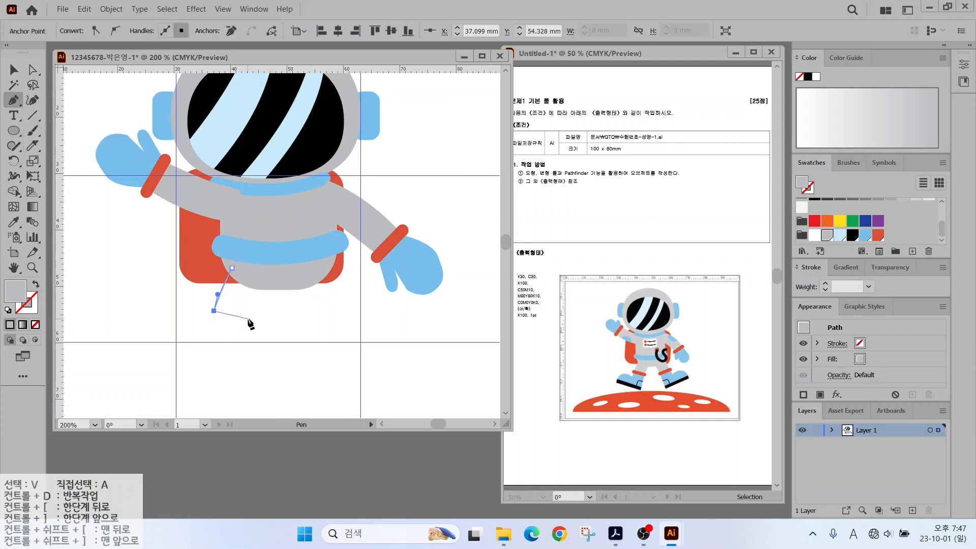
pyautogui.click(271, 278)
pyautogui.click(232, 267)
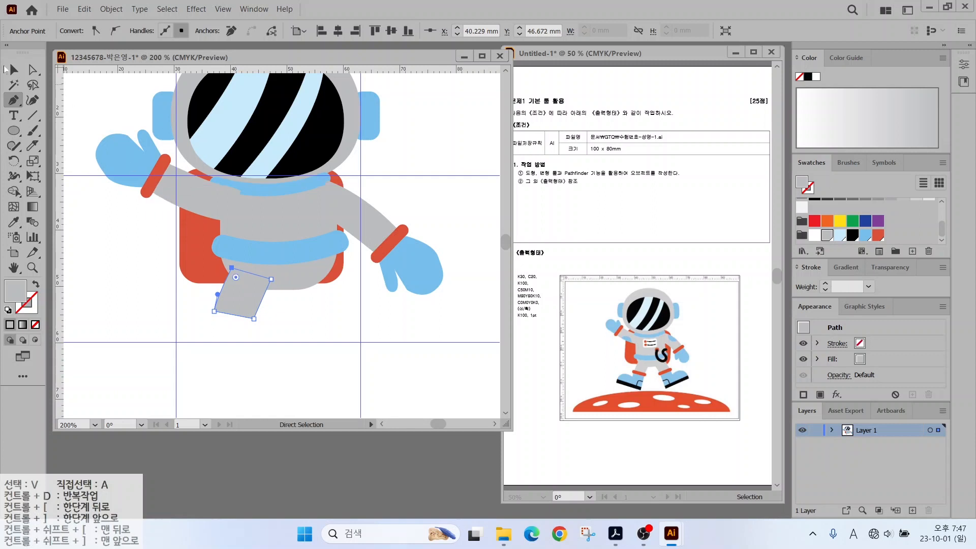
# Copy the red wrist cuff down to the bottom of the leg and bring it to the front.
pyautogui.click(11, 69)
pyautogui.keyDown('alt'); pyautogui.moveTo(152, 178); pyautogui.dragTo(167, 322); pyautogui.keyUp('alt')
pyautogui.moveTo(172, 288); pyautogui.dragTo(249, 320)
pyautogui.rightClick(249, 320)
pyautogui.click(416, 257)
pyautogui.click(254, 330)
# Draw the boot outline below the red band with the Pen tool and fill it light blue.
pyautogui.press('p')
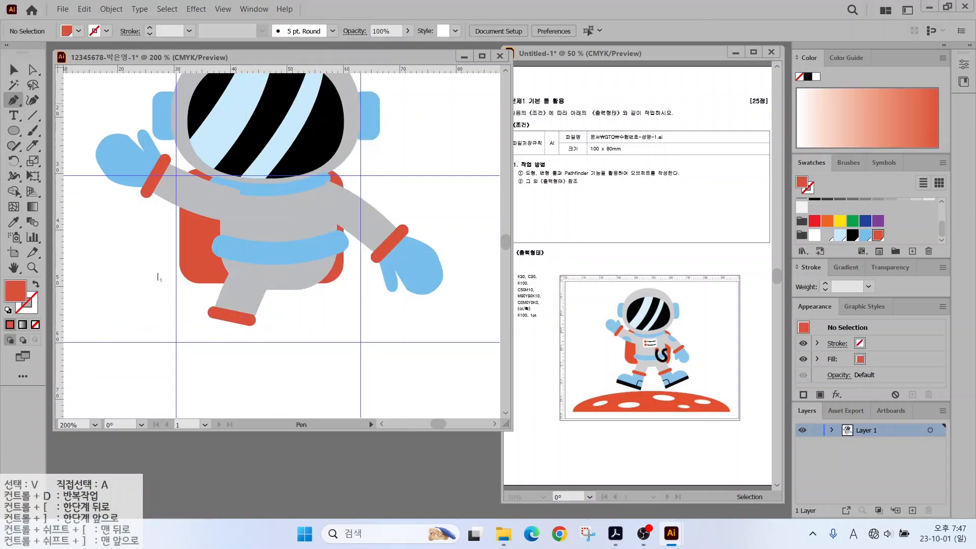
pyautogui.click(212, 318)
pyautogui.click(208, 333)
pyautogui.click(176, 322)
pyautogui.click(141, 342)
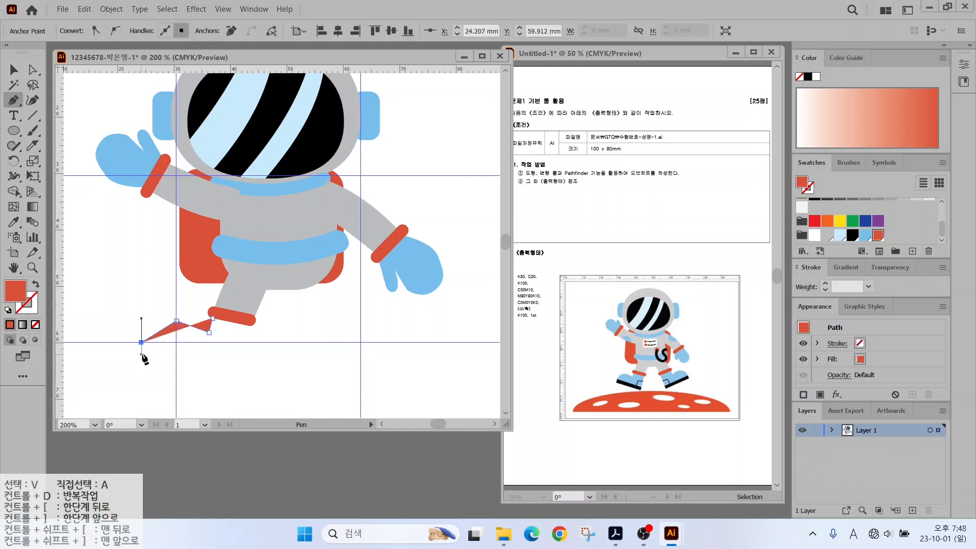
pyautogui.click(138, 353)
pyautogui.click(236, 373)
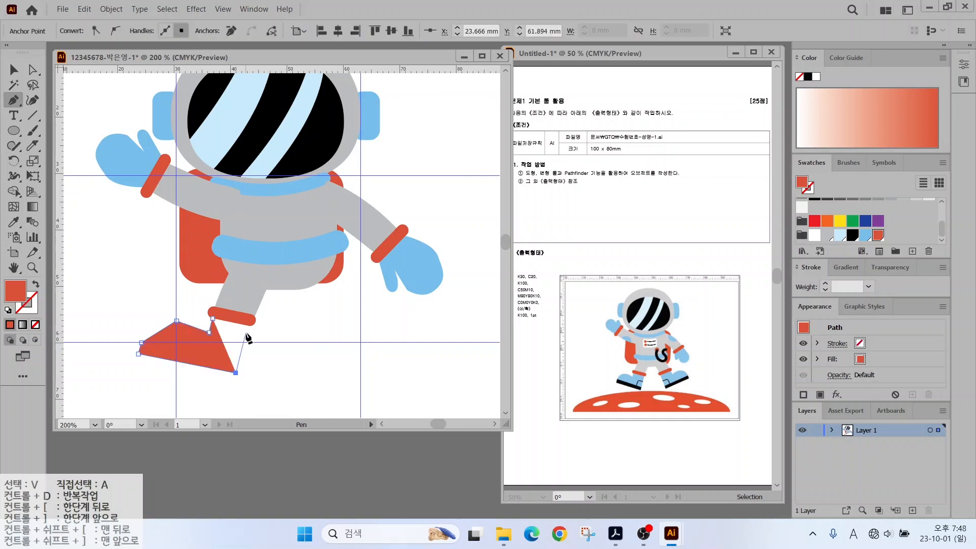
pyautogui.click(866, 235)
# Curve the boot's top into a rounded toe and round its left-side corners.
pyautogui.moveTo(13, 100); pyautogui.dragTo(56, 145)
pyautogui.moveTo(212, 319); pyautogui.dragTo(159, 321)
pyautogui.press('a')
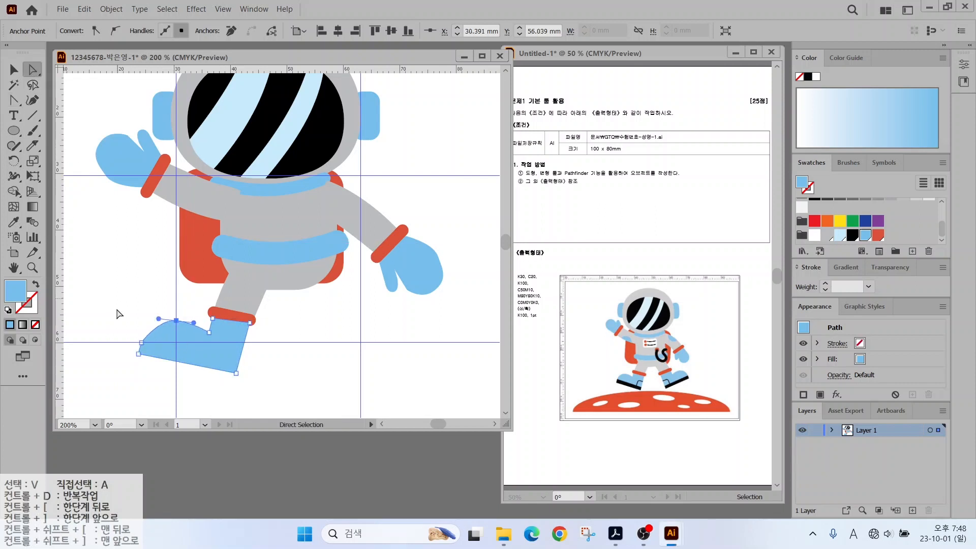
pyautogui.click(138, 350)
pyautogui.moveTo(122, 295); pyautogui.dragTo(178, 368)
pyautogui.moveTo(176, 333)
pyautogui.mouseDown()
pyautogui.moveTo(185, 327)
pyautogui.moveTo(169, 340)
pyautogui.mouseUp()
pyautogui.click(146, 373)
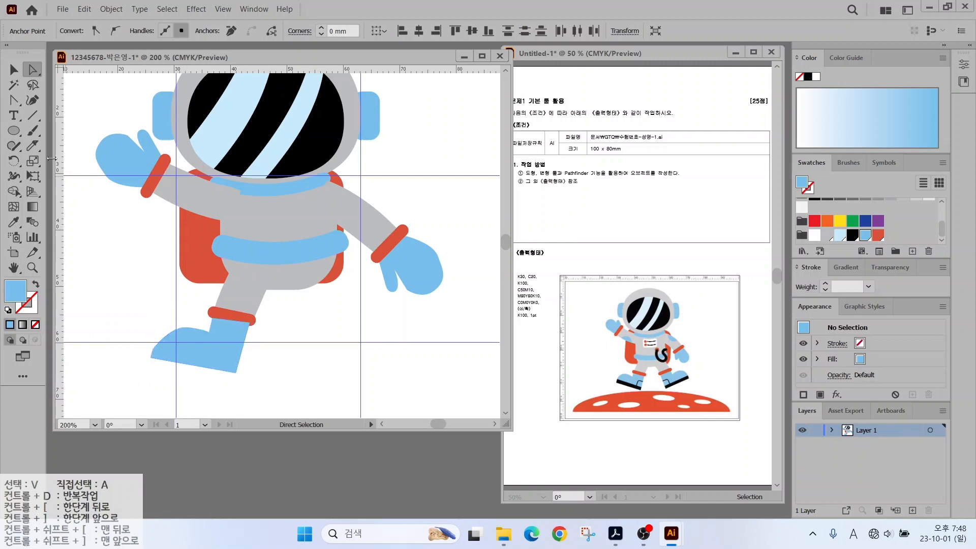
pyautogui.press('v')
pyautogui.click(201, 359)
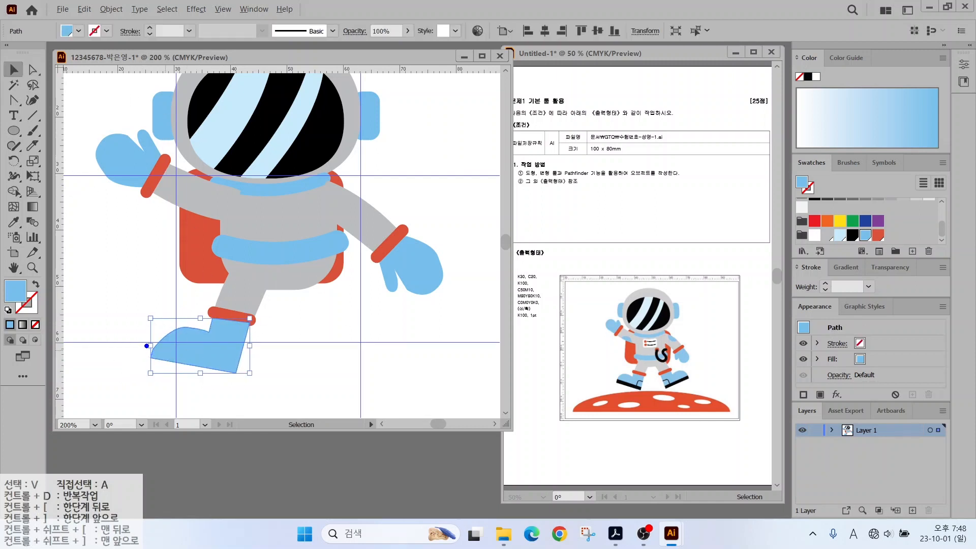
# Draw a black diagonal line across the boot and select it together with the boot.
pyautogui.moveTo(214, 359); pyautogui.dragTo(279, 374)
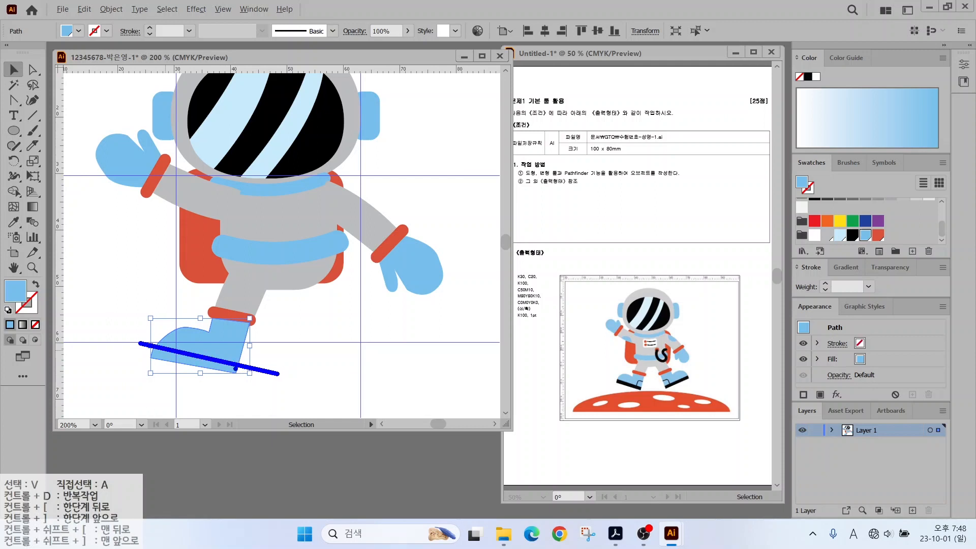
pyautogui.press('Escape')
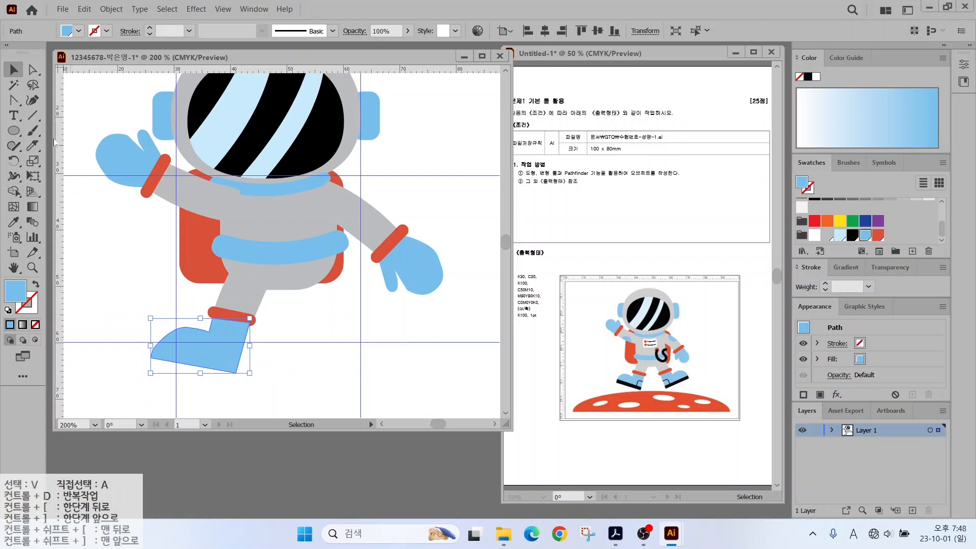
pyautogui.click(32, 115)
pyautogui.moveTo(182, 354); pyautogui.dragTo(262, 368)
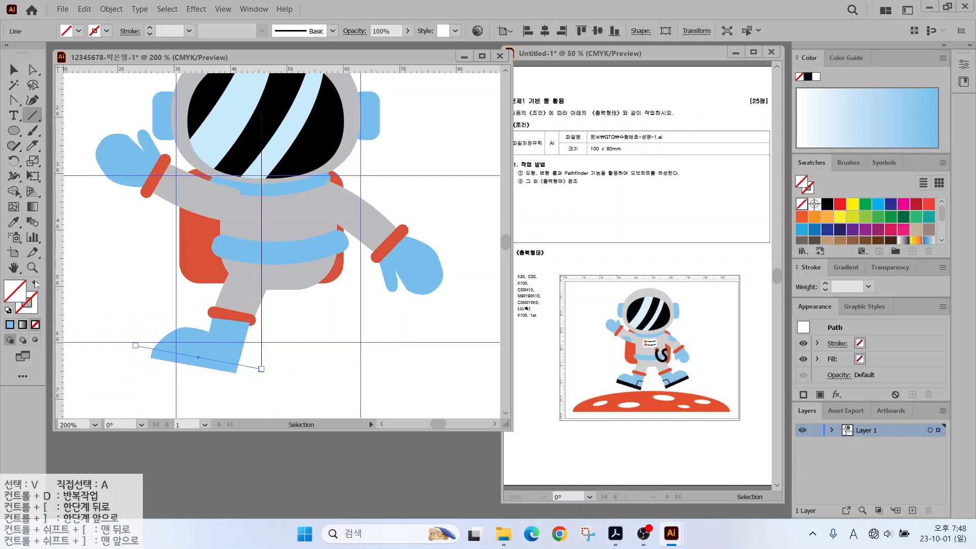
pyautogui.click(7, 310)
pyautogui.click(14, 70)
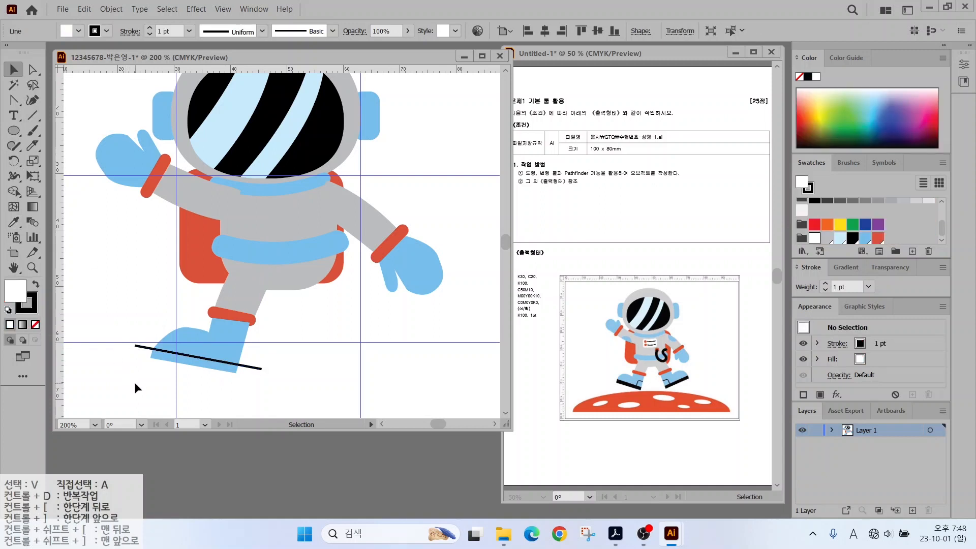
pyautogui.moveTo(134, 382); pyautogui.dragTo(163, 346)
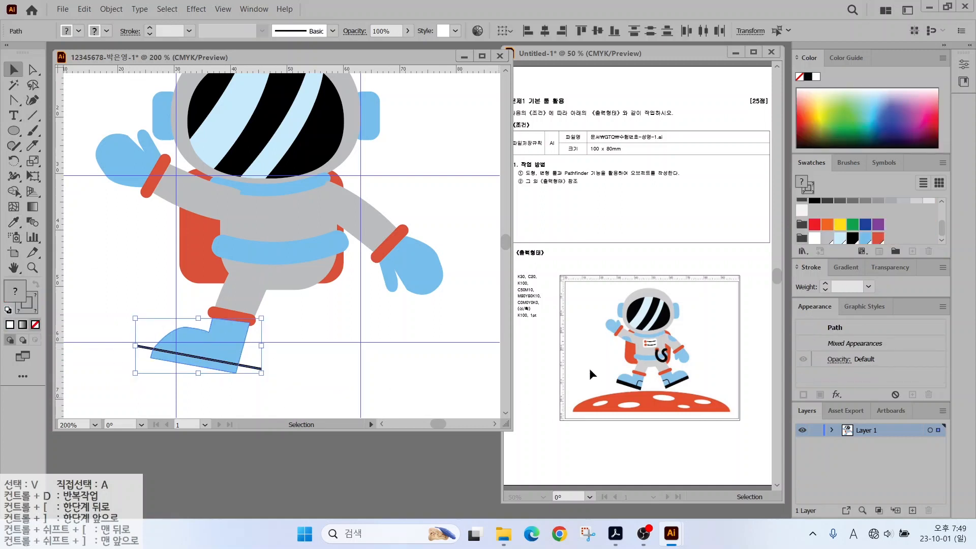
# Divide the boot along the line using Pathfinder's Divide.
pyautogui.click(251, 9)
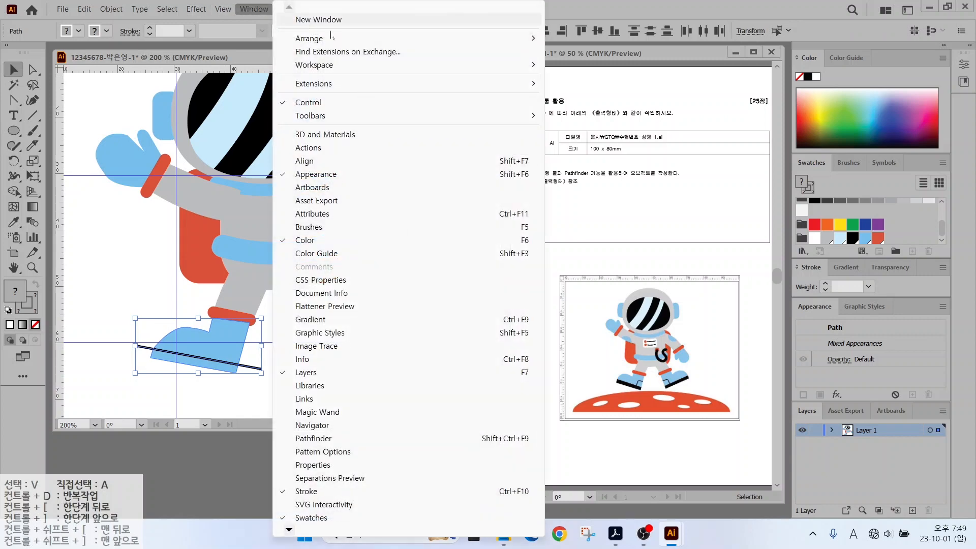
pyautogui.click(320, 438)
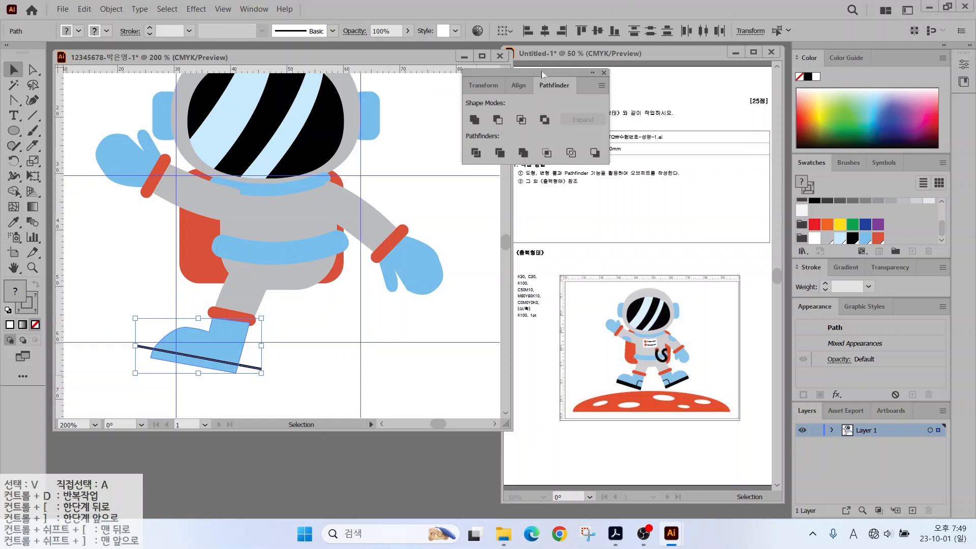
pyautogui.moveTo(541, 71); pyautogui.dragTo(425, 415)
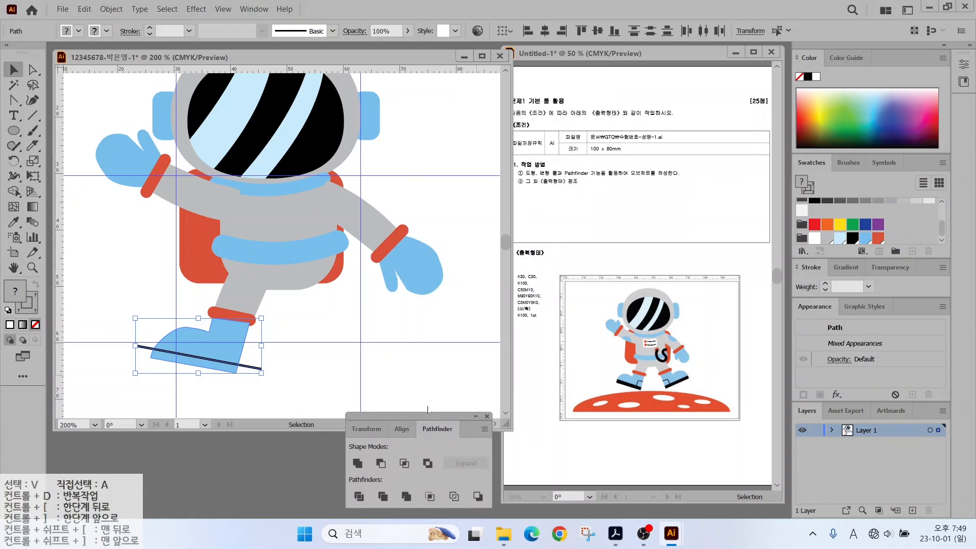
pyautogui.click(358, 496)
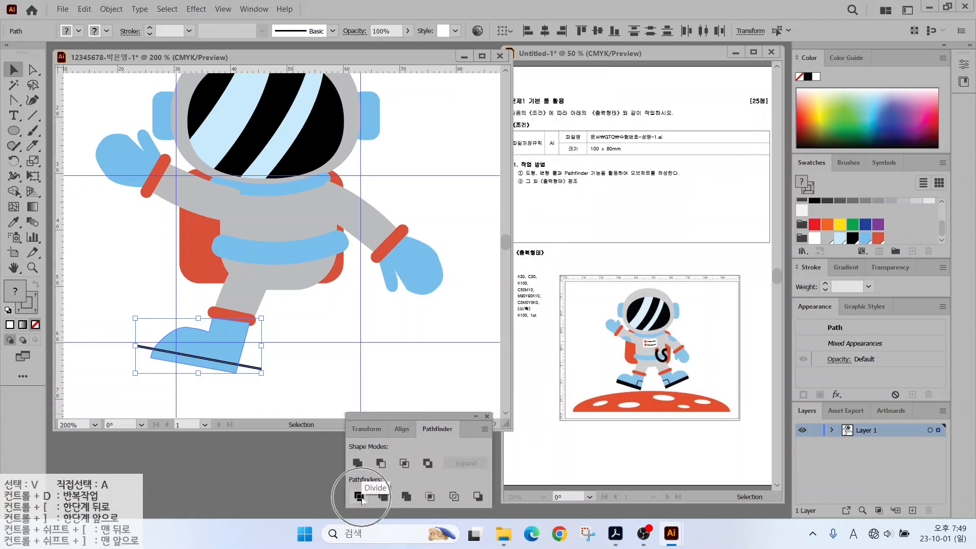
# Ungroup the divided boot and fill the lower piece black as the sole.
pyautogui.click(260, 372)
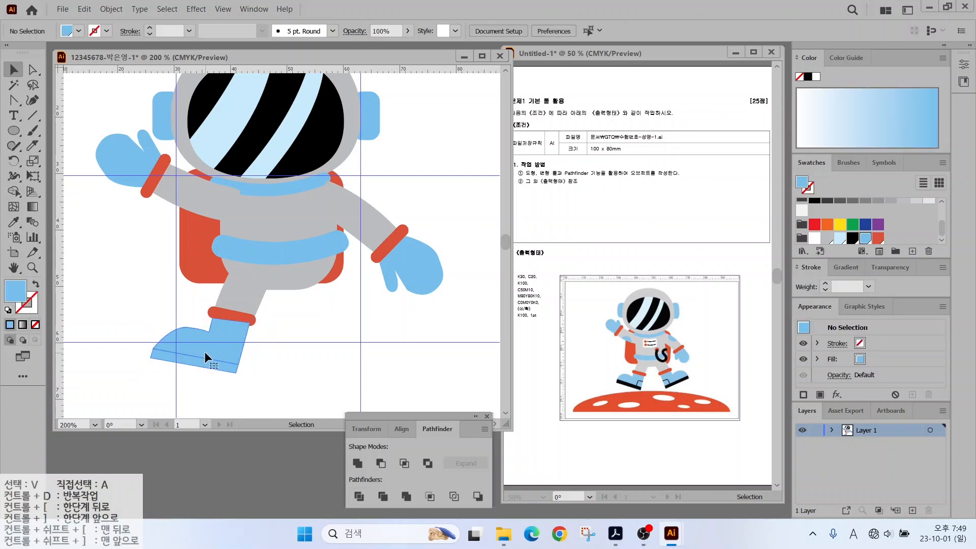
pyautogui.click(205, 351)
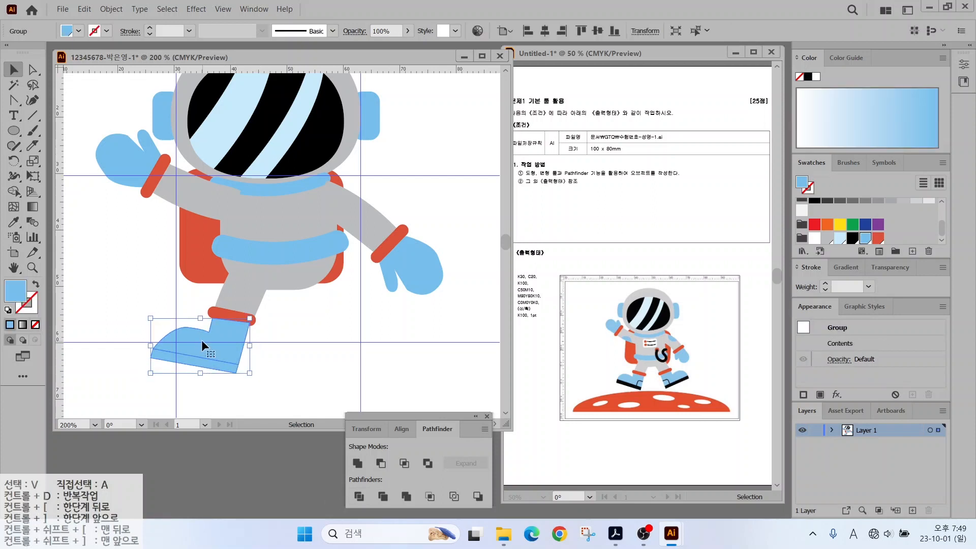
pyautogui.rightClick(201, 339)
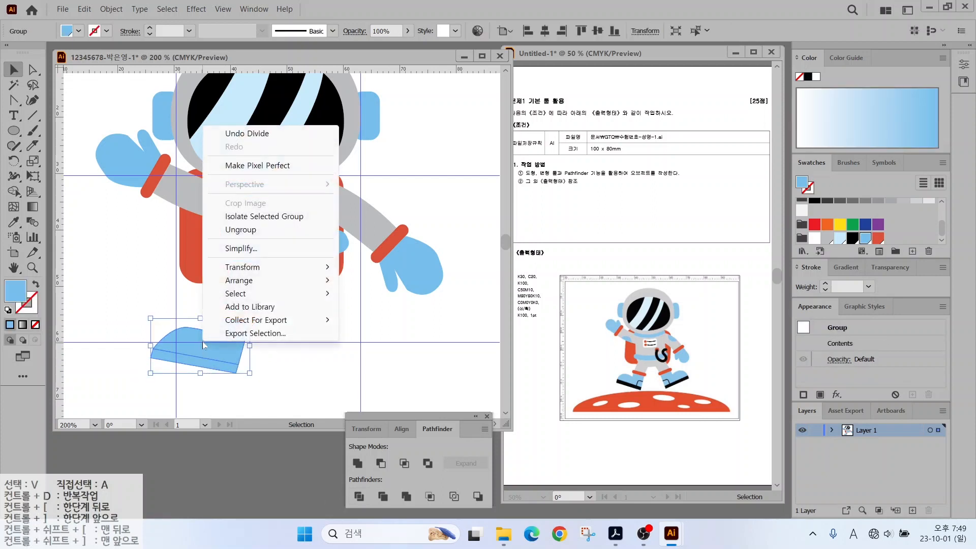
pyautogui.click(231, 232)
pyautogui.click(230, 365)
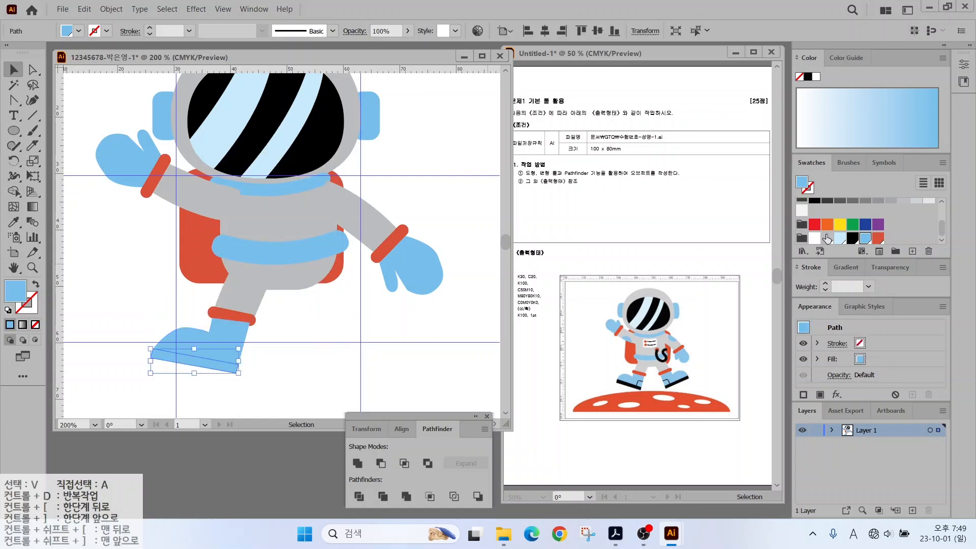
pyautogui.click(852, 238)
# Send both boot pieces to the back behind the other shapes.
pyautogui.moveTo(247, 336); pyautogui.dragTo(219, 365)
pyautogui.rightClick(220, 356)
pyautogui.moveTo(342, 295)
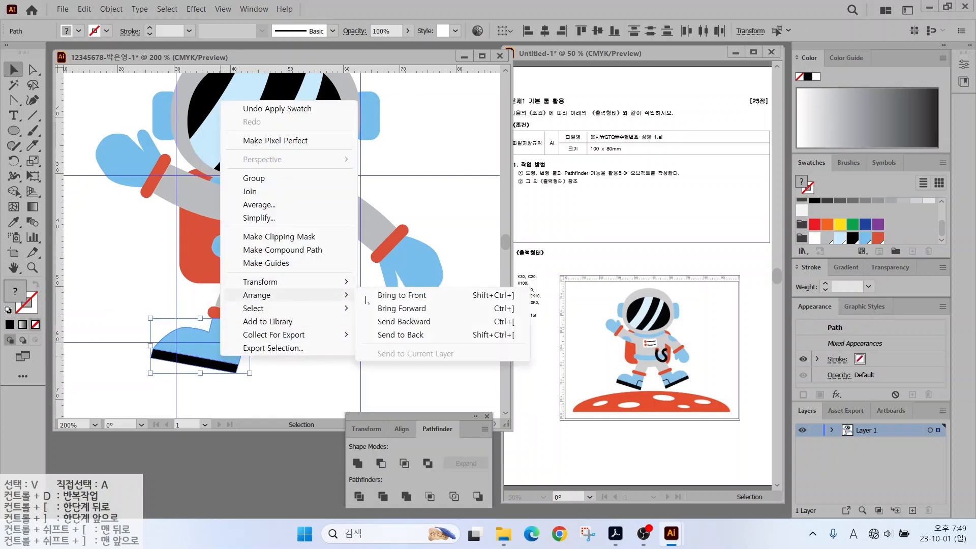
pyautogui.click(400, 334)
pyautogui.click(290, 326)
pyautogui.moveTo(14, 100); pyautogui.dragTo(50, 99)
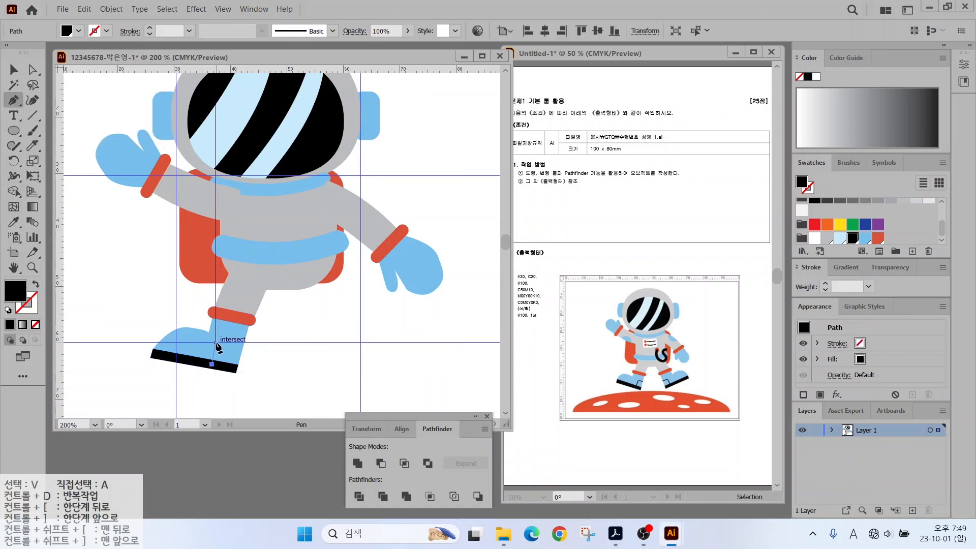
# Draw a curved black crease line with no fill across the boot.
pyautogui.click(216, 345)
pyautogui.click(228, 341)
pyautogui.click(243, 342)
pyautogui.click(35, 285)
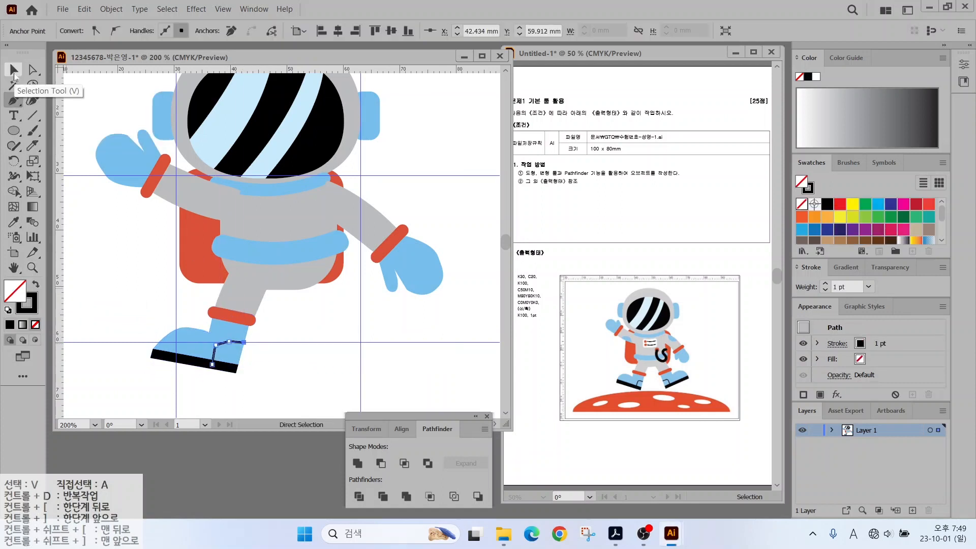
pyautogui.click(14, 70)
pyautogui.click(76, 168)
pyautogui.moveTo(14, 100)
pyautogui.mouseDown()
pyautogui.moveTo(32, 100)
pyautogui.moveTo(61, 146)
pyautogui.mouseUp()
pyautogui.moveTo(219, 352); pyautogui.dragTo(224, 341)
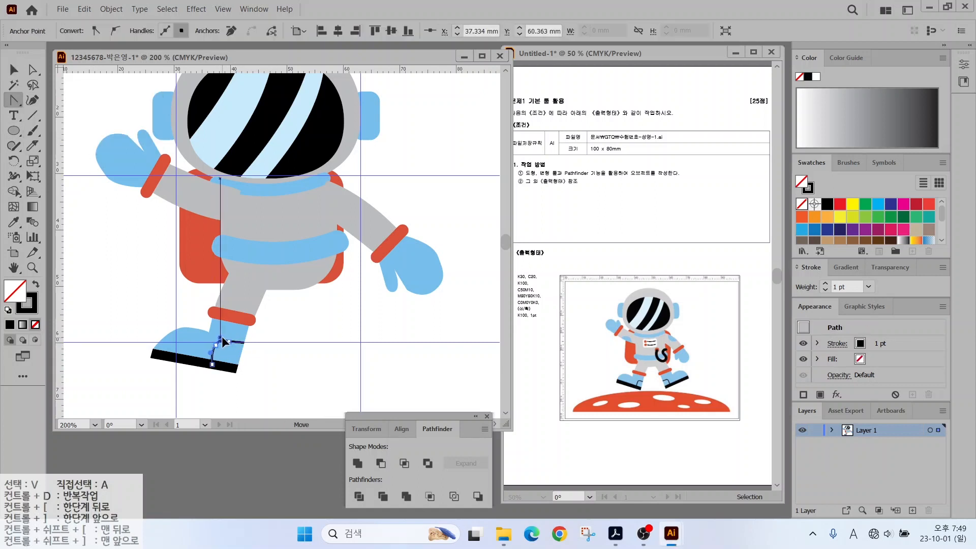
# Select the left leg and boot together and switch to the Reflect tool.
pyautogui.press('v')
pyautogui.click(236, 333)
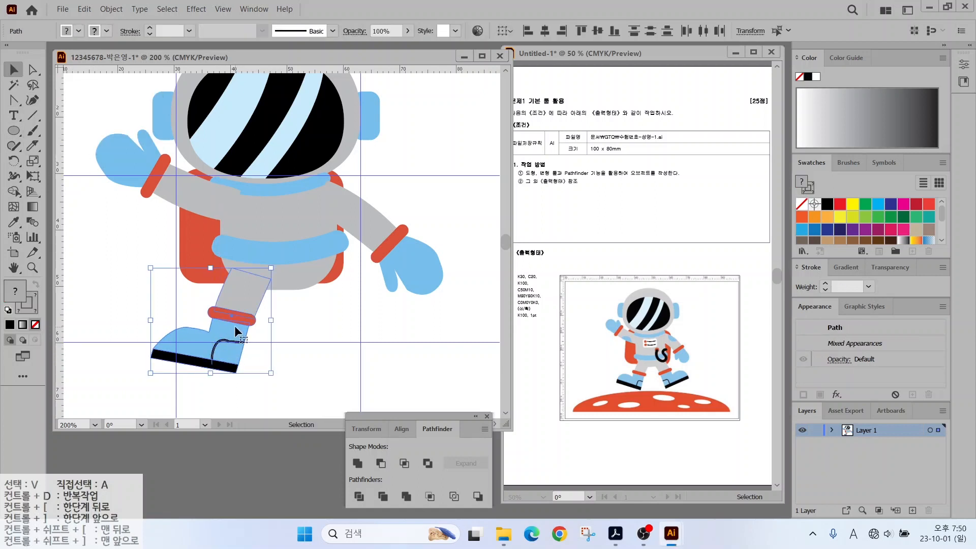
pyautogui.moveTo(289, 257); pyautogui.dragTo(289, 389)
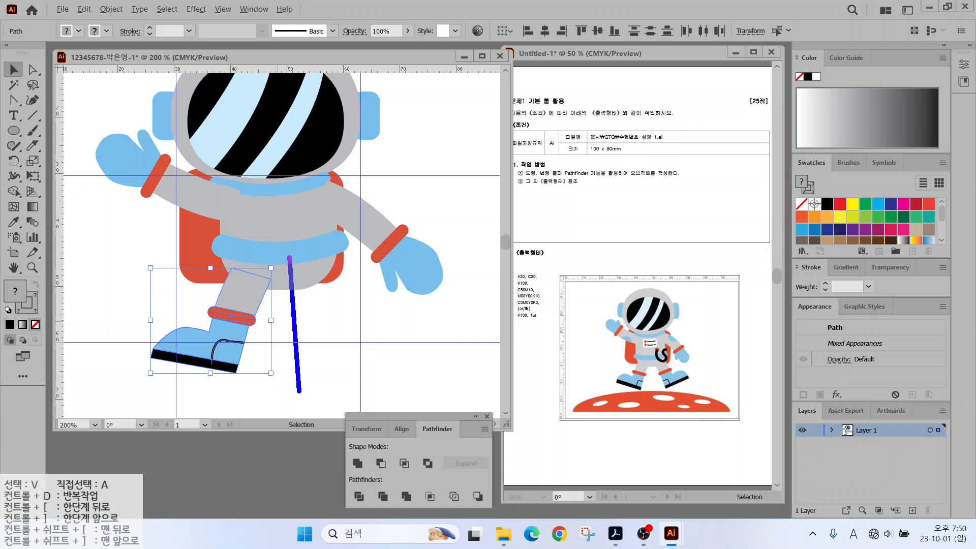
pyautogui.moveTo(252, 278)
pyautogui.mouseDown()
pyautogui.moveTo(332, 252)
pyautogui.moveTo(338, 277)
pyautogui.mouseUp()
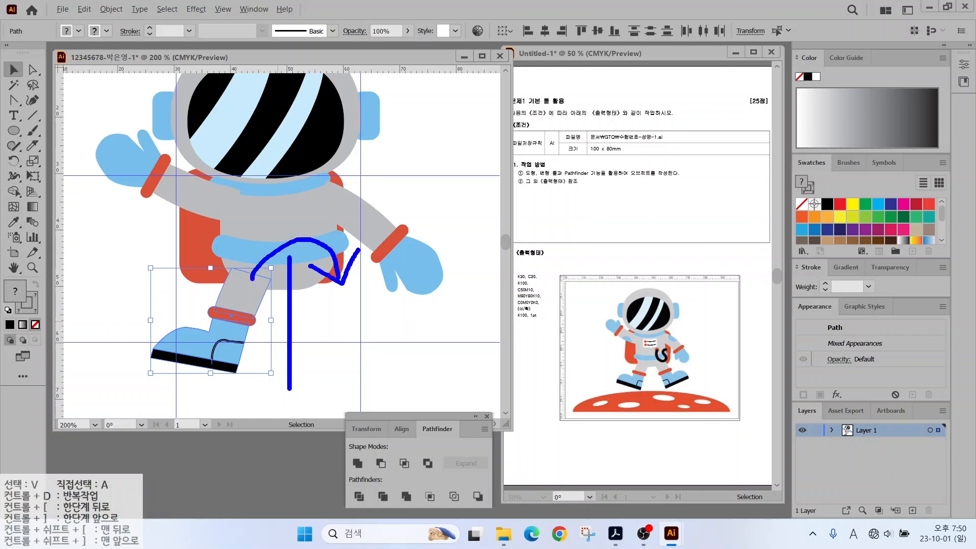
pyautogui.click(13, 160)
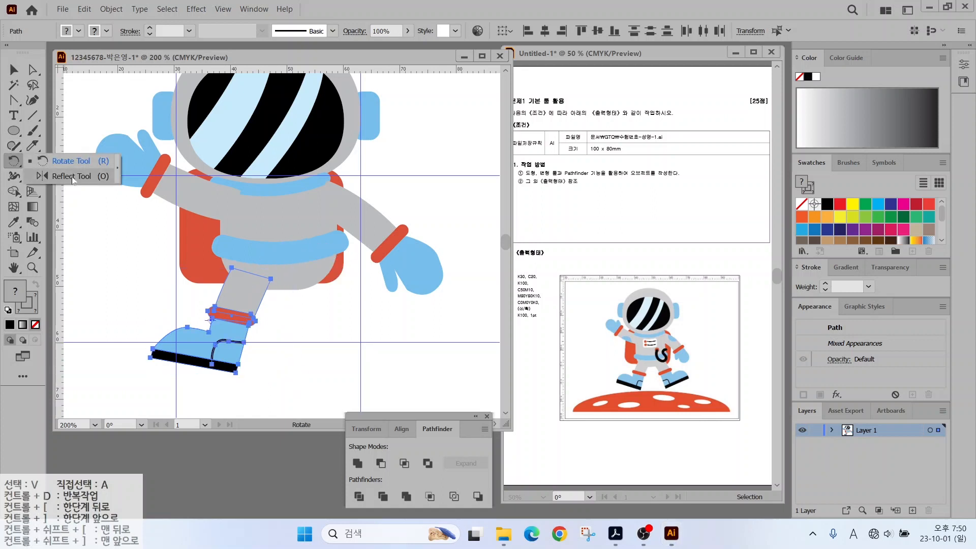
pyautogui.press('o')
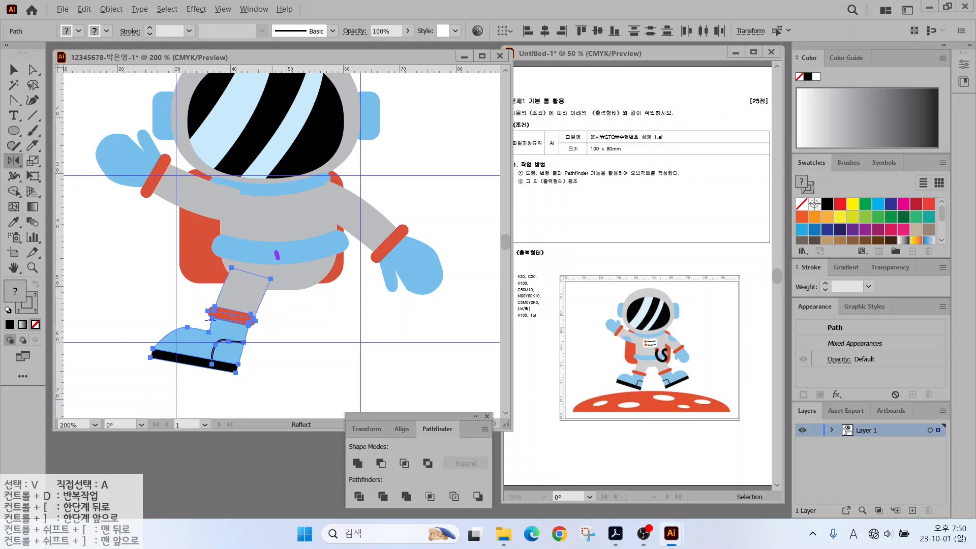
pyautogui.moveTo(277, 257); pyautogui.dragTo(276, 390)
pyautogui.press('Escape')
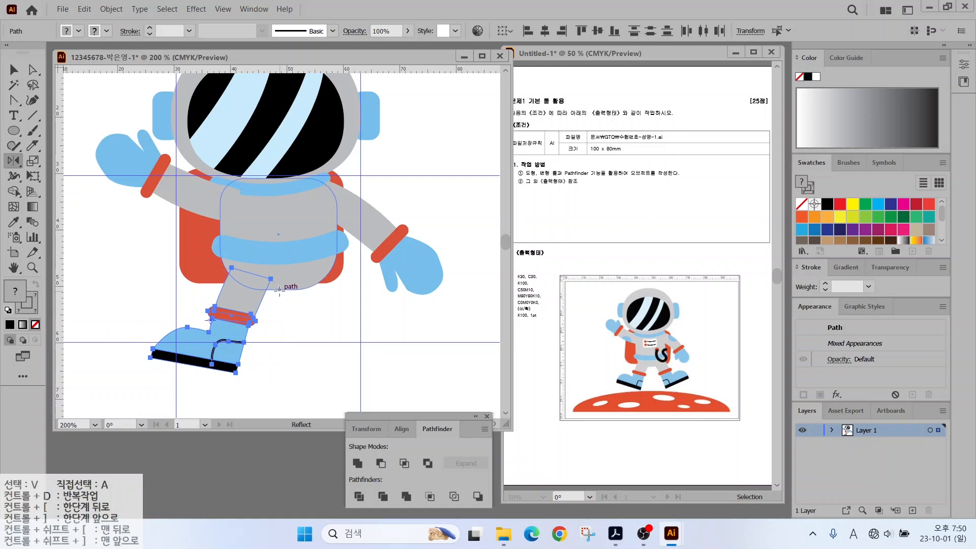
# Reflect a copy of the leg and boot across the vertical axis.
pyautogui.keyDown('alt'); pyautogui.click(279, 289); pyautogui.keyUp('alt')
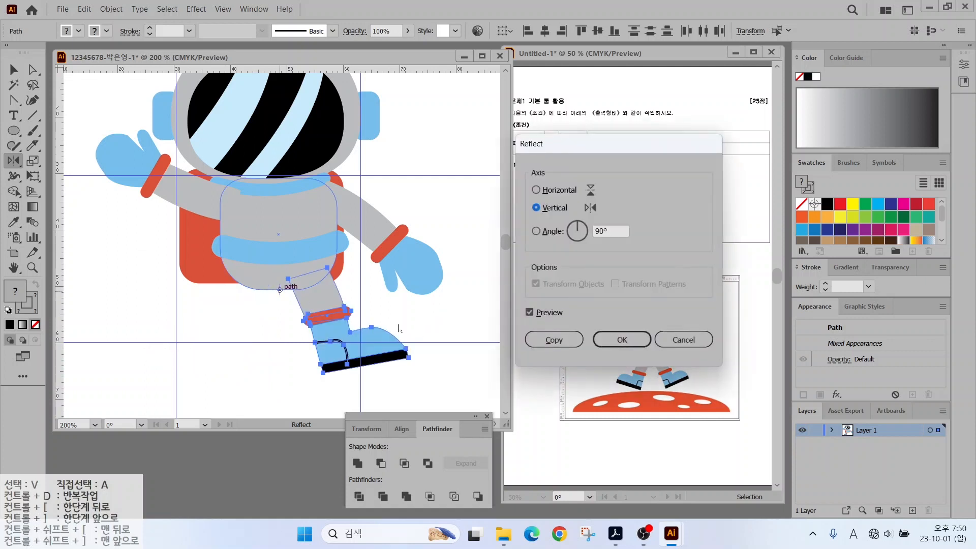
pyautogui.click(536, 191)
pyautogui.click(535, 208)
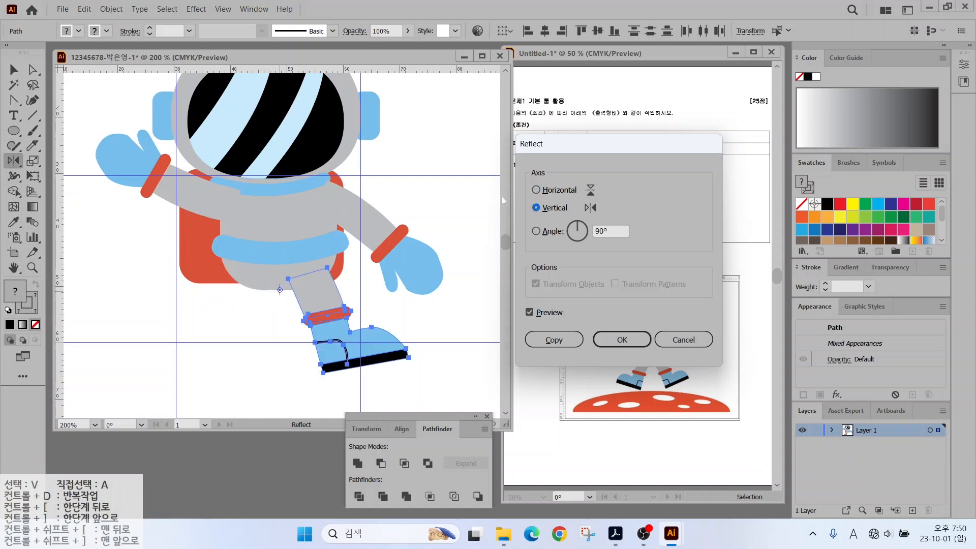
pyautogui.click(529, 313)
pyautogui.click(529, 313)
pyautogui.click(529, 313)
pyautogui.click(529, 313)
pyautogui.click(554, 339)
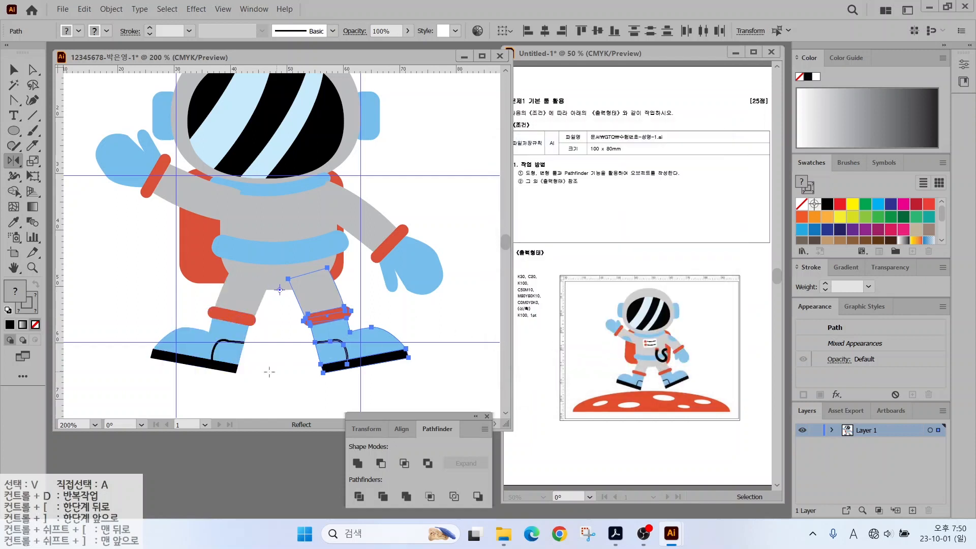
pyautogui.press('v')
pyautogui.click(129, 208)
# Bring the collar band under the helmet to the front.
pyautogui.click(276, 189)
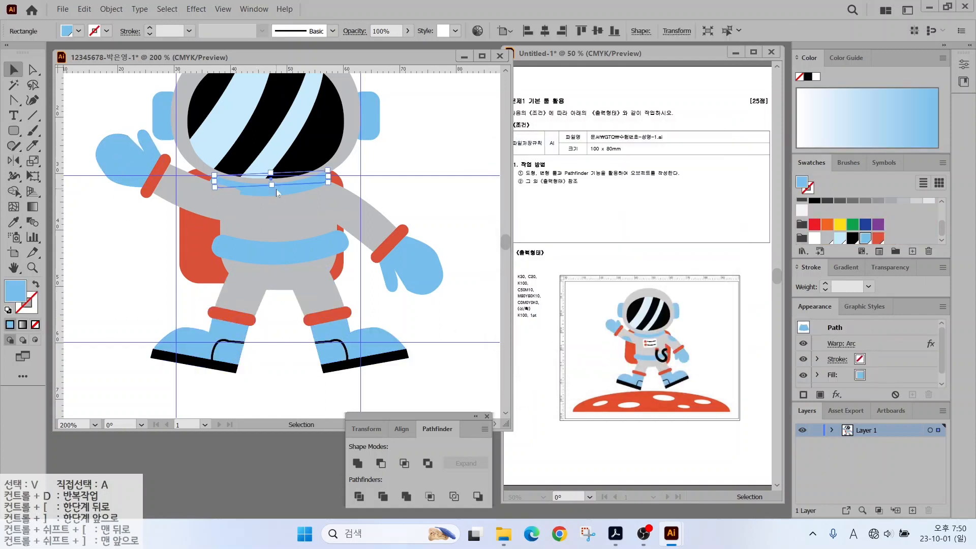
pyautogui.rightClick(276, 189)
pyautogui.moveTo(344, 413)
pyautogui.click(443, 413)
pyautogui.click(430, 204)
# Draw a white rounded-rectangle badge on the chest.
pyautogui.click(13, 130)
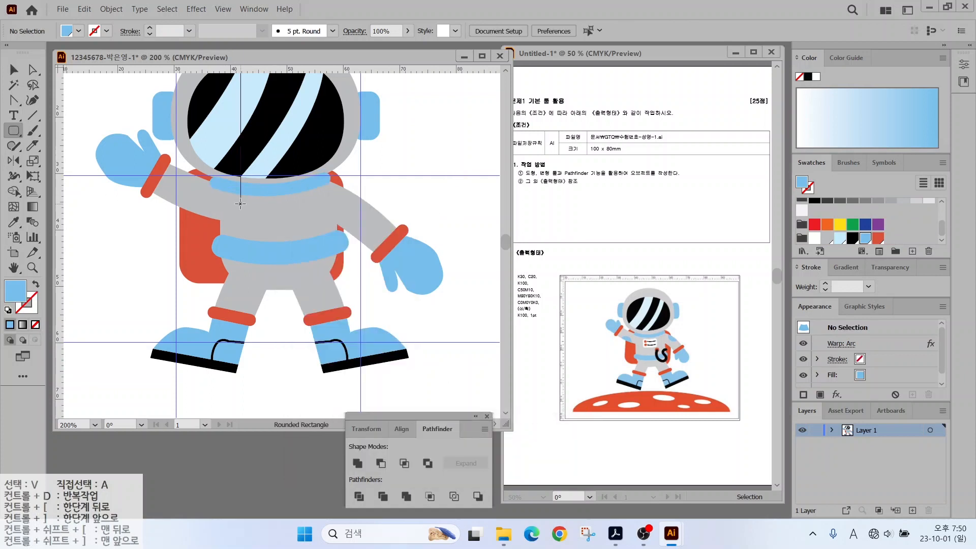
pyautogui.moveTo(240, 204)
pyautogui.mouseDown()
pyautogui.moveTo(330, 232)
pyautogui.moveTo(297, 229)
pyautogui.moveTo(281, 215)
pyautogui.mouseUp()
pyautogui.click(814, 237)
pyautogui.press('v')
pyautogui.click(421, 209)
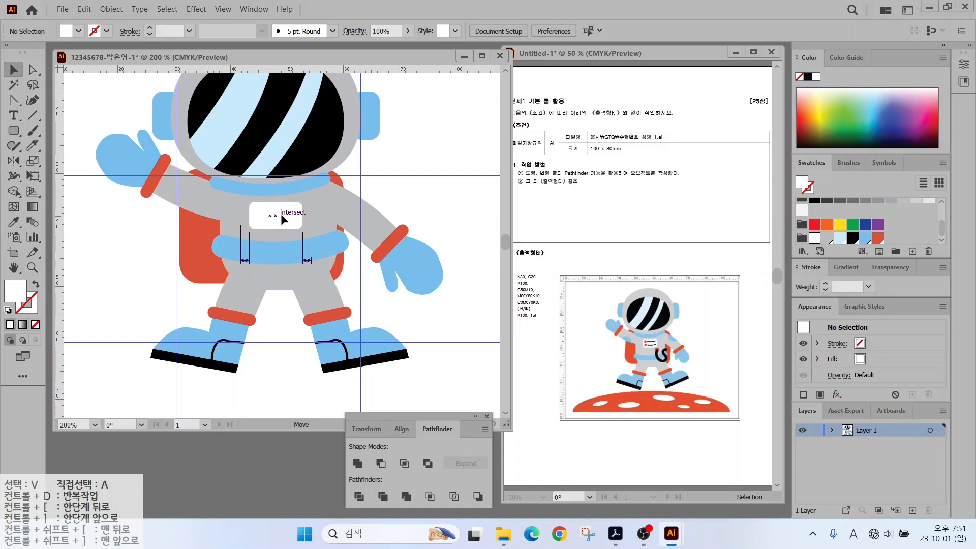
# Warp the badge with an Arch style at -14% bend.
pyautogui.click(196, 9)
pyautogui.moveTo(214, 263)
pyautogui.click(366, 264)
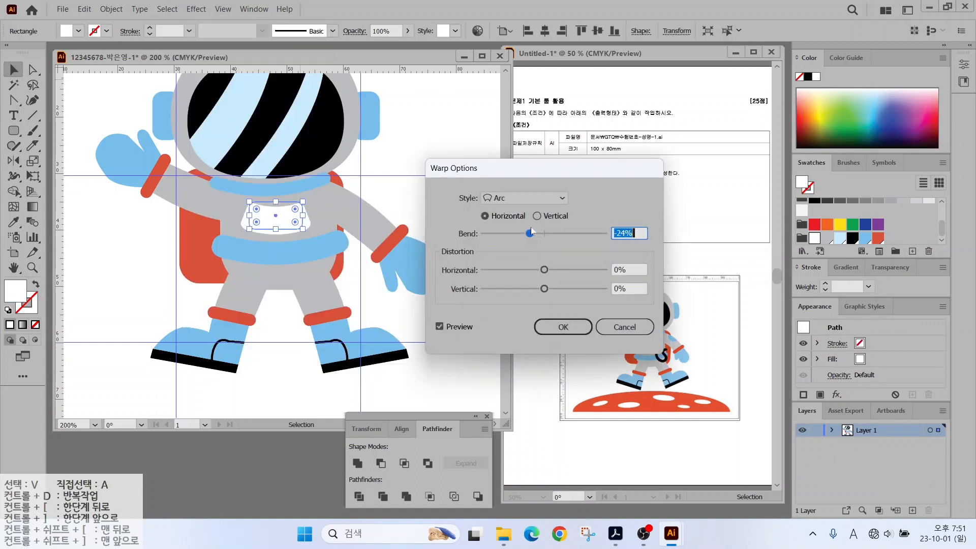
pyautogui.click(511, 198)
pyautogui.click(511, 257)
pyautogui.moveTo(530, 234); pyautogui.dragTo(536, 234)
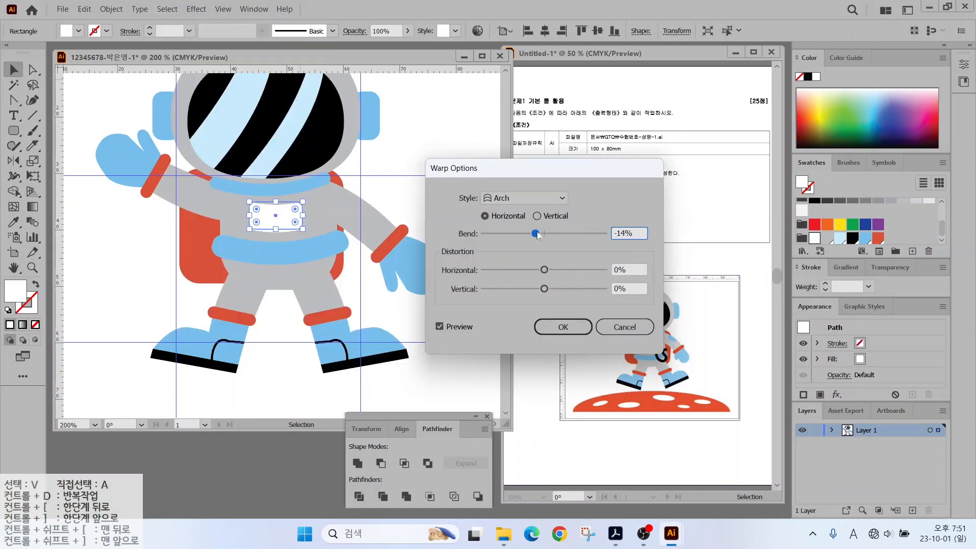
pyautogui.press('Return')
pyautogui.scroll(2, 278, 215)
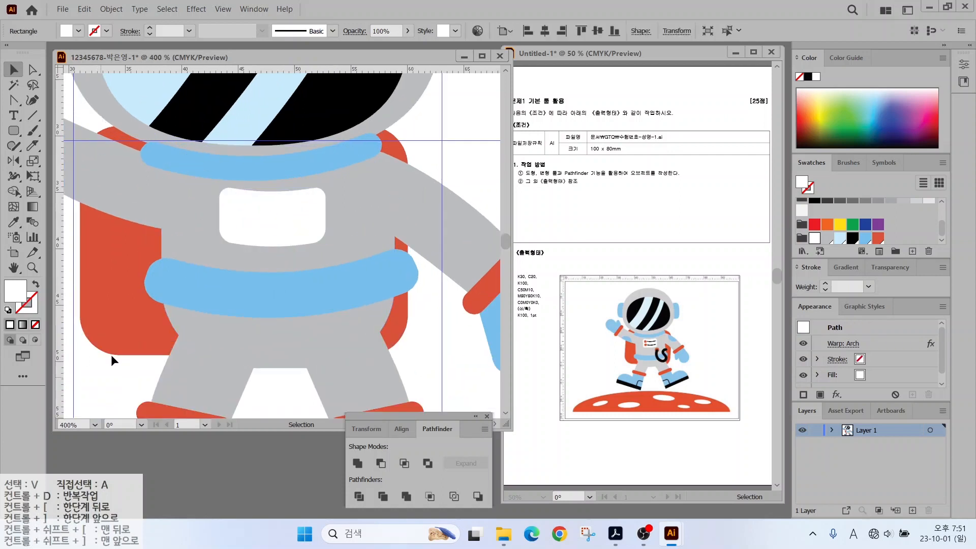
# Draw a small red dot on the badge and place a copy just below.
pyautogui.click(111, 355)
pyautogui.moveTo(13, 131); pyautogui.dragTo(56, 160)
pyautogui.moveTo(247, 215); pyautogui.dragTo(252, 219)
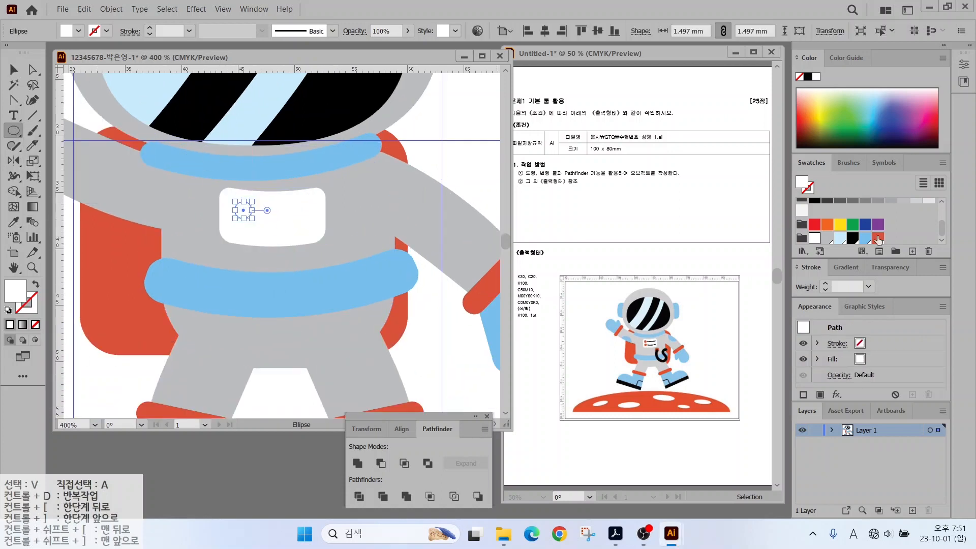
pyautogui.click(878, 237)
pyautogui.press('v')
pyautogui.click(470, 164)
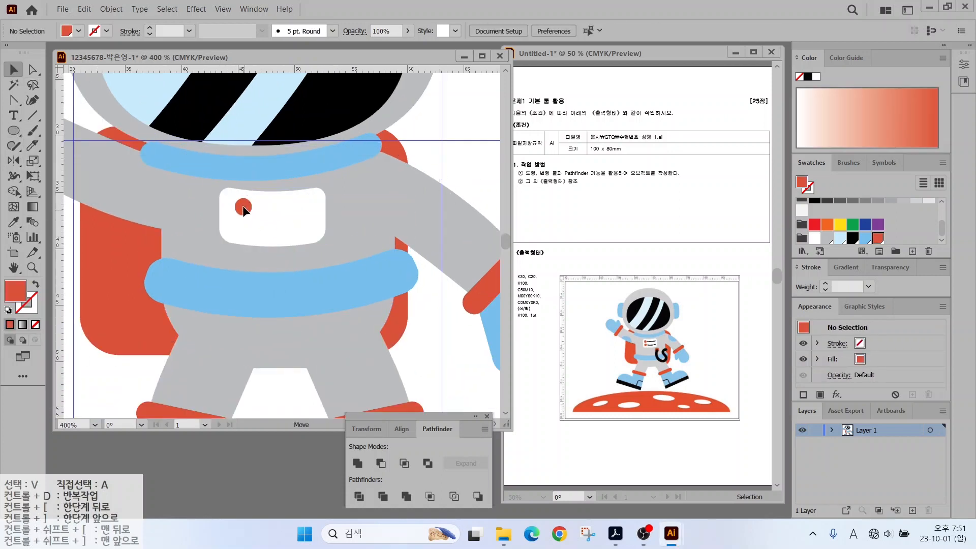
pyautogui.moveTo(244, 209); pyautogui.dragTo(243, 229)
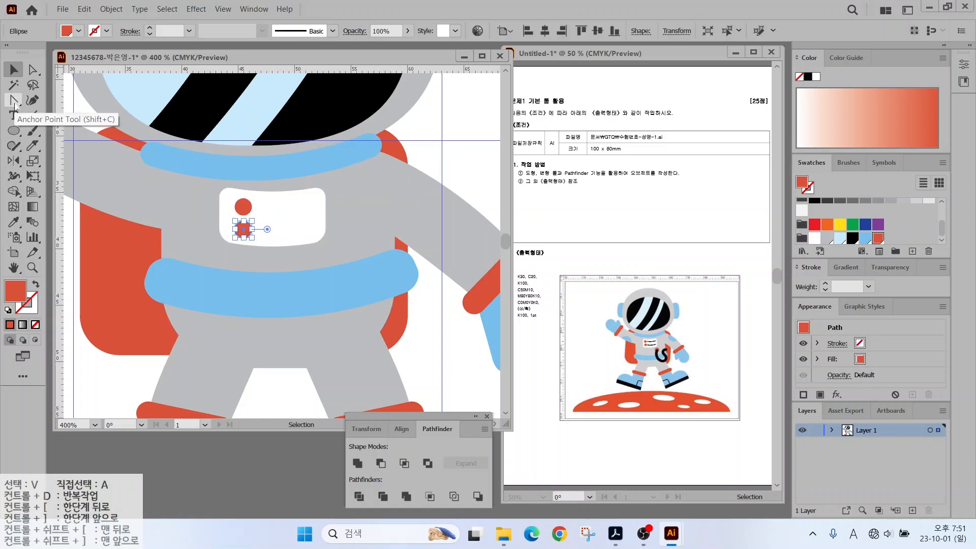
# Draw a black 1 pt line beside the red dots and copy it below.
pyautogui.press('p')
pyautogui.click(260, 207)
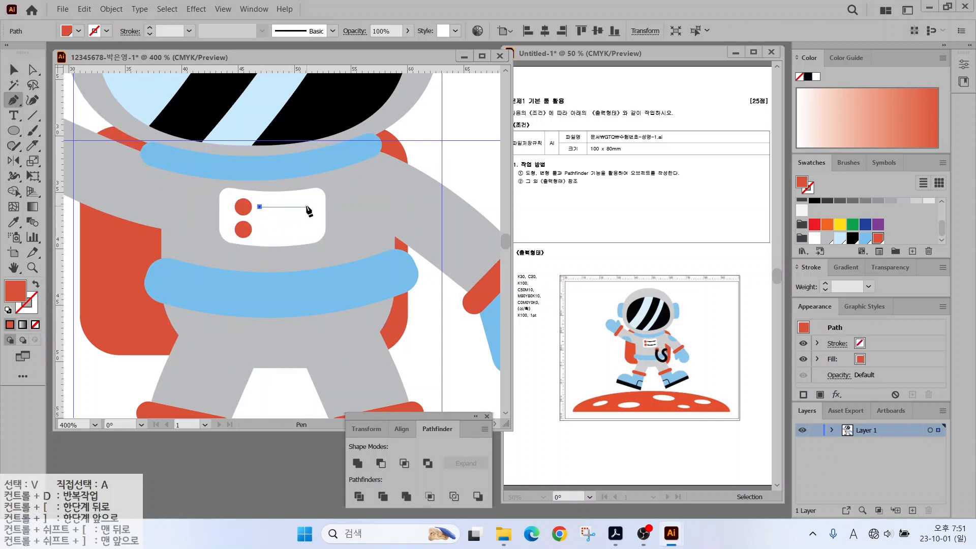
pyautogui.click(307, 207)
pyautogui.click(35, 284)
pyautogui.click(852, 236)
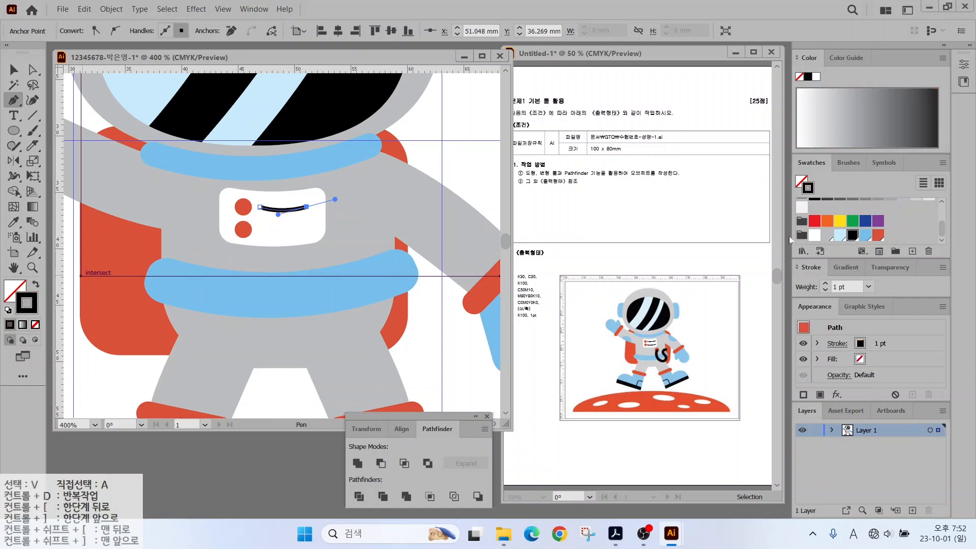
pyautogui.click(11, 72)
pyautogui.click(71, 103)
pyautogui.moveTo(285, 209)
pyautogui.mouseDown()
pyautogui.moveTo(285, 231)
pyautogui.moveTo(345, 258)
pyautogui.mouseUp()
pyautogui.click(426, 300)
# Add a small red circle button on the chest below the badge.
pyautogui.scroll(-1, 398, 290)
pyautogui.click(14, 131)
pyautogui.hotkey('shift', 'x')
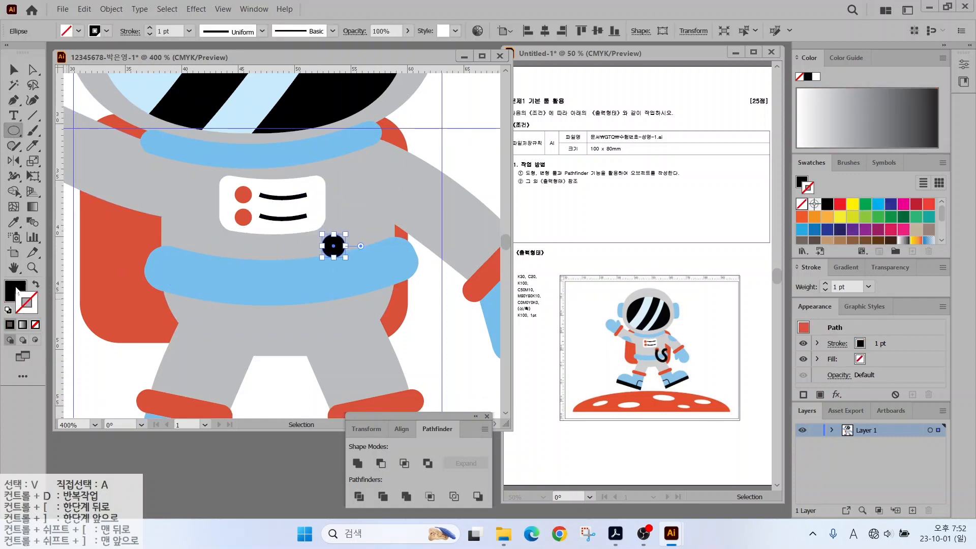
pyautogui.click(877, 238)
pyautogui.click(14, 70)
pyautogui.click(410, 244)
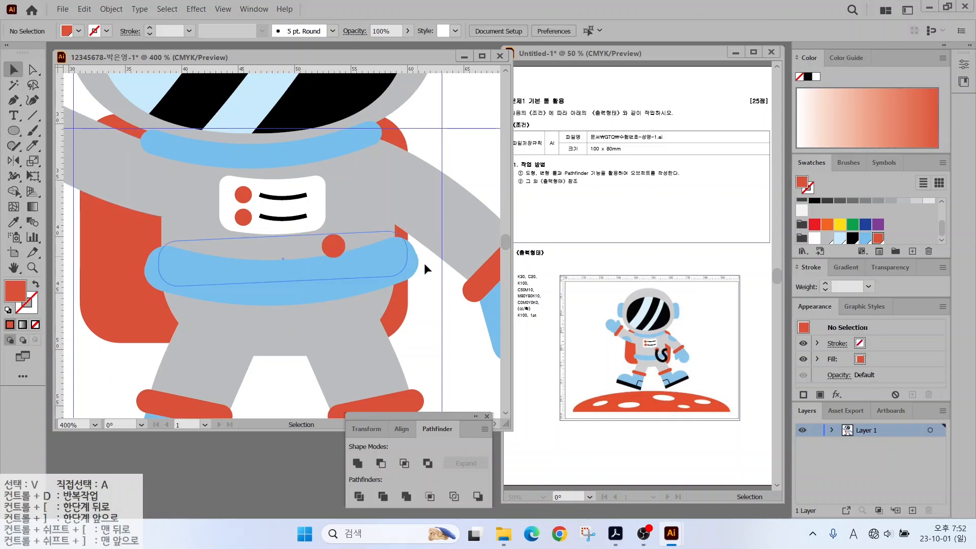
pyautogui.moveTo(424, 263); pyautogui.dragTo(399, 240)
pyautogui.moveTo(671, 360); pyautogui.dragTo(730, 342)
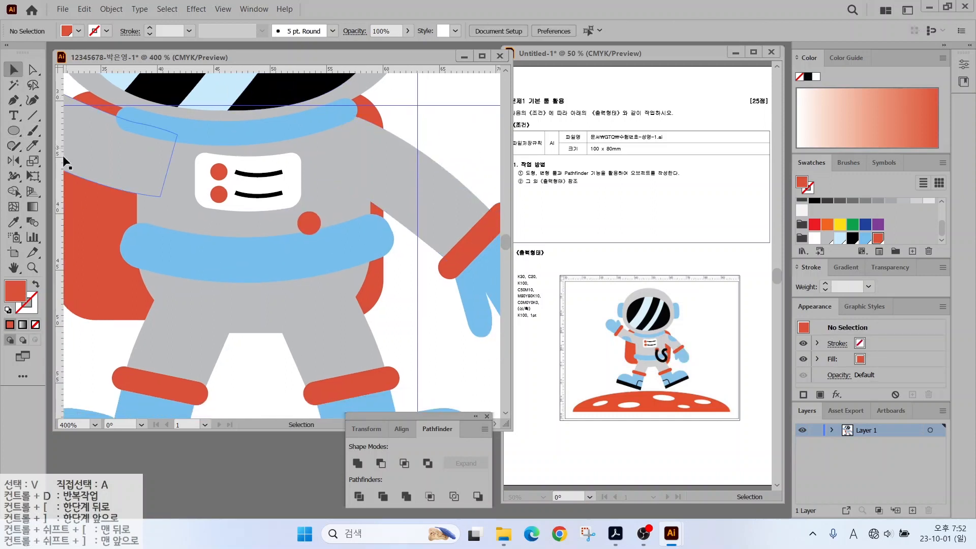
# Paint a black S-shaped hose with the Blob Brush, then zoom out.
pyautogui.click(33, 134)
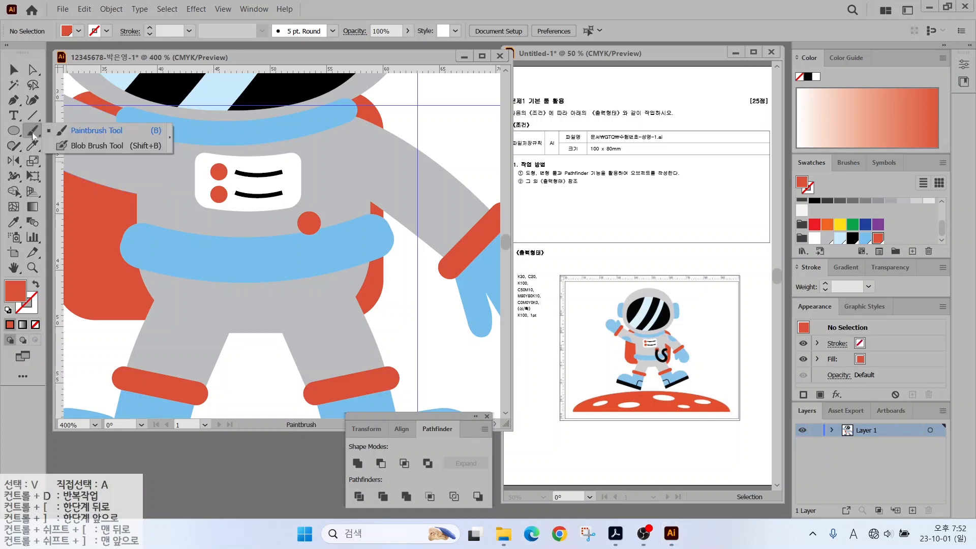
pyautogui.click(82, 141)
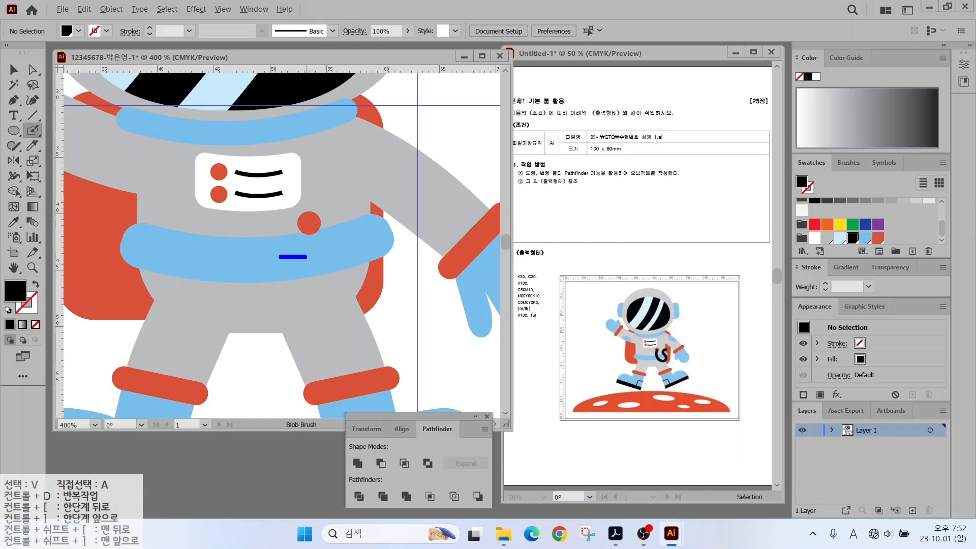
pyautogui.moveTo(345, 266); pyautogui.dragTo(321, 335)
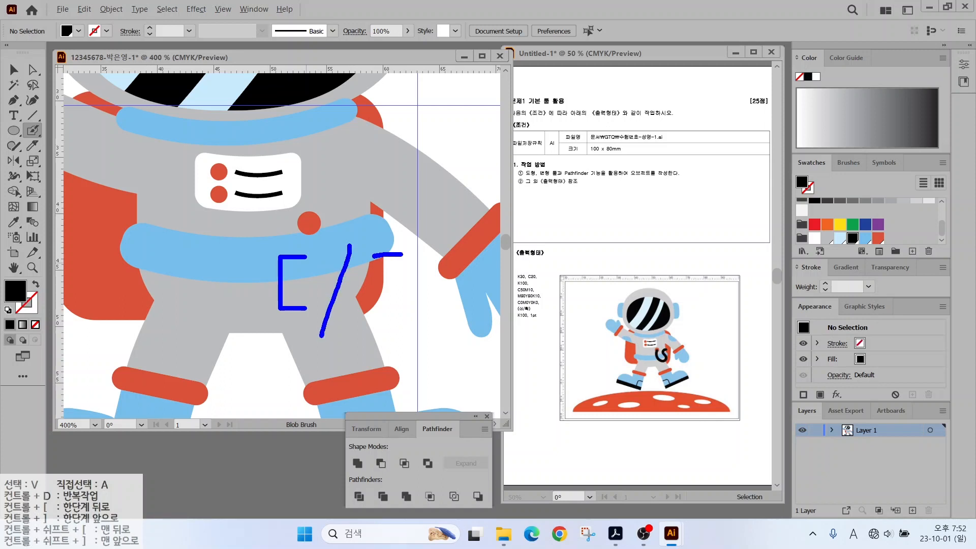
pyautogui.hotkey('ctrl', 'z')
pyautogui.hotkey('ctrl', 'z')
pyautogui.hotkey('ctrl', 'z')
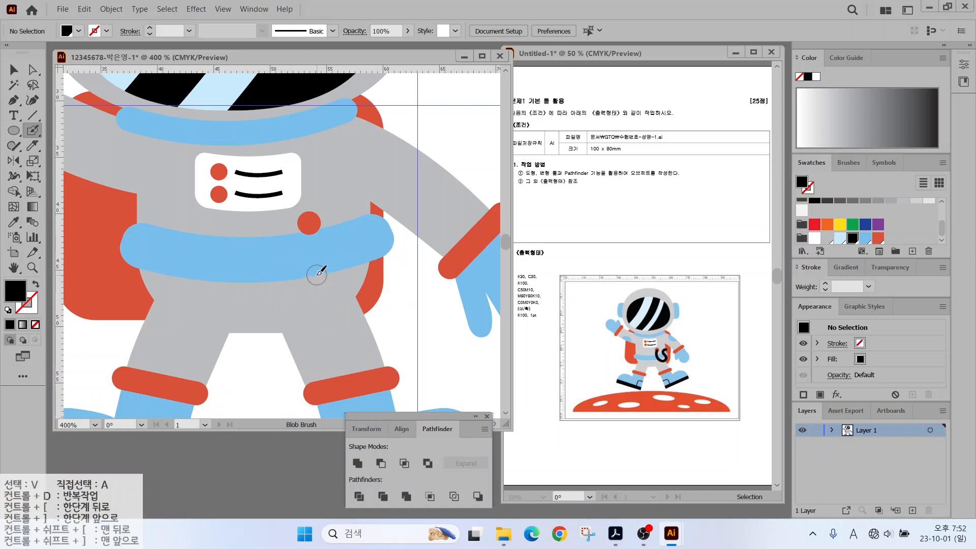
pyautogui.moveTo(312, 224)
pyautogui.mouseDown()
pyautogui.moveTo(325, 272)
pyautogui.moveTo(352, 284)
pyautogui.moveTo(351, 222)
pyautogui.moveTo(377, 207)
pyautogui.mouseUp()
pyautogui.click(14, 69)
pyautogui.hotkey('ctrl', '-')
pyautogui.hotkey('ctrl', '-')
pyautogui.hotkey('ctrl', '-')
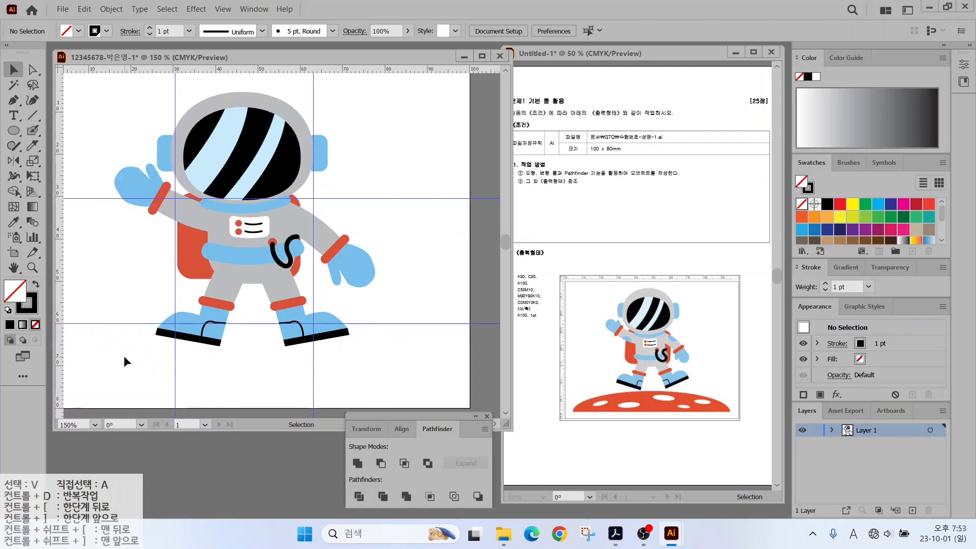
# Shrink the whole astronaut slightly and move it up onto the lower guide.
pyautogui.moveTo(123, 355); pyautogui.dragTo(395, 108)
pyautogui.moveTo(374, 343); pyautogui.dragTo(363, 336)
pyautogui.moveTo(248, 237); pyautogui.dragTo(249, 224)
pyautogui.click(264, 294)
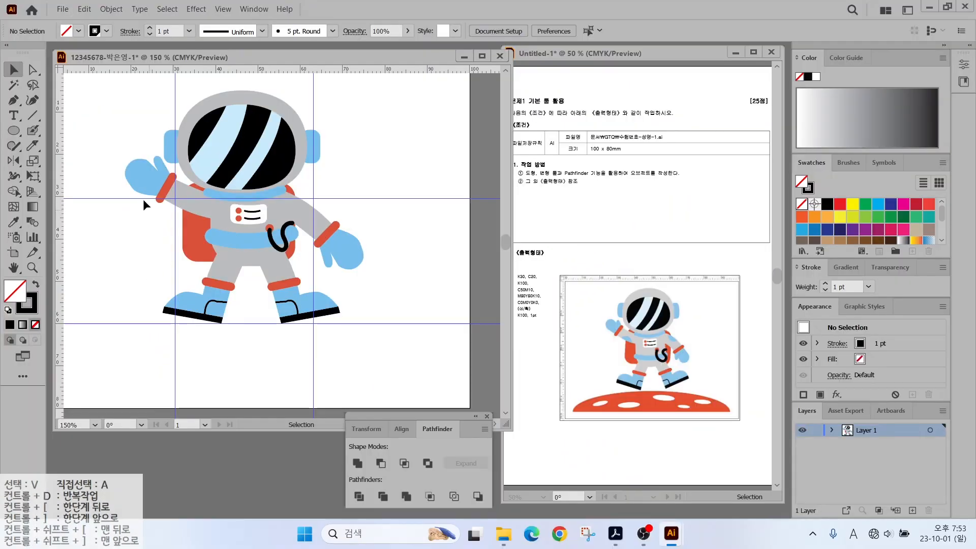
# Draw a circle over the raised arm and divide it along the arm.
pyautogui.press('l')
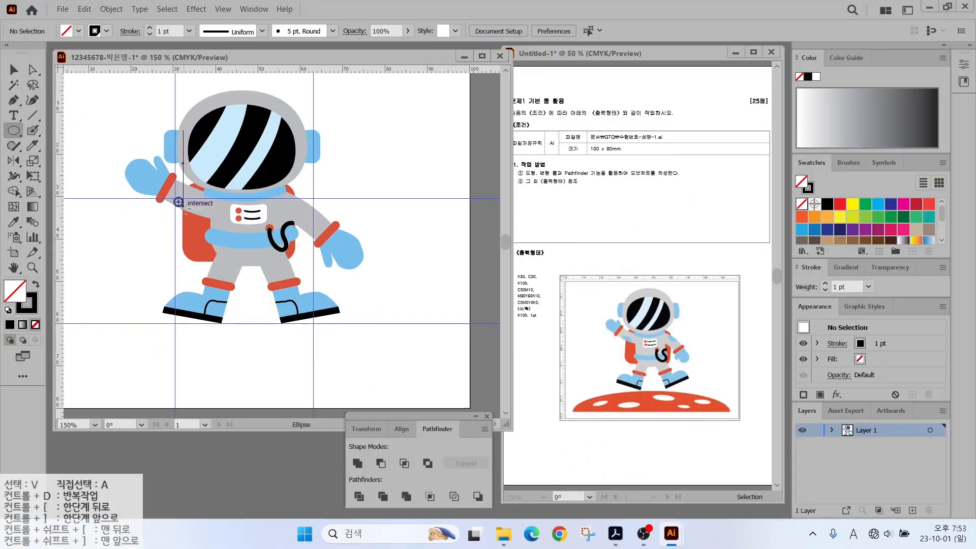
pyautogui.moveTo(186, 208)
pyautogui.mouseDown()
pyautogui.moveTo(200, 224)
pyautogui.moveTo(171, 218)
pyautogui.mouseUp()
pyautogui.press('v')
pyautogui.click(173, 219)
pyautogui.scroll(2, 174, 219)
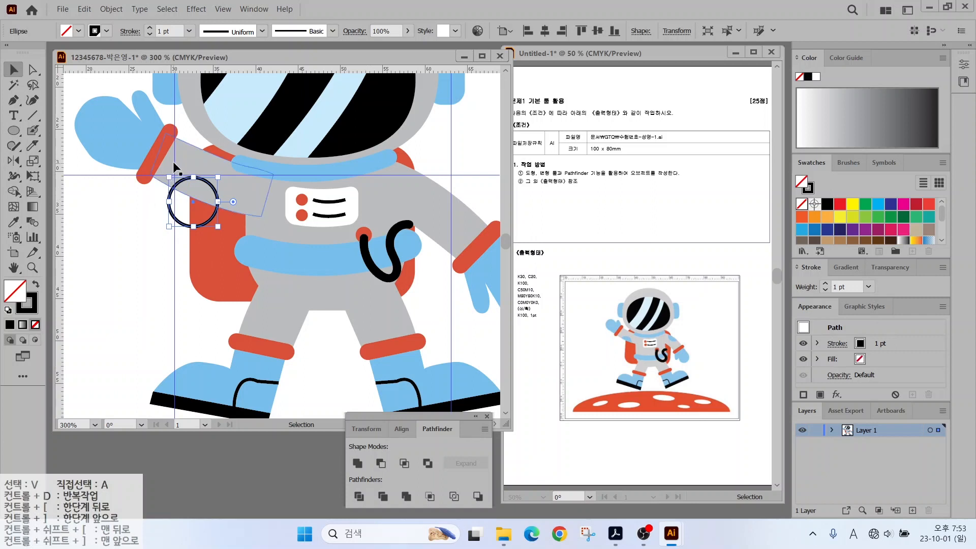
pyautogui.keyDown('shift'); pyautogui.click(187, 148); pyautogui.keyUp('shift')
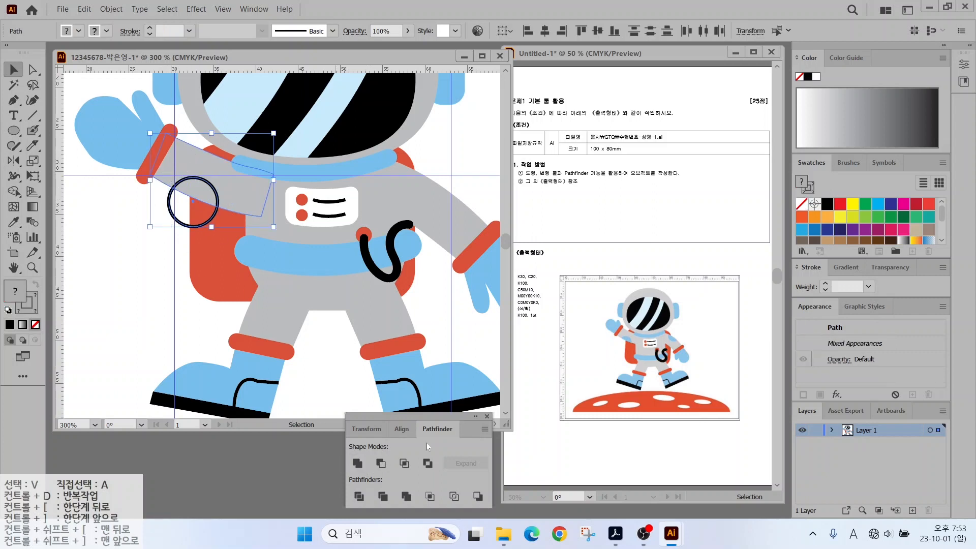
pyautogui.click(358, 495)
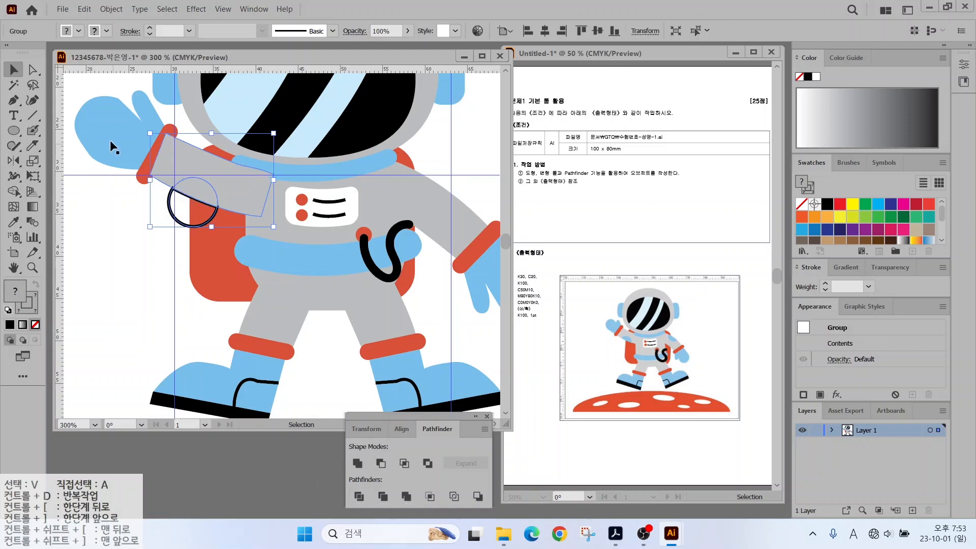
# Delete the lower half-circle piece and fill the remaining shoulder patch light blue.
pyautogui.click(32, 70)
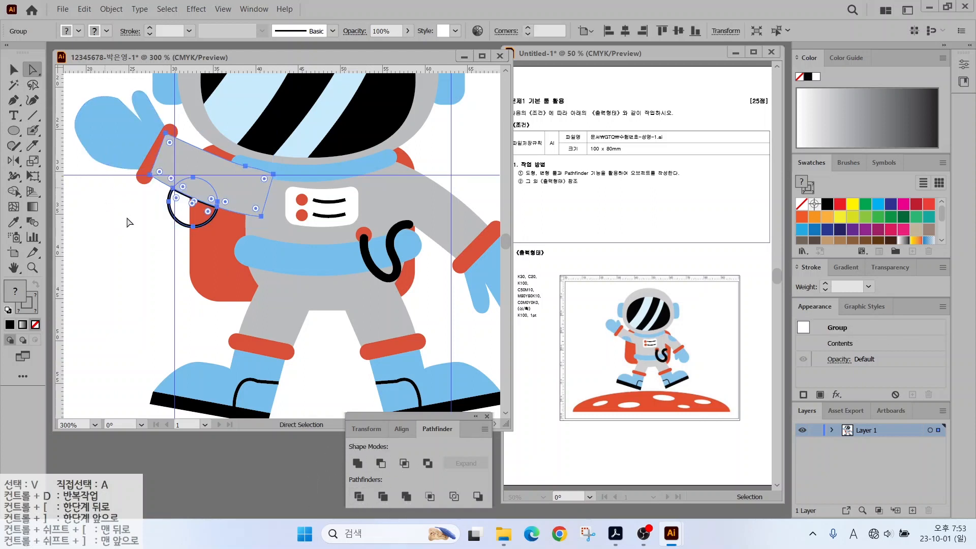
pyautogui.click(181, 216)
pyautogui.click(172, 216)
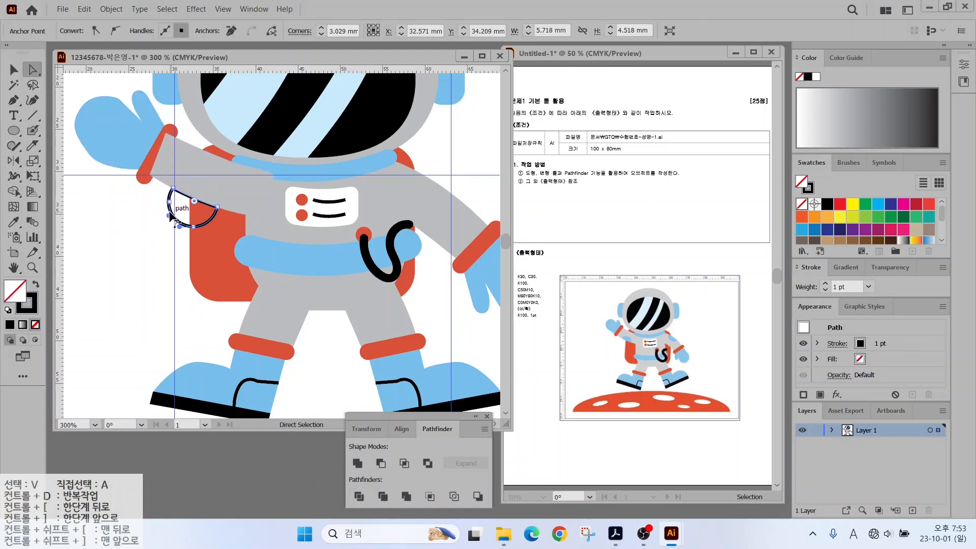
pyautogui.press('Delete')
pyautogui.click(192, 195)
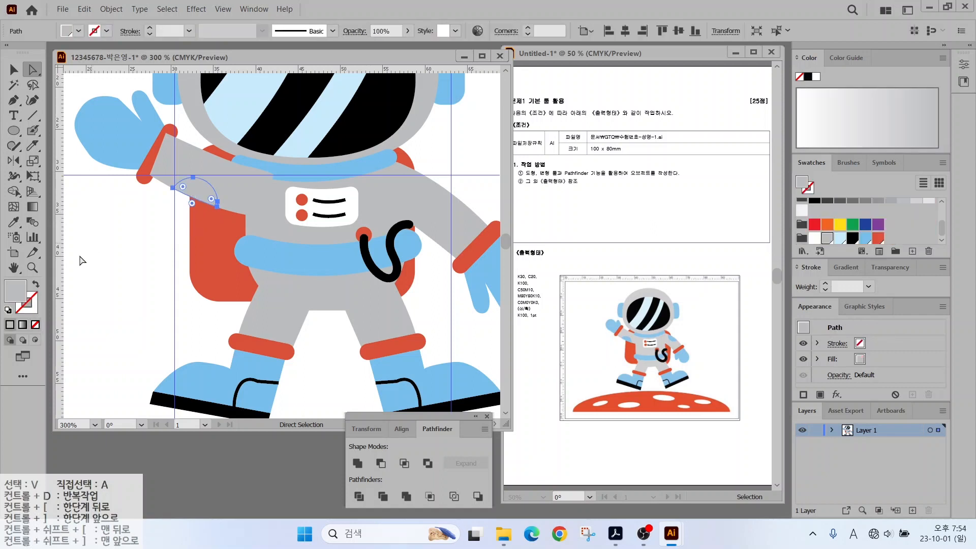
pyautogui.click(862, 237)
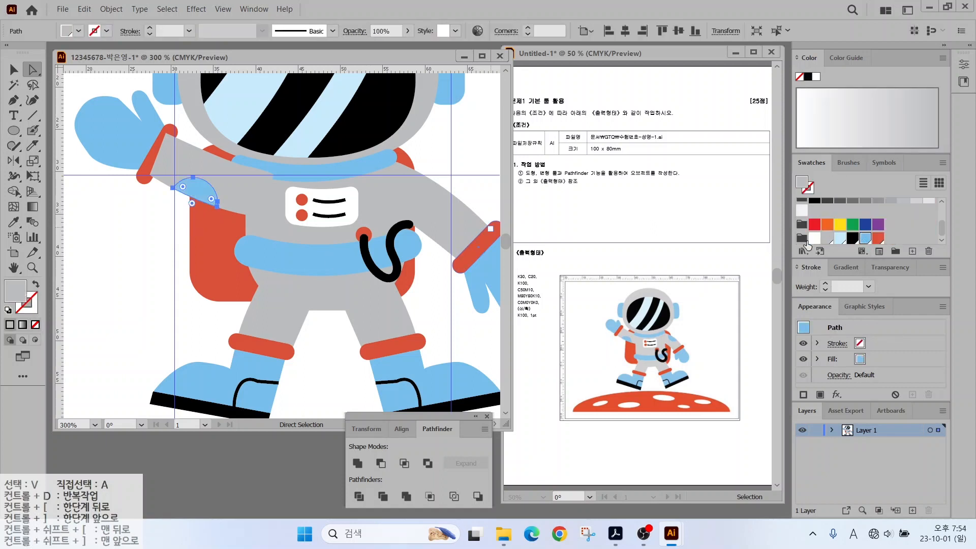
# Divide a circle with the right arm and delete its upper piece for the second patch.
pyautogui.moveTo(458, 167); pyautogui.dragTo(445, 211)
pyautogui.click(14, 130)
pyautogui.press('v')
pyautogui.keyDown('shift'); pyautogui.click(416, 235); pyautogui.keyUp('shift')
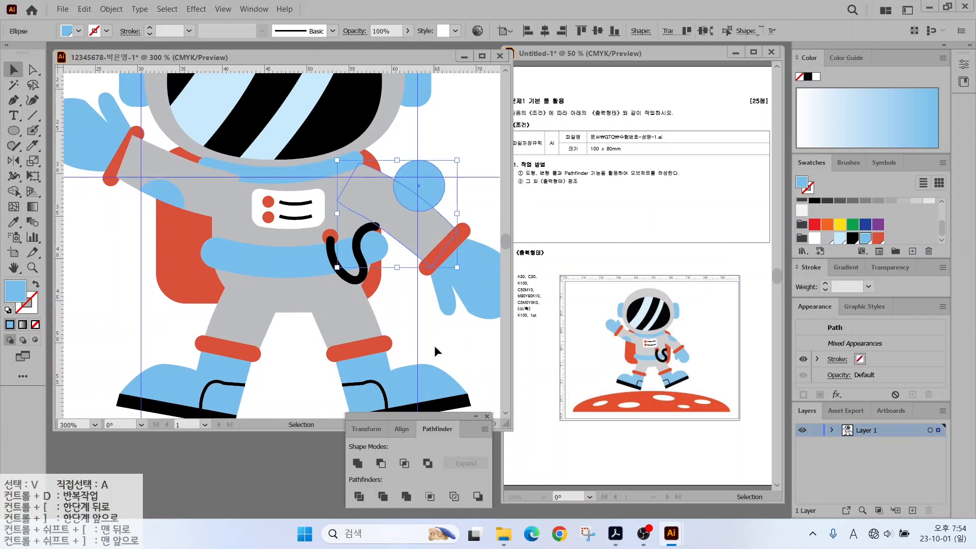
pyautogui.click(359, 496)
pyautogui.press('a')
pyautogui.click(143, 114)
pyautogui.click(426, 178)
pyautogui.press('Delete')
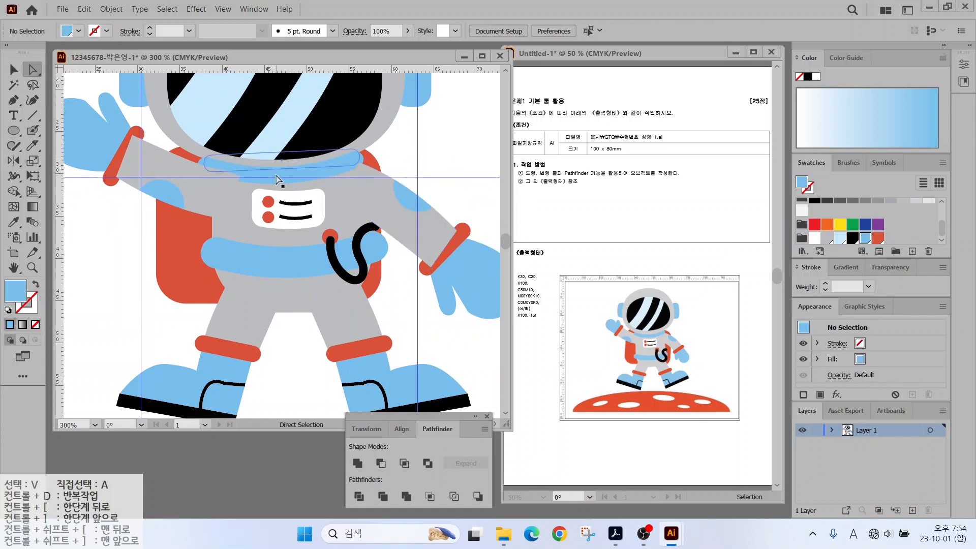
# Bring the astronaut's collar piece to the front of the suit.
pyautogui.rightClick(107, 182)
pyautogui.moveTo(204, 409)
pyautogui.click(264, 408)
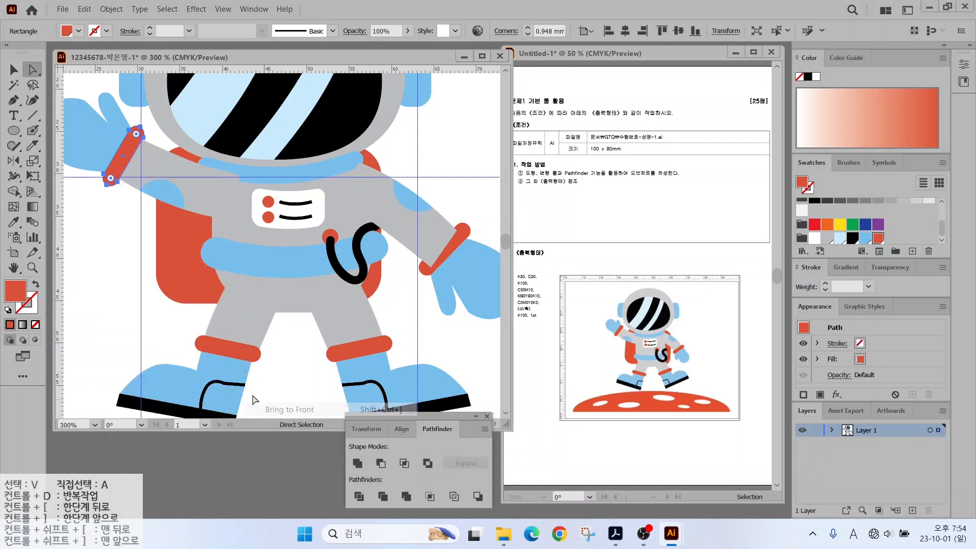
pyautogui.rightClick(266, 178)
pyautogui.moveTo(312, 407)
pyautogui.click(417, 407)
pyautogui.click(442, 208)
pyautogui.scroll(-1, 442, 208)
# Bring the right cuff to the front and zoom back out over the astronaut.
pyautogui.rightClick(454, 219)
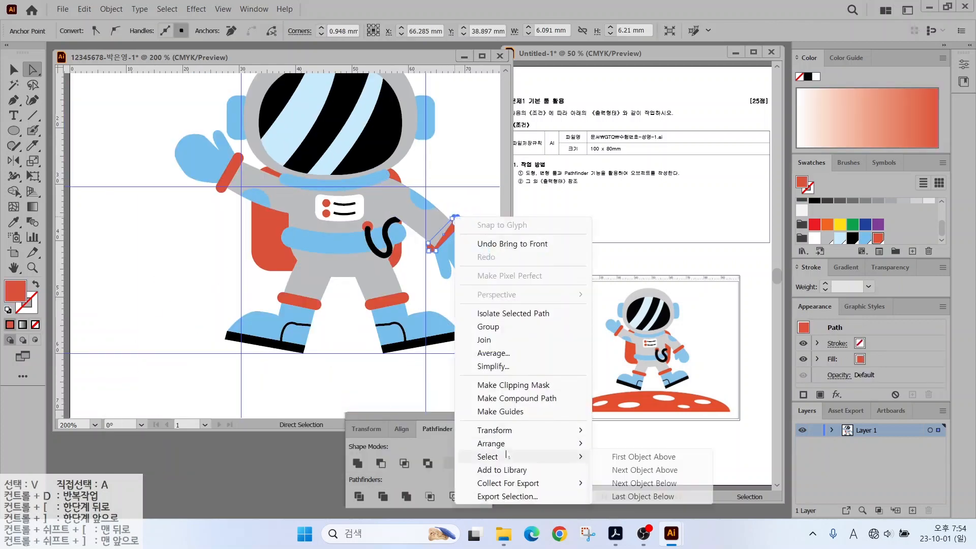
pyautogui.moveTo(505, 443)
pyautogui.click(609, 443)
pyautogui.click(167, 235)
pyautogui.moveTo(377, 235)
pyautogui.mouseDown()
pyautogui.moveTo(317, 174)
pyautogui.moveTo(302, 237)
pyautogui.mouseUp()
pyautogui.scroll(-1, 302, 238)
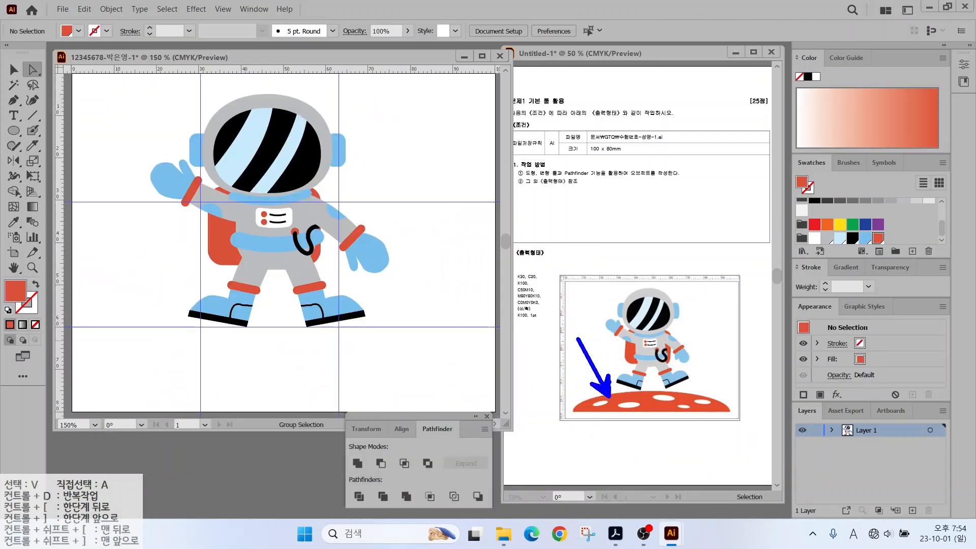
# Draw a large red ellipse below the astronaut and a rectangle covering its lower half.
pyautogui.click(13, 130)
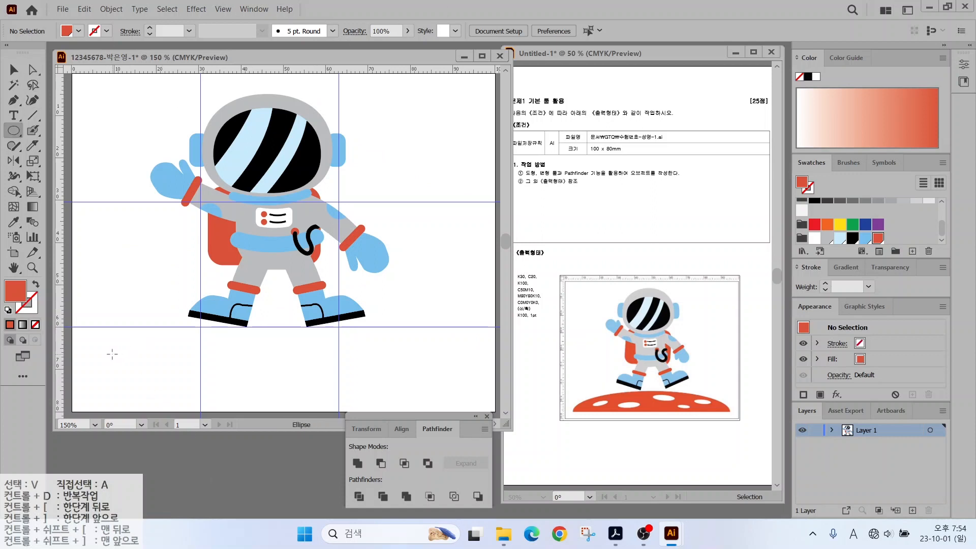
pyautogui.moveTo(105, 338)
pyautogui.mouseDown()
pyautogui.moveTo(224, 371)
pyautogui.moveTo(484, 406)
pyautogui.moveTo(475, 345)
pyautogui.mouseUp()
pyautogui.moveTo(14, 130); pyautogui.dragTo(61, 132)
pyautogui.moveTo(84, 258); pyautogui.dragTo(485, 351)
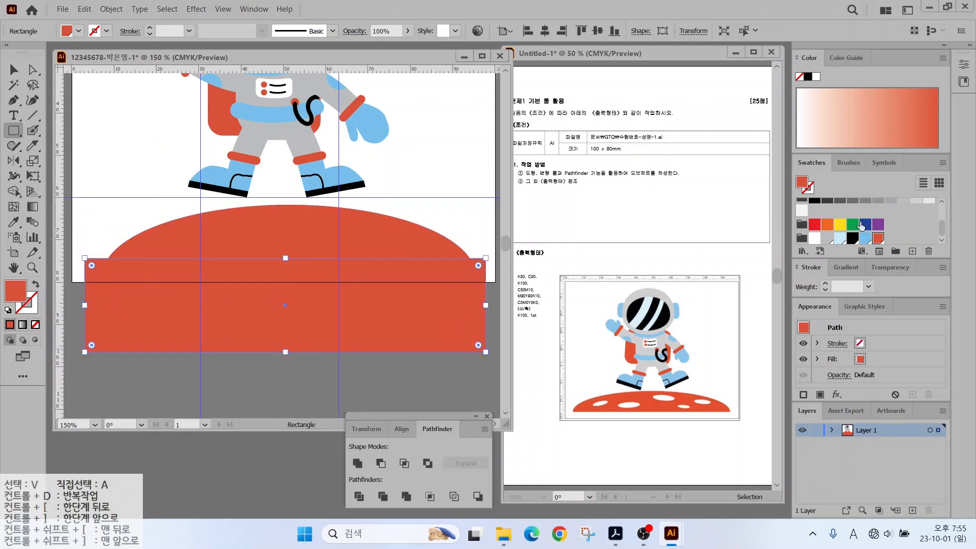
pyautogui.click(839, 238)
pyautogui.click(14, 69)
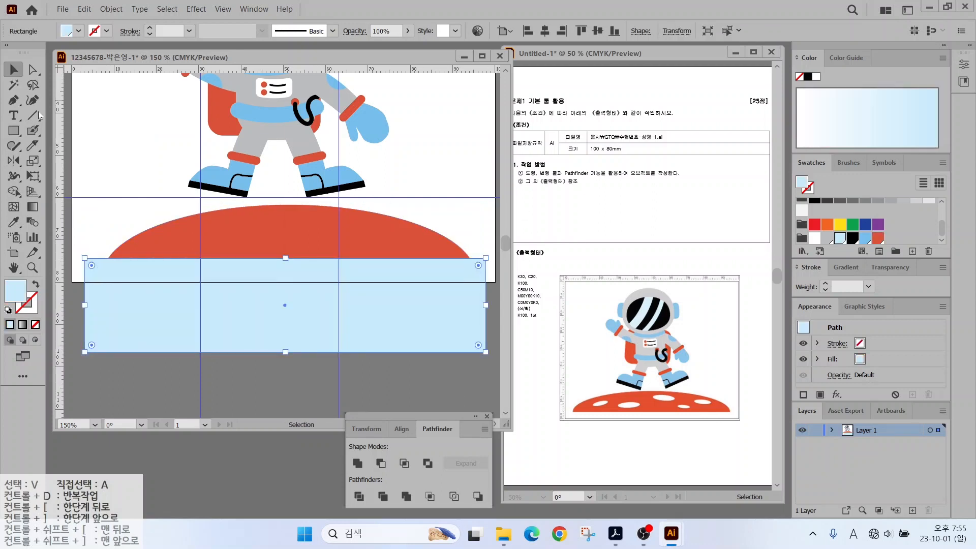
# Cut the rectangle away with Minus Front, then nudge and stretch the red hill taller.
pyautogui.click(102, 222)
pyautogui.moveTo(92, 233); pyautogui.dragTo(151, 279)
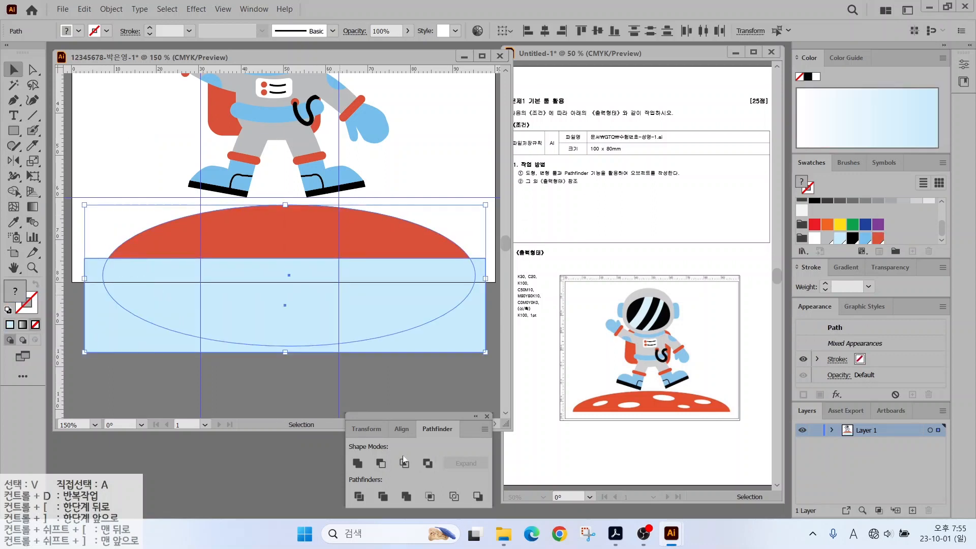
pyautogui.click(380, 463)
pyautogui.moveTo(218, 230); pyautogui.dragTo(215, 233)
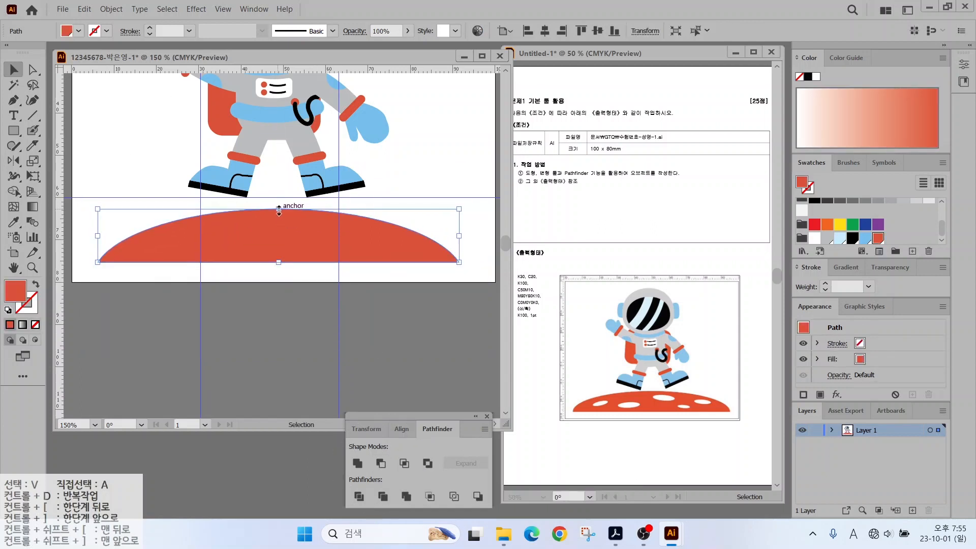
pyautogui.moveTo(278, 209); pyautogui.dragTo(278, 203)
pyautogui.click(262, 200)
# Draw a small white oval crater on the red hill.
pyautogui.moveTo(18, 138); pyautogui.dragTo(56, 160)
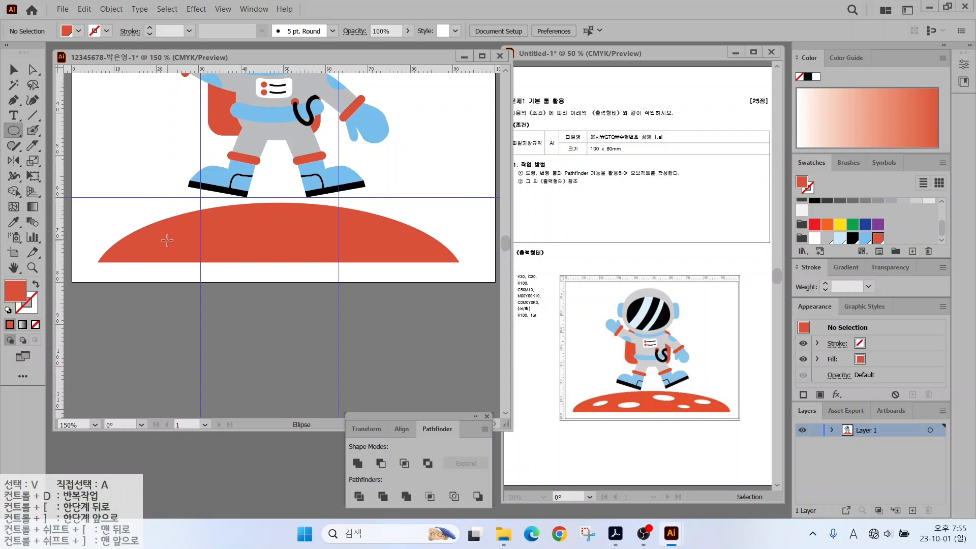
pyautogui.moveTo(168, 235)
pyautogui.mouseDown()
pyautogui.moveTo(208, 249)
pyautogui.moveTo(201, 232)
pyautogui.moveTo(138, 244)
pyautogui.moveTo(213, 255)
pyautogui.moveTo(260, 244)
pyautogui.moveTo(257, 234)
pyautogui.moveTo(275, 240)
pyautogui.moveTo(360, 216)
pyautogui.moveTo(384, 238)
pyautogui.mouseUp()
pyautogui.scroll(1, 243, 224)
pyautogui.press('v')
pyautogui.click(182, 250)
# Copy, rotate and resize the crater into several tilted white craters across the hill.
pyautogui.keyDown('alt'); pyautogui.moveTo(316, 224); pyautogui.dragTo(402, 253); pyautogui.keyUp('alt')
pyautogui.keyDown('shift'); pyautogui.moveTo(458, 246); pyautogui.dragTo(392, 228); pyautogui.keyUp('shift')
pyautogui.moveTo(413, 244); pyautogui.dragTo(420, 223)
pyautogui.click(409, 257)
pyautogui.keyDown('shift'); pyautogui.moveTo(378, 250); pyautogui.dragTo(385, 251); pyautogui.keyUp('shift')
pyautogui.click(336, 286)
pyautogui.scroll(-1, 210, 270)
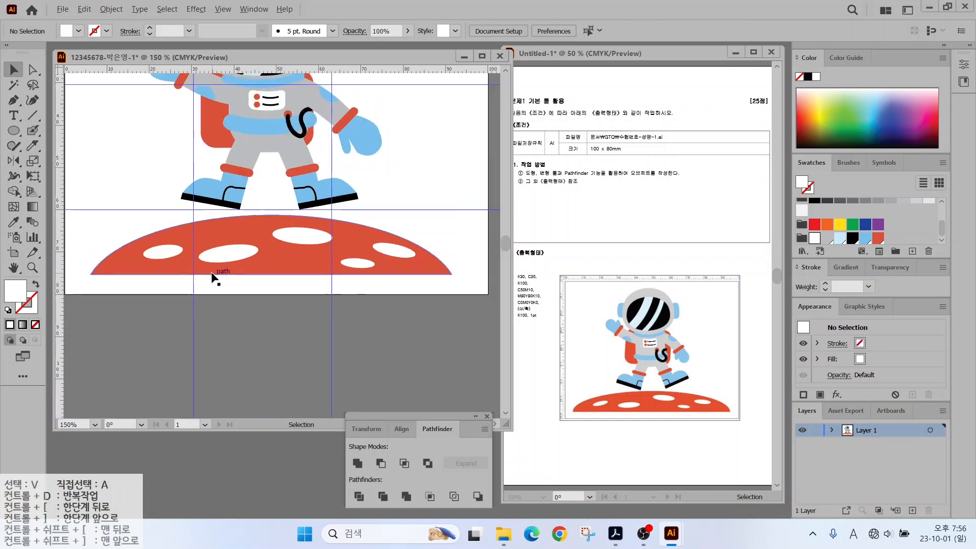
pyautogui.moveTo(262, 224); pyautogui.dragTo(267, 347)
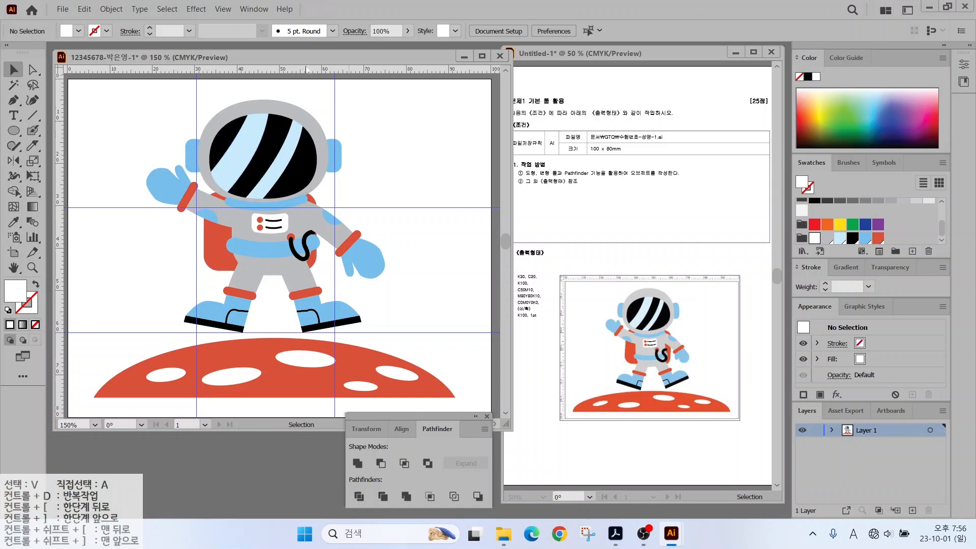
# Clear all guide lines from the artboard.
pyautogui.click(220, 9)
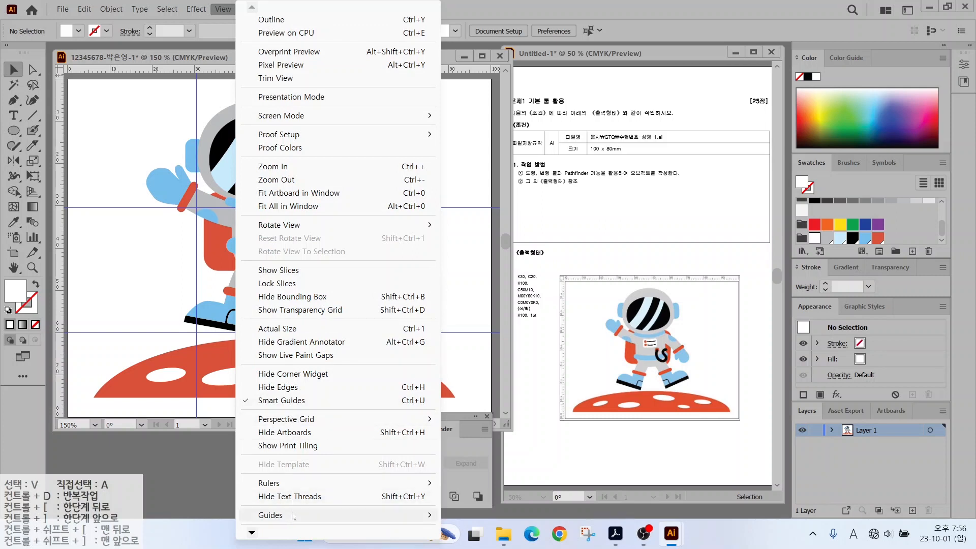
pyautogui.moveTo(386, 514)
pyautogui.click(483, 515)
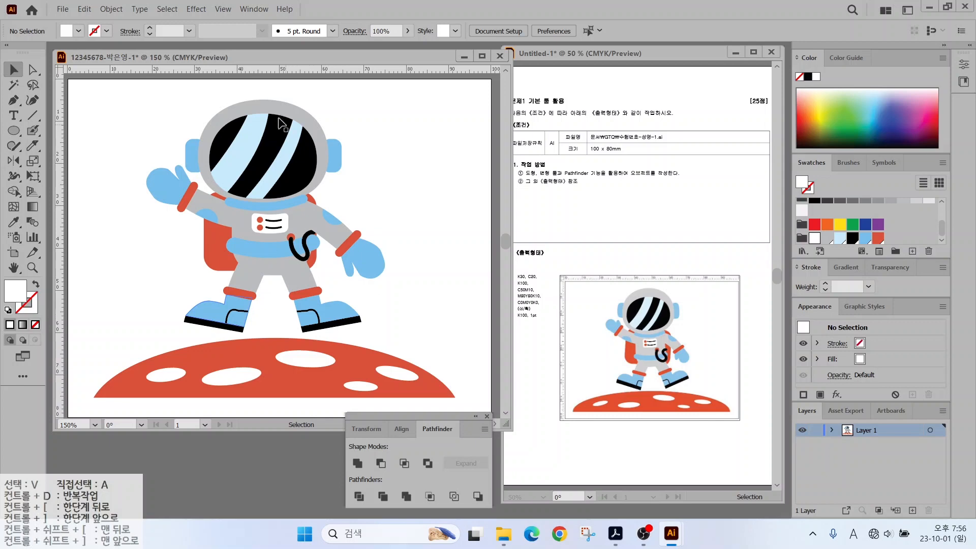
# Save the astronaut artwork as an .ai file in Documents\GTQ with default options.
pyautogui.click(63, 9)
pyautogui.click(186, 126)
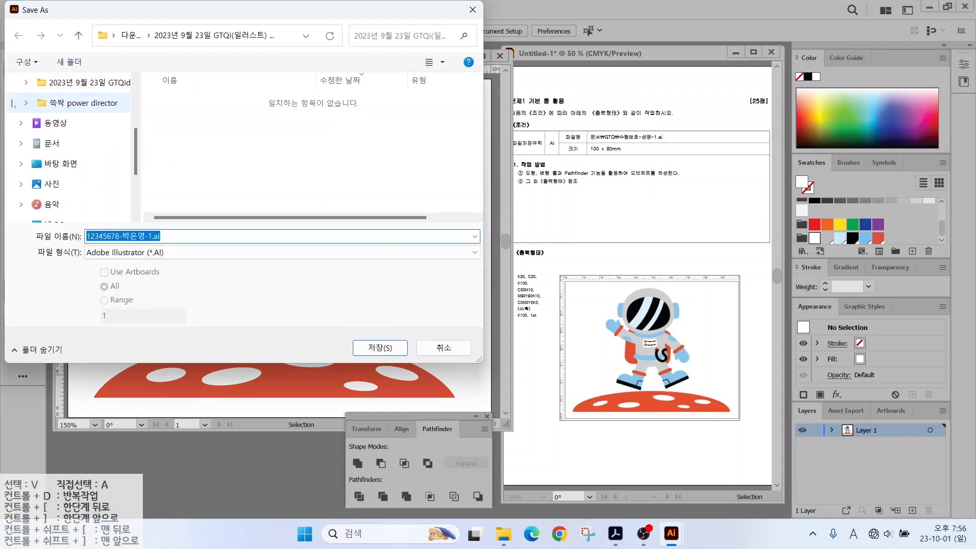
pyautogui.click(51, 143)
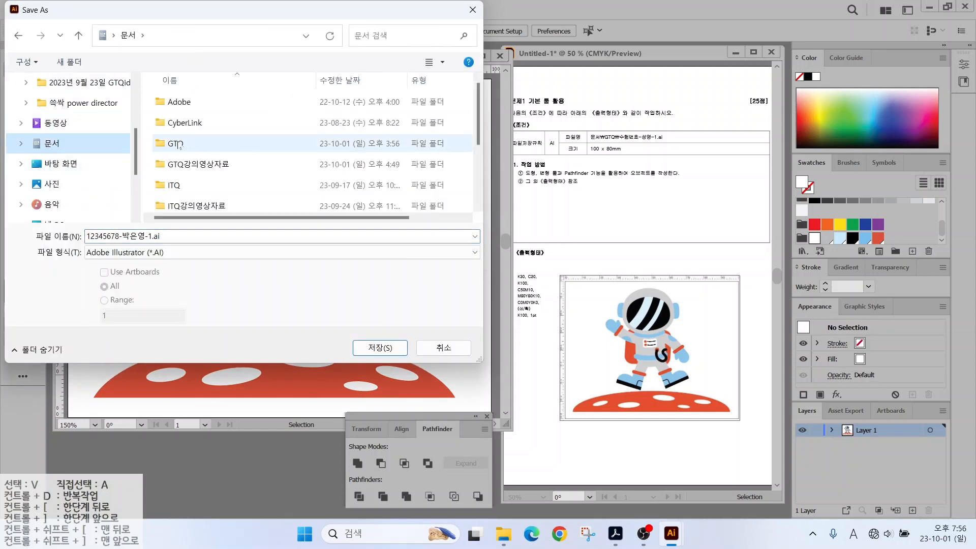
pyautogui.doubleClick(179, 144)
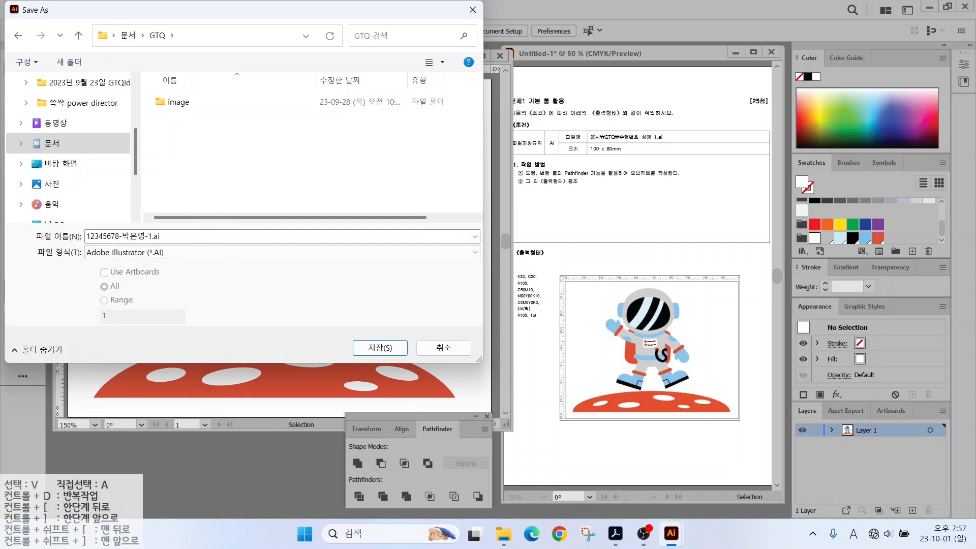
pyautogui.click(360, 350)
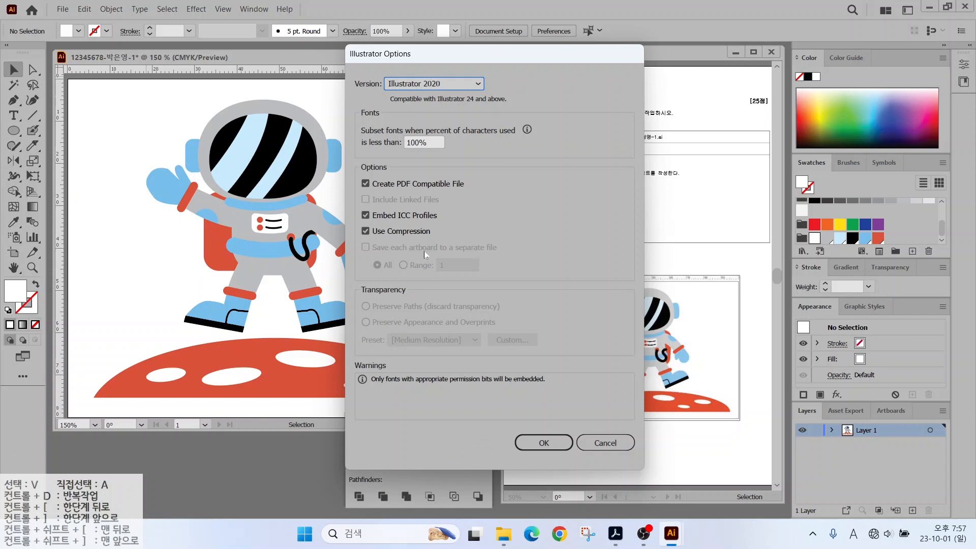
pyautogui.click(543, 442)
pyautogui.moveTo(578, 119)
pyautogui.mouseDown()
pyautogui.moveTo(660, 150)
pyautogui.moveTo(651, 176)
pyautogui.mouseUp()
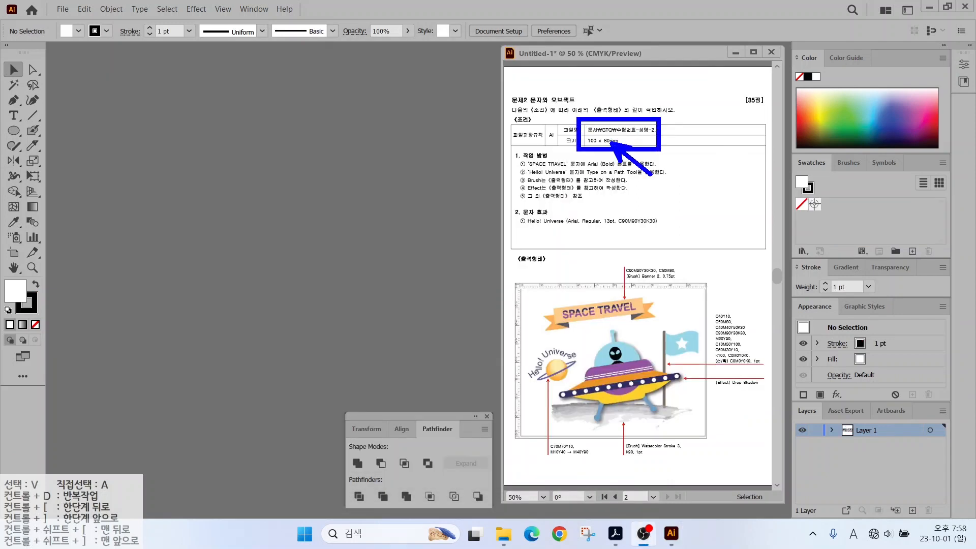
# Create a new 100 × 80 mm CMYK document named with the candidate's number and name plus '-2'.
pyautogui.click(62, 10)
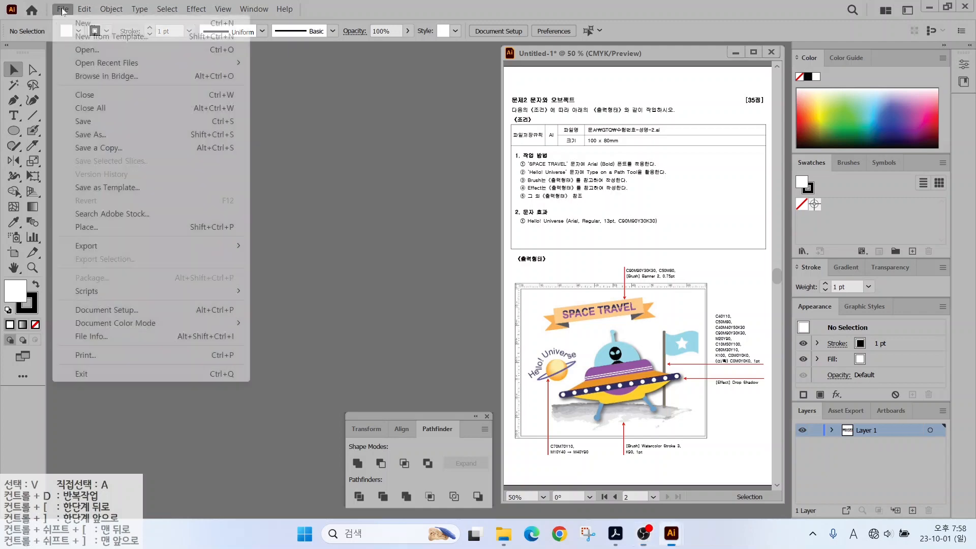
pyautogui.click(71, 25)
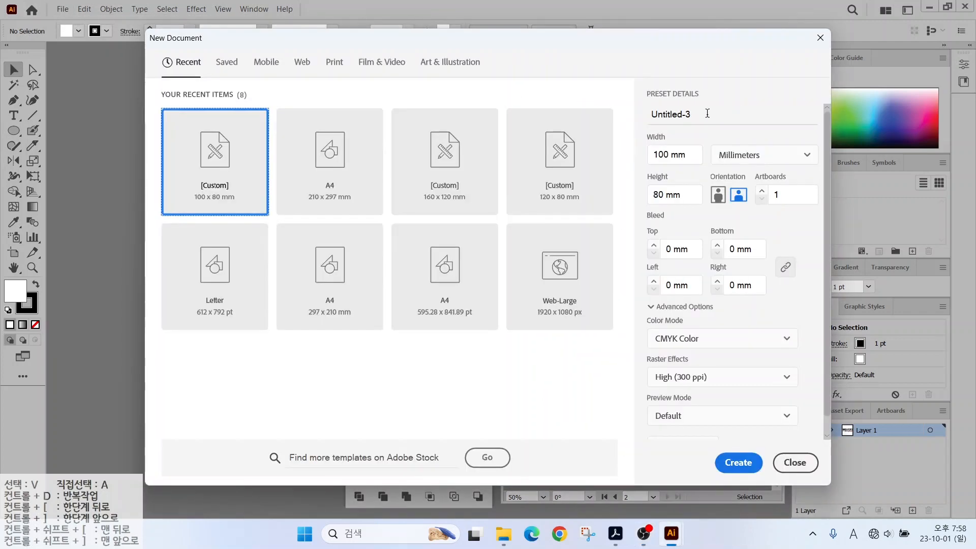
pyautogui.write('12345678-')
pyautogui.press('Hangul')
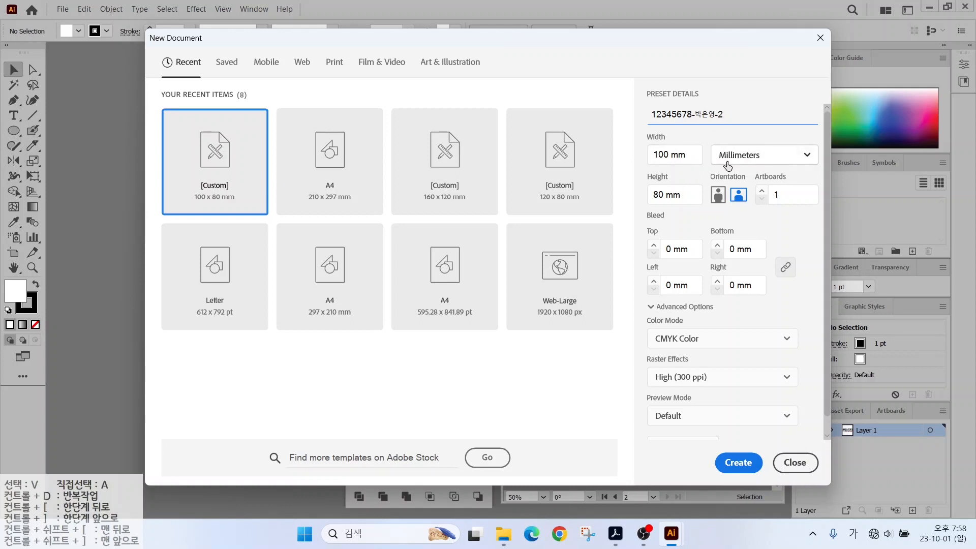
pyautogui.press('ctrl')
pyautogui.press('ctrl')
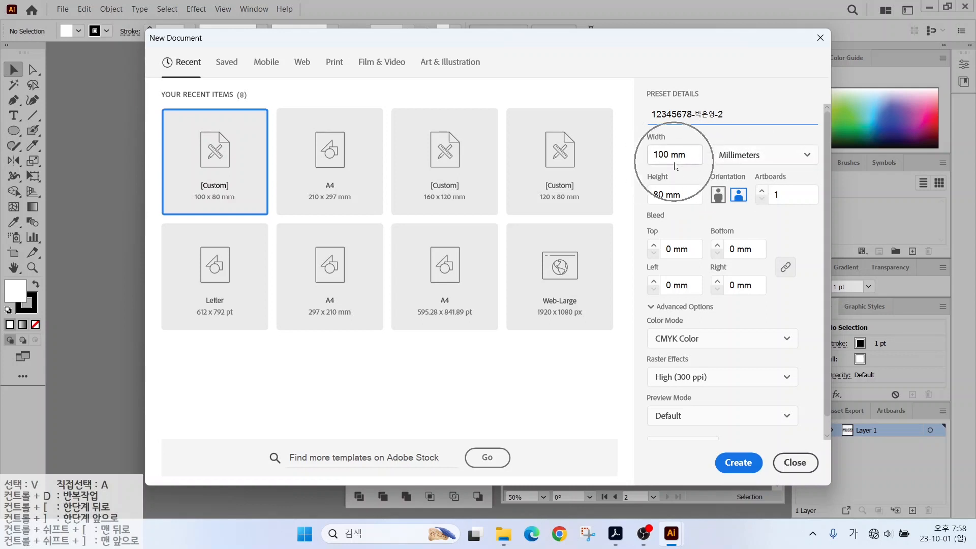
pyautogui.press('ctrl')
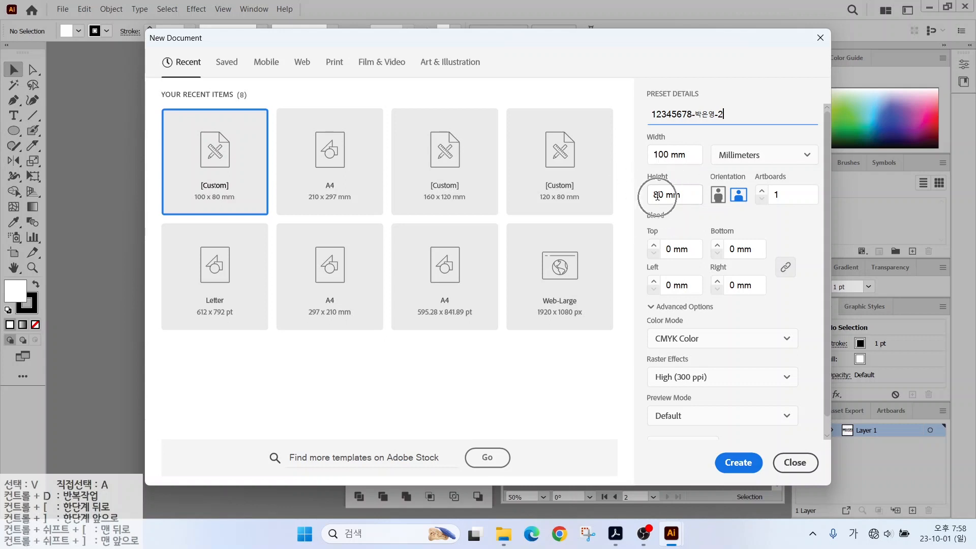
pyautogui.press('ctrl')
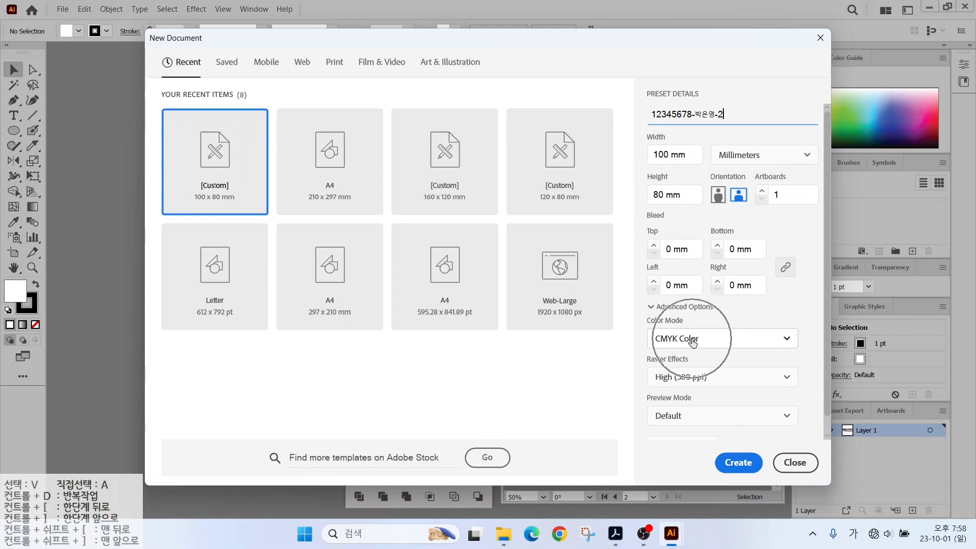
pyautogui.press('Return')
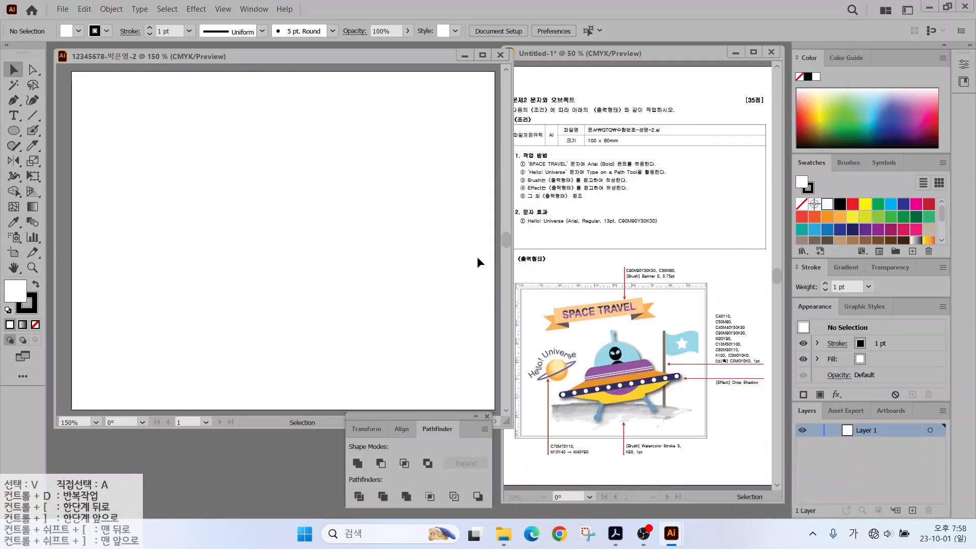
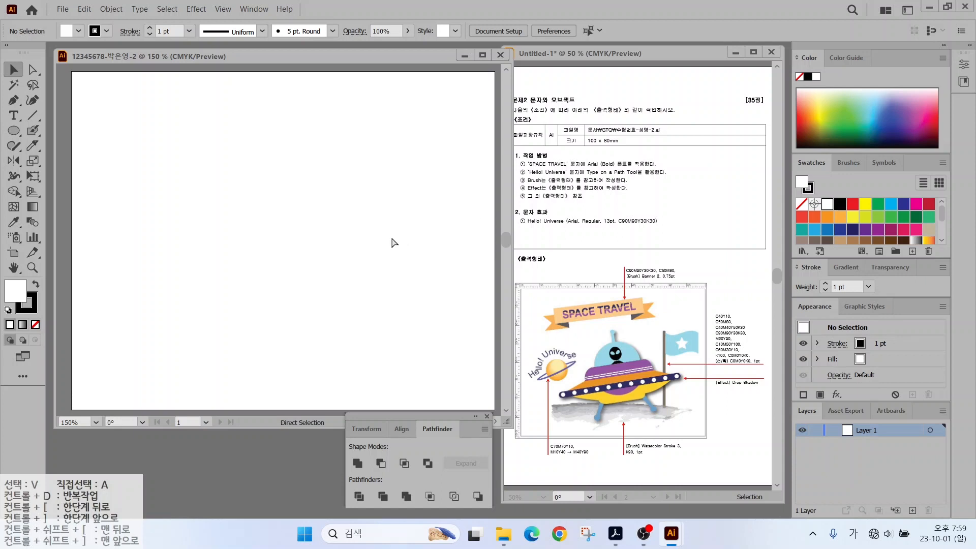
# Show the rulers with Ctrl+R and pan the artboard slightly.
pyautogui.hotkey('ctrl', 'r')
pyautogui.press('space')
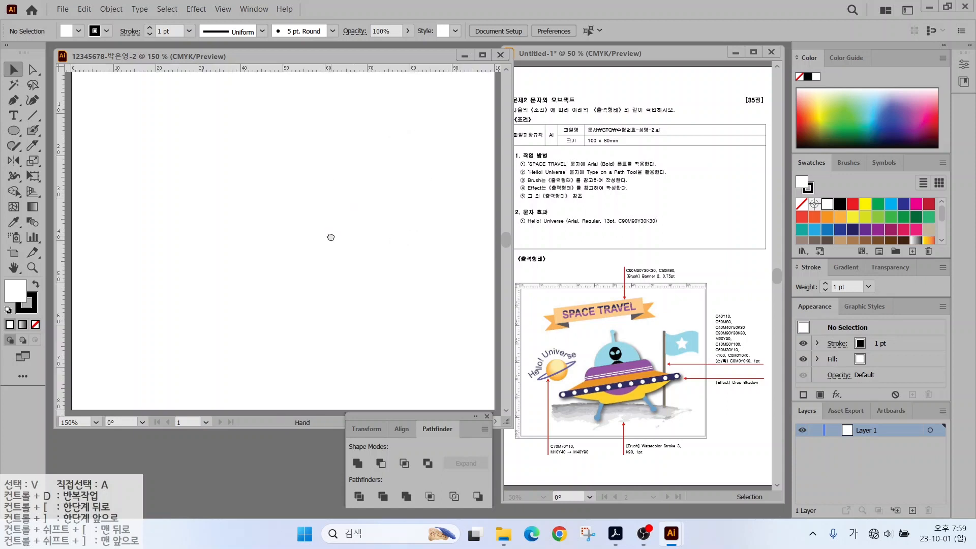
pyautogui.moveTo(331, 237); pyautogui.dragTo(329, 239)
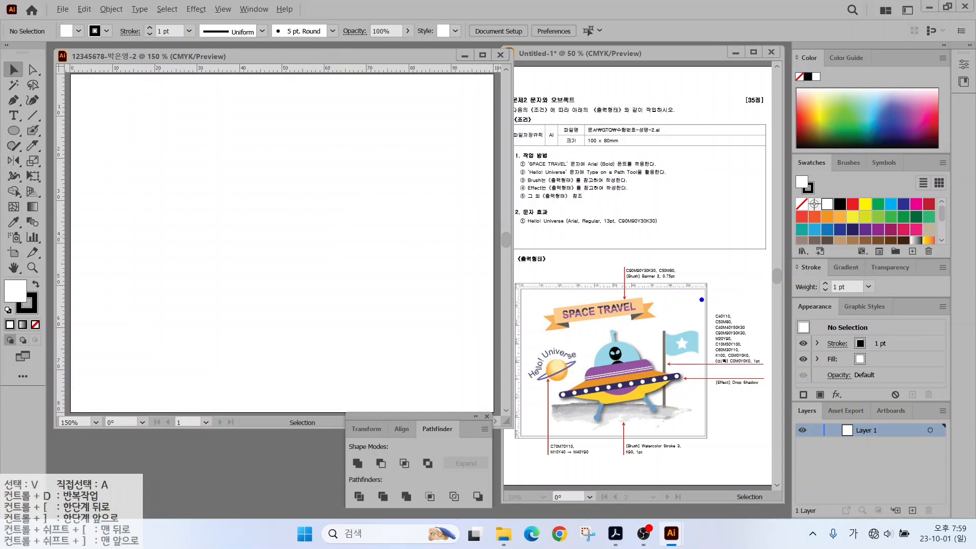
pyautogui.moveTo(751, 374)
pyautogui.mouseDown()
pyautogui.moveTo(734, 385)
pyautogui.moveTo(680, 326)
pyautogui.moveTo(734, 292)
pyautogui.moveTo(767, 348)
pyautogui.moveTo(751, 380)
pyautogui.mouseUp()
pyautogui.press('Escape')
pyautogui.click(895, 251)
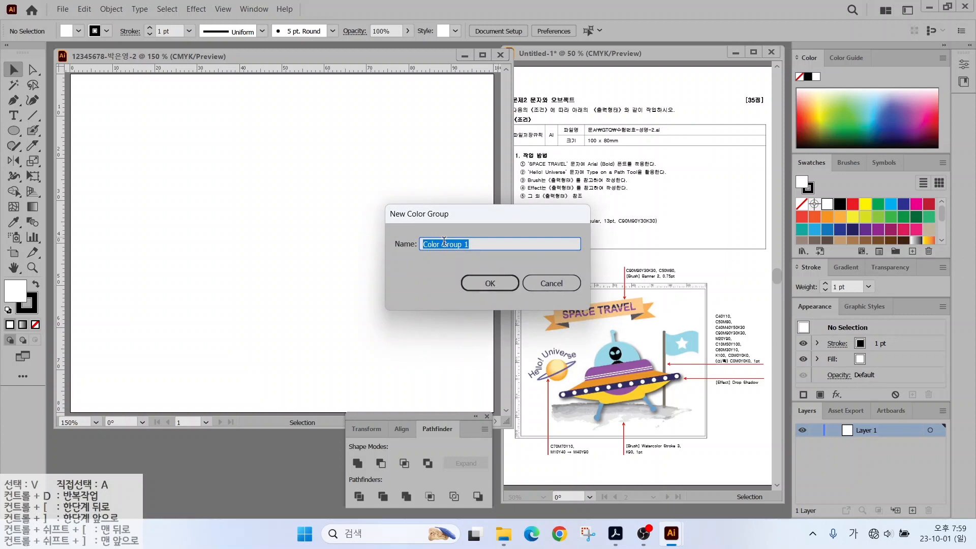
# Name the new colour group 'gt' and add a light blue swatch C40 M10.
pyautogui.write('gtq')
pyautogui.press('Return')
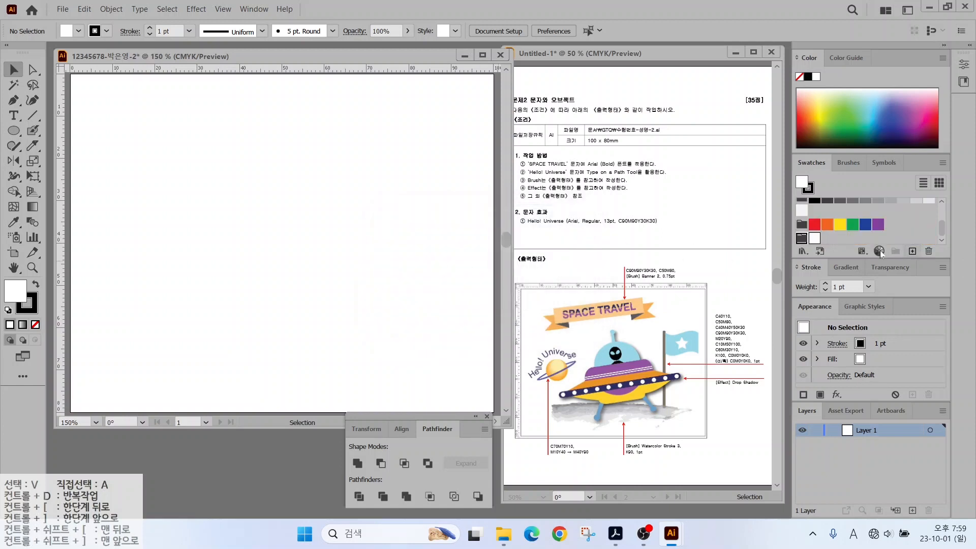
pyautogui.click(911, 250)
pyautogui.doubleClick(721, 246)
pyautogui.write('40')
pyautogui.press('Tab')
pyautogui.press('Tab')
pyautogui.write('10')
pyautogui.press('Tab')
pyautogui.press('Return')
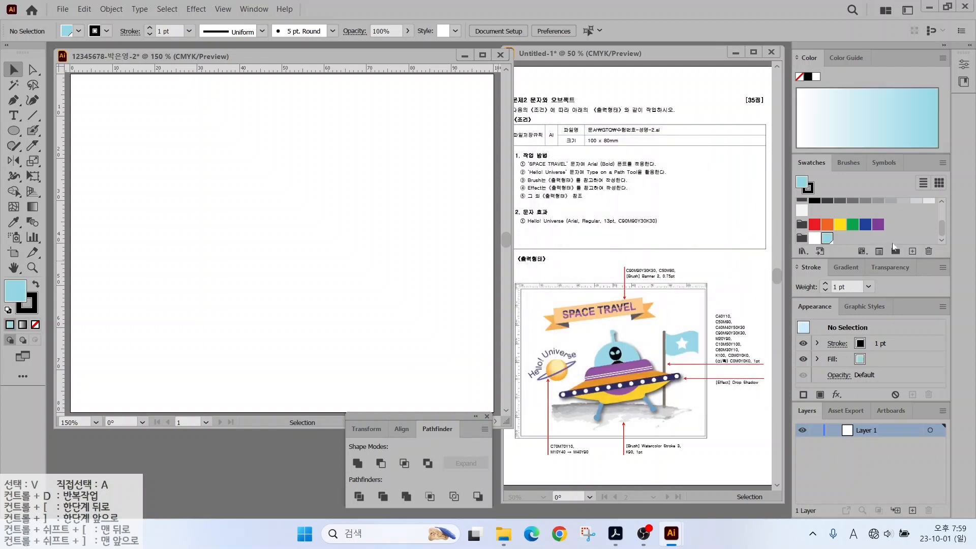
# Add a purple swatch C50 M80 Y0 and a brown swatch C40 M40 Y50 K30.
pyautogui.click(913, 251)
pyautogui.doubleClick(701, 248)
pyautogui.write('50')
pyautogui.press('Tab')
pyautogui.write('80')
pyautogui.press('Tab')
pyautogui.write('0')
pyautogui.press('Return')
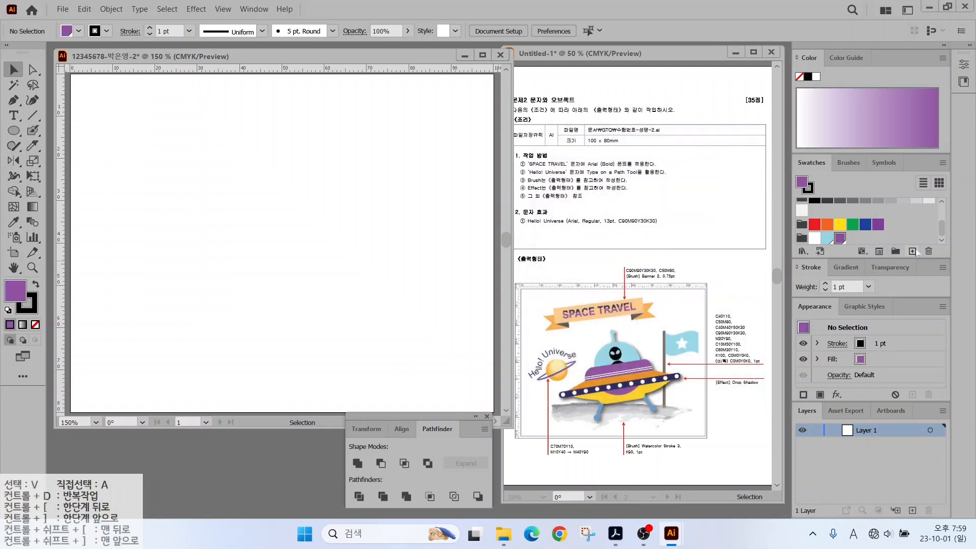
pyautogui.click(912, 251)
pyautogui.doubleClick(701, 248)
pyautogui.write('40\t40\t50\t30')
pyautogui.press('Return')
# Add a dark purple swatch C90 M90 Y30 K30 and a yellow swatch C0 M20 Y90 K0.
pyautogui.click(912, 251)
pyautogui.doubleClick(701, 248)
pyautogui.write('90\t90\t30\t30')
pyautogui.press('Return')
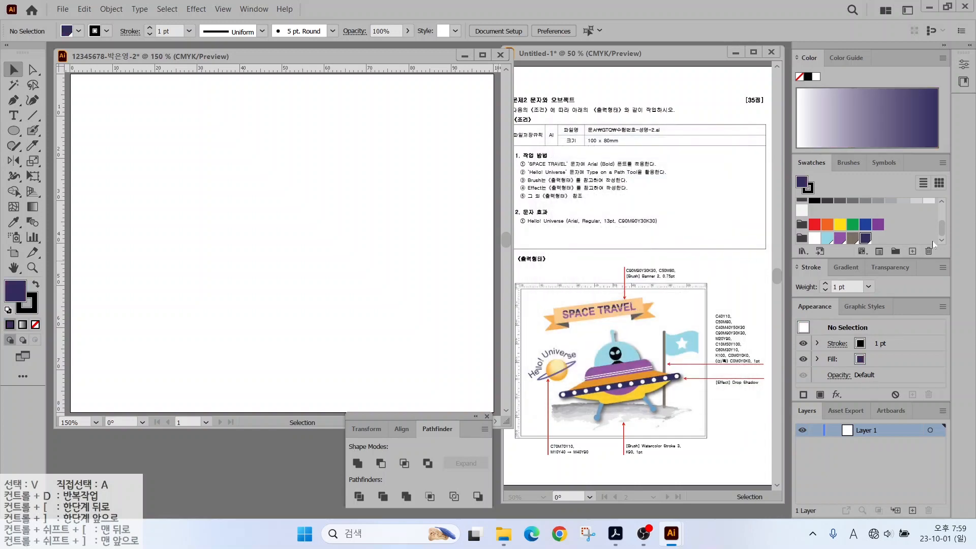
pyautogui.click(912, 251)
pyautogui.doubleClick(701, 248)
pyautogui.write('0\t20\t90\t0')
pyautogui.press('Return')
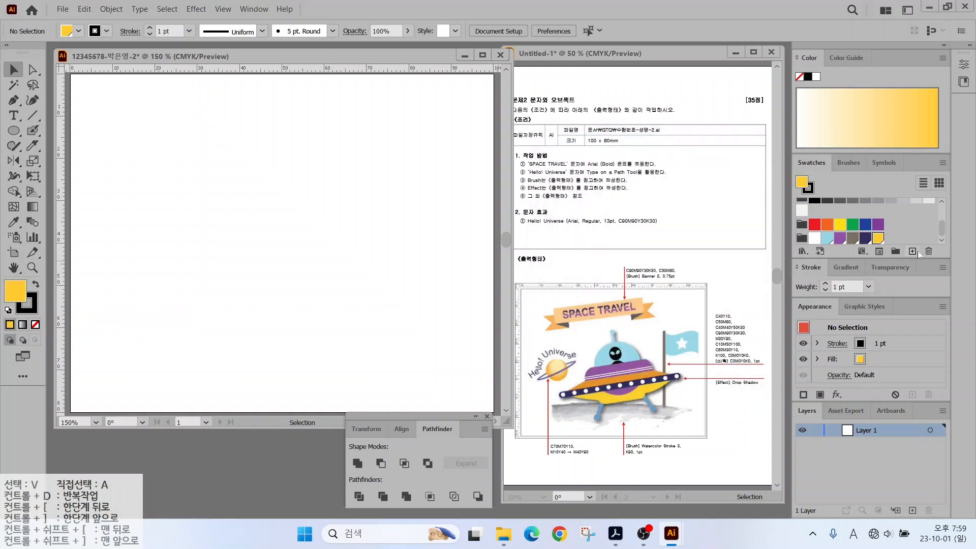
# Add a pink swatch C10 M50 Y10.
pyautogui.click(914, 251)
pyautogui.doubleClick(701, 248)
pyautogui.write('10\t50\t10')
pyautogui.press('Tab')
pyautogui.press('Return')
# Add a blue swatch C60 M30 and a black swatch C0 M0 Y0 K100.
pyautogui.click(914, 251)
pyautogui.doubleClick(702, 248)
pyautogui.write('60')
pyautogui.press('Tab')
pyautogui.write('30')
pyautogui.press('Tab')
pyautogui.press('Tab')
pyautogui.press('Return')
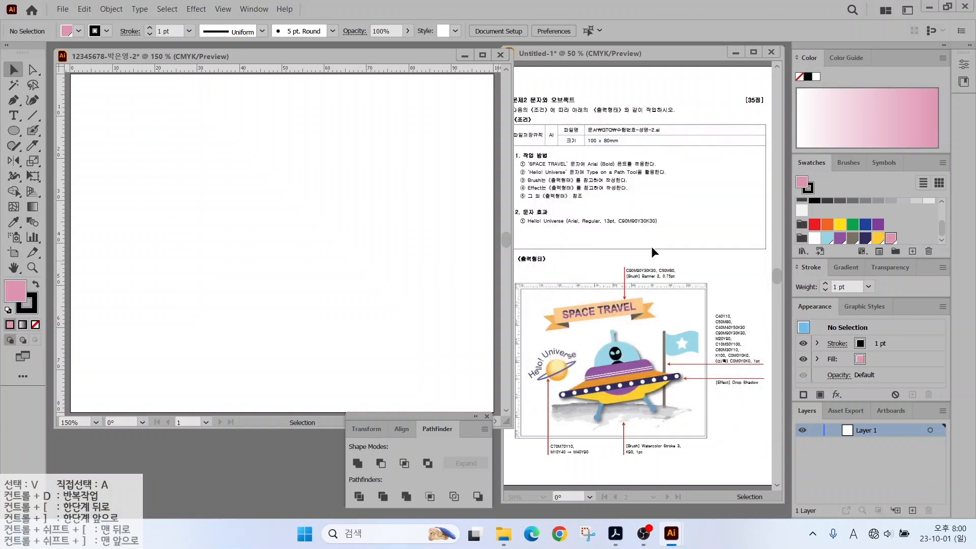
pyautogui.doubleClick(700, 248)
pyautogui.write('0\t0\t0\t100')
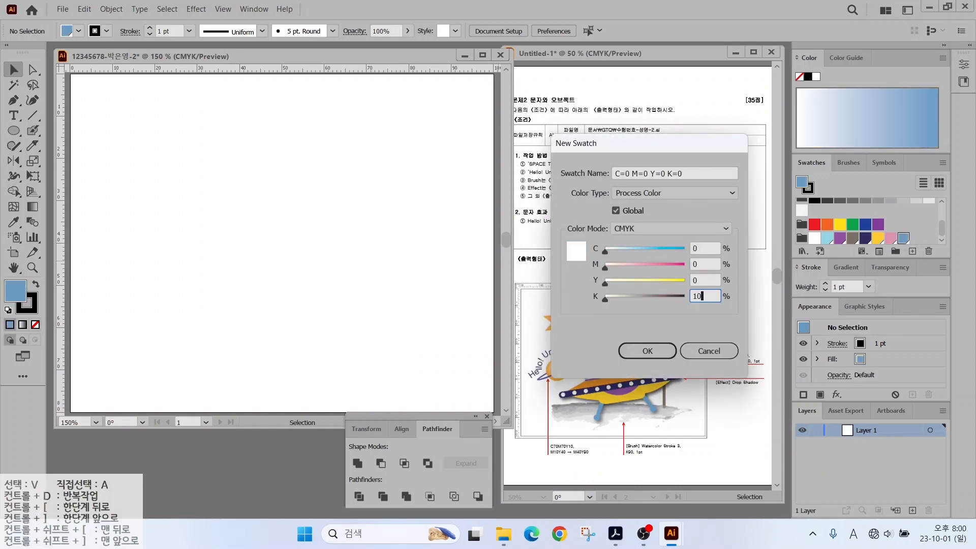
pyautogui.press('Return')
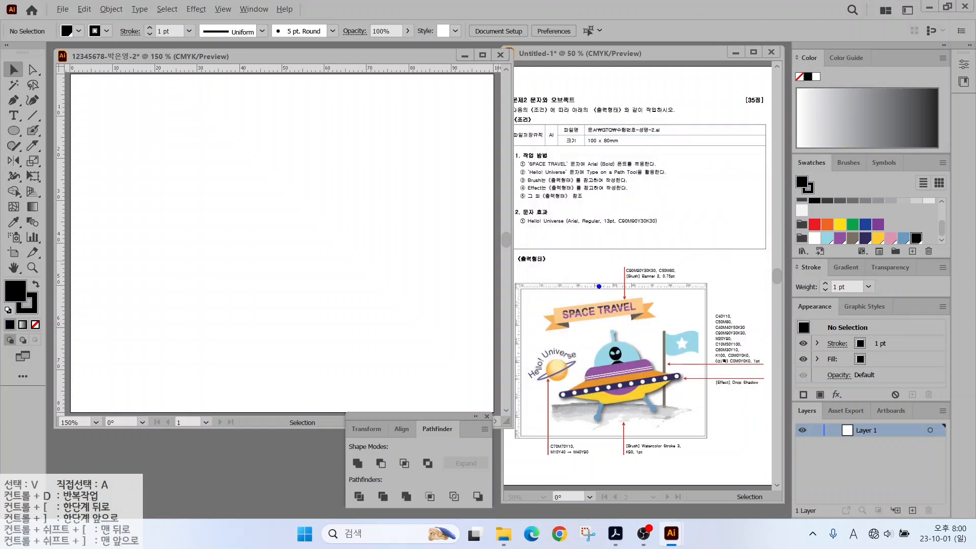
# Draw a horizontal straight line near the top of the artboard.
pyautogui.moveTo(610, 287); pyautogui.dragTo(576, 244)
pyautogui.moveTo(654, 273); pyautogui.dragTo(688, 248)
pyautogui.click(32, 116)
pyautogui.moveTo(135, 140); pyautogui.dragTo(349, 140)
pyautogui.press('v')
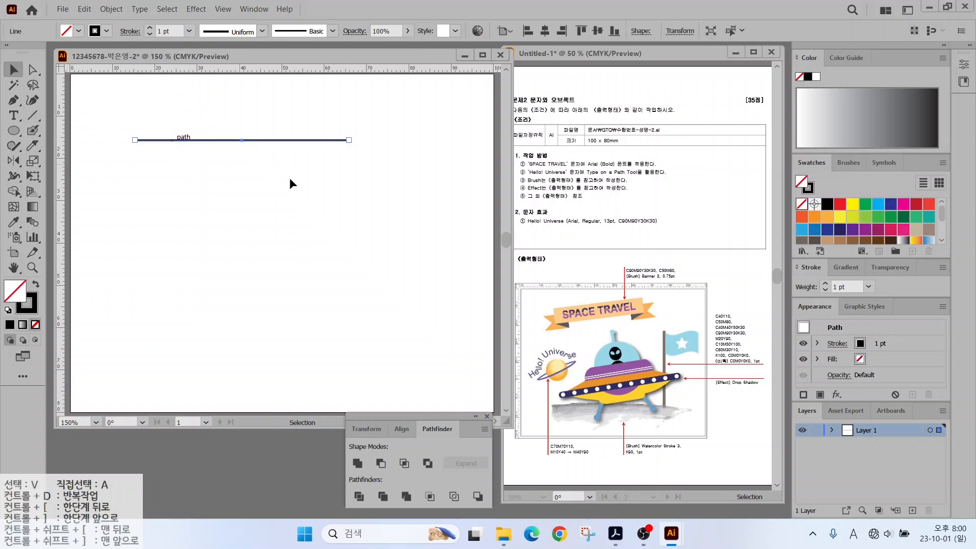
# Open the Arrows_Special brush library and move and enlarge its panel.
pyautogui.click(850, 161)
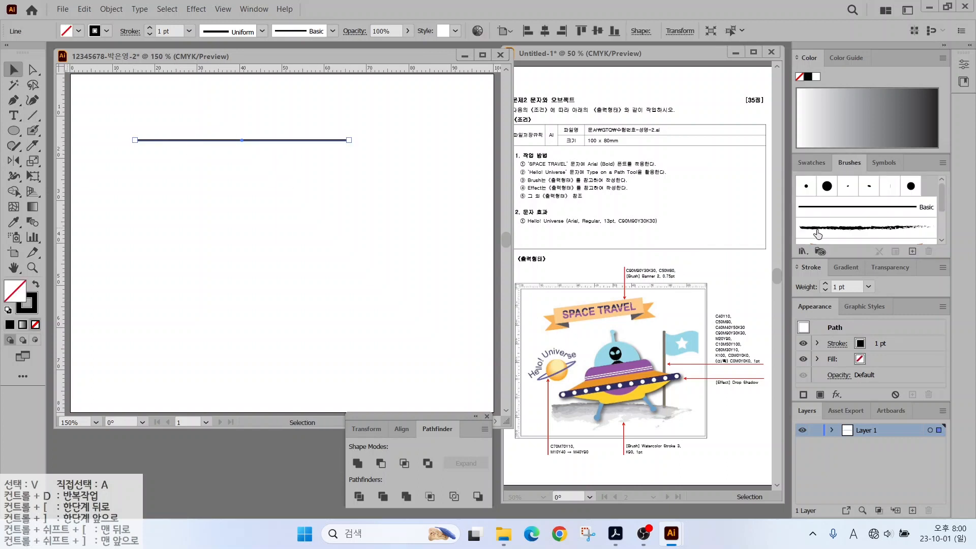
pyautogui.moveTo(943, 199)
pyautogui.mouseDown()
pyautogui.moveTo(942, 226)
pyautogui.moveTo(942, 185)
pyautogui.moveTo(940, 235)
pyautogui.mouseUp()
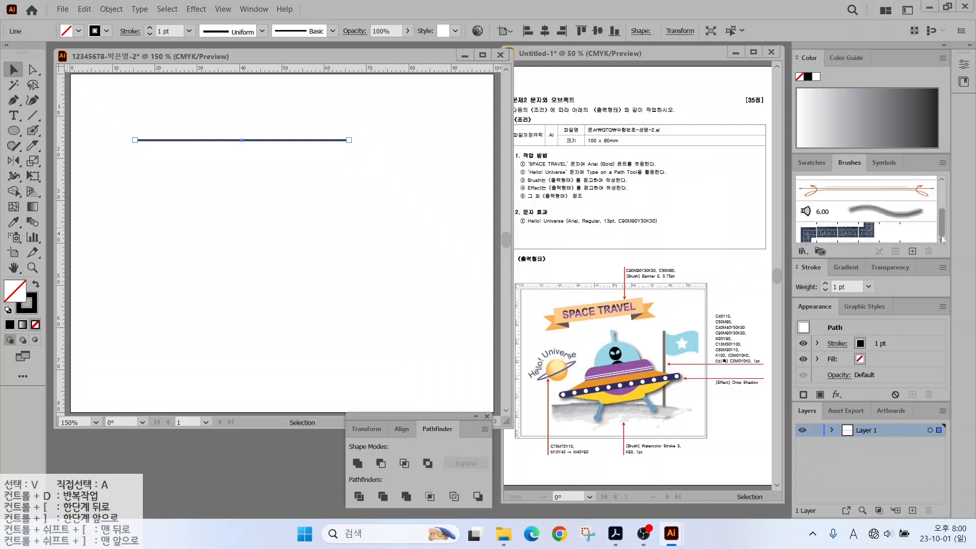
pyautogui.click(802, 251)
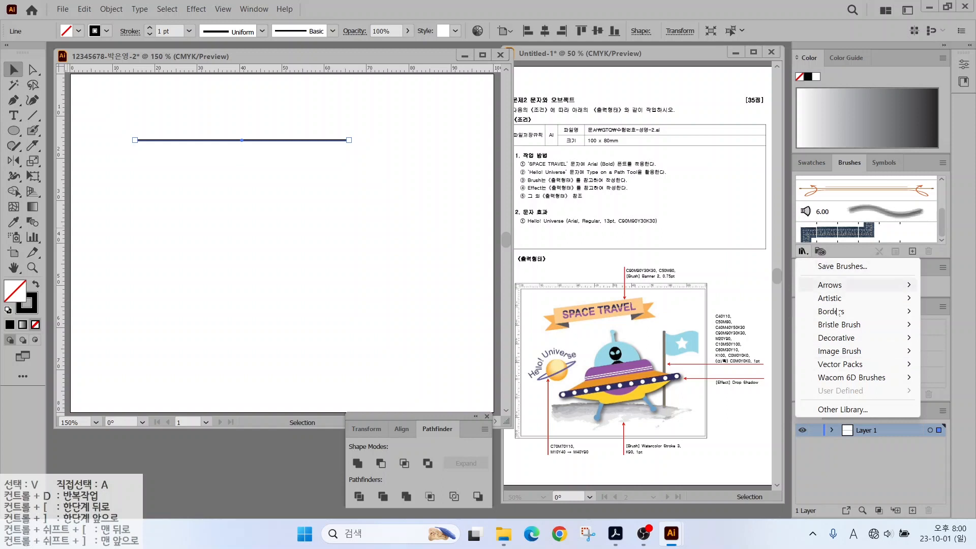
pyautogui.moveTo(864, 285)
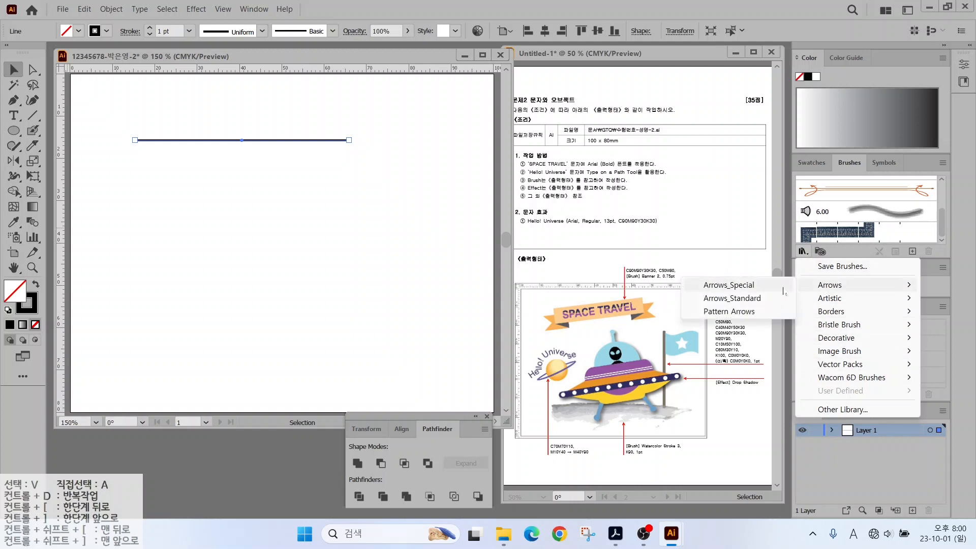
pyautogui.click(737, 285)
pyautogui.moveTo(486, 235); pyautogui.dragTo(421, 157)
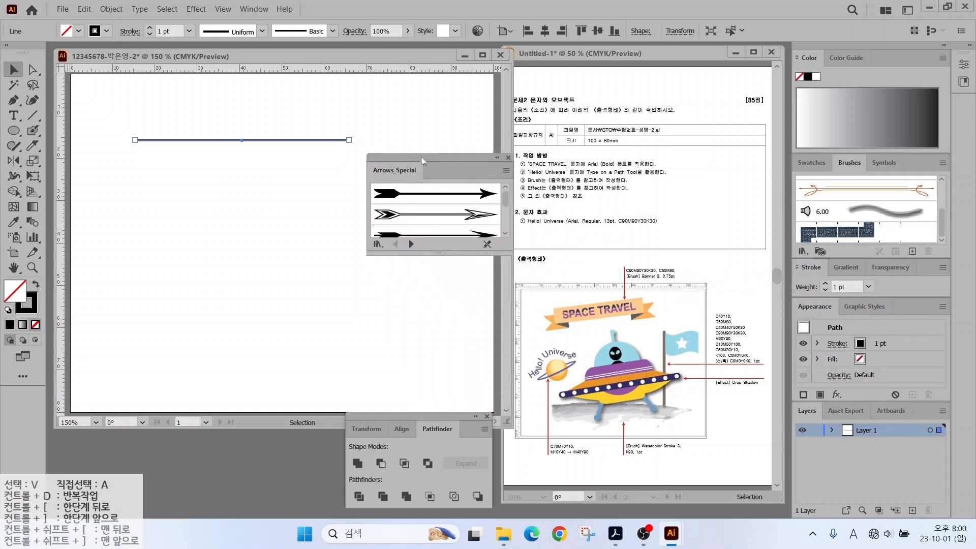
pyautogui.moveTo(440, 272); pyautogui.dragTo(440, 396)
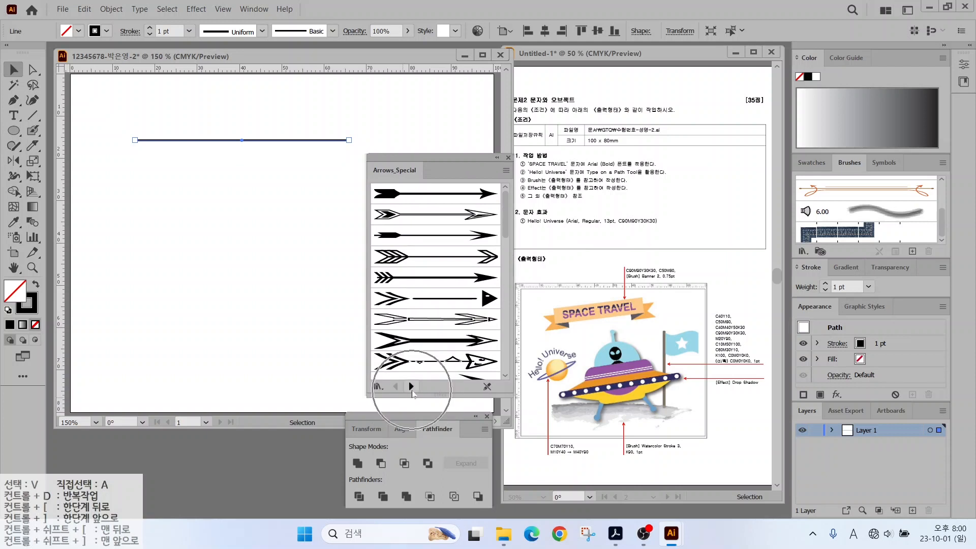
# Browse to the Decorative_Banners and Seals library and apply the orange Banner 2 brush to the line.
pyautogui.click(411, 387)
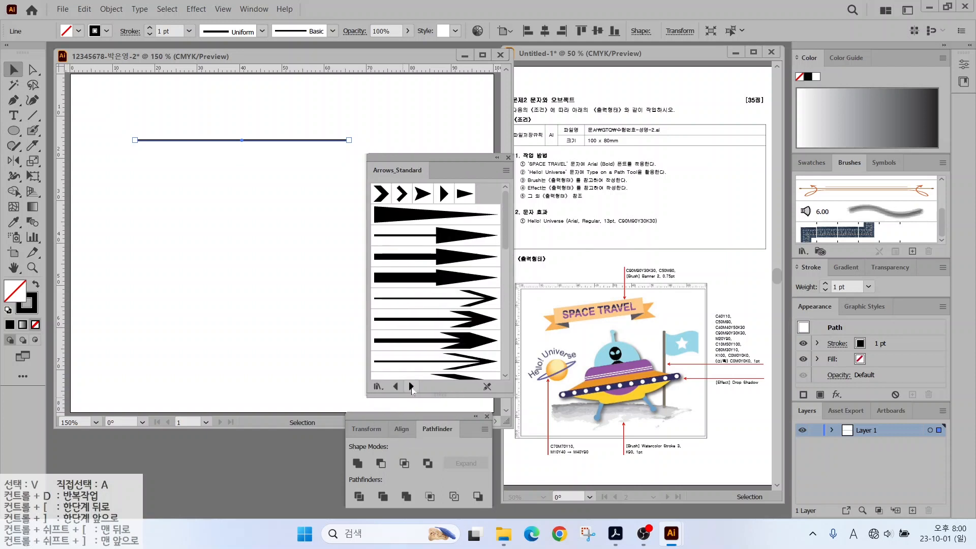
pyautogui.click(412, 387)
pyautogui.click(411, 387)
pyautogui.click(411, 386)
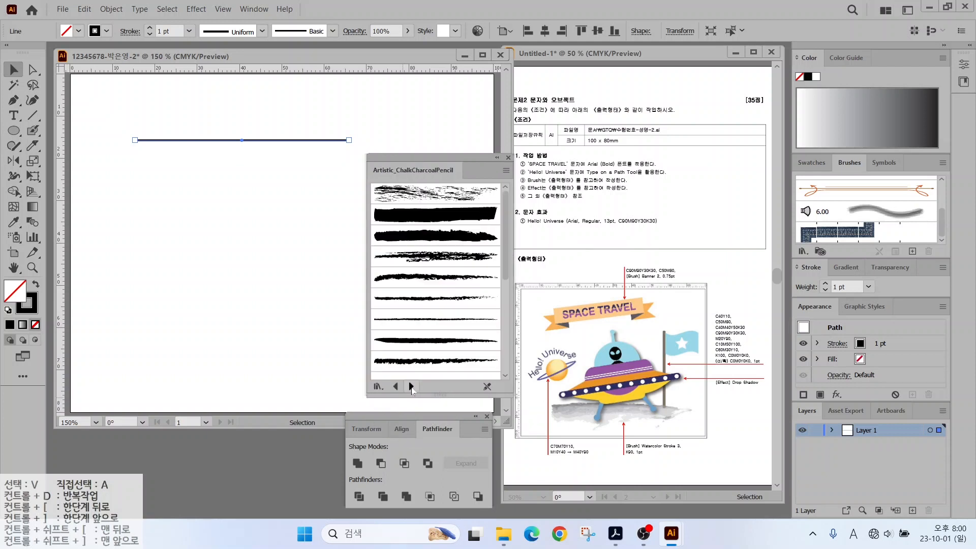
pyautogui.click(411, 386)
pyautogui.click(411, 386)
pyautogui.click(411, 387)
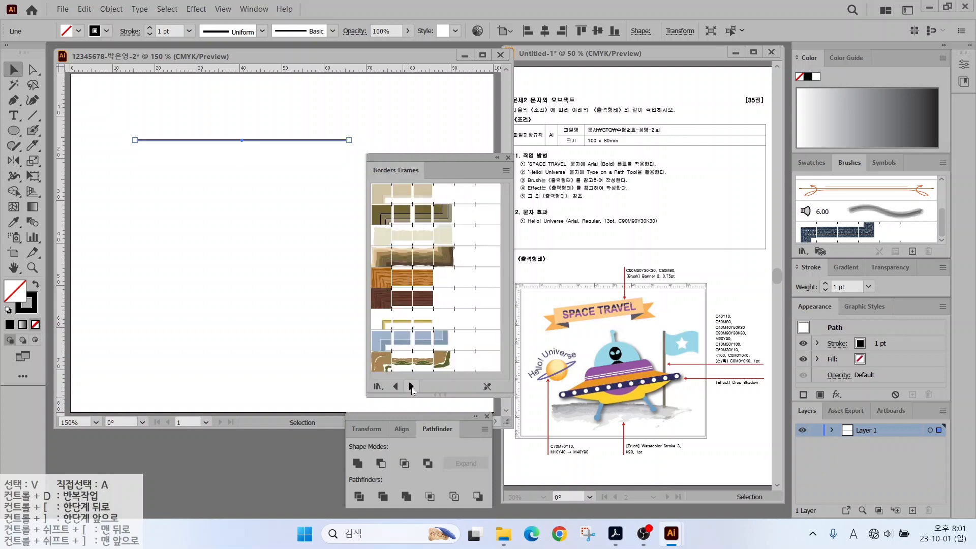
pyautogui.click(411, 387)
pyautogui.click(411, 386)
pyautogui.click(411, 387)
pyautogui.click(422, 216)
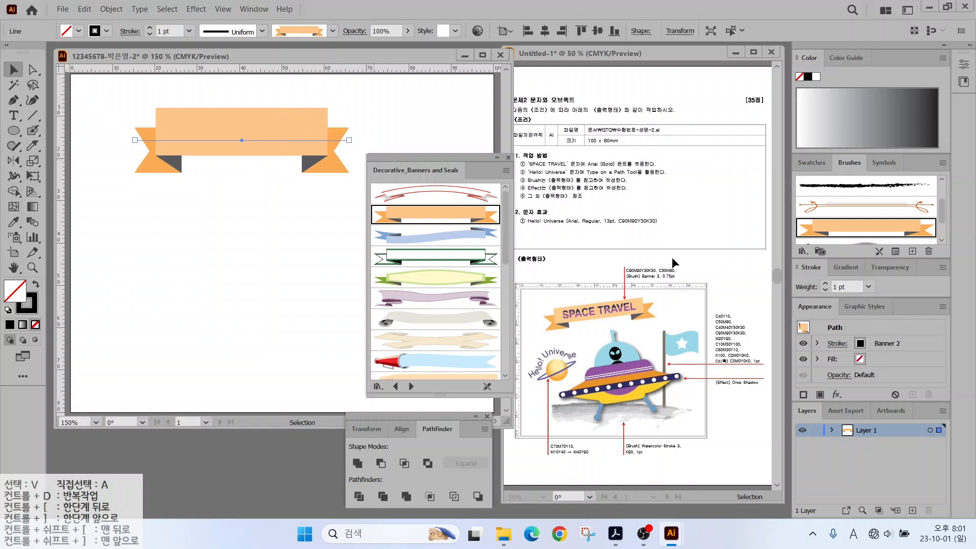
# Set the banner's stroke weight to 0.75 pt.
pyautogui.moveTo(659, 272); pyautogui.dragTo(703, 232)
pyautogui.moveTo(846, 279); pyautogui.dragTo(901, 246)
pyautogui.press('Escape')
pyautogui.click(868, 286)
pyautogui.click(885, 37)
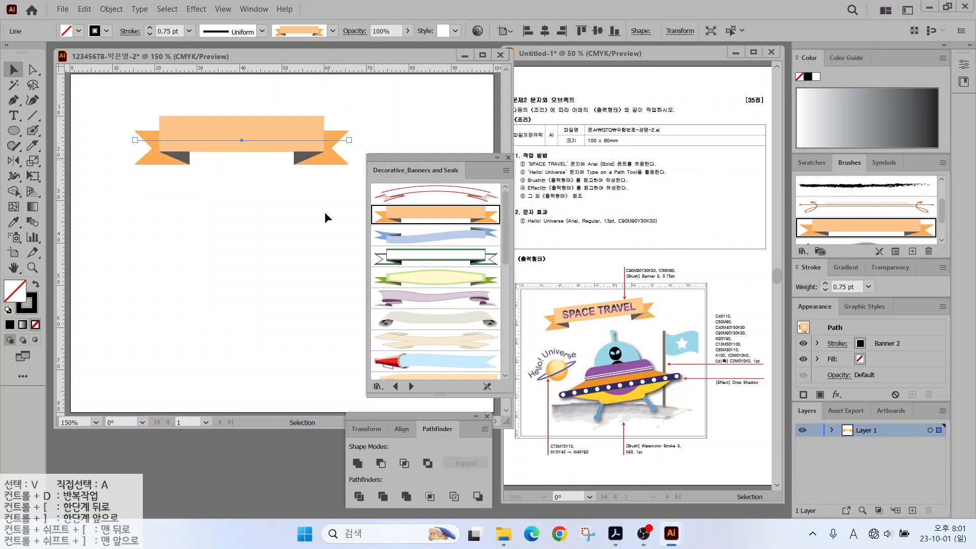
# Tilt the banner by raising its right end and extend its left end outward.
pyautogui.moveTo(349, 140); pyautogui.dragTo(379, 106)
pyautogui.moveTo(134, 139); pyautogui.dragTo(96, 149)
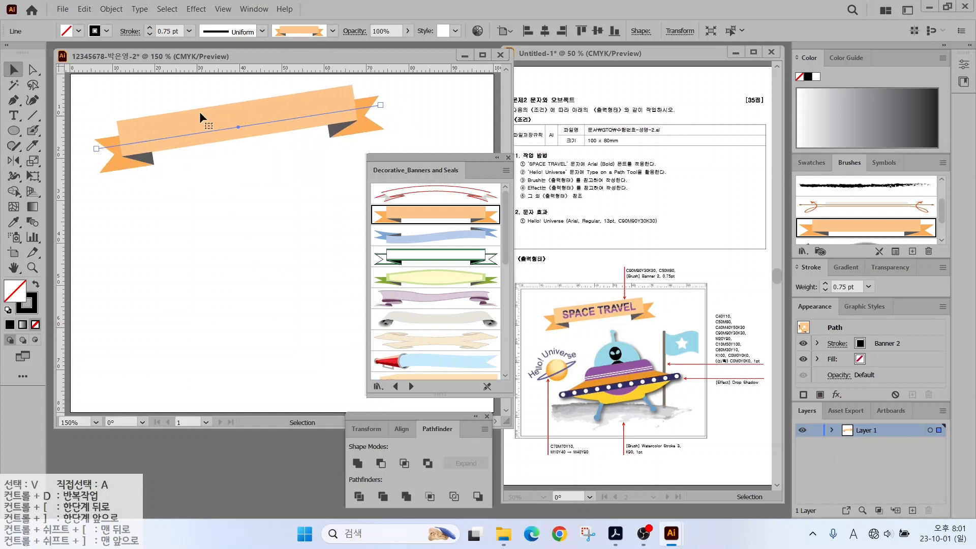
pyautogui.moveTo(380, 105); pyautogui.dragTo(375, 106)
pyautogui.click(158, 100)
pyautogui.click(13, 116)
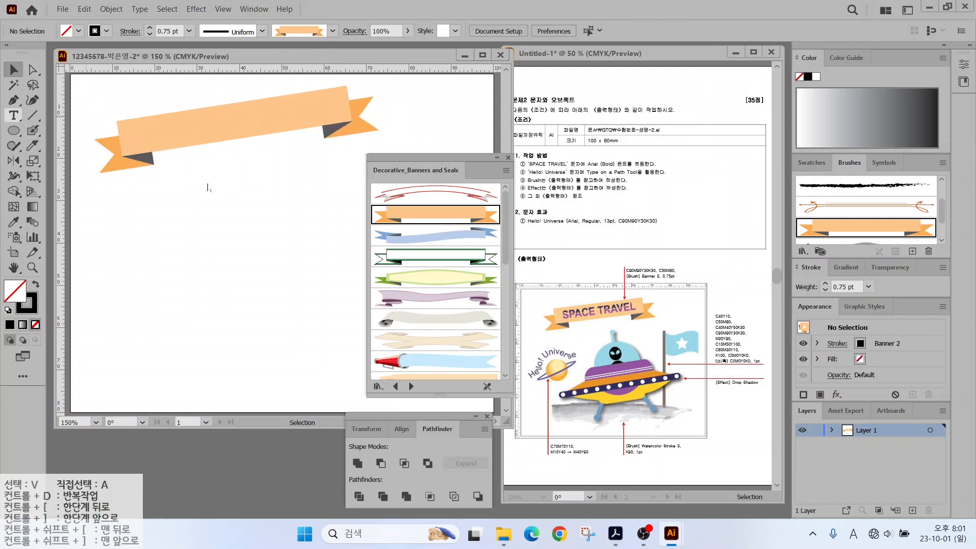
# Close the banner brush library and type 'SPACE TRAVEL' below the banner.
pyautogui.click(171, 189)
pyautogui.press('Escape')
pyautogui.click(508, 158)
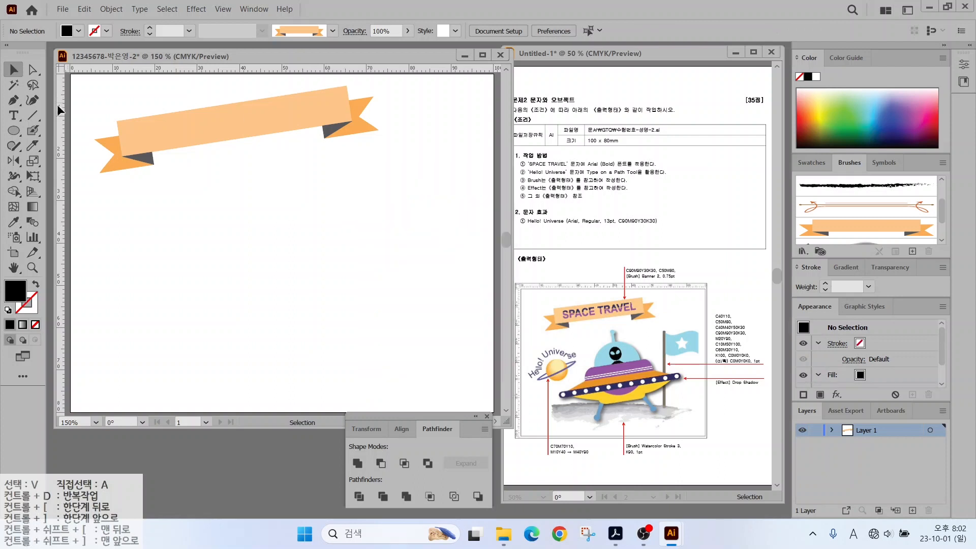
pyautogui.press('t')
pyautogui.click(198, 209)
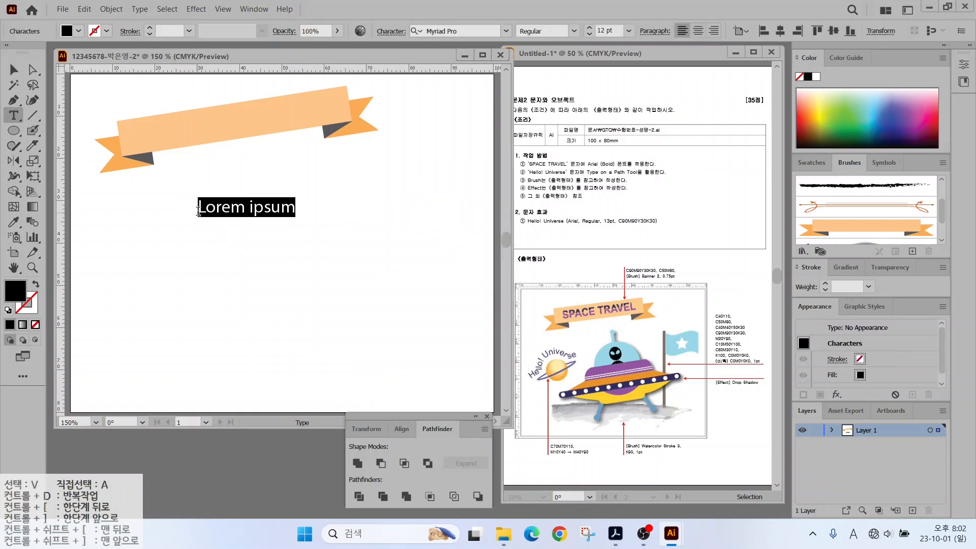
pyautogui.press('capslock')
pyautogui.write('SPACE TRAVEL')
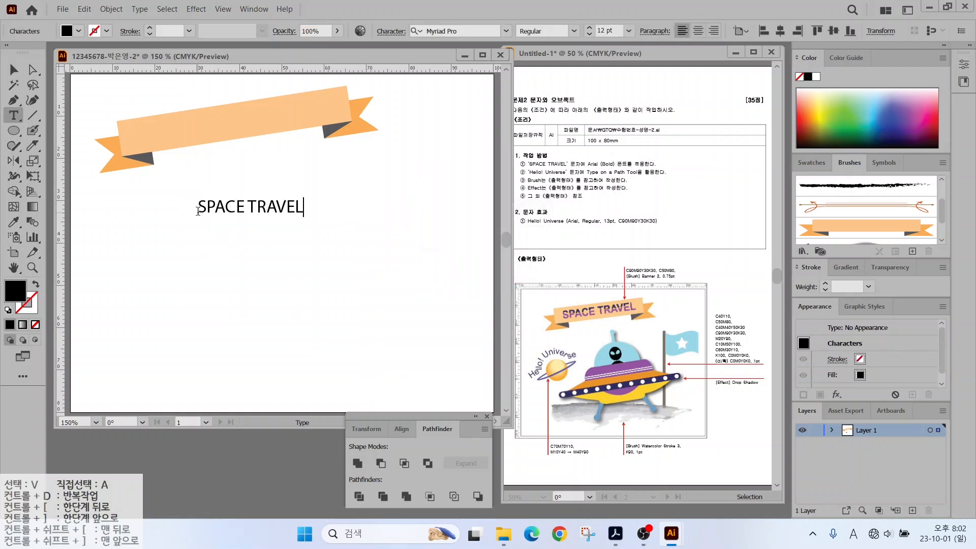
pyautogui.press('Escape')
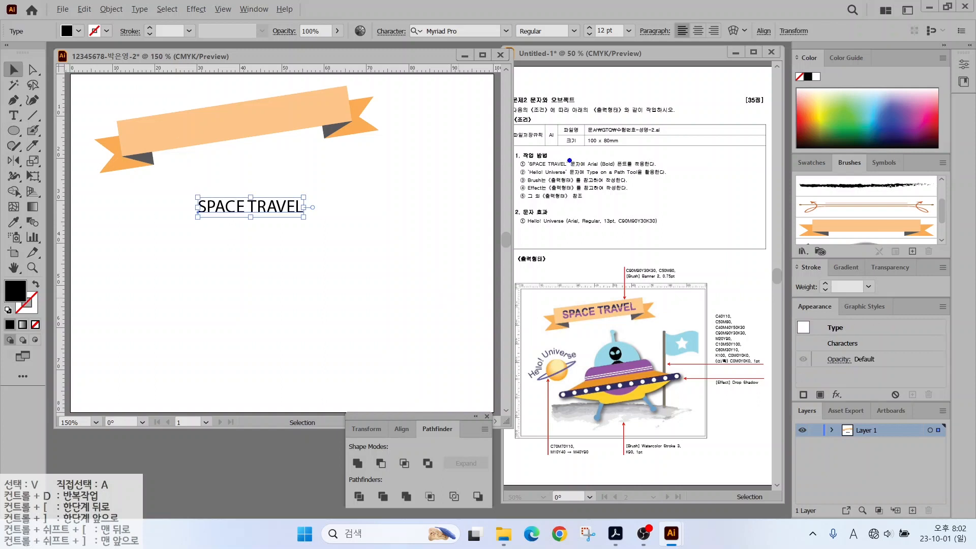
# Set the SPACE TRAVEL font to Arial Bold.
pyautogui.moveTo(592, 159); pyautogui.dragTo(619, 133)
pyautogui.press('Escape')
pyautogui.click(506, 31)
pyautogui.click(559, 94)
pyautogui.click(574, 31)
pyautogui.click(548, 68)
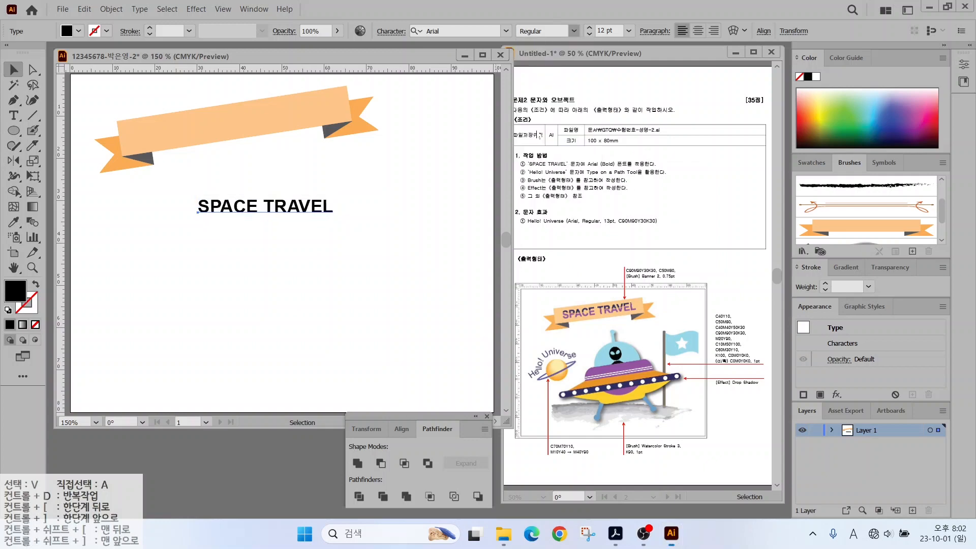
# Fill the text with dark navy C90 M90 Y30 K30.
pyautogui.doubleClick(15, 291)
pyautogui.moveTo(621, 287); pyautogui.dragTo(574, 270)
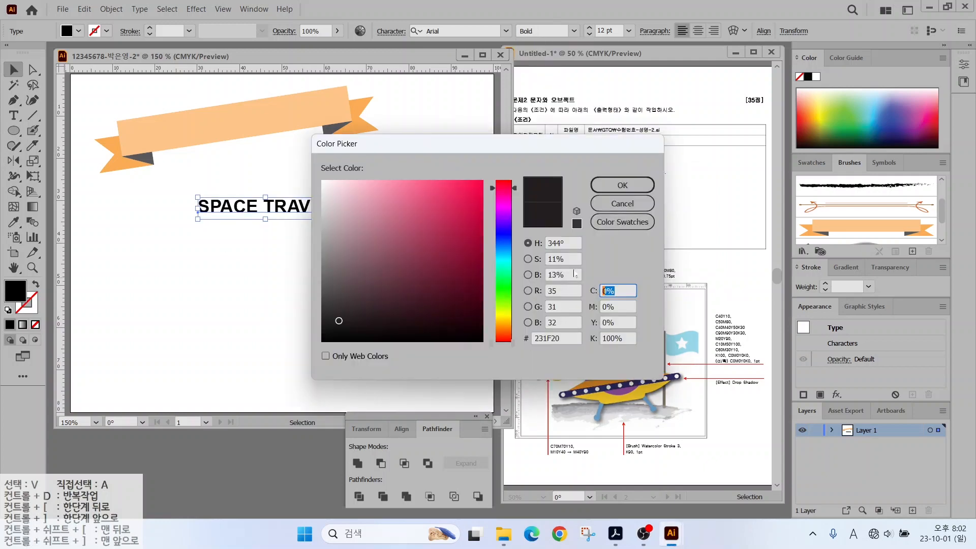
pyautogui.write('90')
pyautogui.press('Tab')
pyautogui.write('90')
pyautogui.press('Tab')
pyautogui.write('30')
pyautogui.press('Tab')
pyautogui.write('30')
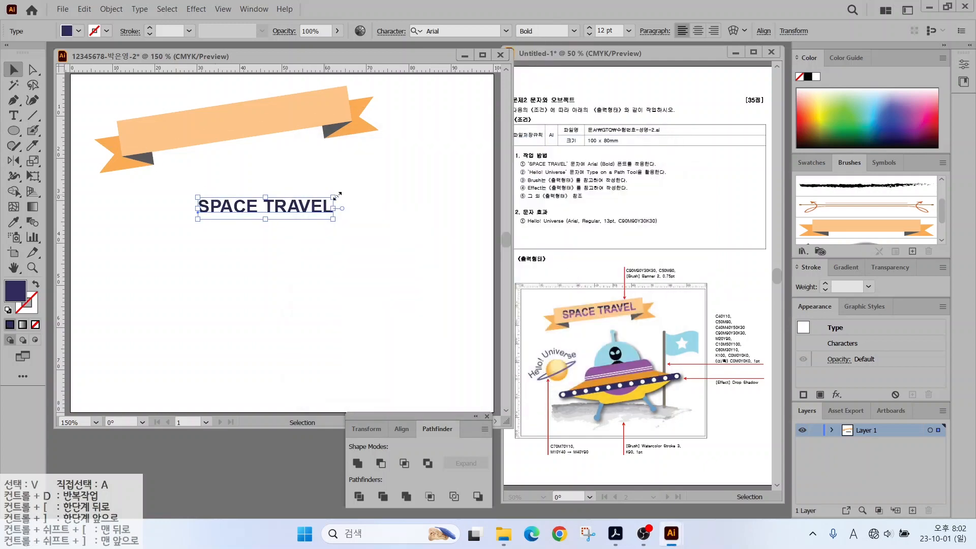
# Enlarge SPACE TRAVEL to about 14 pt and move it just below the banner.
pyautogui.moveTo(333, 219); pyautogui.dragTo(356, 233)
pyautogui.moveTo(293, 207); pyautogui.dragTo(259, 180)
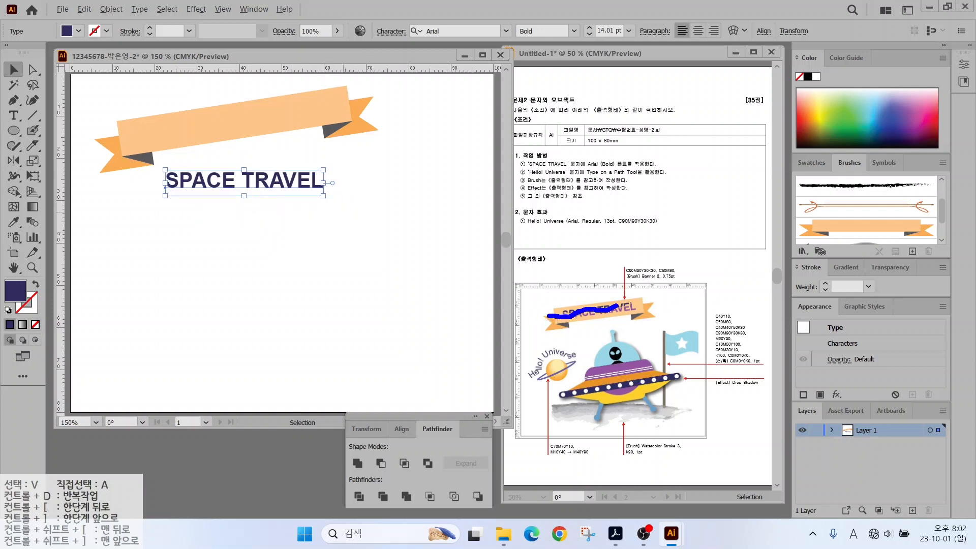
pyautogui.moveTo(617, 305); pyautogui.dragTo(645, 304)
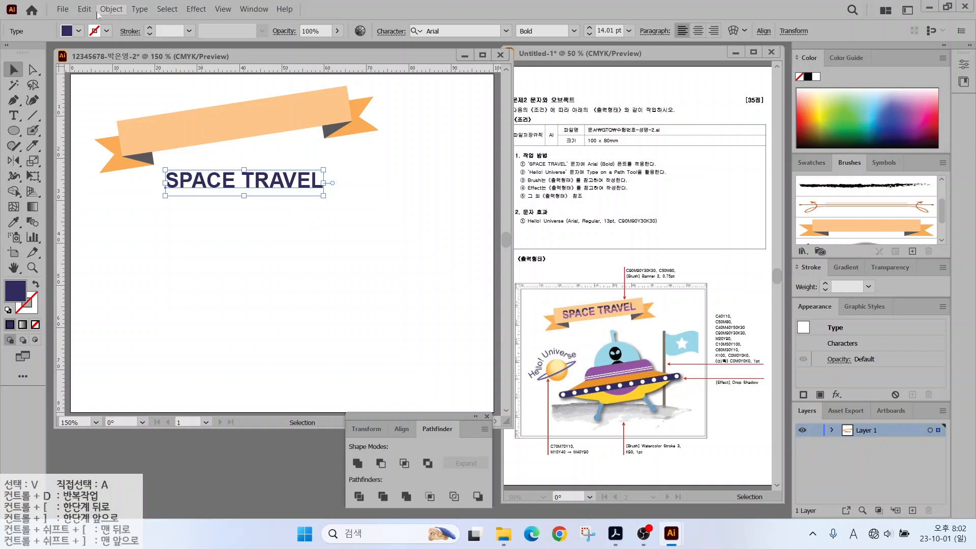
# Convert SPACE TRAVEL to outlines and select all its letters in isolation mode.
pyautogui.click(140, 9)
pyautogui.click(170, 225)
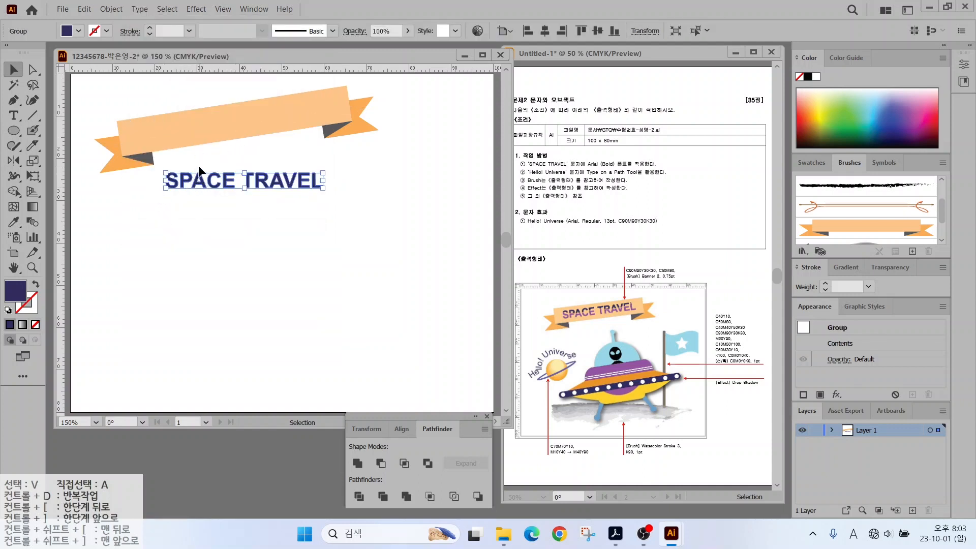
pyautogui.doubleClick(198, 182)
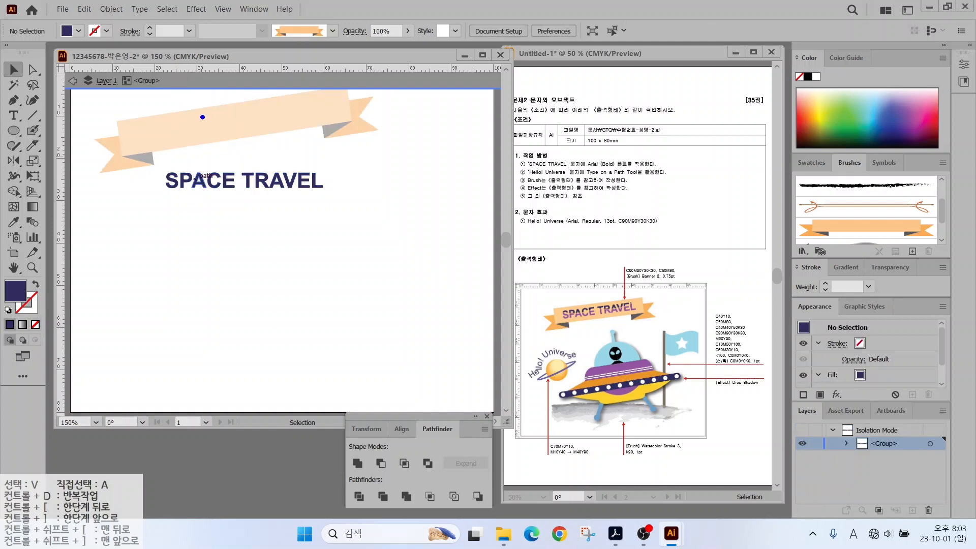
pyautogui.moveTo(202, 117); pyautogui.dragTo(246, 61)
pyautogui.moveTo(154, 151)
pyautogui.mouseDown()
pyautogui.moveTo(316, 208)
pyautogui.moveTo(364, 209)
pyautogui.mouseUp()
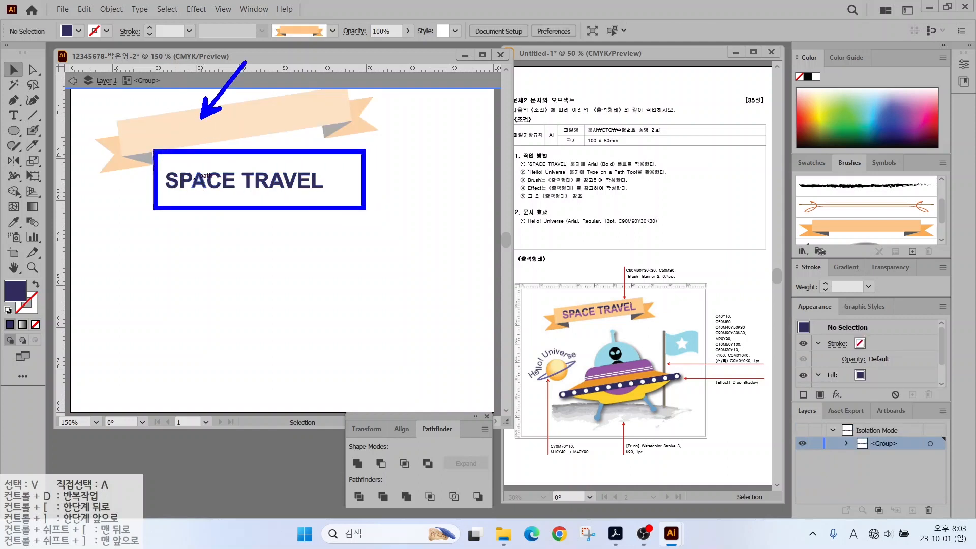
pyautogui.press('Escape')
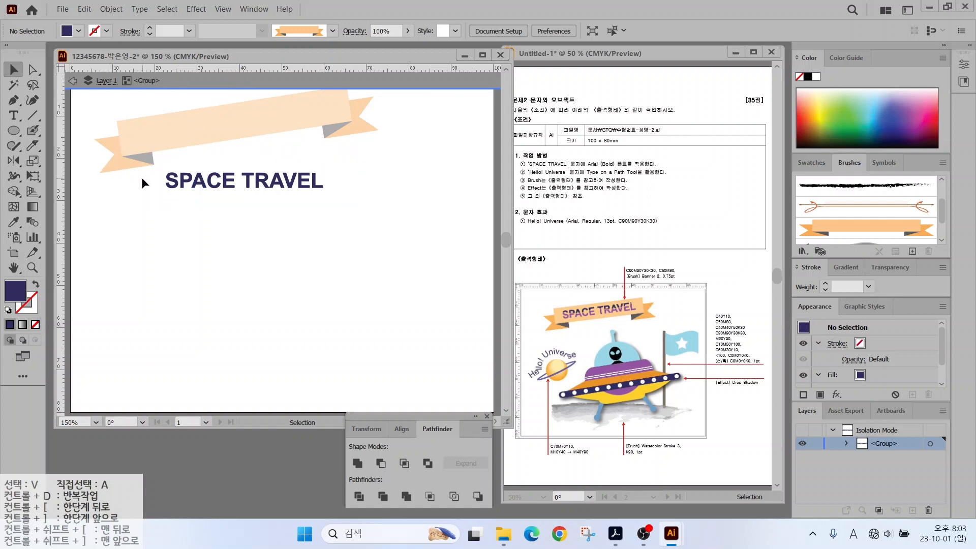
pyautogui.click(173, 178)
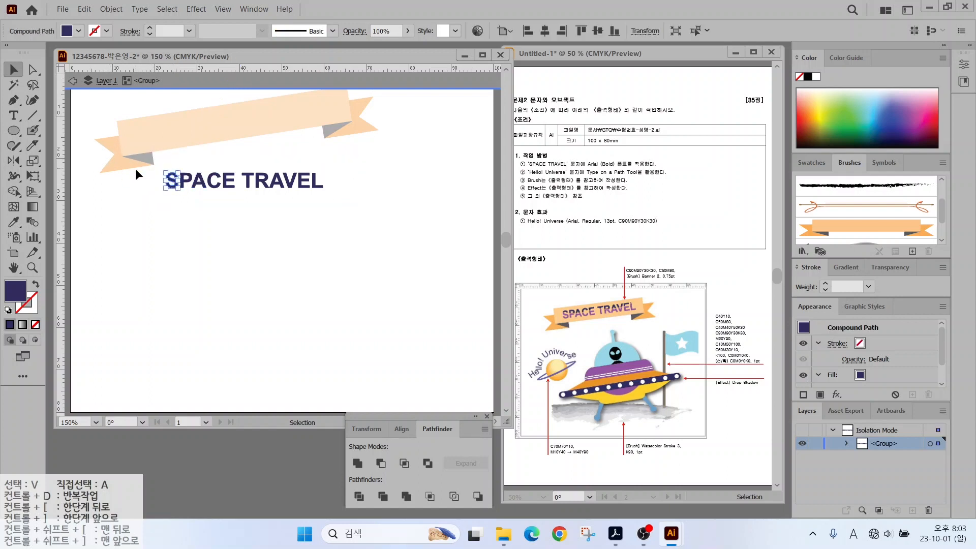
pyautogui.moveTo(163, 191); pyautogui.dragTo(336, 170)
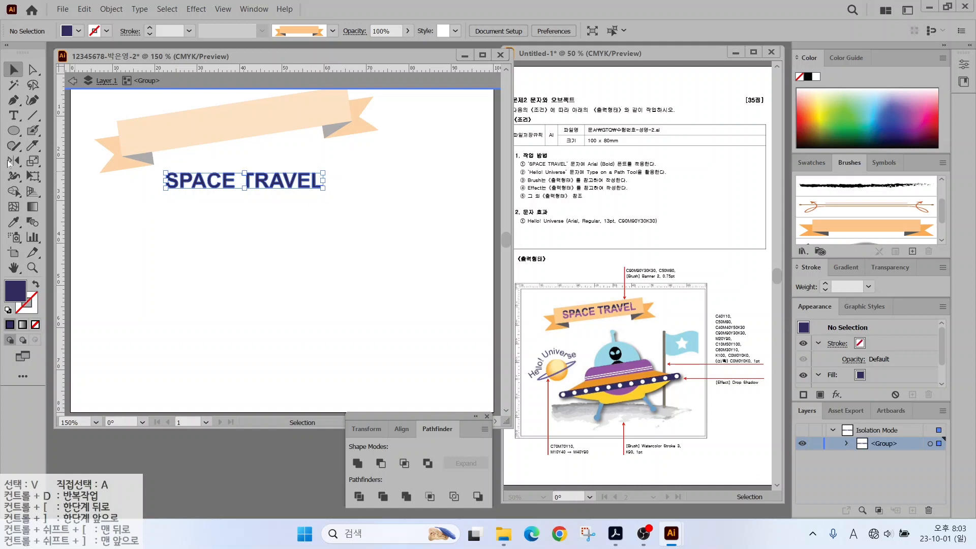
# Cut the letters horizontally through their middle with the Knife and select the lower halves.
pyautogui.click(33, 146)
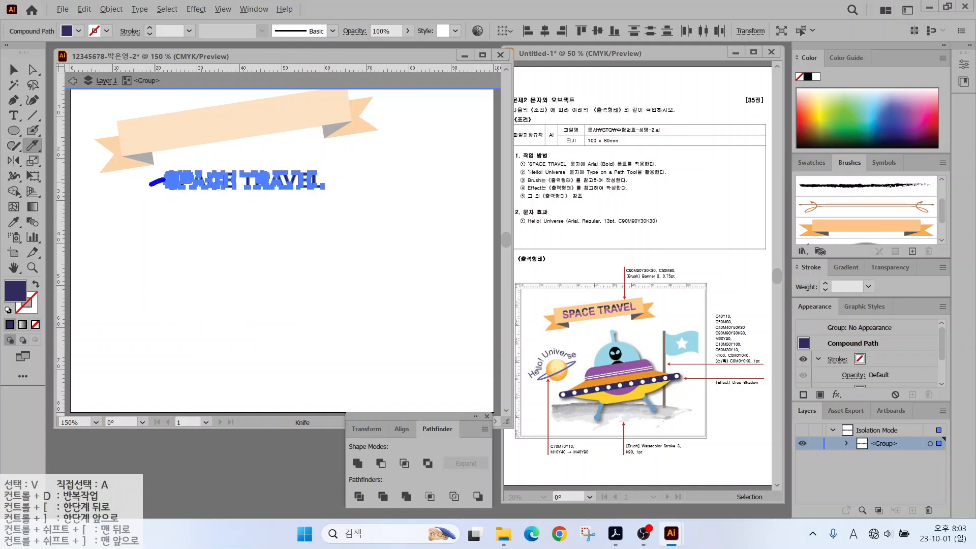
pyautogui.moveTo(164, 179); pyautogui.dragTo(347, 175)
pyautogui.moveTo(150, 184); pyautogui.dragTo(148, 185)
pyautogui.moveTo(230, 183); pyautogui.dragTo(355, 174)
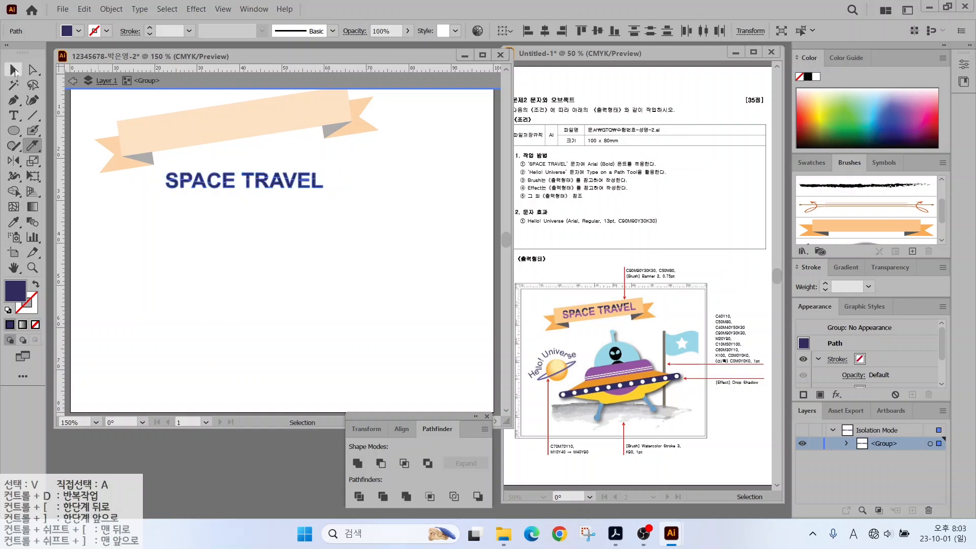
pyautogui.press('v')
pyautogui.click(141, 208)
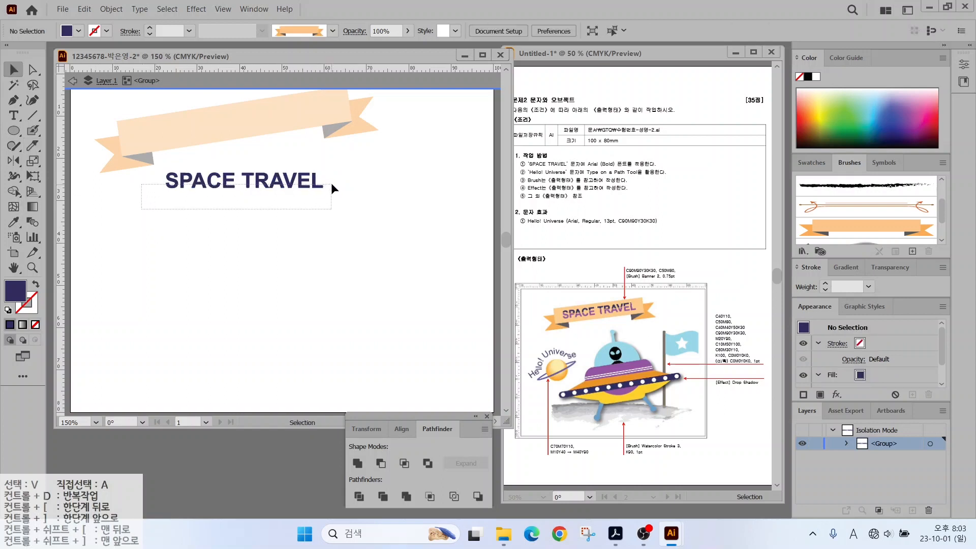
pyautogui.click(328, 183)
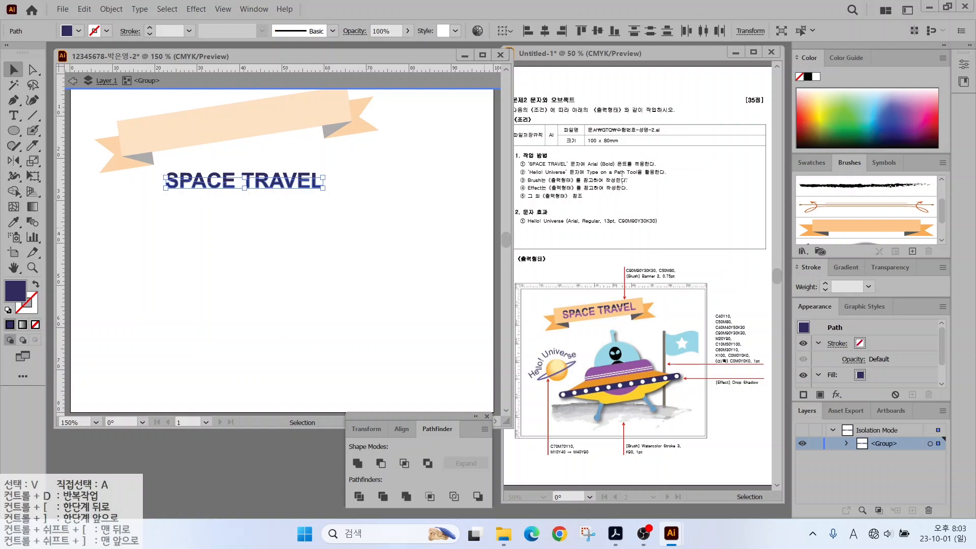
# Fill the lower halves purple C50 M80 Y0 K30 and nudge them slightly down.
pyautogui.doubleClick(11, 296)
pyautogui.press('Tab')
pyautogui.write('50')
pyautogui.press('Tab')
pyautogui.write('80')
pyautogui.press('Tab')
pyautogui.write('0')
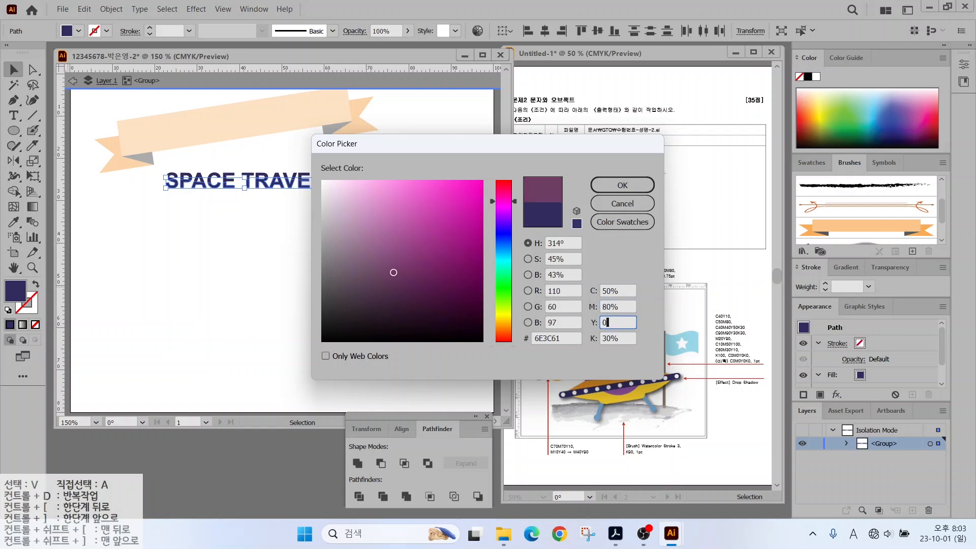
pyautogui.press('Return')
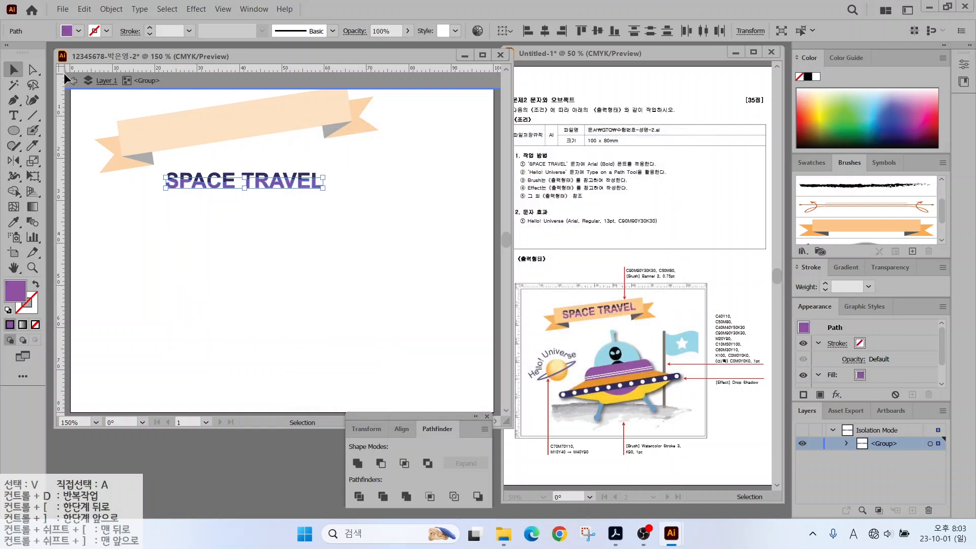
pyautogui.press('Down')
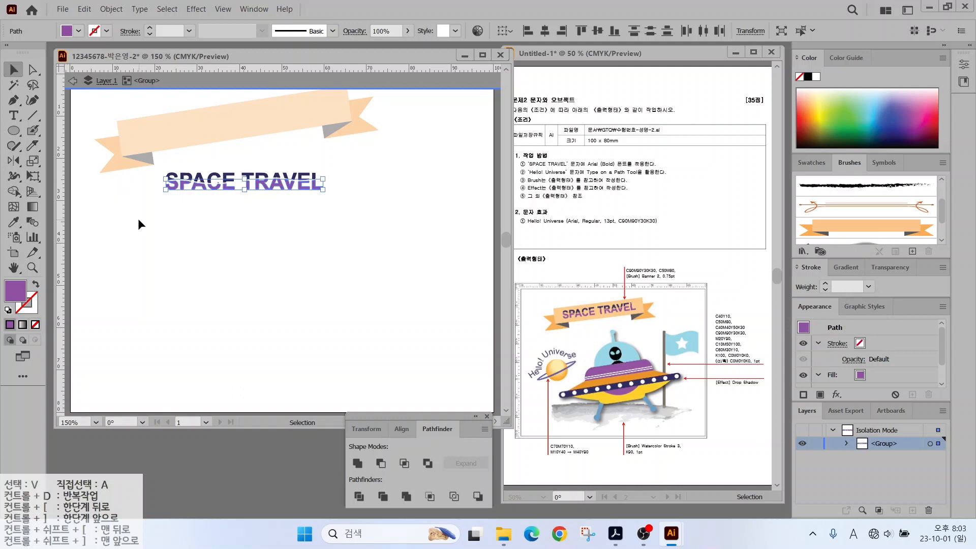
pyautogui.click(239, 237)
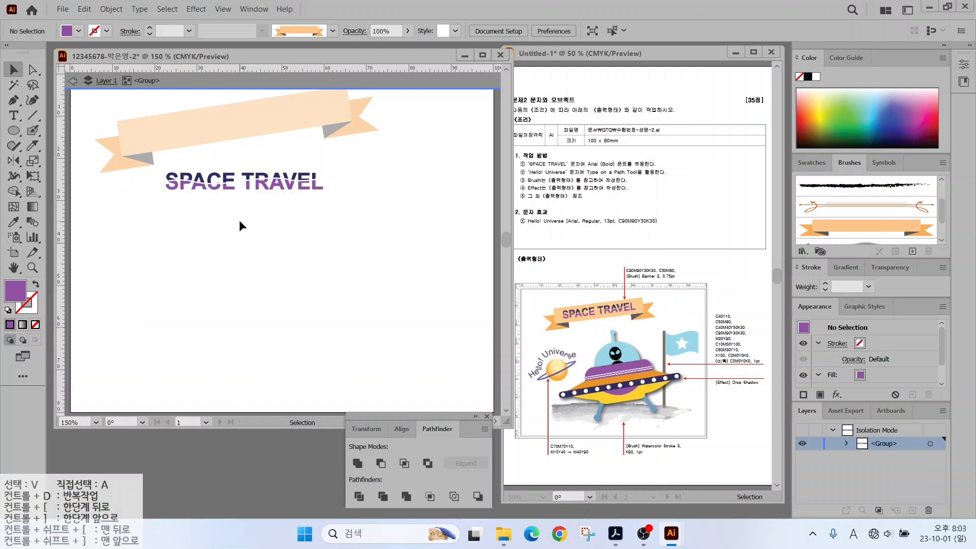
# Exit isolation mode and rotate the SPACE TRAVEL group to sit on the banner.
pyautogui.doubleClick(240, 220)
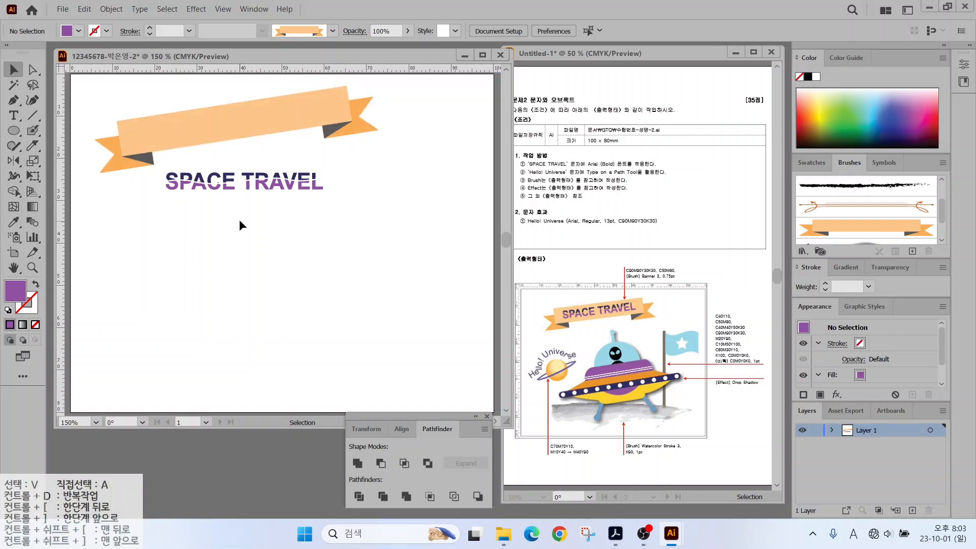
pyautogui.click(170, 136)
pyautogui.click(152, 229)
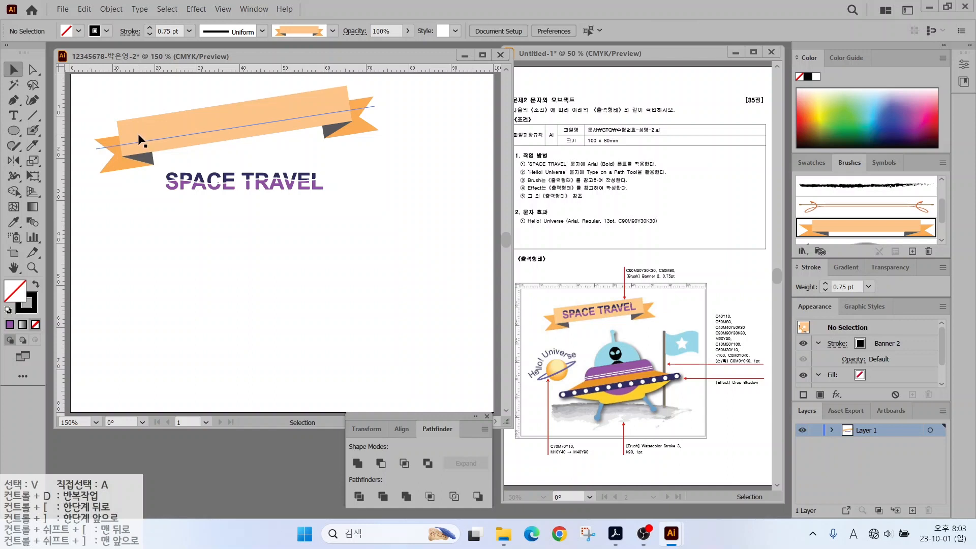
pyautogui.click(138, 134)
pyautogui.click(200, 222)
pyautogui.click(197, 182)
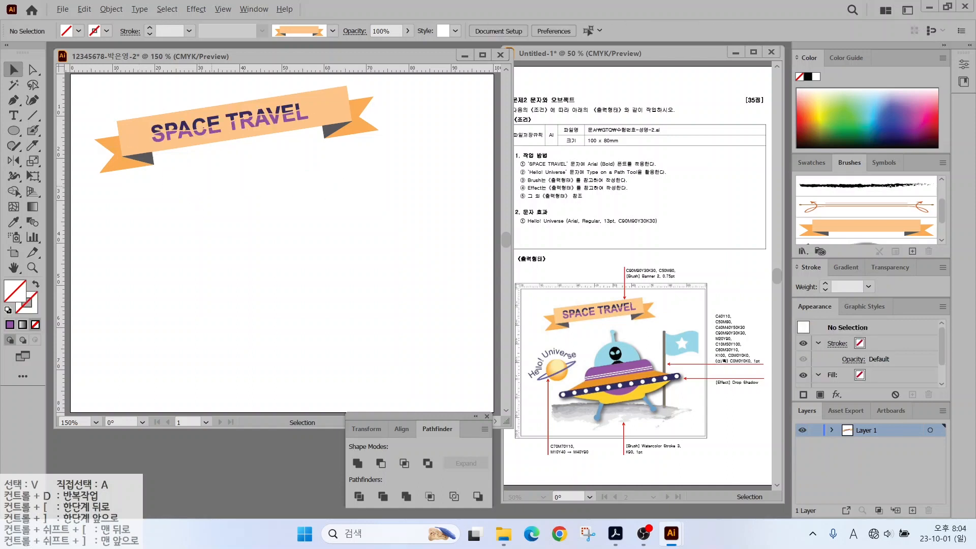
pyautogui.moveTo(592, 381); pyautogui.dragTo(667, 336)
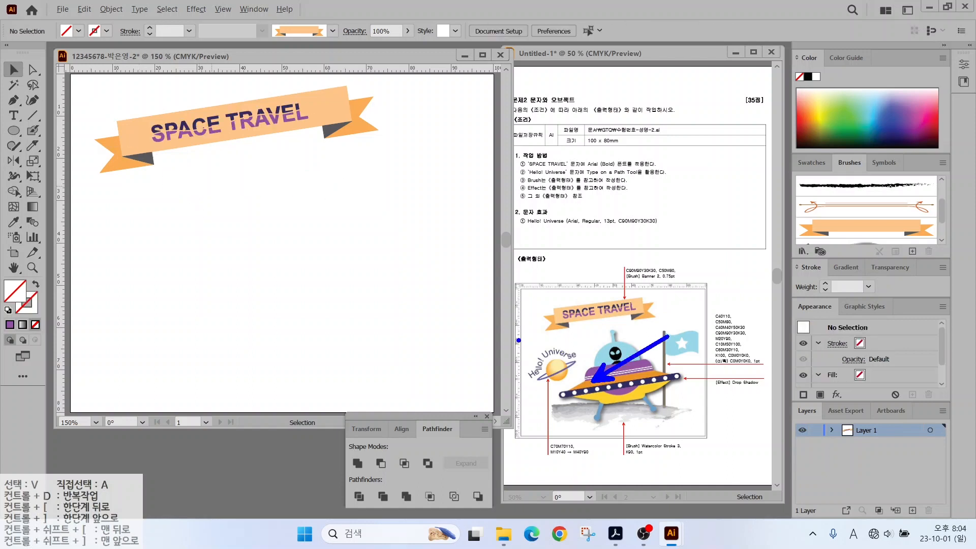
pyautogui.press('Escape')
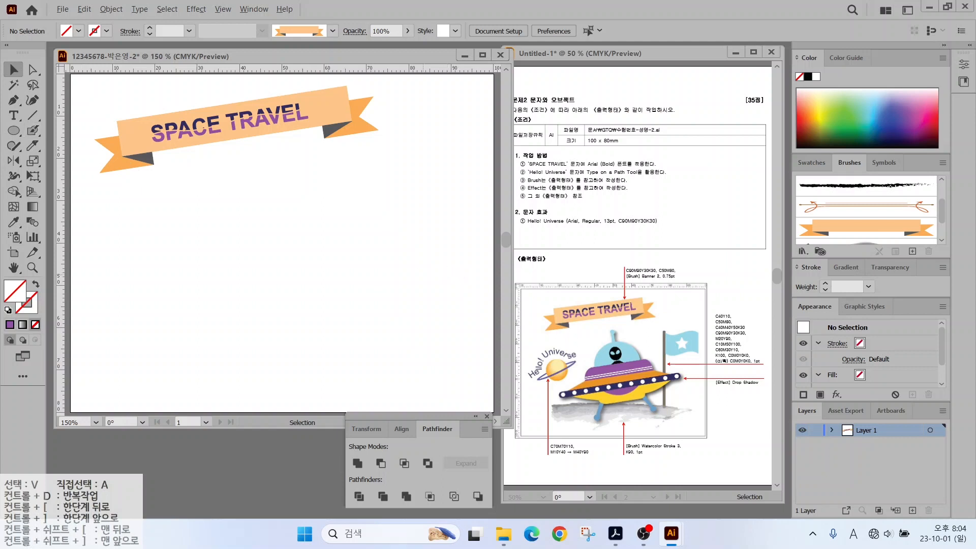
# Draw a long thin navy rounded-rectangle bar and shift it slightly left and up.
pyautogui.moveTo(186, 275); pyautogui.dragTo(390, 276)
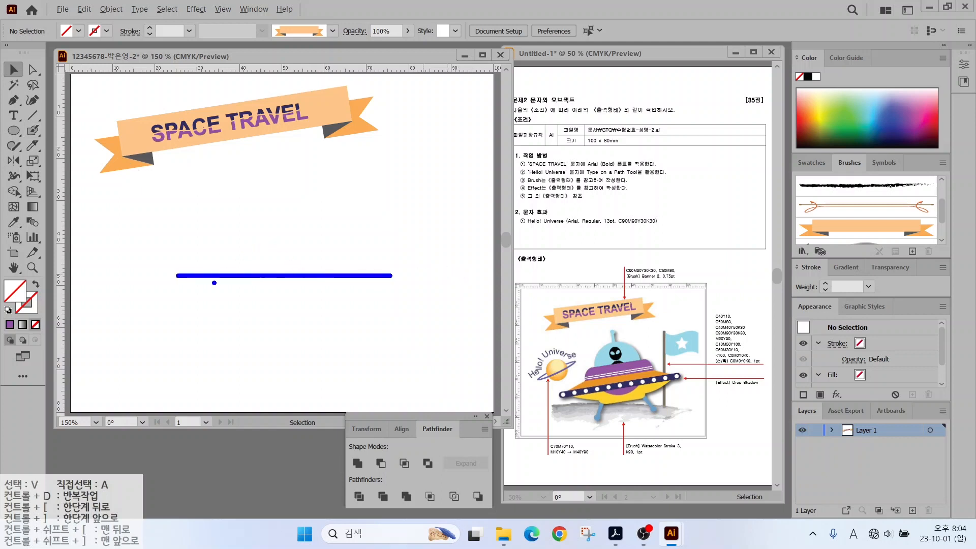
pyautogui.moveTo(194, 292); pyautogui.dragTo(387, 242)
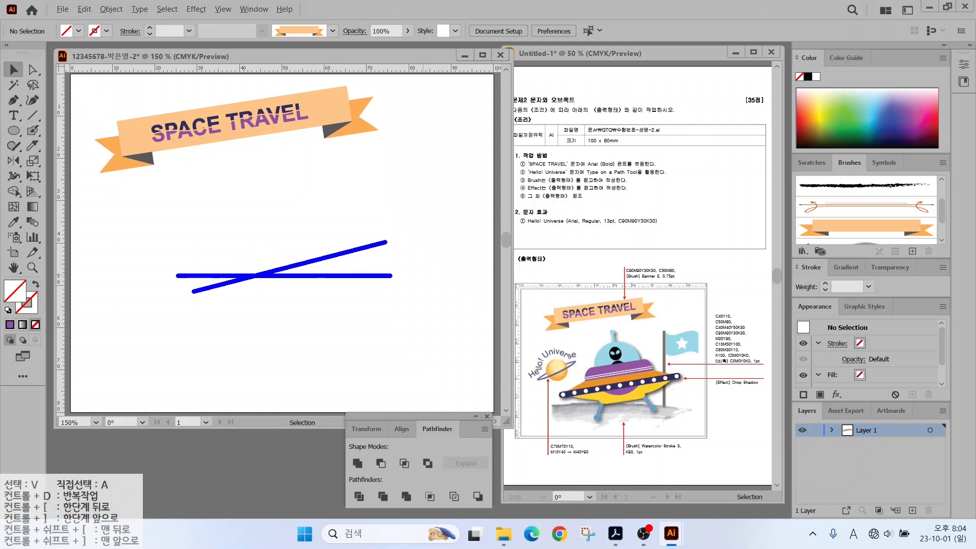
pyautogui.press('Escape')
pyautogui.moveTo(14, 130)
pyautogui.mouseDown()
pyautogui.moveTo(89, 130)
pyautogui.moveTo(89, 147)
pyautogui.mouseUp()
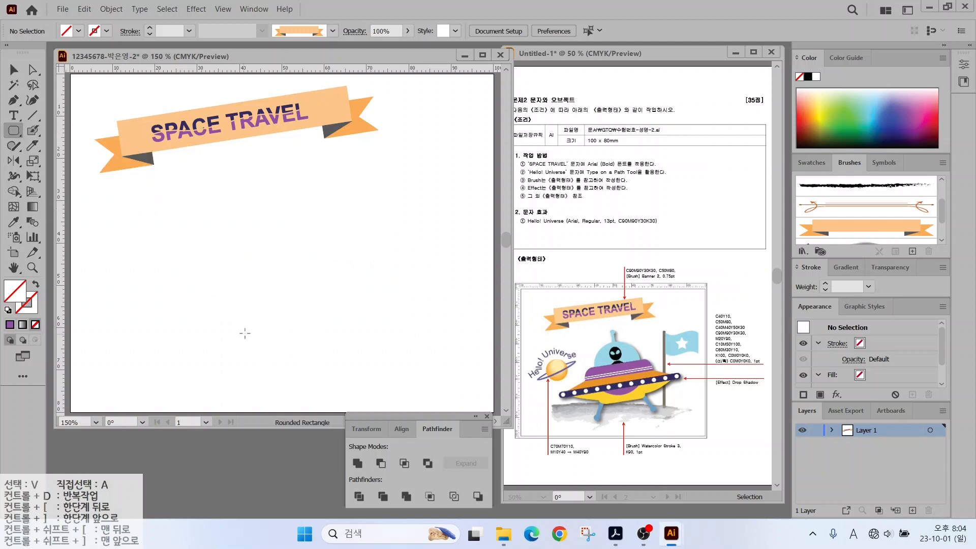
pyautogui.moveTo(185, 260)
pyautogui.mouseDown()
pyautogui.moveTo(414, 286)
pyautogui.moveTo(451, 274)
pyautogui.mouseUp()
pyautogui.click(812, 162)
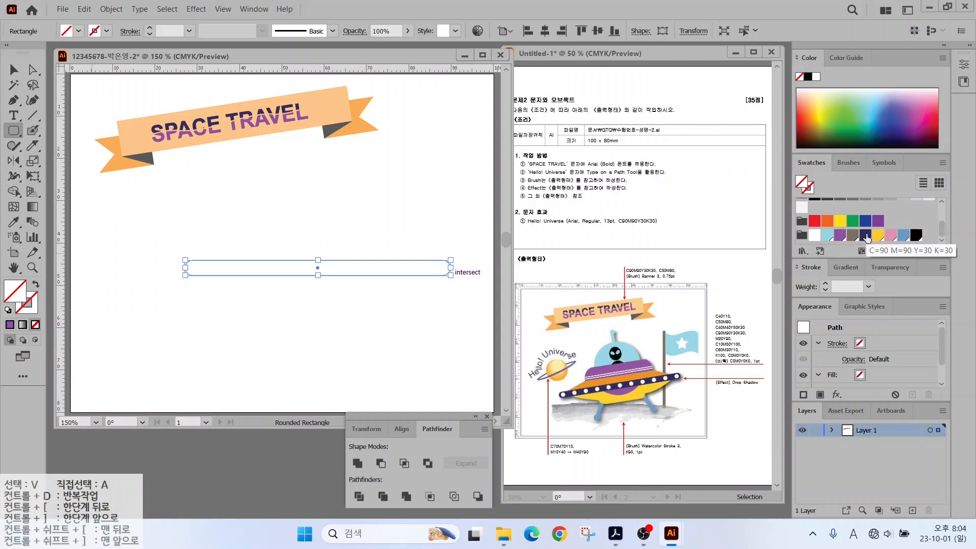
pyautogui.click(864, 234)
pyautogui.click(11, 69)
pyautogui.moveTo(194, 268); pyautogui.dragTo(158, 260)
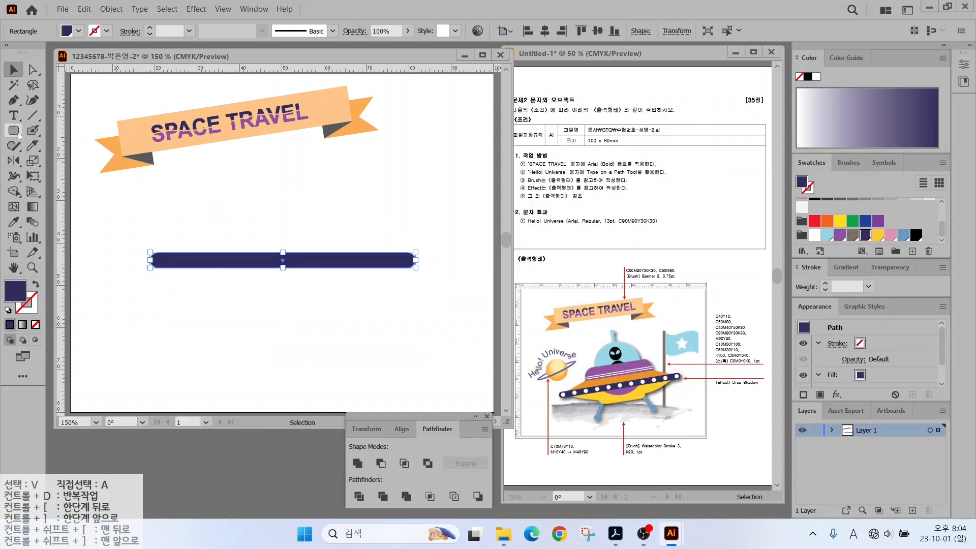
# Place a small white circle at each end of the navy bar.
pyautogui.moveTo(18, 135); pyautogui.dragTo(47, 158)
pyautogui.moveTo(157, 254); pyautogui.dragTo(167, 265)
pyautogui.click(813, 235)
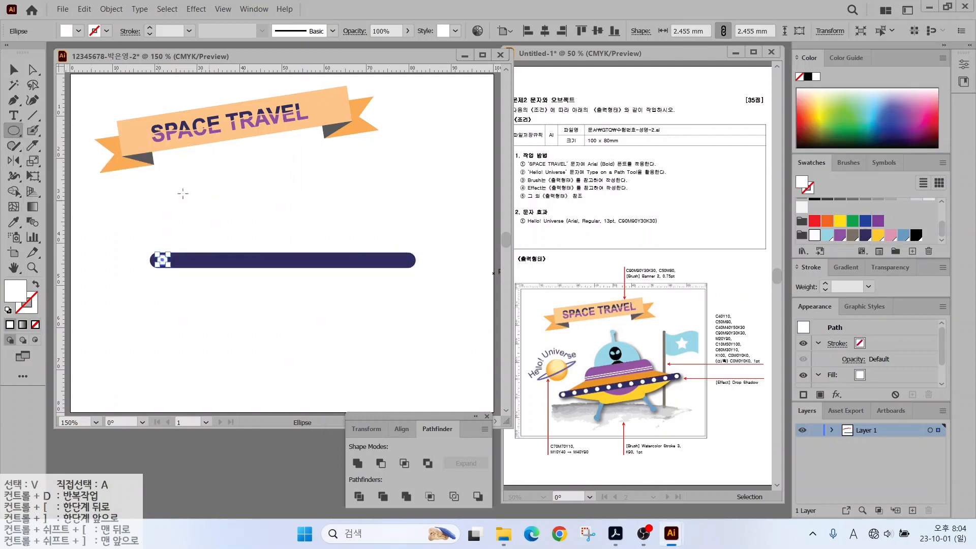
pyautogui.press('v')
pyautogui.click(310, 306)
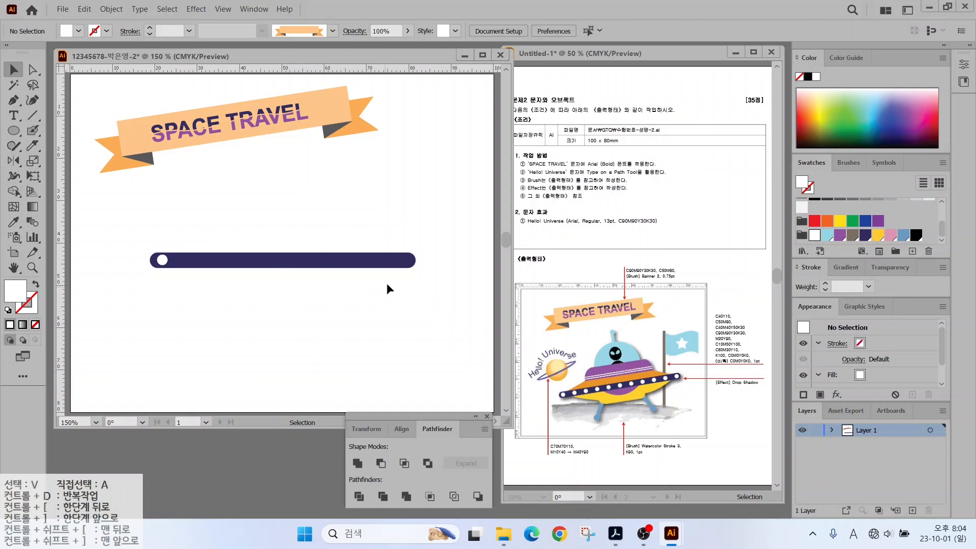
pyautogui.click(163, 260)
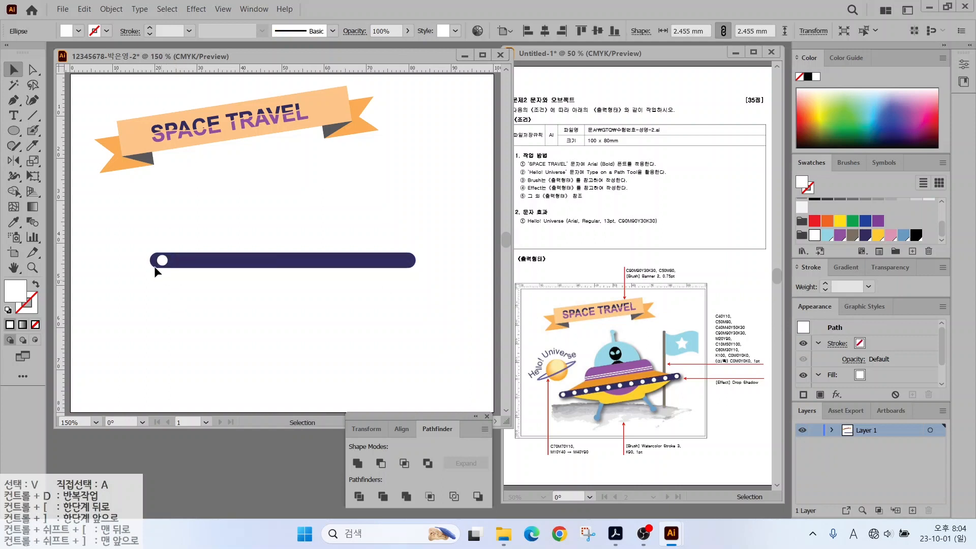
pyautogui.click(154, 267)
pyautogui.moveTo(164, 260); pyautogui.dragTo(405, 261)
pyautogui.click(239, 316)
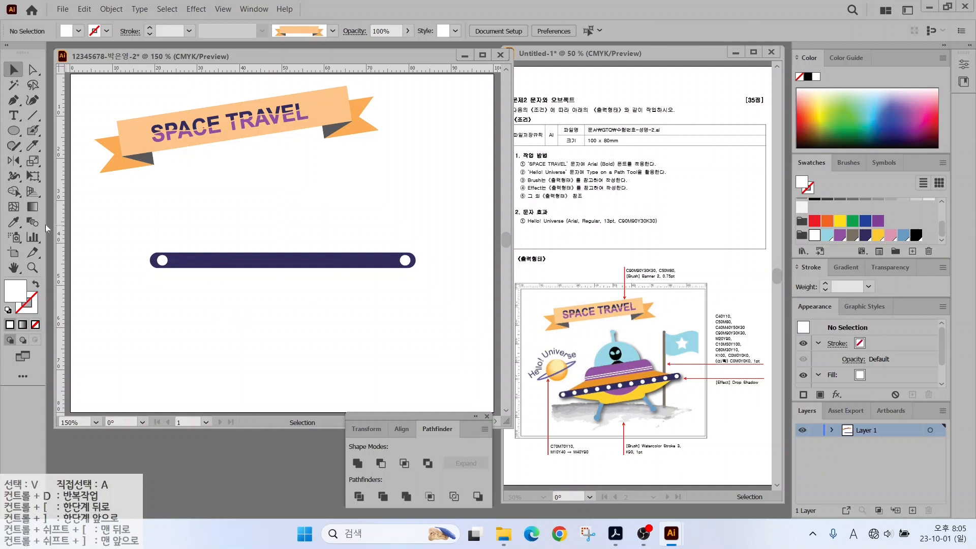
# Blend the two white circles using Specified Steps set to 9.
pyautogui.click(32, 222)
pyautogui.click(162, 261)
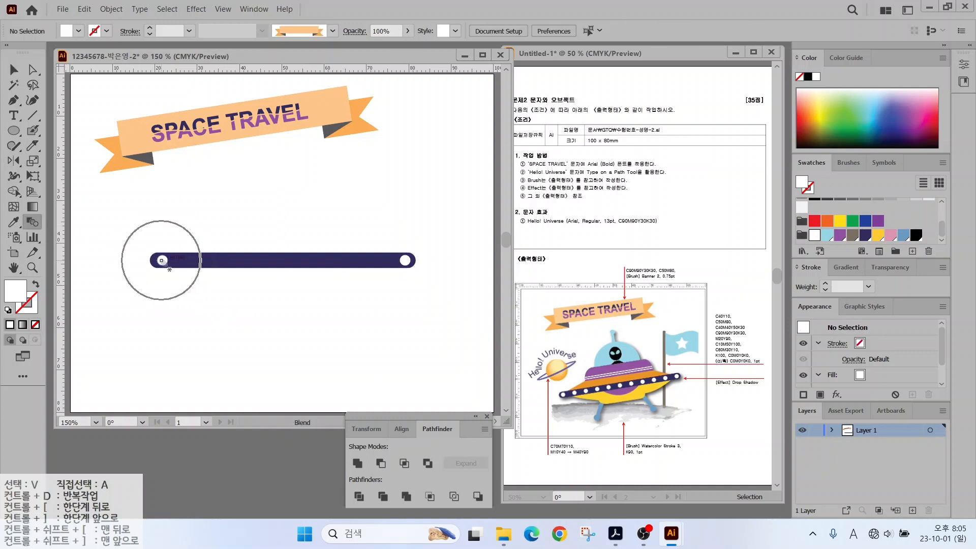
pyautogui.click(406, 261)
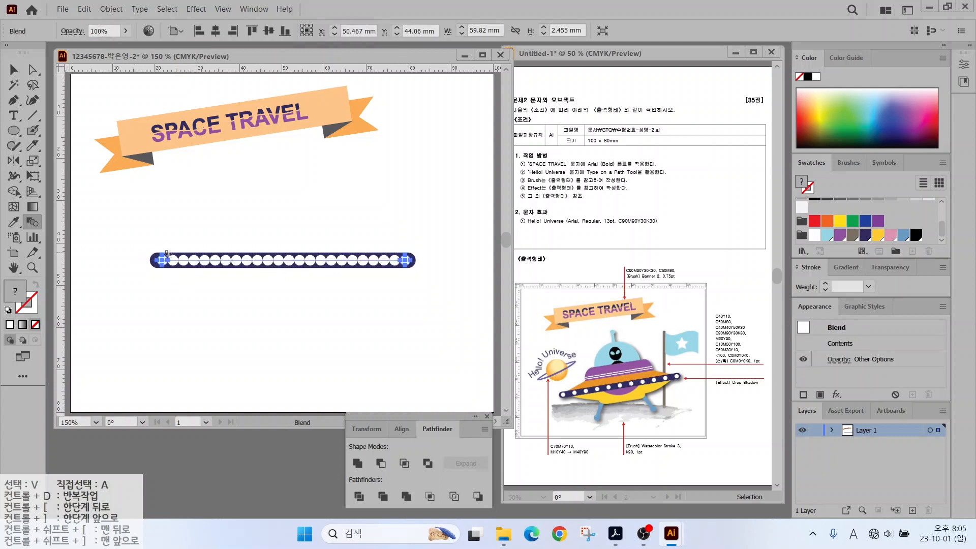
pyautogui.doubleClick(32, 222)
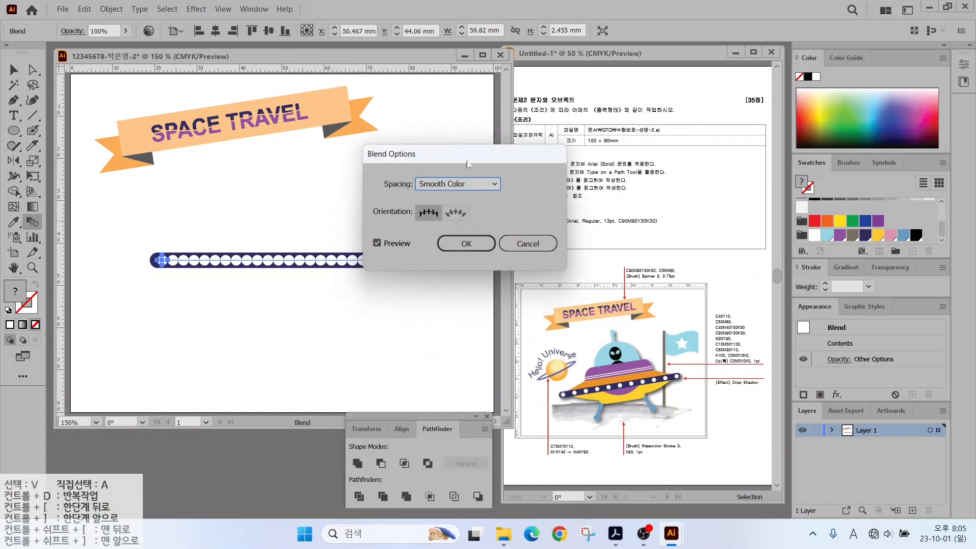
pyautogui.click(444, 183)
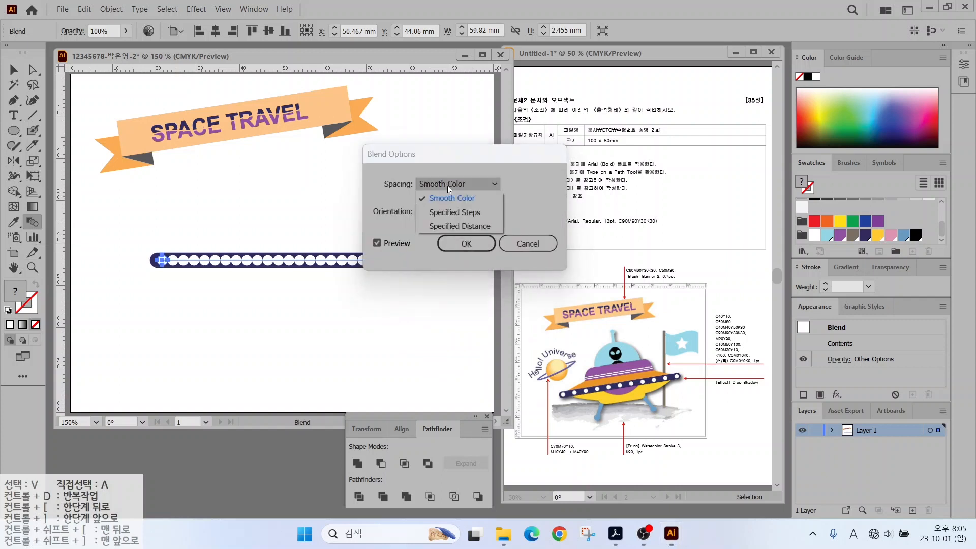
pyautogui.click(459, 210)
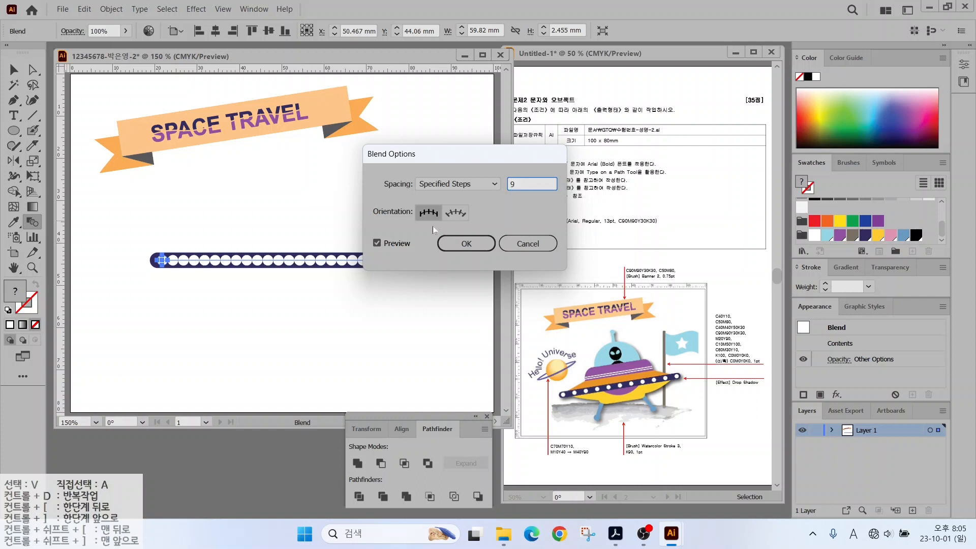
pyautogui.click(382, 244)
pyautogui.click(382, 244)
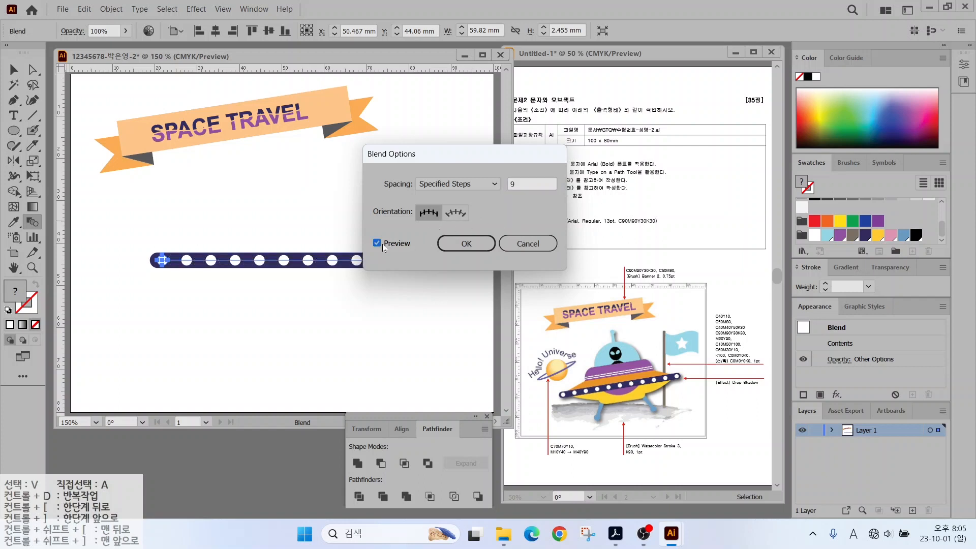
pyautogui.click(473, 241)
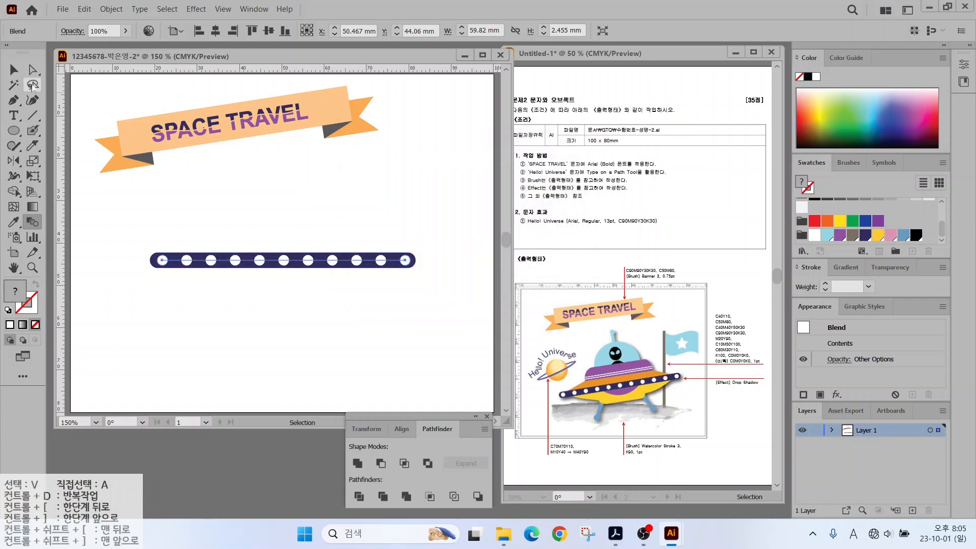
# Pen-draw a yellow trapezoid over the dotted bar and pull its top corner inward.
pyautogui.press('v')
pyautogui.press('p')
pyautogui.moveTo(168, 255); pyautogui.dragTo(202, 233)
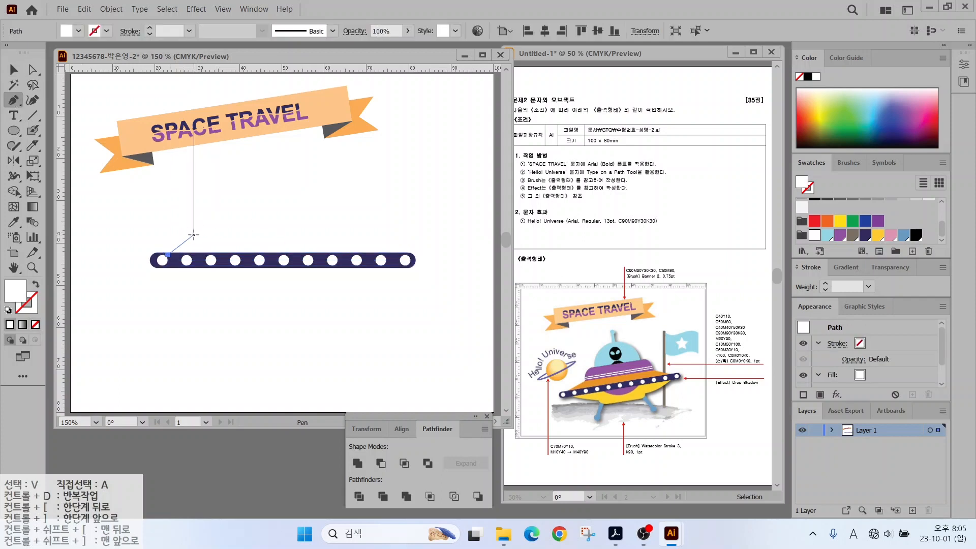
pyautogui.click(378, 234)
pyautogui.click(405, 255)
pyautogui.click(167, 255)
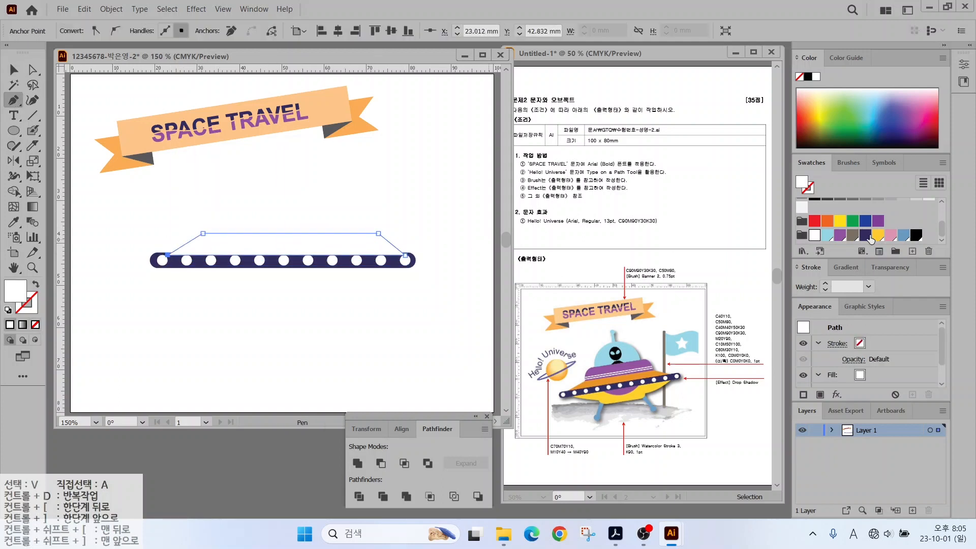
pyautogui.click(877, 234)
pyautogui.click(33, 70)
pyautogui.moveTo(378, 234); pyautogui.dragTo(374, 233)
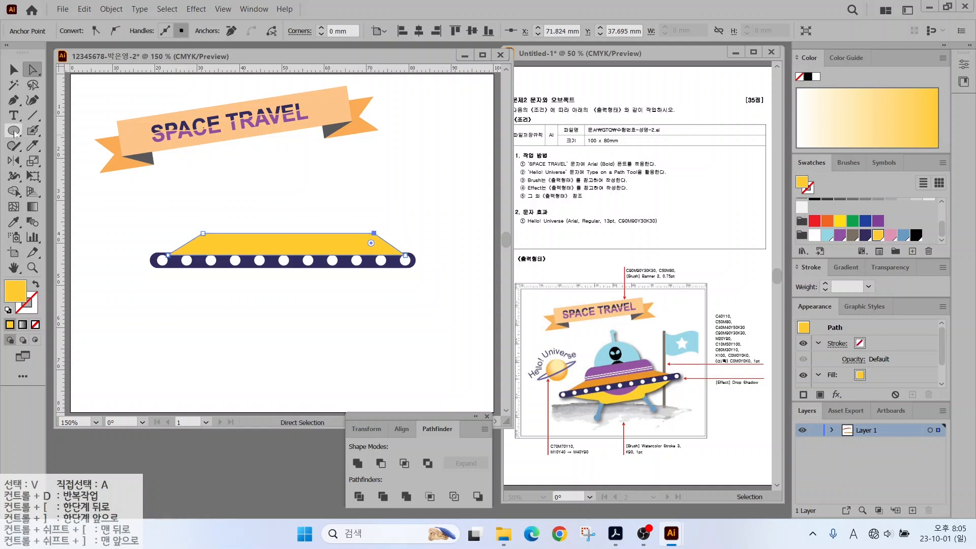
# Draw a pink rounded-rectangle dome and send it with the trapezoid behind the dotted bar.
pyautogui.moveTo(13, 131); pyautogui.dragTo(56, 146)
pyautogui.moveTo(200, 201); pyautogui.dragTo(377, 247)
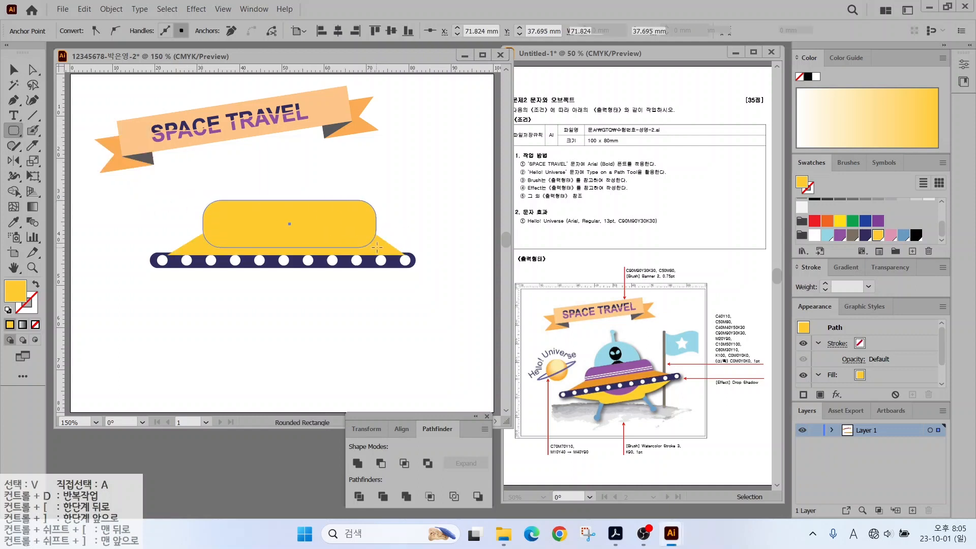
pyautogui.click(890, 235)
pyautogui.press('v')
pyautogui.moveTo(265, 220); pyautogui.dragTo(264, 223)
pyautogui.rightClick(265, 213)
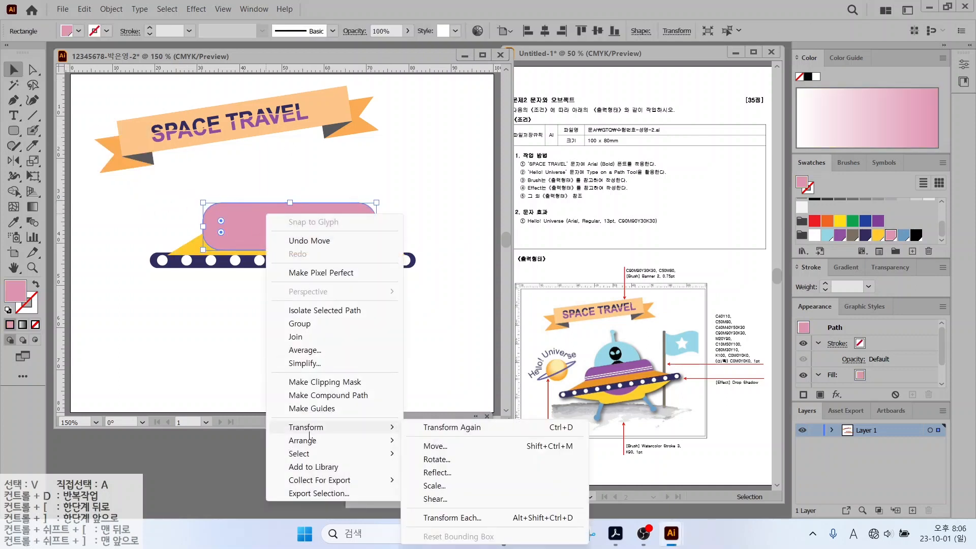
pyautogui.moveTo(331, 441)
pyautogui.click(427, 468)
pyautogui.moveTo(186, 204); pyautogui.dragTo(233, 238)
pyautogui.rightClick(233, 238)
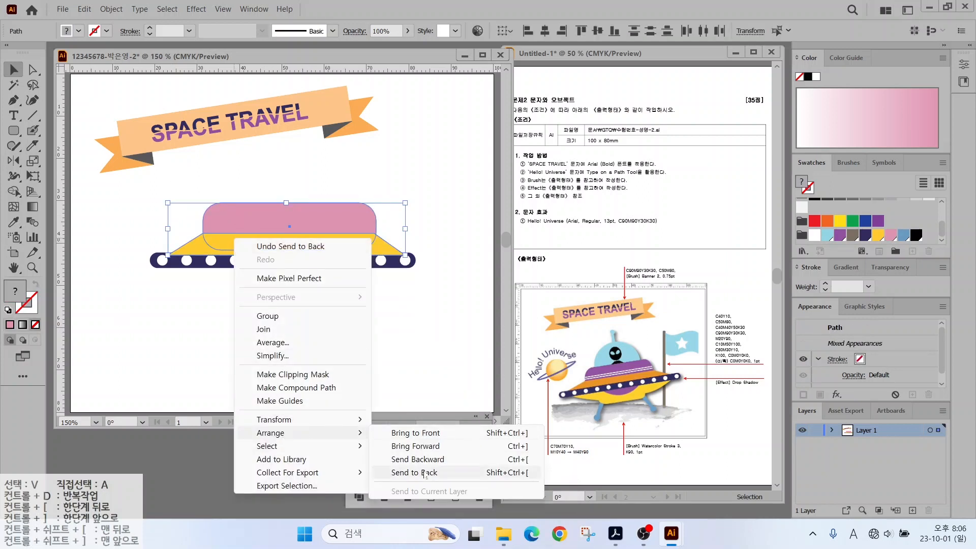
pyautogui.click(414, 470)
pyautogui.click(300, 320)
# Add two white horizontal stripes across the pink dome, then draw a circle over it.
pyautogui.click(29, 116)
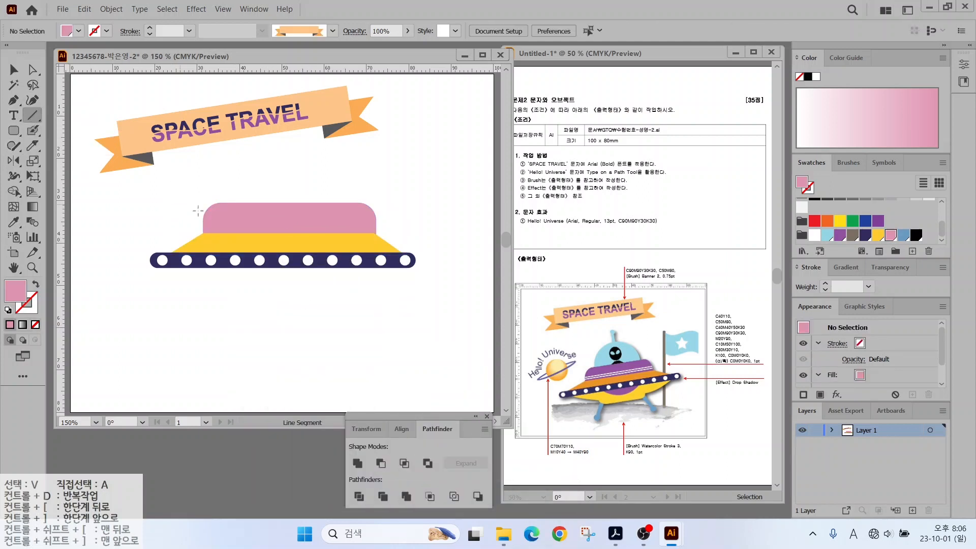
pyautogui.moveTo(202, 226); pyautogui.dragTo(375, 226)
pyautogui.press('x')
pyautogui.scroll(-3, 814, 229)
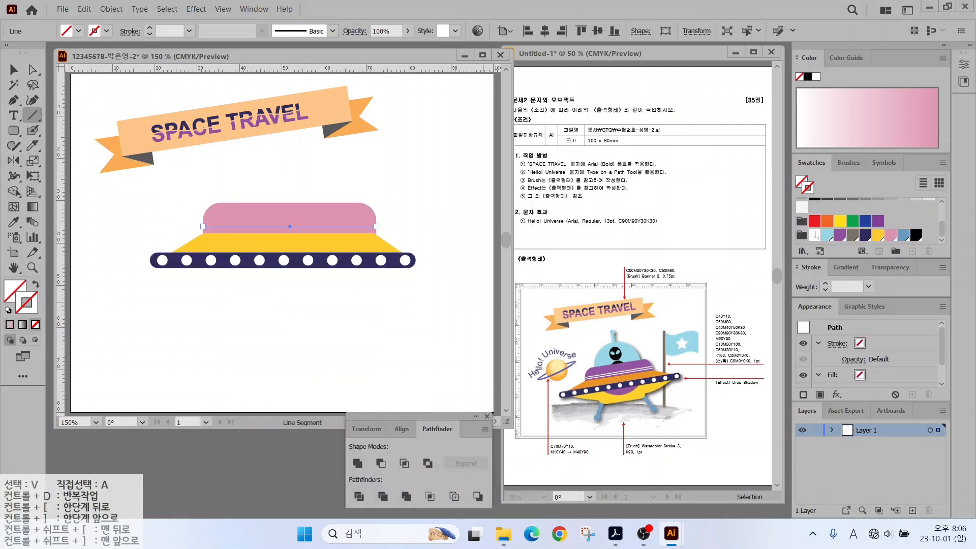
pyautogui.click(813, 235)
pyautogui.press('v')
pyautogui.moveTo(277, 227); pyautogui.dragTo(276, 223)
pyautogui.click(169, 218)
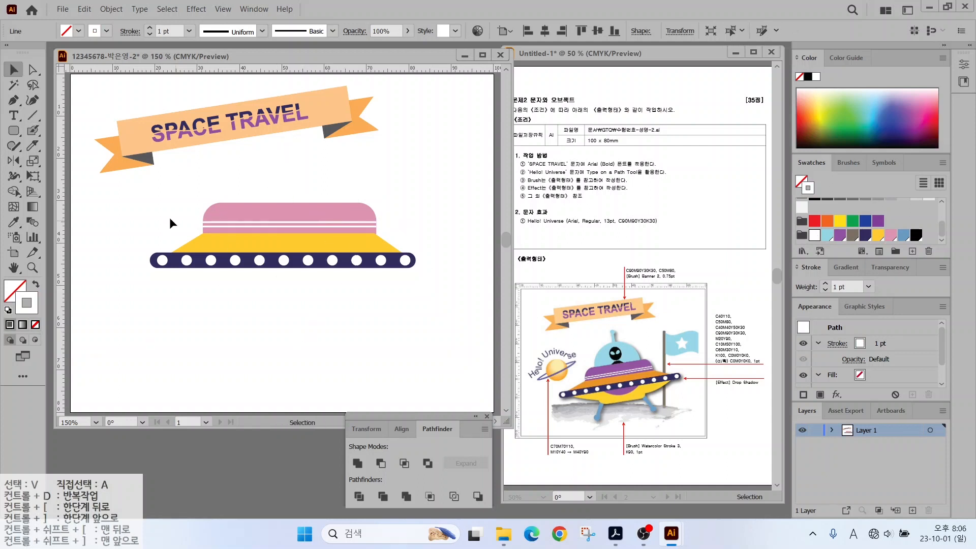
pyautogui.moveTo(14, 131); pyautogui.dragTo(51, 161)
pyautogui.moveTo(235, 166); pyautogui.dragTo(352, 281)
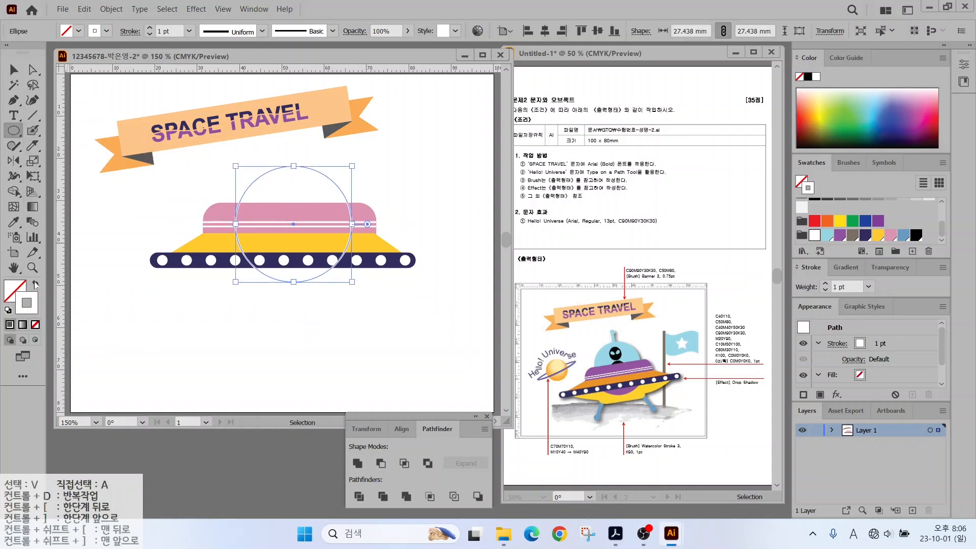
# Make the circle light blue, raise it, and draw a black ellipse head inside.
pyautogui.click(827, 237)
pyautogui.press('v')
pyautogui.moveTo(287, 215)
pyautogui.mouseDown()
pyautogui.moveTo(268, 217)
pyautogui.moveTo(282, 193)
pyautogui.mouseUp()
pyautogui.hotkey('ctrl', '=')
pyautogui.press('l')
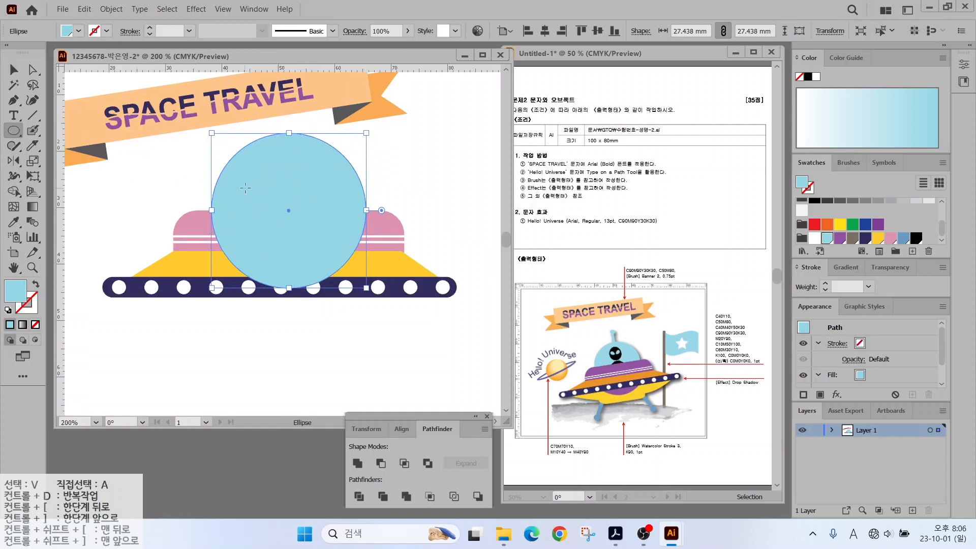
pyautogui.moveTo(268, 152); pyautogui.dragTo(306, 195)
pyautogui.click(915, 238)
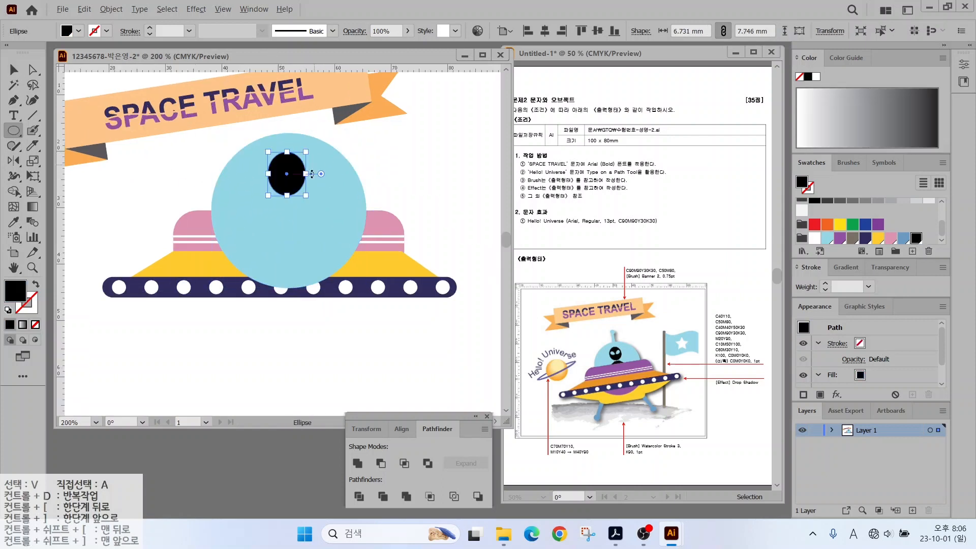
# Draw a light-blue eye in the head and pull its point into a teardrop.
pyautogui.scroll(1, 287, 172)
pyautogui.moveTo(288, 158); pyautogui.dragTo(308, 178)
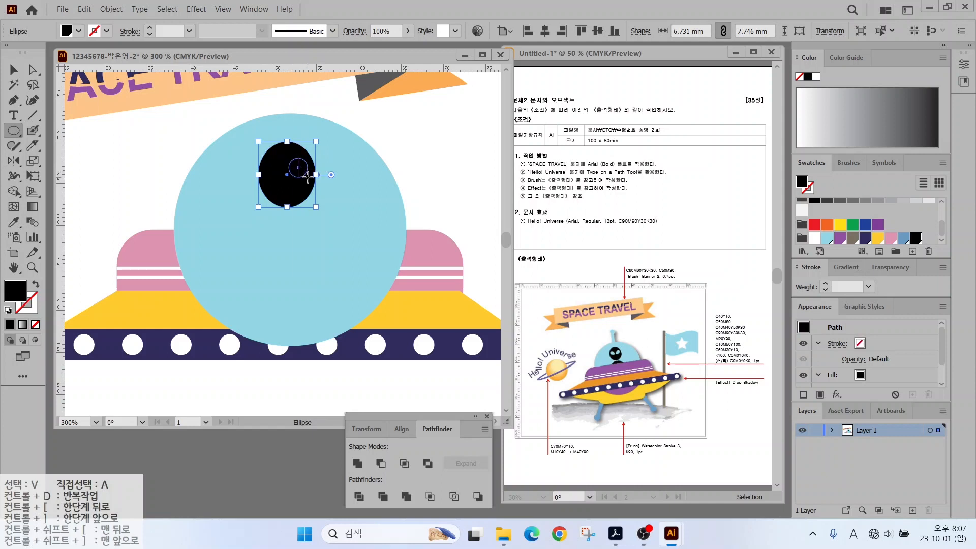
pyautogui.click(827, 237)
pyautogui.press('a')
pyautogui.scroll(1, 310, 176)
pyautogui.scroll(2, 310, 176)
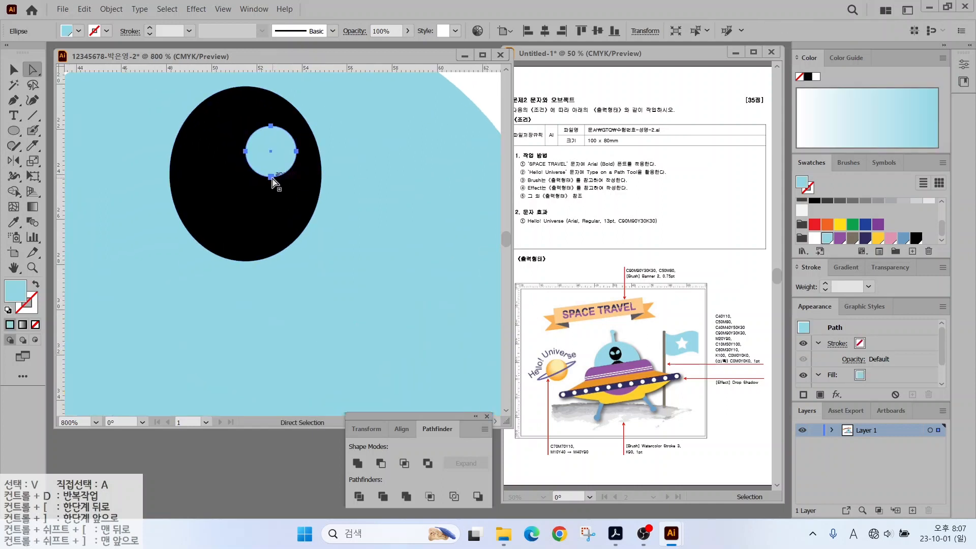
pyautogui.moveTo(273, 179); pyautogui.dragTo(258, 182)
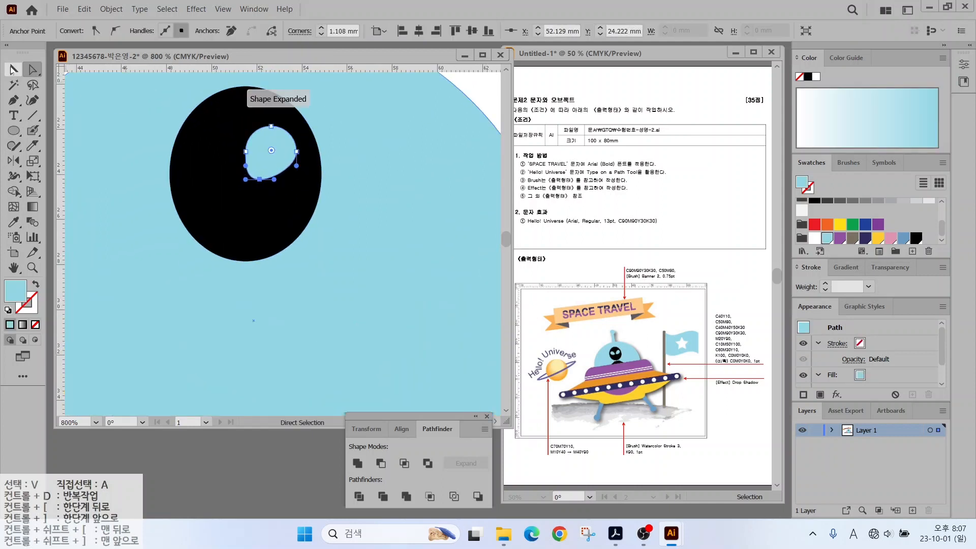
pyautogui.press('v')
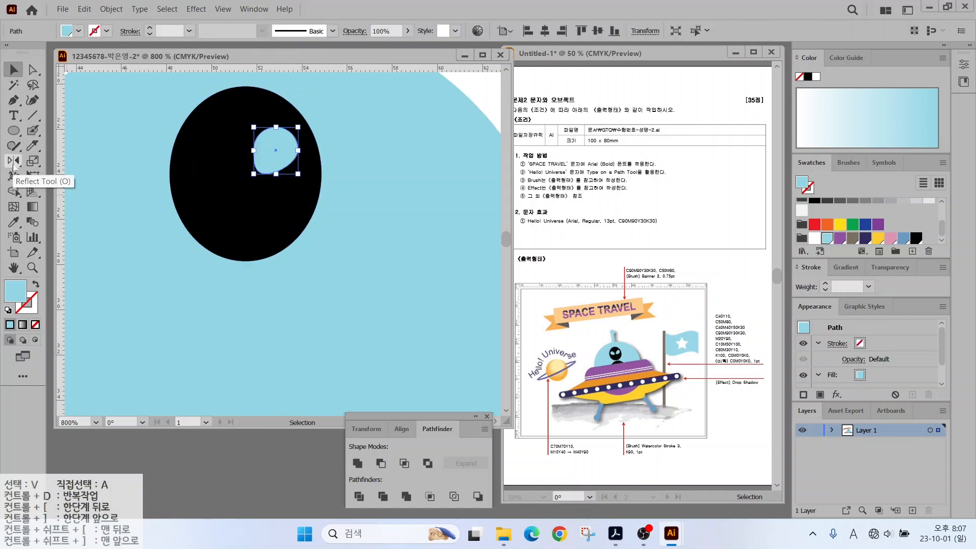
# Mirror a copy of the eye across the head's centre to make the second eye.
pyautogui.click(13, 163)
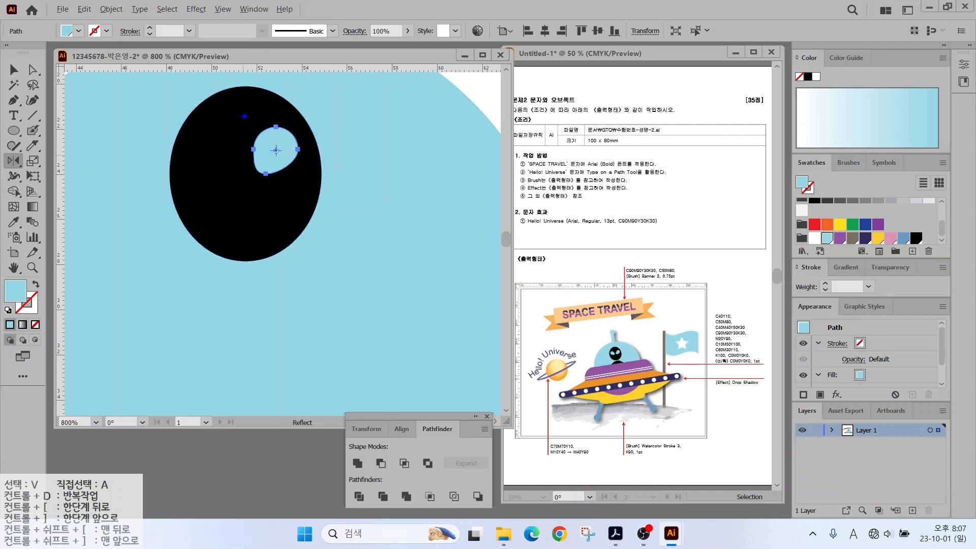
pyautogui.moveTo(246, 126); pyautogui.dragTo(246, 217)
pyautogui.keyDown('alt'); pyautogui.click(247, 172); pyautogui.keyUp('alt')
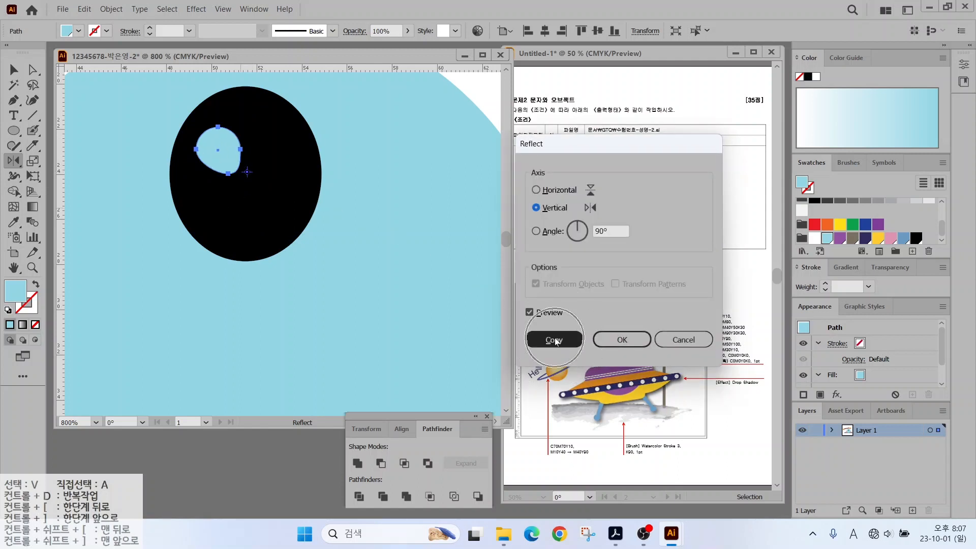
pyautogui.click(554, 340)
pyautogui.press('v')
pyautogui.keyDown('shift'); pyautogui.click(269, 155); pyautogui.keyUp('shift')
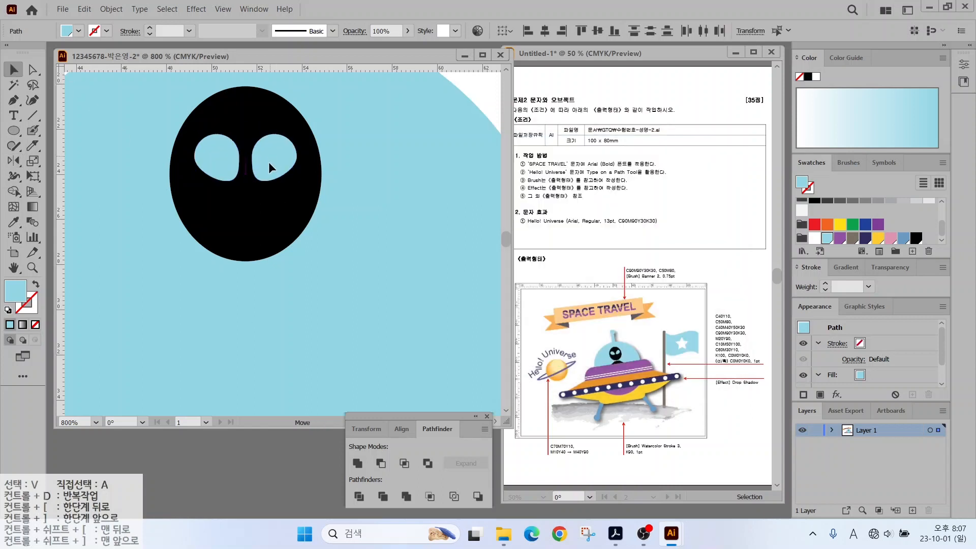
# Pen-draw a black trapezoid body and centre it under the alien head.
pyautogui.press('p')
pyautogui.click(226, 271)
pyautogui.click(278, 270)
pyautogui.click(336, 370)
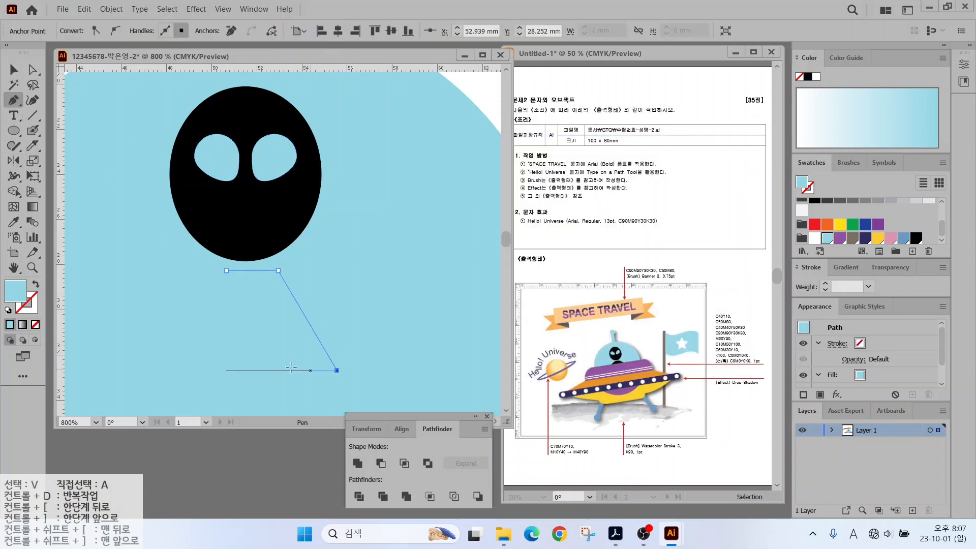
pyautogui.click(176, 370)
pyautogui.click(226, 270)
pyautogui.click(915, 238)
pyautogui.scroll(-2, 392, 266)
pyautogui.press('v')
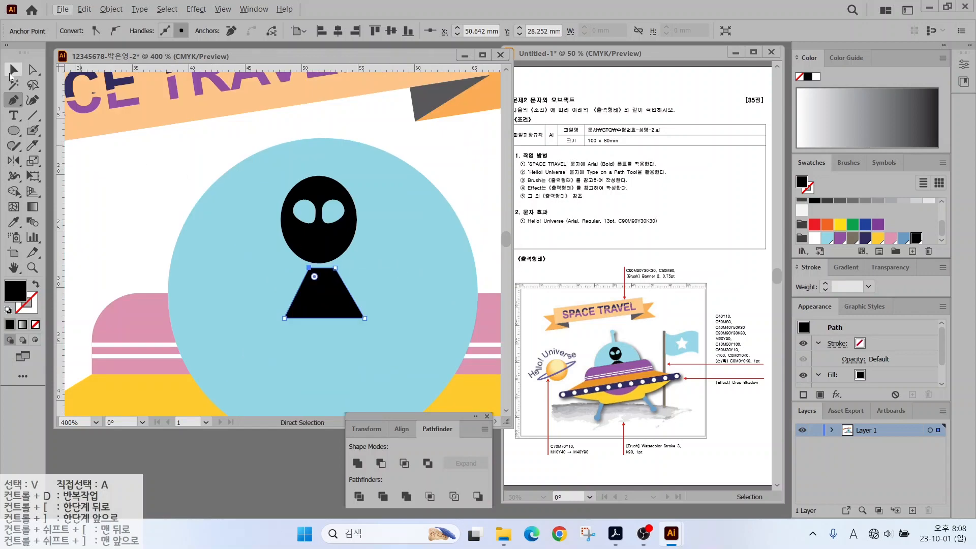
pyautogui.moveTo(325, 289); pyautogui.dragTo(322, 287)
# Send the blue dome and alien behind the pink saucer, then select the whole saucer.
pyautogui.moveTo(195, 182); pyautogui.dragTo(474, 271)
pyautogui.rightClick(333, 230)
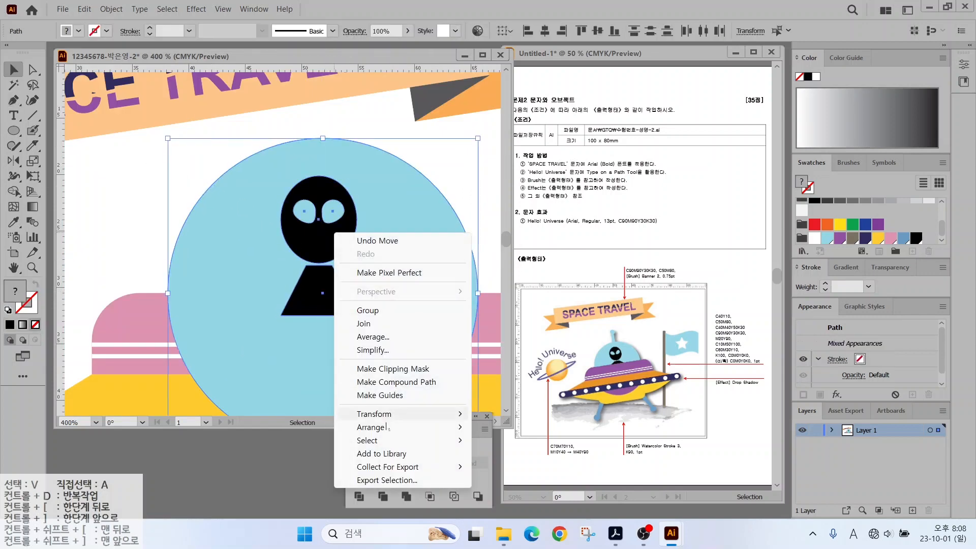
pyautogui.moveTo(396, 427)
pyautogui.click(508, 468)
pyautogui.click(146, 211)
pyautogui.hotkey('ctrl', '-')
pyautogui.moveTo(111, 362); pyautogui.dragTo(480, 214)
# Shrink and shift the saucer slightly, and draw a small light-blue circle above it.
pyautogui.moveTo(492, 176); pyautogui.dragTo(440, 201)
pyautogui.moveTo(345, 264); pyautogui.dragTo(354, 277)
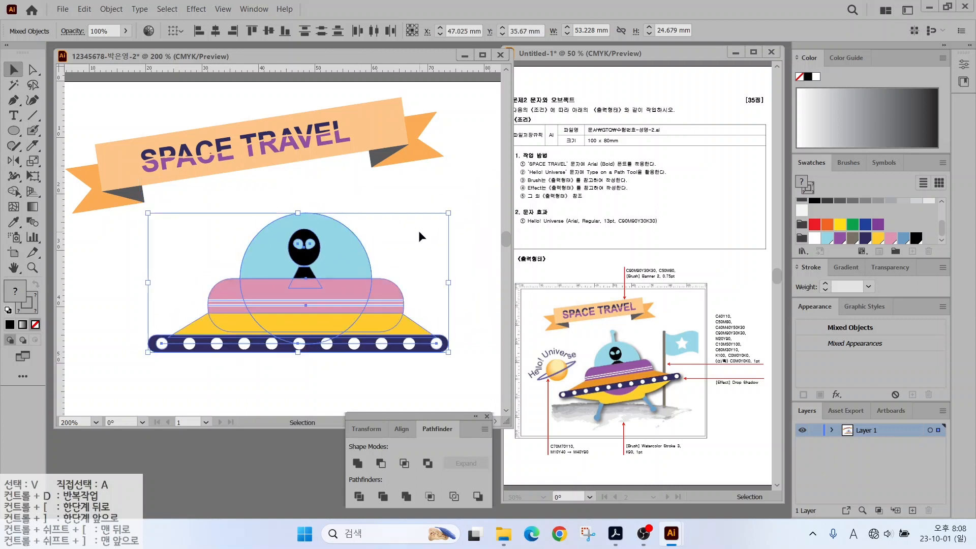
pyautogui.click(429, 192)
pyautogui.press('l')
pyautogui.moveTo(300, 169); pyautogui.dragTo(318, 186)
pyautogui.click(826, 238)
# Draw a thin rectangular antenna stem from the dome up to the blue circle.
pyautogui.hotkey('ctrl', '+')
pyautogui.press('v')
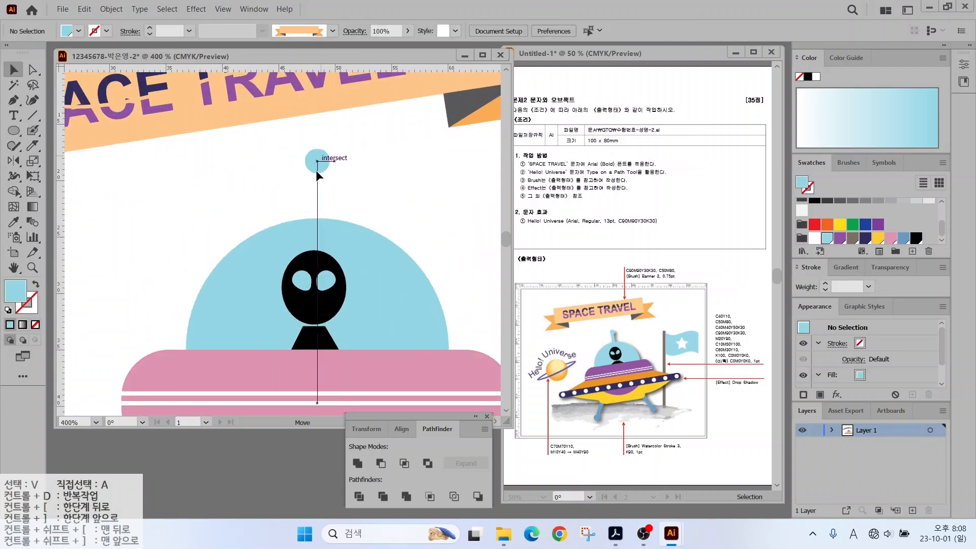
pyautogui.click(13, 131)
pyautogui.click(66, 131)
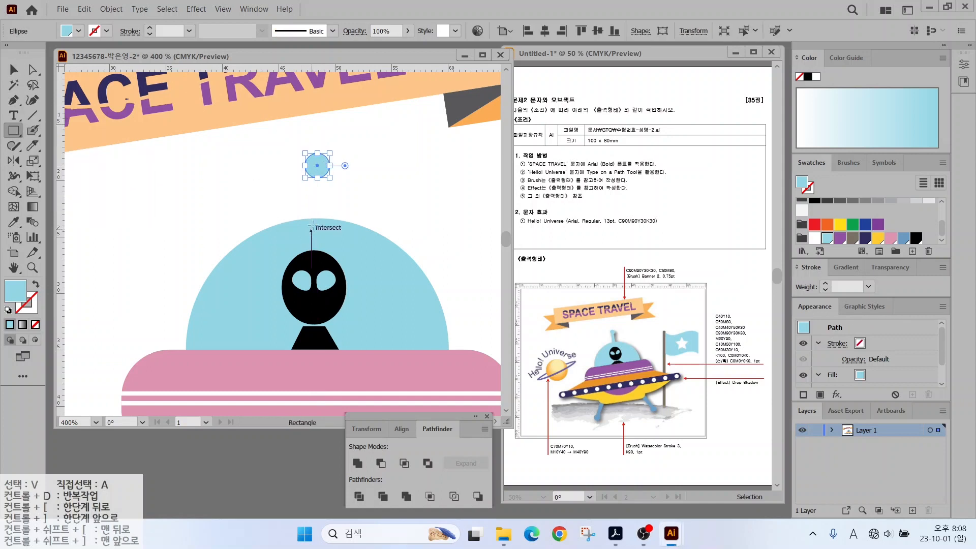
pyautogui.moveTo(312, 226)
pyautogui.mouseDown()
pyautogui.moveTo(323, 168)
pyautogui.moveTo(321, 178)
pyautogui.mouseUp()
pyautogui.press('v')
pyautogui.hotkey('ctrl', 'shift', 'a')
pyautogui.click(380, 208)
# Pen-draw the curved lower hull outline beneath the dotted bar.
pyautogui.scroll(-1, 381, 214)
pyautogui.moveTo(380, 269); pyautogui.dragTo(331, 109)
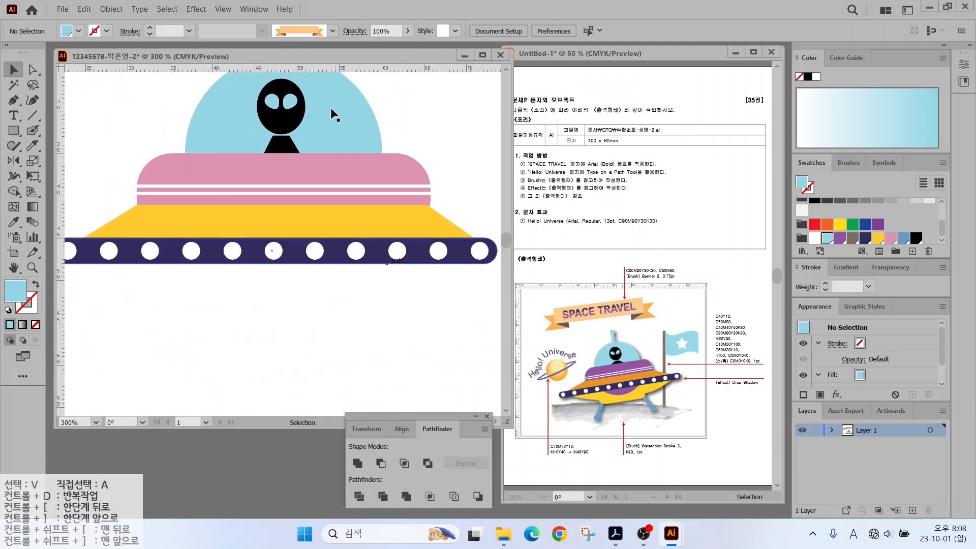
pyautogui.click(14, 100)
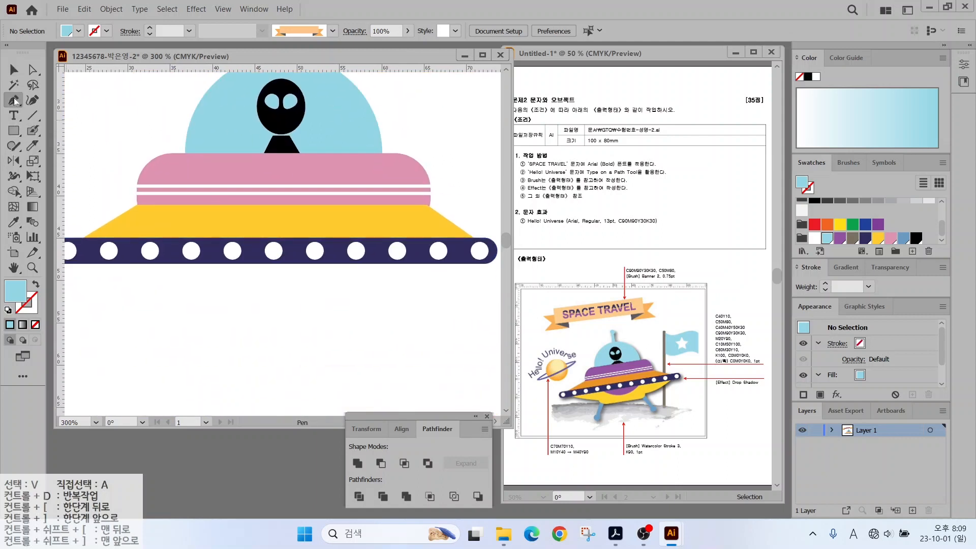
pyautogui.click(82, 262)
pyautogui.moveTo(176, 307); pyautogui.dragTo(177, 307)
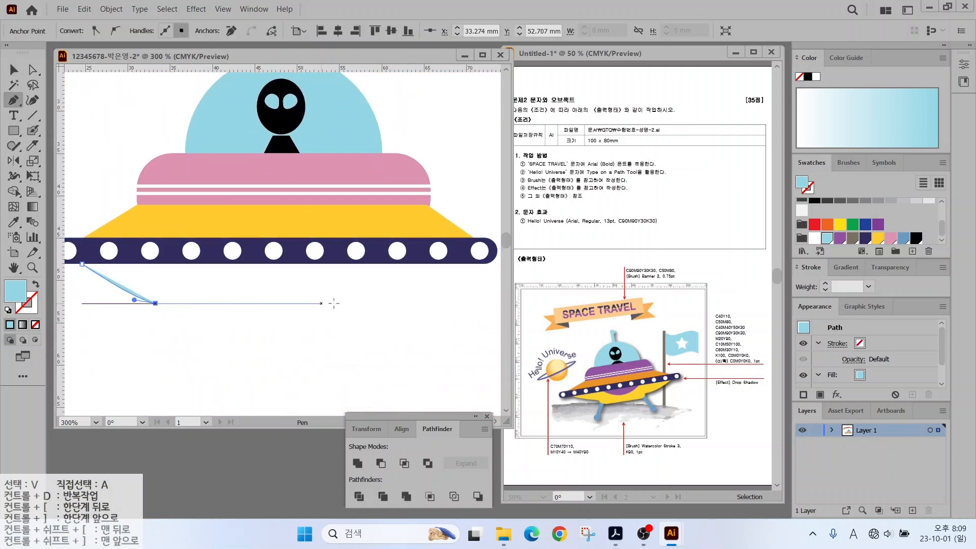
pyautogui.click(406, 303)
pyautogui.moveTo(484, 263); pyautogui.dragTo(492, 250)
pyautogui.click(82, 263)
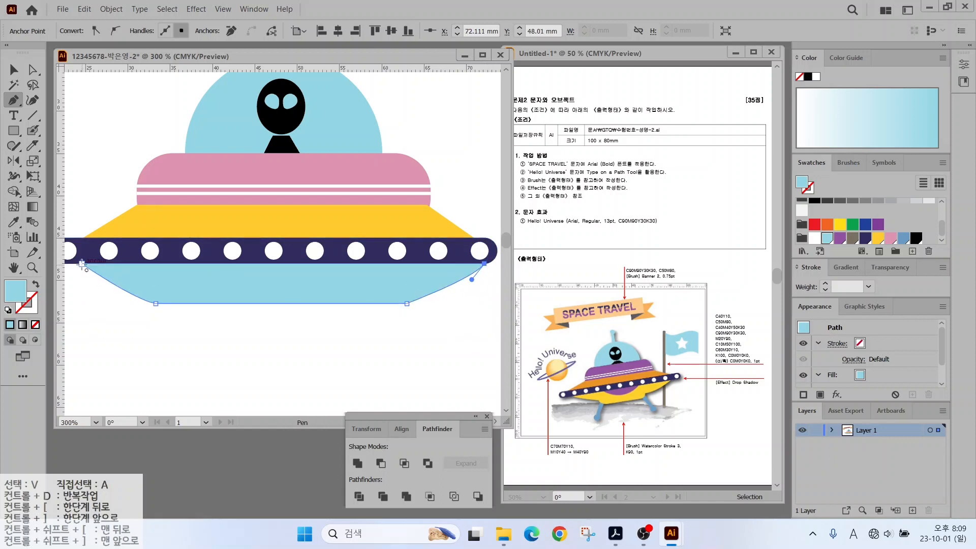
pyautogui.press('v')
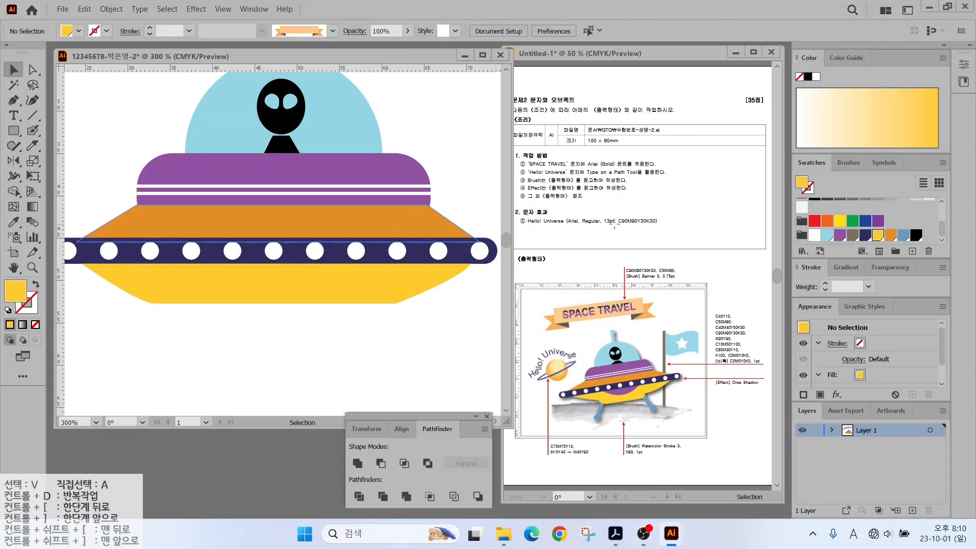
# Add a yellow rounded-rectangle base below the hull and shift it slightly left.
pyautogui.moveTo(14, 131); pyautogui.dragTo(56, 148)
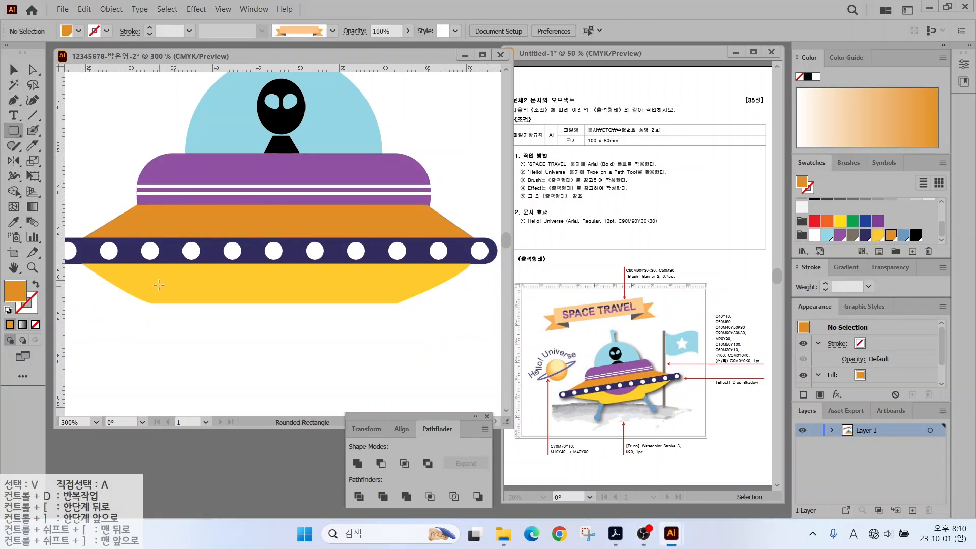
pyautogui.moveTo(159, 283); pyautogui.dragTo(396, 326)
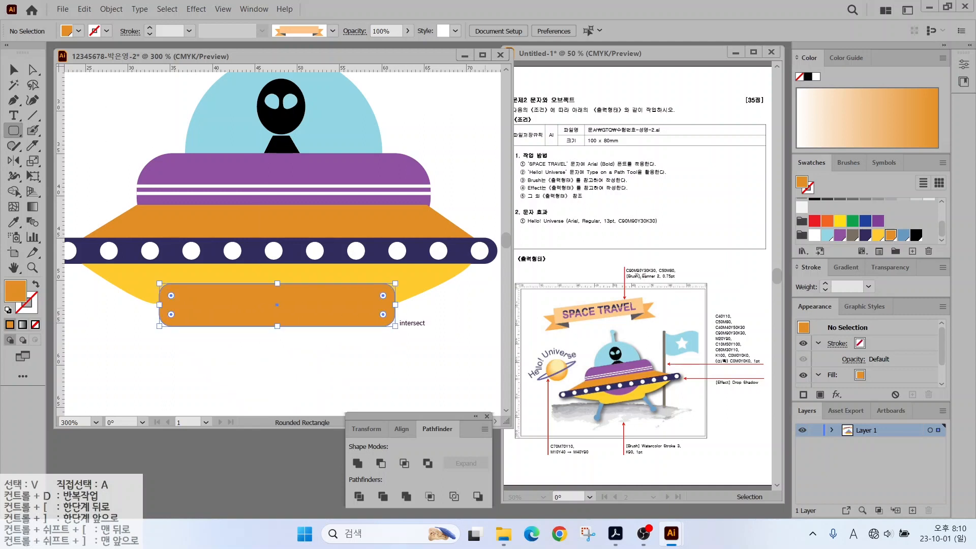
pyautogui.click(878, 234)
pyautogui.press('v')
pyautogui.click(209, 346)
pyautogui.moveTo(221, 313); pyautogui.dragTo(213, 320)
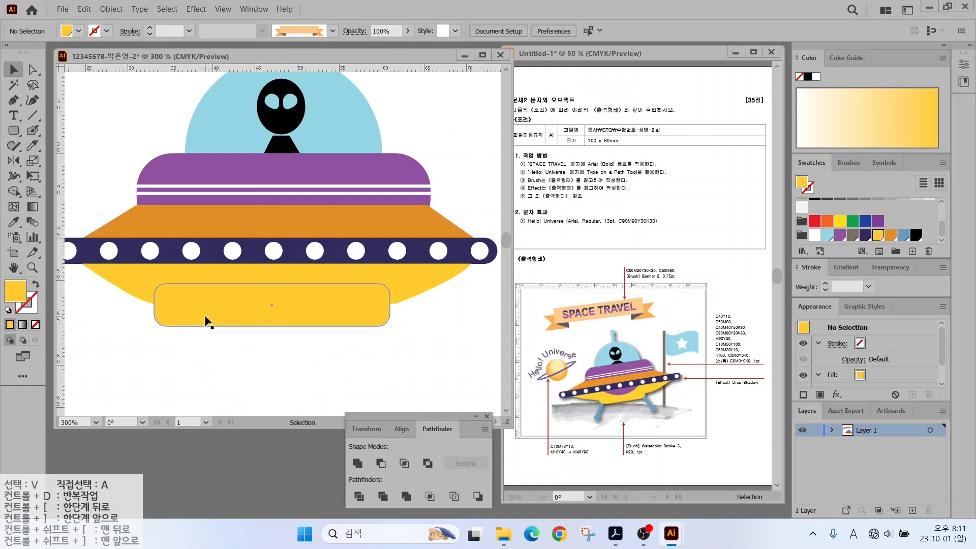
pyautogui.hotkey('ctrl', '-')
# Copy the antenna into two slanted dark-blue legs, one on each side below the saucer.
pyautogui.moveTo(258, 121); pyautogui.dragTo(171, 336)
pyautogui.click(903, 235)
pyautogui.moveTo(171, 337); pyautogui.dragTo(355, 350)
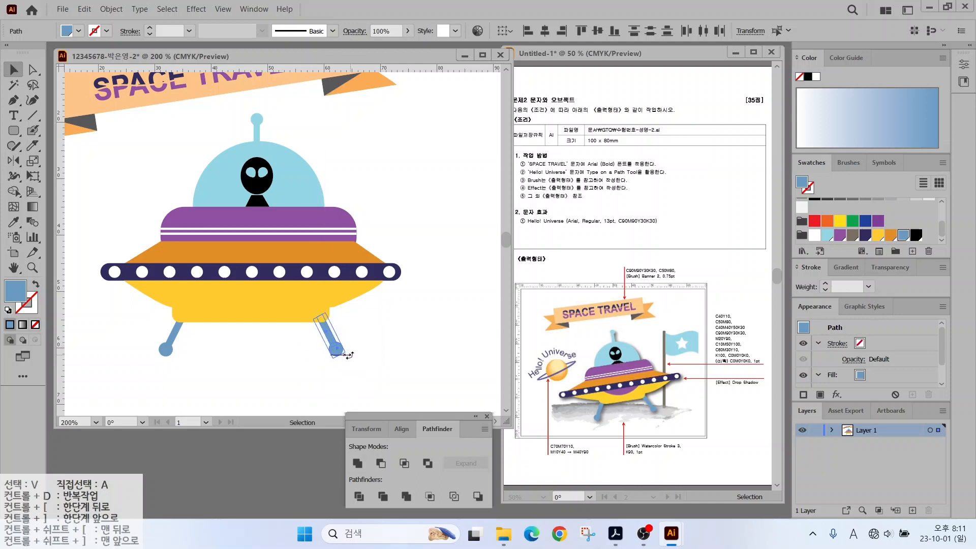
pyautogui.click(358, 361)
# Draw a purple ellipse on the saucer's lower body.
pyautogui.hotkey('ctrl', '-')
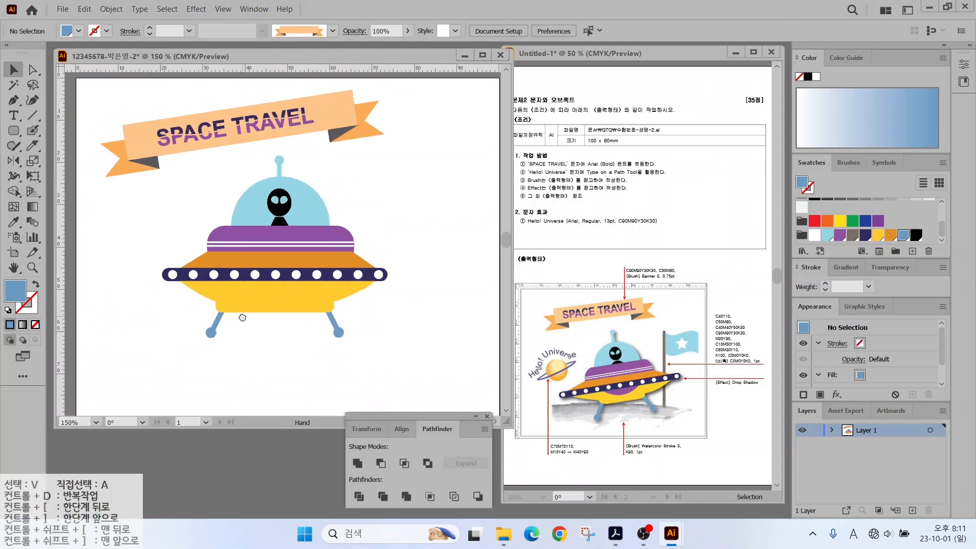
pyautogui.press('l')
pyautogui.moveTo(224, 273)
pyautogui.mouseDown()
pyautogui.moveTo(312, 301)
pyautogui.moveTo(276, 283)
pyautogui.mouseUp()
pyautogui.press('i')
pyautogui.click(311, 237)
pyautogui.press('v')
# Delete the ellipse's top anchor to leave a purple half-ellipse under the bar, then select the whole UFO.
pyautogui.press('a')
pyautogui.click(273, 269)
pyautogui.press('Delete')
pyautogui.press('v')
pyautogui.click(78, 119)
pyautogui.click(240, 315)
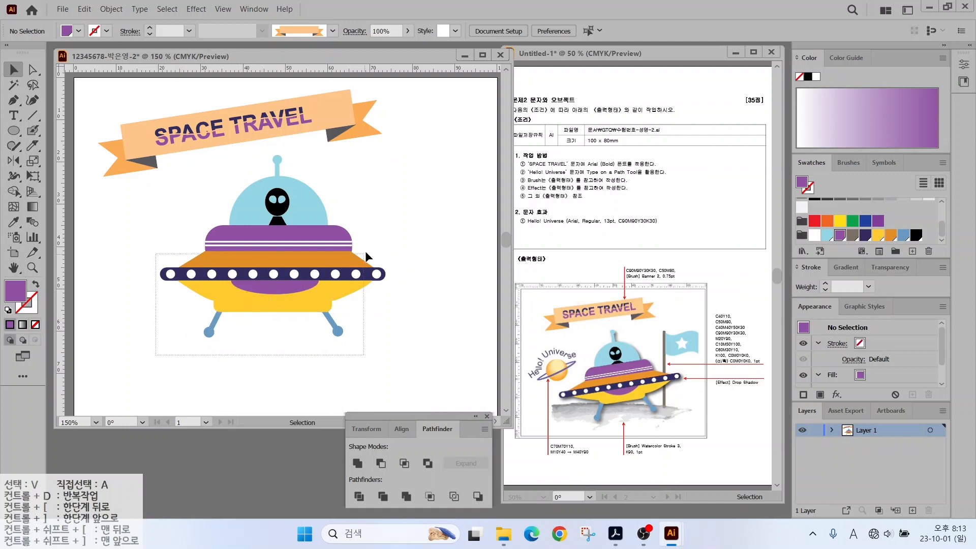
pyautogui.moveTo(365, 251); pyautogui.dragTo(419, 157)
# Group the UFO parts, tilt the group about 10° counter-clockwise and enlarge it.
pyautogui.rightClick(249, 205)
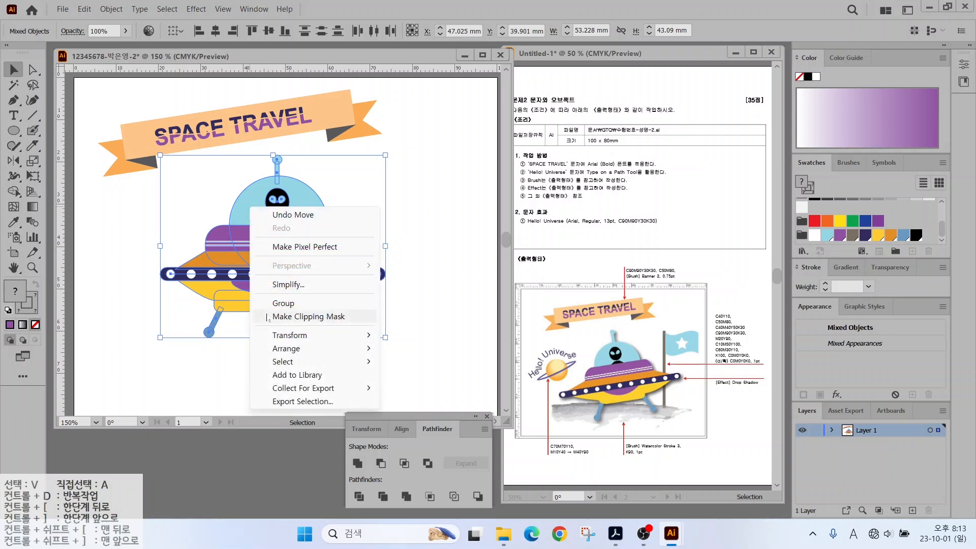
pyautogui.click(272, 303)
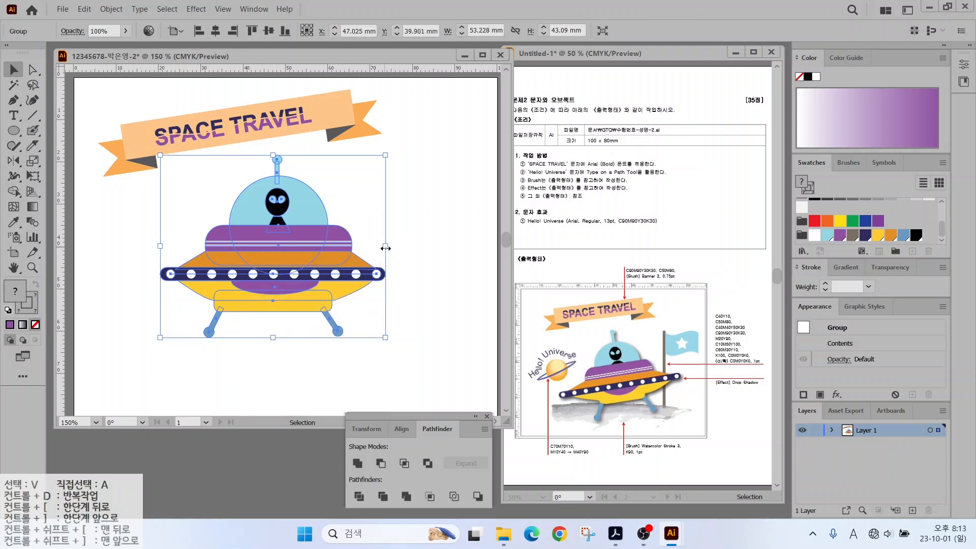
pyautogui.moveTo(385, 248); pyautogui.dragTo(400, 248)
pyautogui.moveTo(406, 152); pyautogui.dragTo(388, 131)
pyautogui.moveTo(333, 241); pyautogui.dragTo(338, 258)
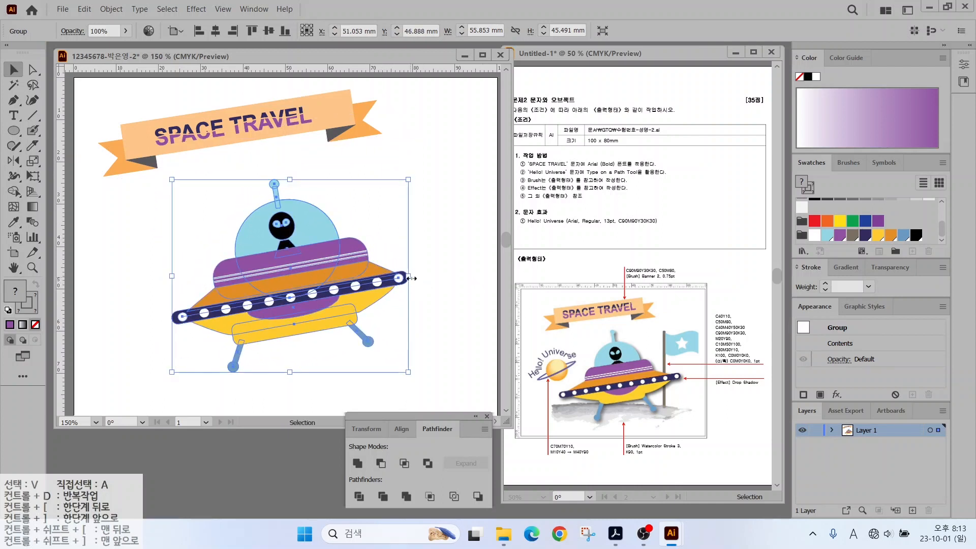
pyautogui.moveTo(409, 176); pyautogui.dragTo(445, 170)
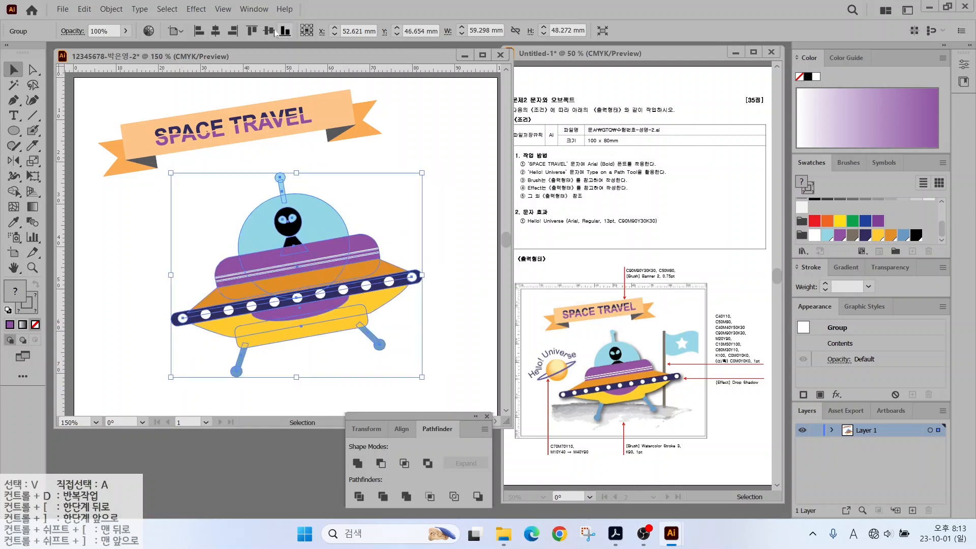
# Apply a Drop Shadow to the UFO with 50% opacity, 2 mm X and Y offsets, and 1 mm blur.
pyautogui.click(196, 9)
pyautogui.moveTo(215, 175)
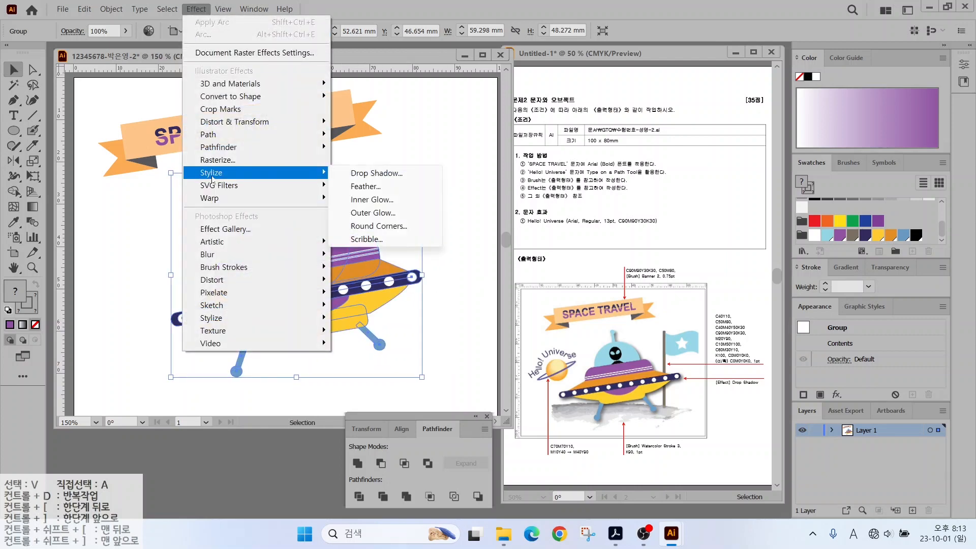
pyautogui.click(366, 172)
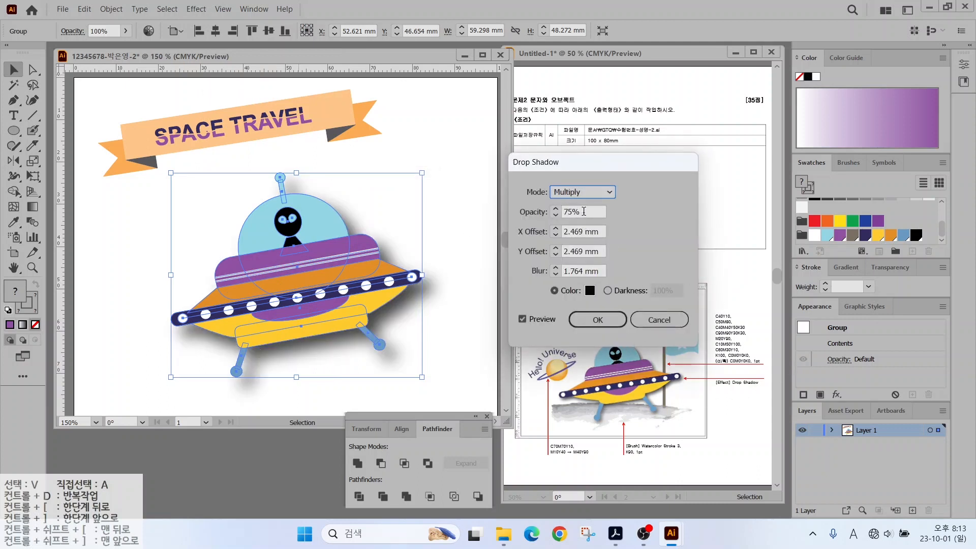
pyautogui.press('Tab')
pyautogui.press('Tab')
pyautogui.write('2')
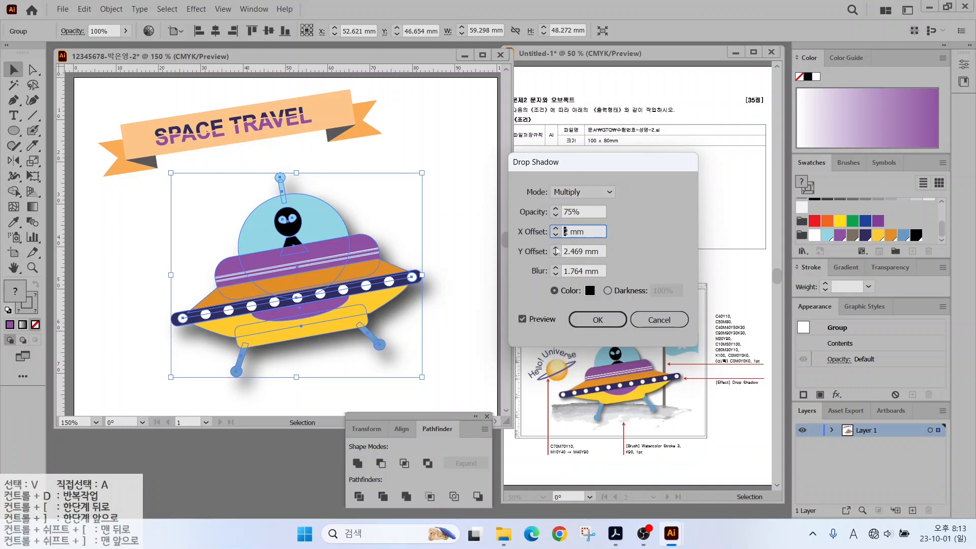
pyautogui.press('Tab')
pyautogui.write('2')
pyautogui.press('Tab')
pyautogui.write('1')
pyautogui.click(593, 320)
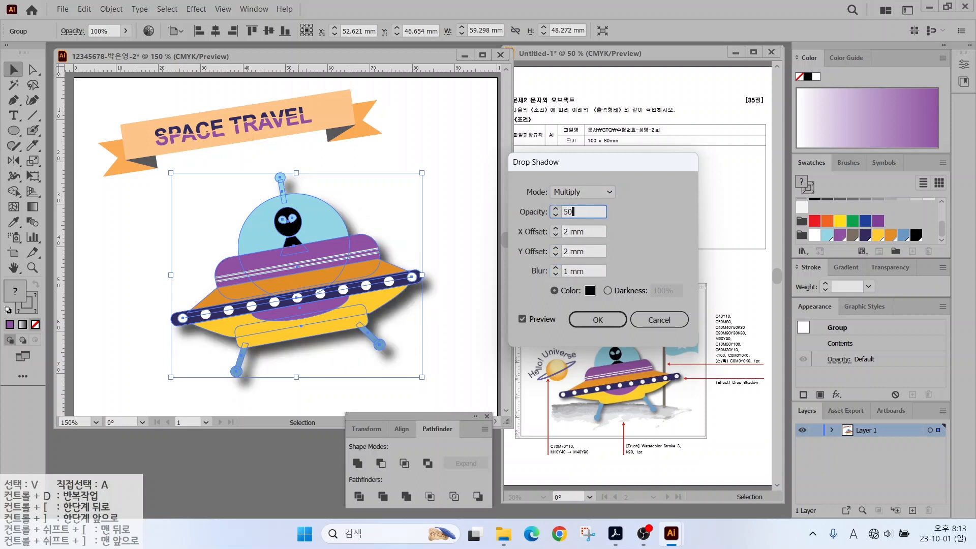
pyautogui.click(206, 228)
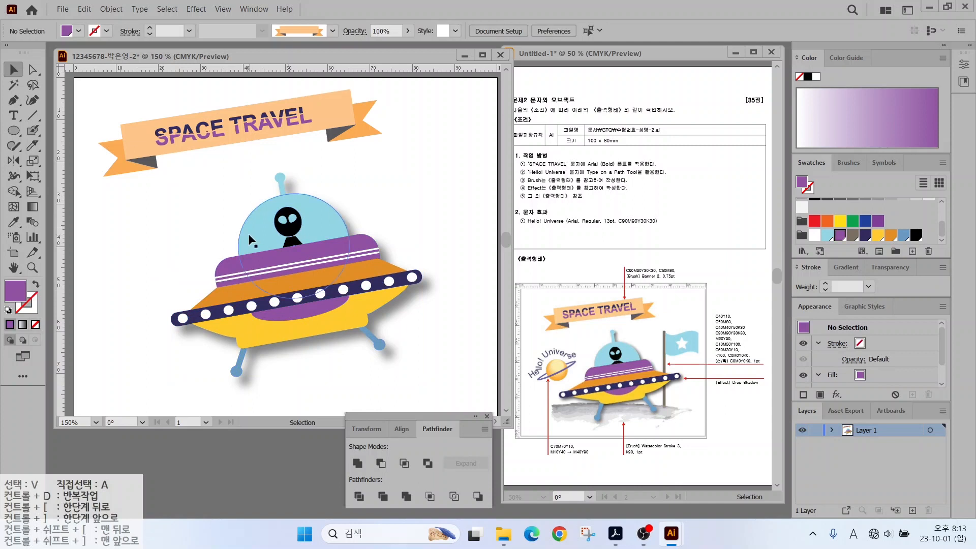
pyautogui.moveTo(14, 131); pyautogui.dragTo(61, 145)
# Draw a thin grey-brown flagpole beside the UFO and a light-blue flag rectangle to its right.
pyautogui.moveTo(396, 185); pyautogui.dragTo(402, 381)
pyautogui.click(852, 235)
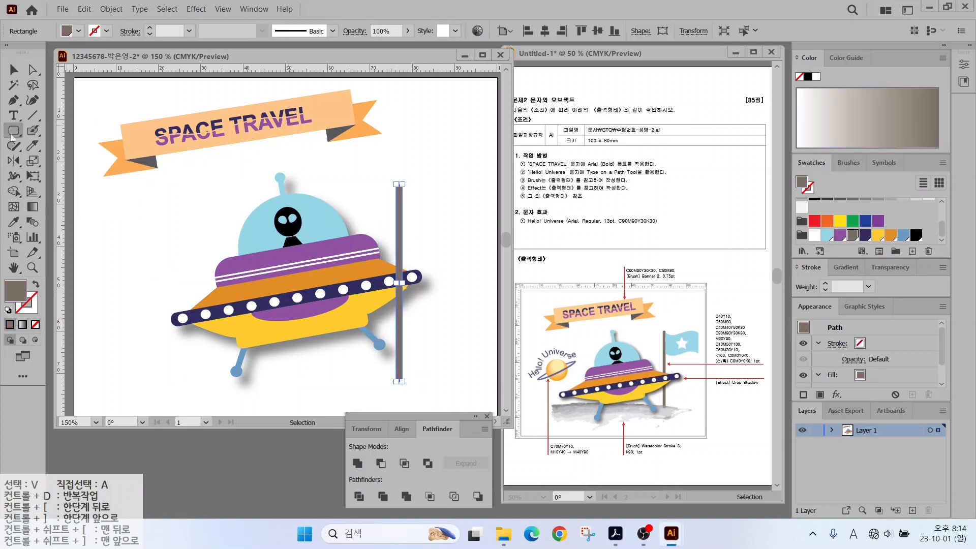
pyautogui.moveTo(11, 136); pyautogui.dragTo(51, 130)
pyautogui.moveTo(475, 188); pyautogui.dragTo(405, 236)
pyautogui.click(827, 234)
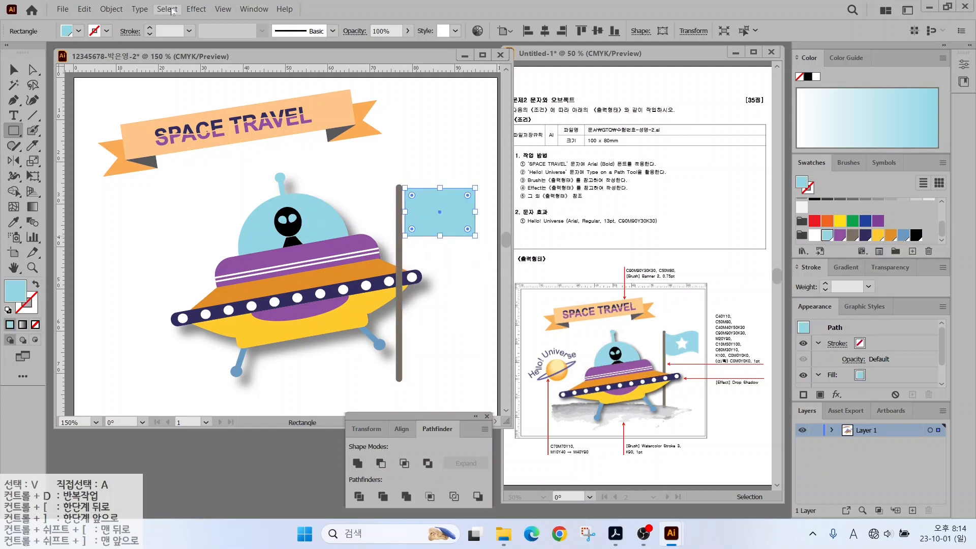
# Warp the flag into a wave with the Flag warp style at 23% bend.
pyautogui.click(196, 9)
pyautogui.moveTo(228, 200)
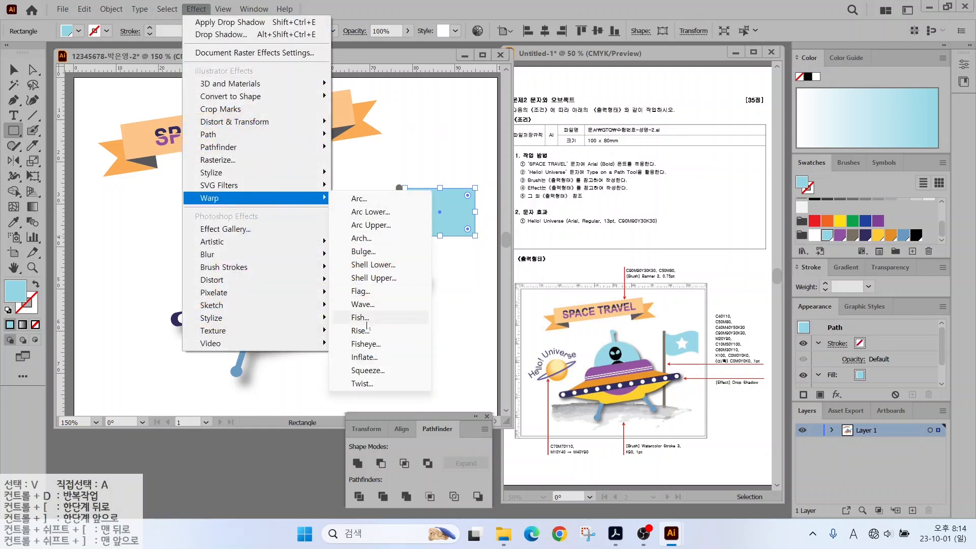
pyautogui.click(368, 293)
pyautogui.moveTo(559, 172); pyautogui.dragTo(661, 162)
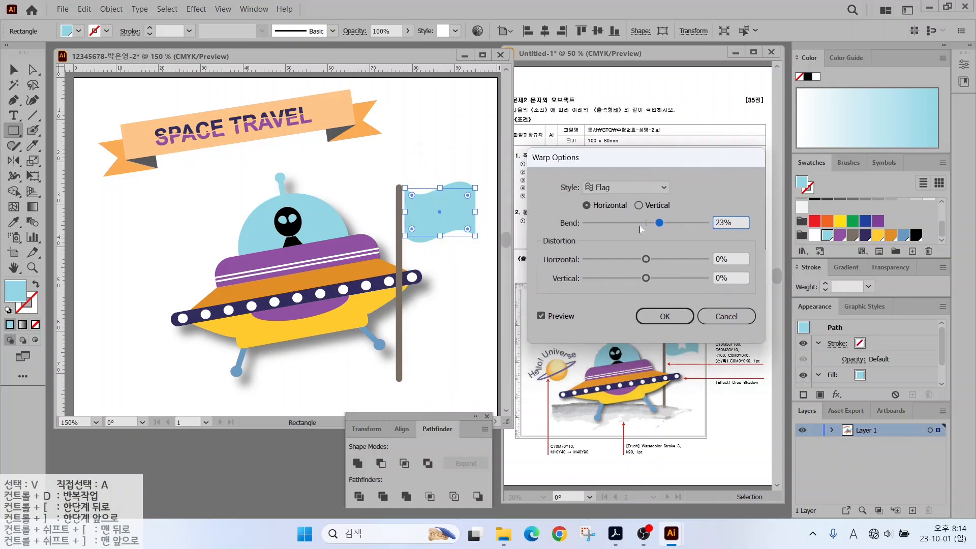
pyautogui.click(665, 316)
pyautogui.press('v')
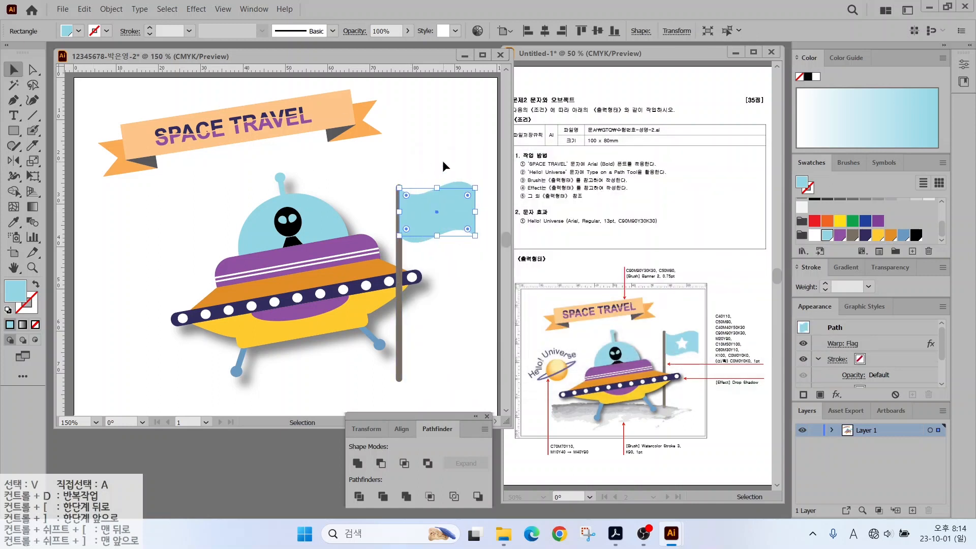
pyautogui.click(418, 162)
# Draw a small white star on the flag with the Star tool.
pyautogui.click(15, 134)
pyautogui.click(43, 191)
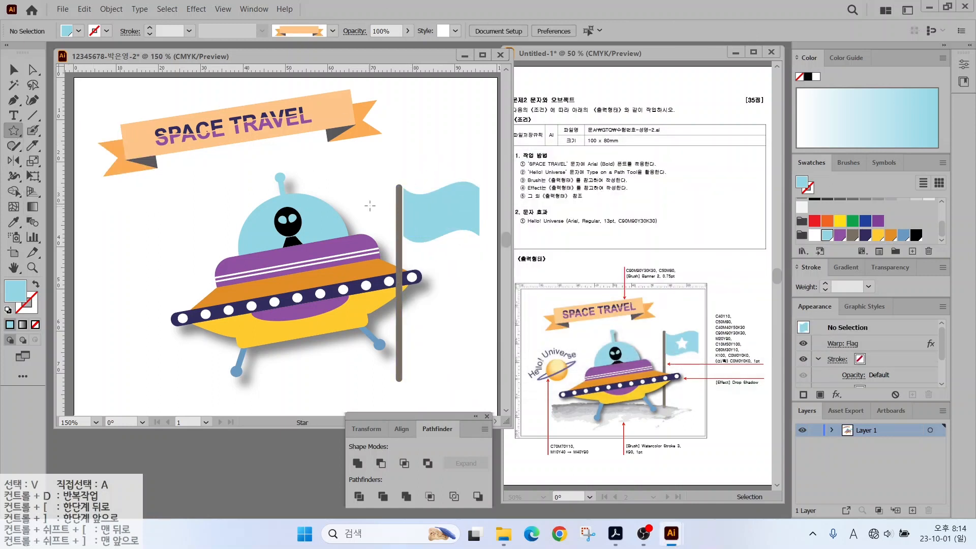
pyautogui.moveTo(434, 203)
pyautogui.mouseDown()
pyautogui.moveTo(434, 189)
pyautogui.moveTo(442, 211)
pyautogui.mouseUp()
pyautogui.click(14, 70)
pyautogui.click(367, 94)
# Send the flag, star and pole behind the UFO.
pyautogui.moveTo(384, 184); pyautogui.dragTo(440, 211)
pyautogui.rightClick(440, 212)
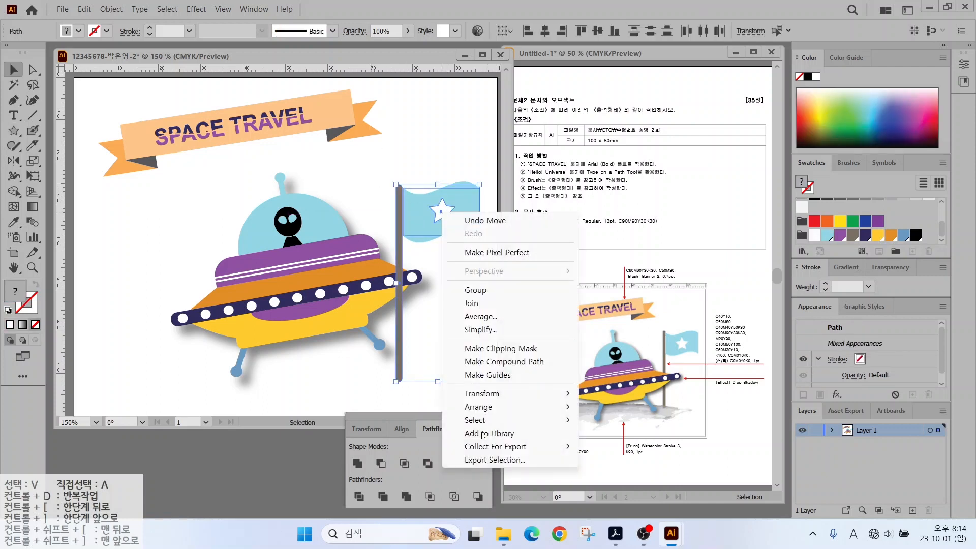
pyautogui.moveTo(500, 407)
pyautogui.click(617, 447)
pyautogui.click(350, 165)
pyautogui.moveTo(623, 421); pyautogui.dragTo(668, 450)
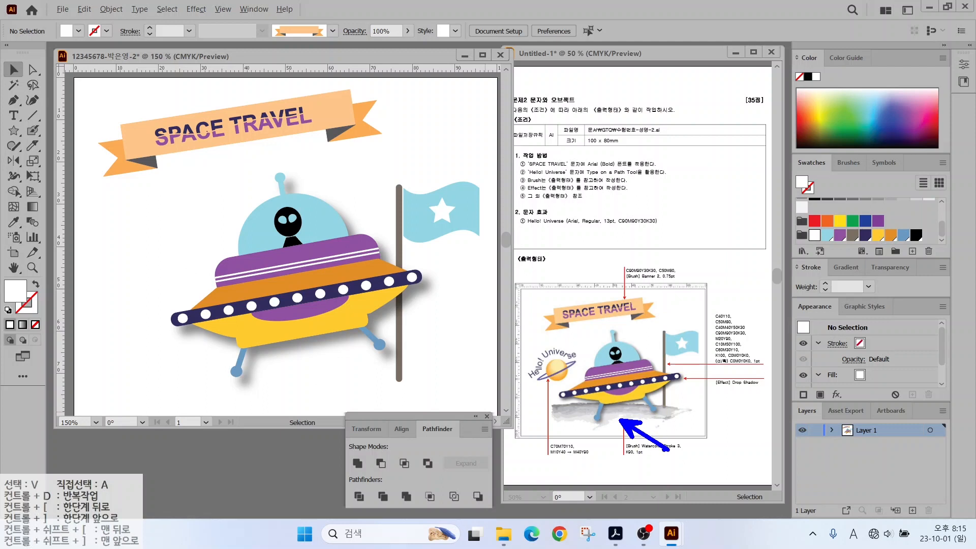
# Draw a horizontal straight line beneath the UFO.
pyautogui.press('Escape')
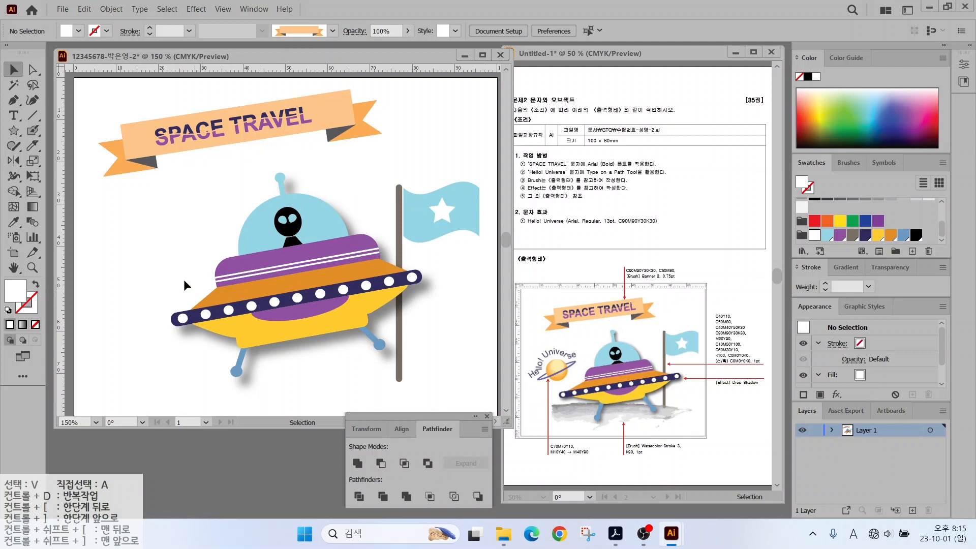
pyautogui.click(30, 117)
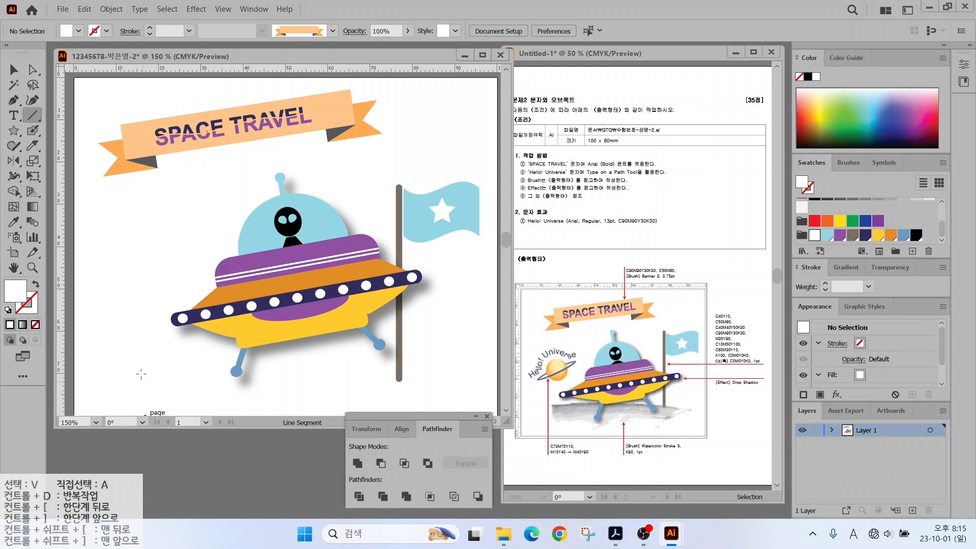
pyautogui.moveTo(129, 350); pyautogui.dragTo(458, 349)
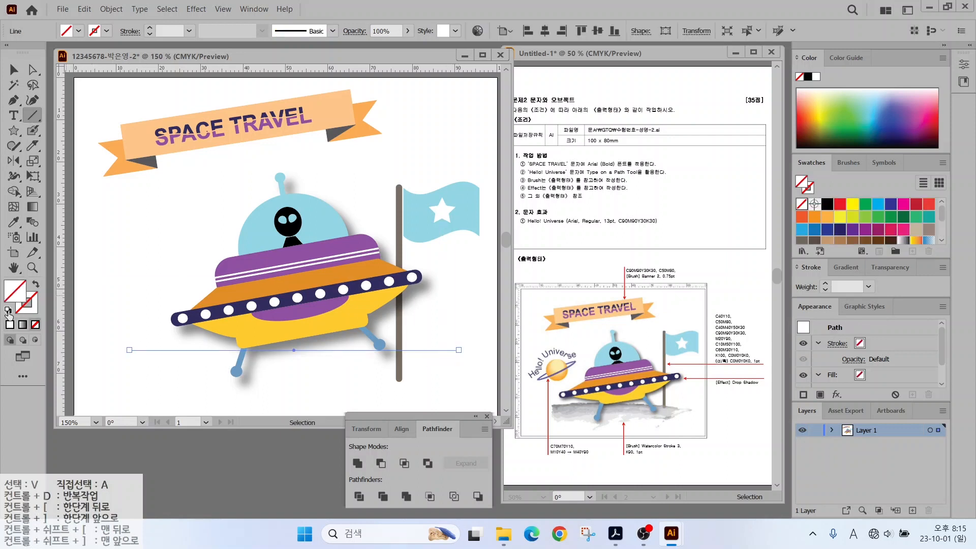
pyautogui.press('v')
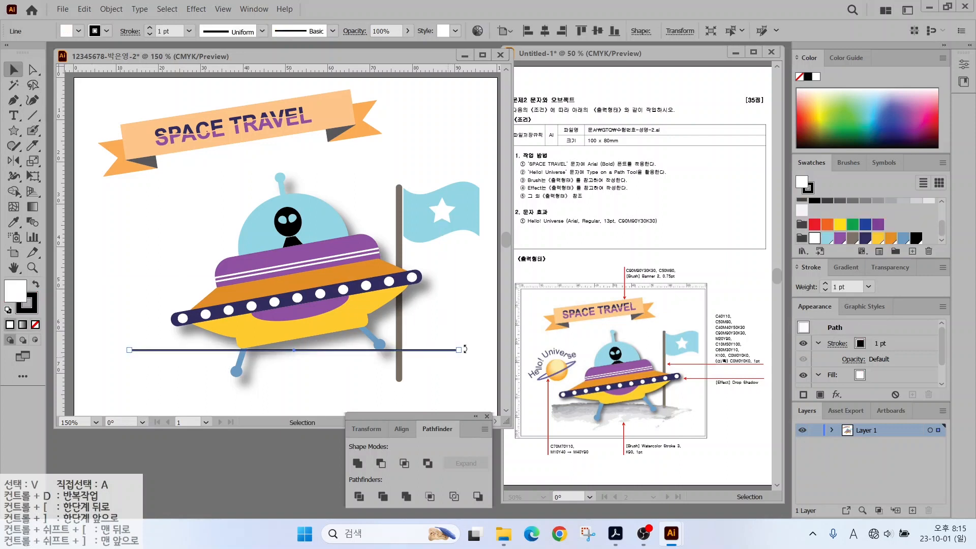
# Apply the Watercolor Stroke 3 brush from the Artistic_Watercolor library to the line.
pyautogui.click(845, 163)
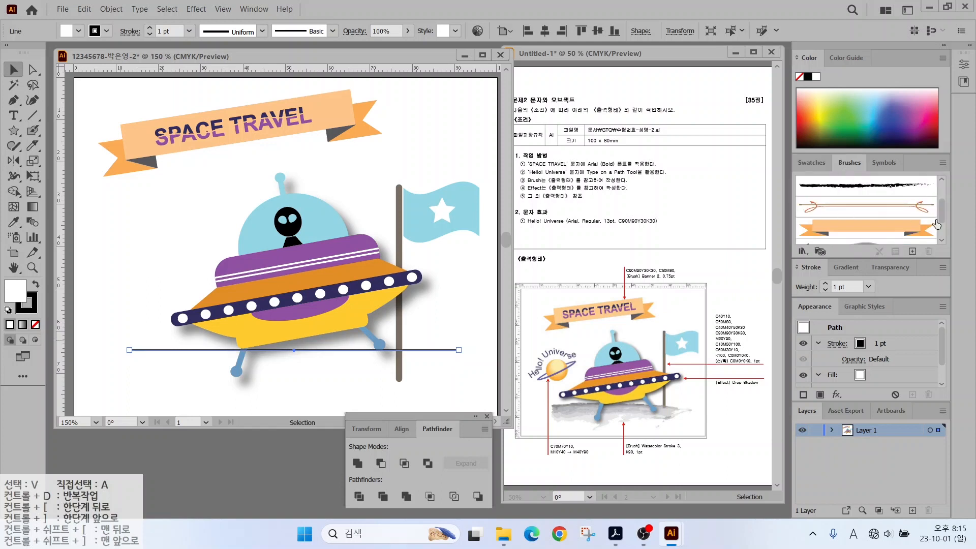
pyautogui.moveTo(940, 215)
pyautogui.mouseDown()
pyautogui.moveTo(940, 196)
pyautogui.moveTo(941, 235)
pyautogui.mouseUp()
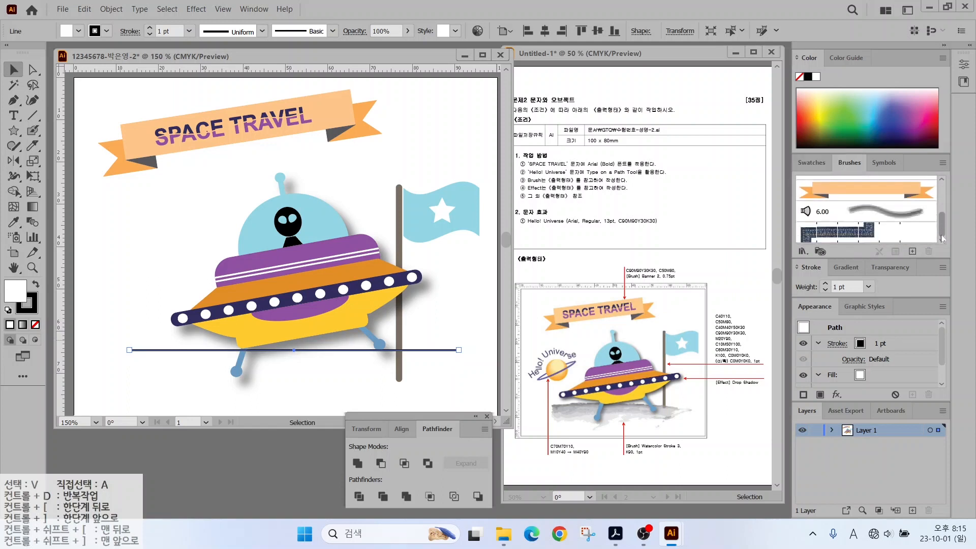
pyautogui.click(802, 252)
pyautogui.moveTo(833, 285)
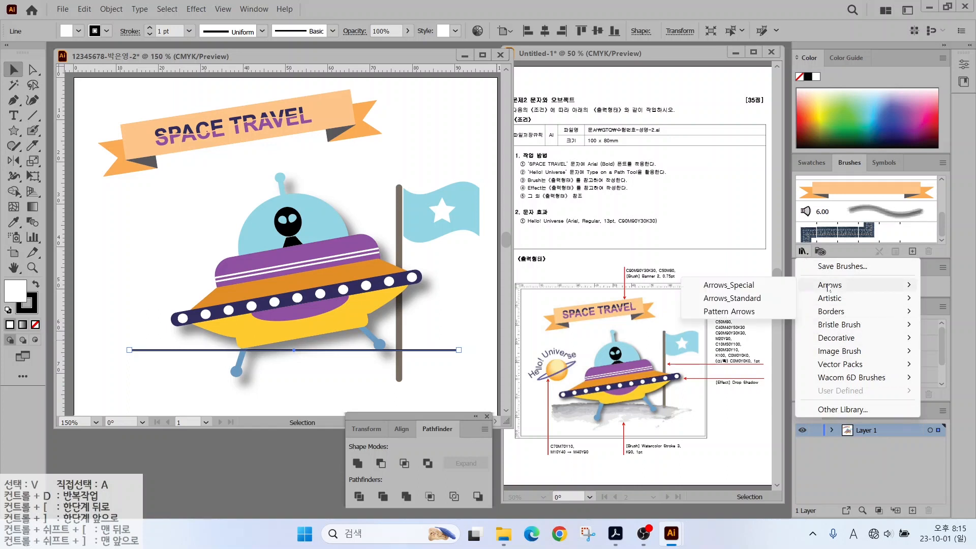
pyautogui.click(676, 281)
pyautogui.moveTo(440, 253); pyautogui.dragTo(440, 401)
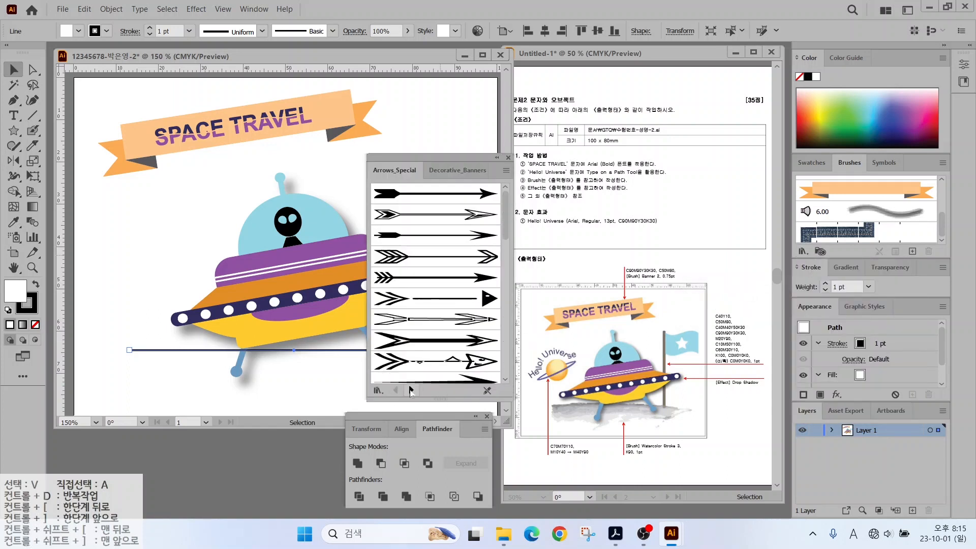
pyautogui.click(411, 390)
pyautogui.click(411, 390)
pyautogui.click(411, 390)
pyautogui.click(411, 390)
pyautogui.click(411, 391)
pyautogui.click(411, 390)
pyautogui.click(412, 390)
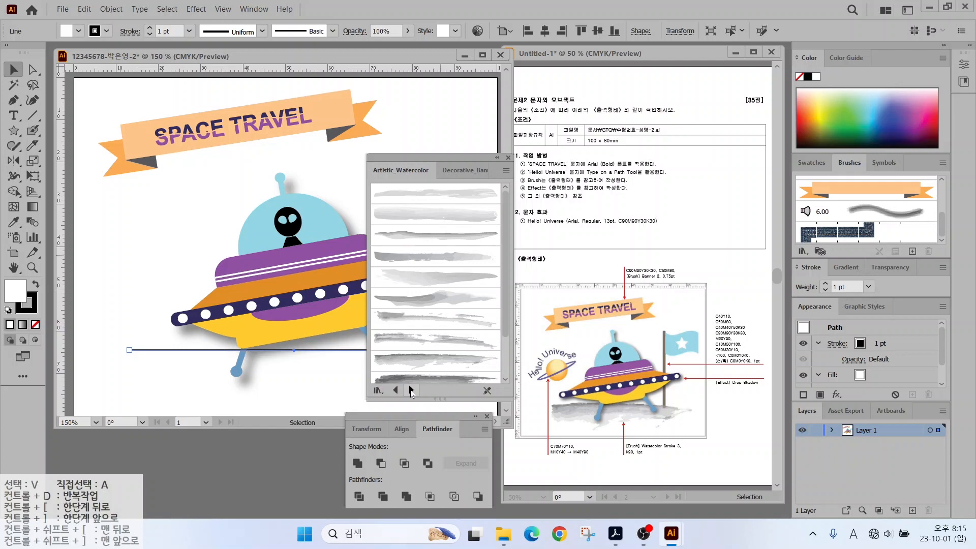
pyautogui.click(505, 172)
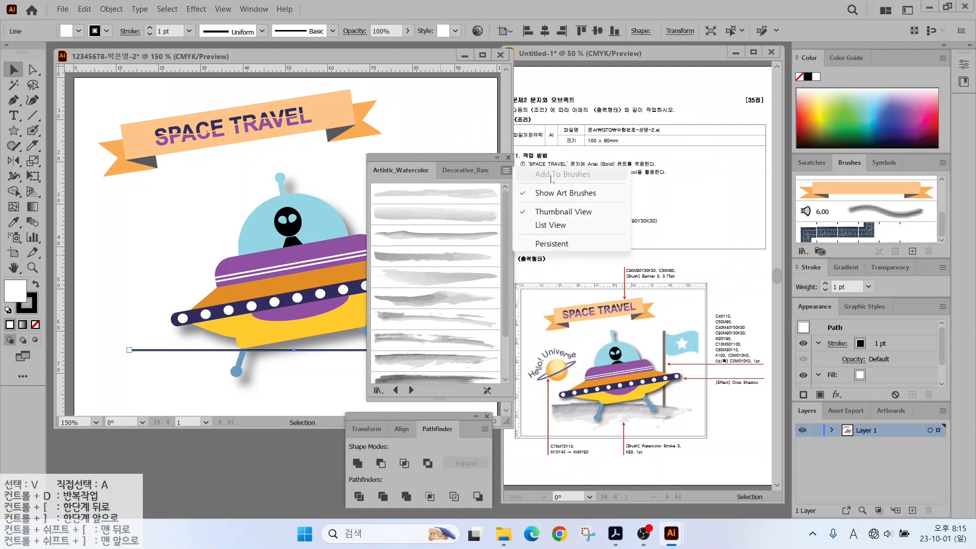
pyautogui.click(545, 225)
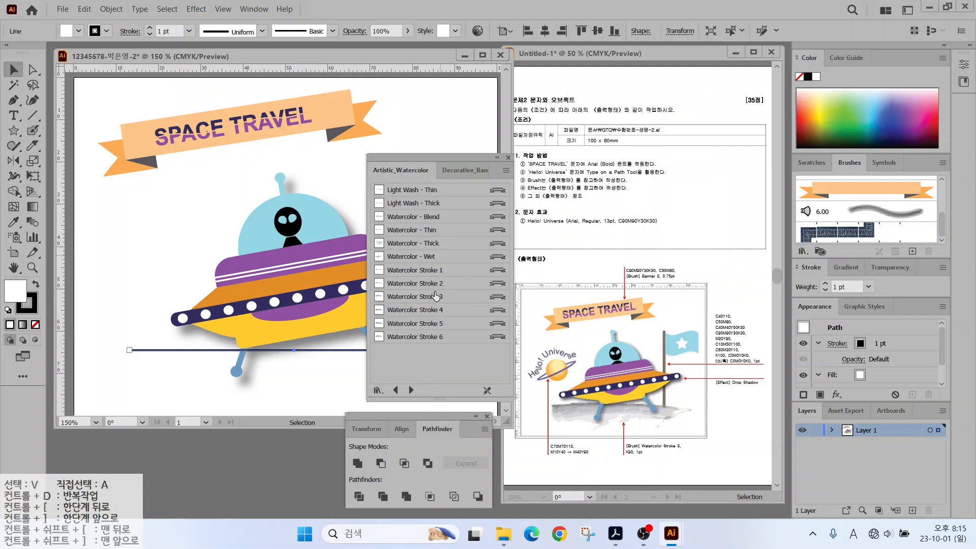
pyautogui.click(435, 297)
pyautogui.click(507, 157)
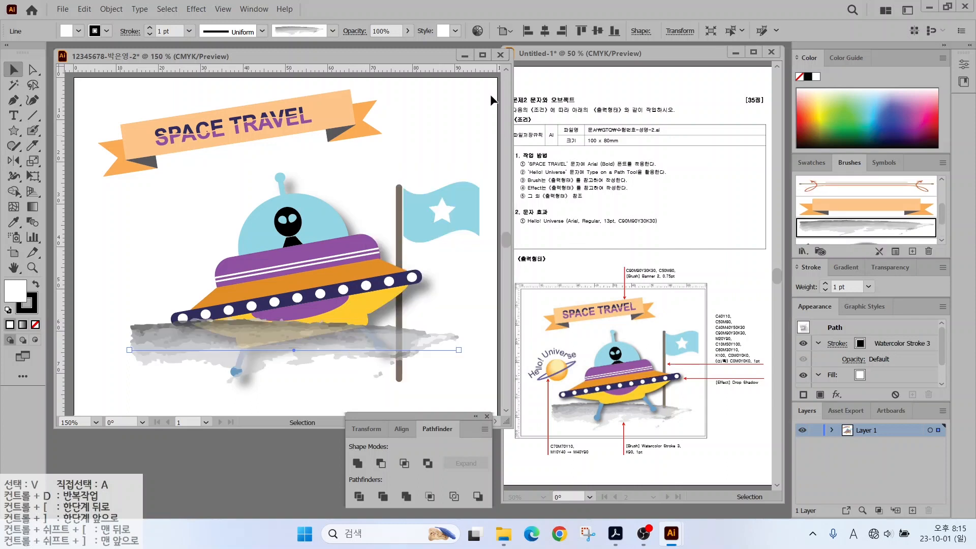
# Make the ground stroke gray, send it behind the UFO, lower it, and raise the flag slightly.
pyautogui.doubleClick(28, 305)
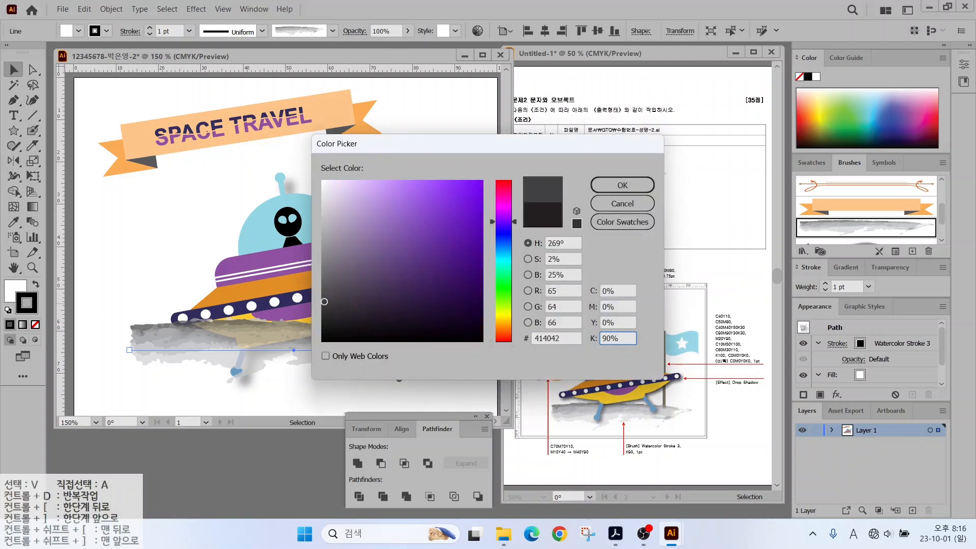
pyautogui.press('Return')
pyautogui.rightClick(407, 389)
pyautogui.moveTo(391, 409)
pyautogui.click(574, 464)
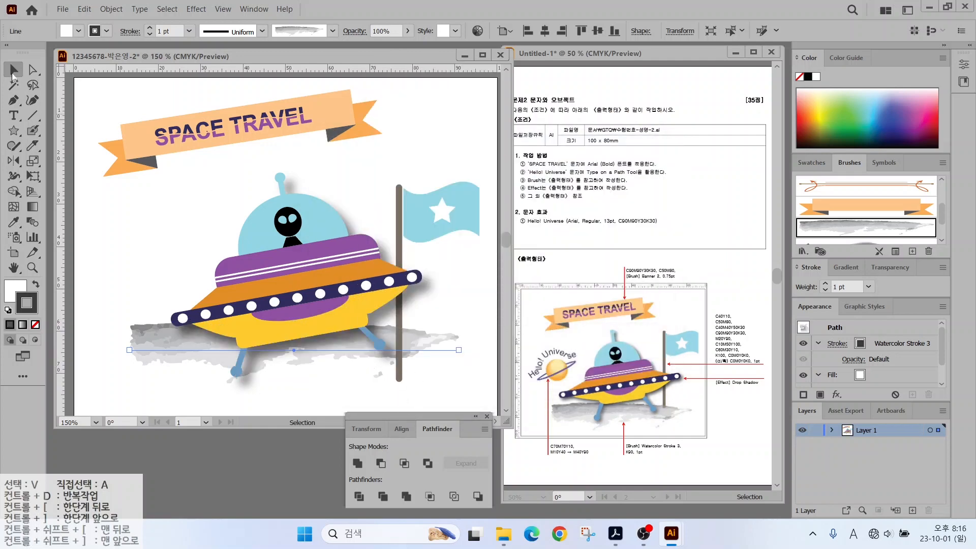
pyautogui.moveTo(185, 349); pyautogui.dragTo(184, 370)
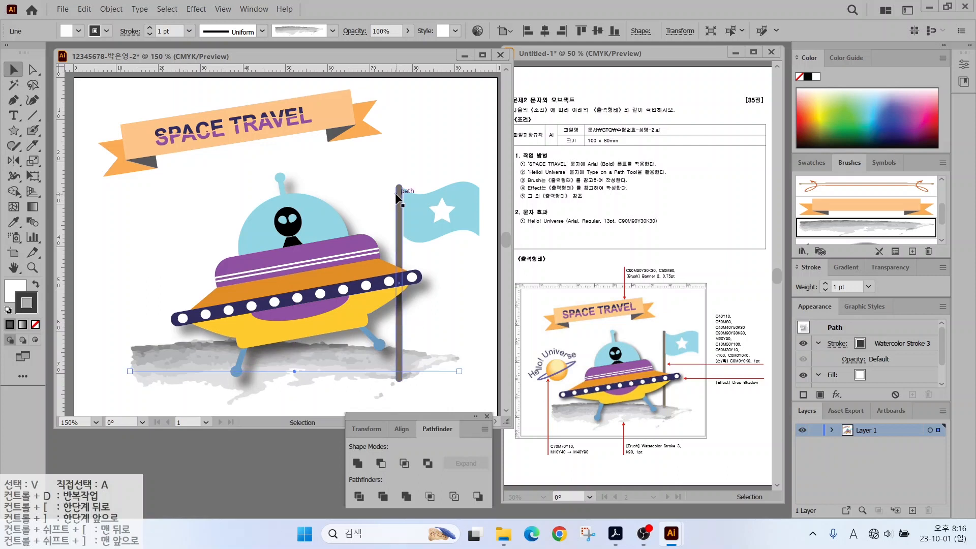
pyautogui.moveTo(386, 189); pyautogui.dragTo(448, 202)
# Draw a small yellow circle to the left of the UFO.
pyautogui.click(131, 253)
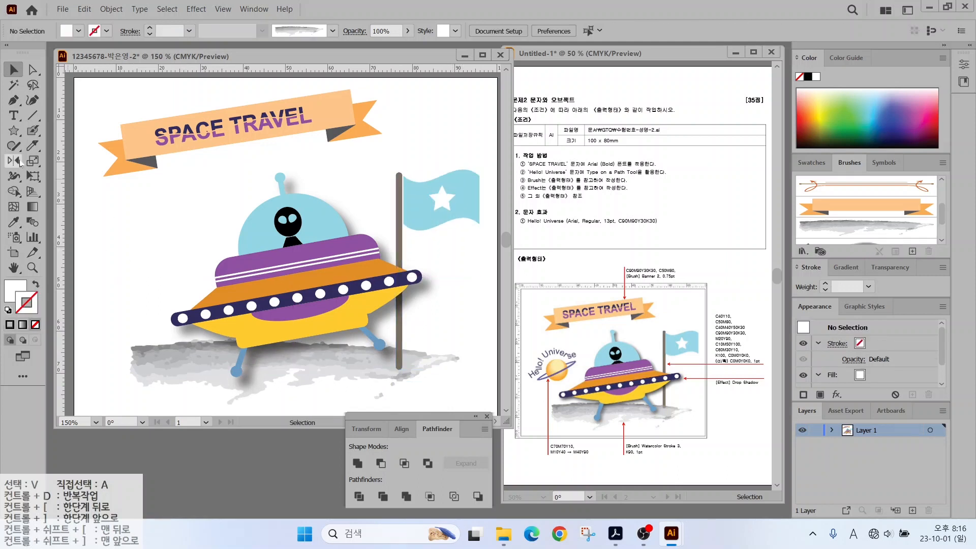
pyautogui.moveTo(14, 131)
pyautogui.mouseDown()
pyautogui.moveTo(61, 189)
pyautogui.moveTo(66, 160)
pyautogui.mouseUp()
pyautogui.moveTo(122, 235); pyautogui.dragTo(164, 277)
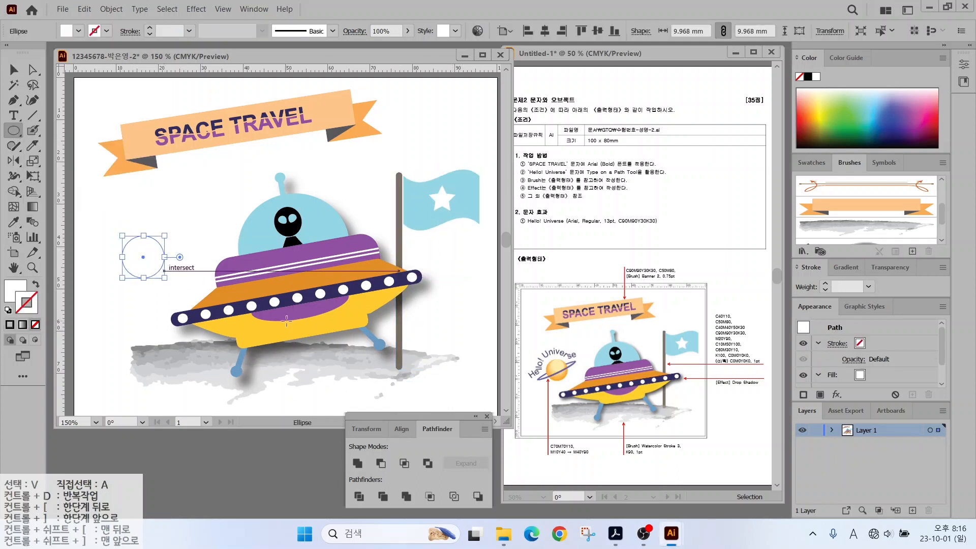
pyautogui.click(811, 163)
pyautogui.click(839, 237)
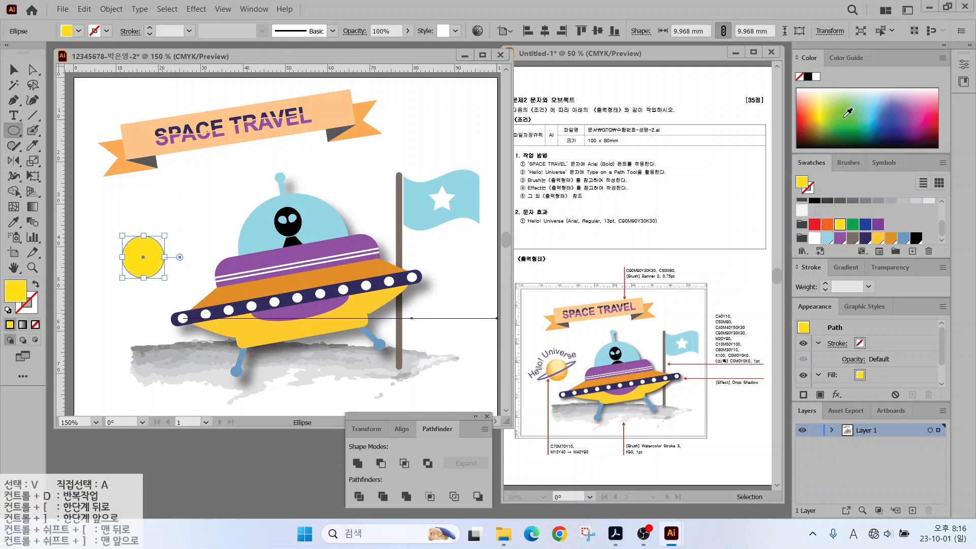
# Give the circle a gradient and set its left stop to a beige CMYK colour (10, 40).
pyautogui.click(846, 266)
pyautogui.click(826, 306)
pyautogui.doubleClick(801, 326)
pyautogui.click(923, 340)
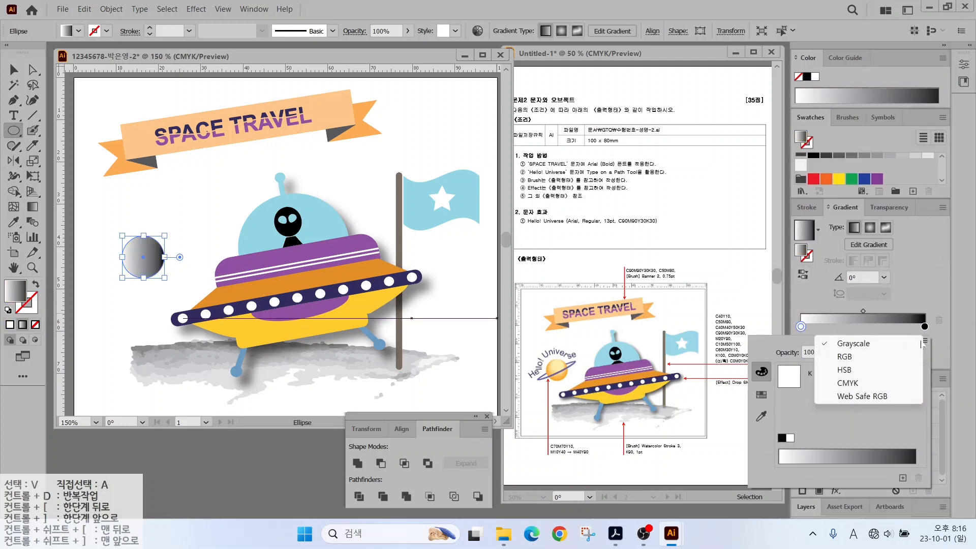
pyautogui.click(807, 390)
pyautogui.press('Tab')
pyautogui.write('10')
pyautogui.press('Tab')
pyautogui.write('40')
pyautogui.press('Return')
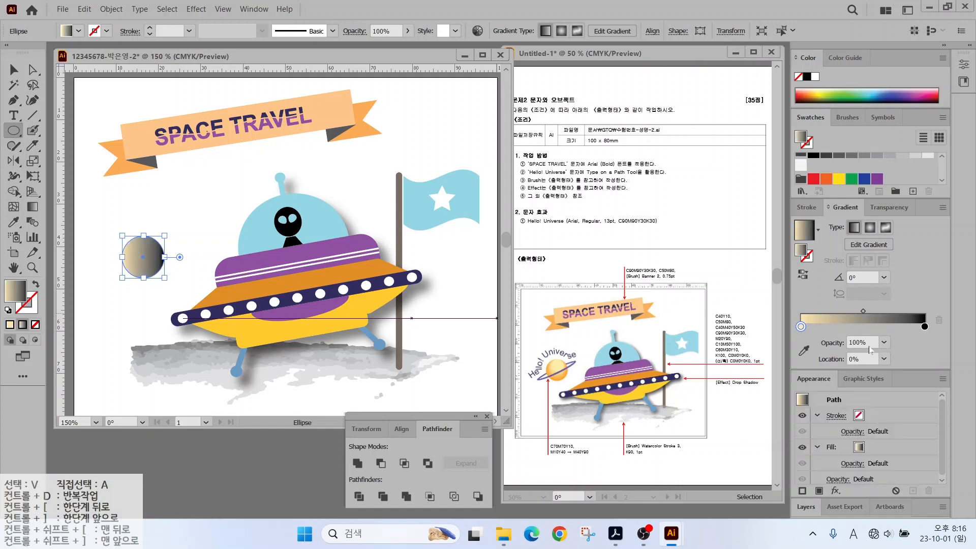
# Set the right gradient stop to orange CMYK (40, 90, 0) and make the gradient radial.
pyautogui.doubleClick(925, 327)
pyautogui.click(924, 340)
pyautogui.click(808, 386)
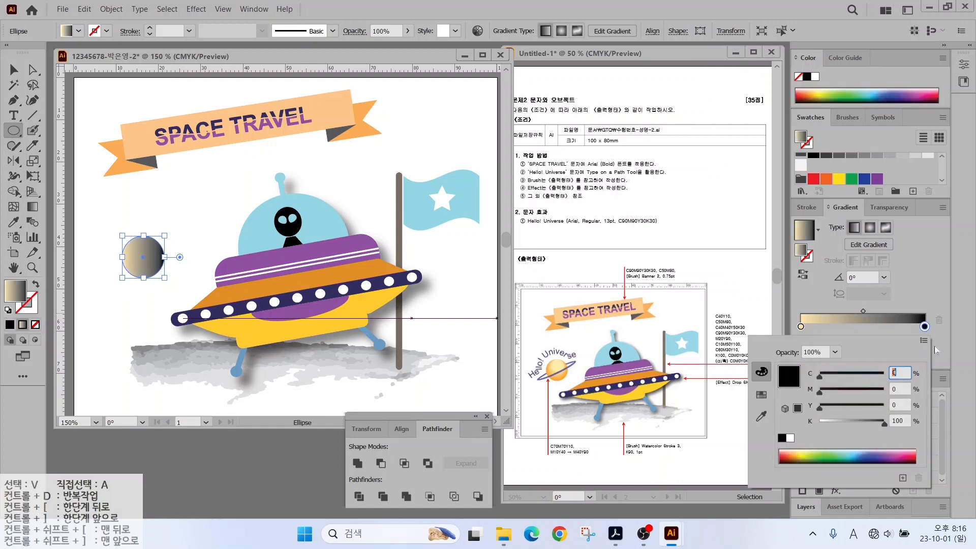
pyautogui.press('Tab')
pyautogui.write('40')
pyautogui.press('Tab')
pyautogui.write('90')
pyautogui.press('Tab')
pyautogui.write('0')
pyautogui.press('Tab')
pyautogui.press('Return')
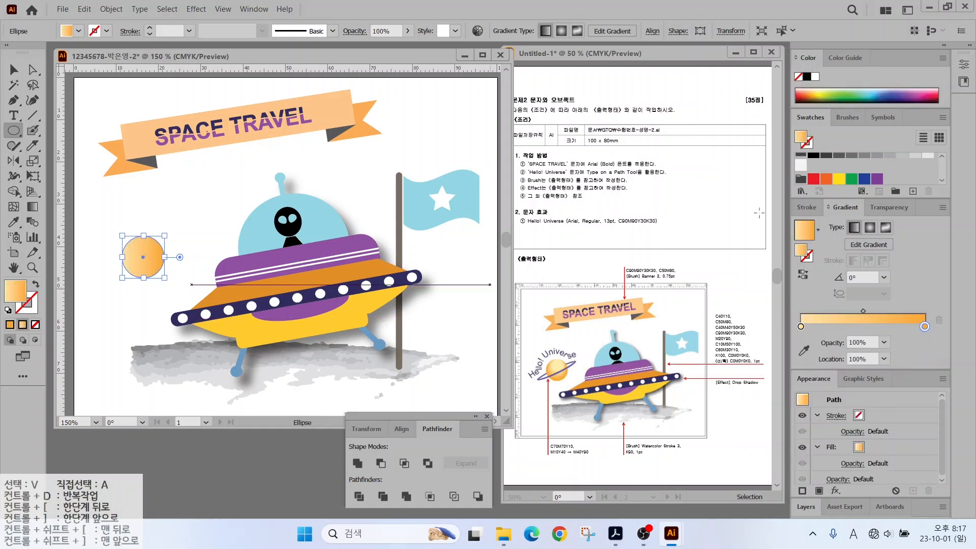
pyautogui.click(855, 226)
pyautogui.click(874, 229)
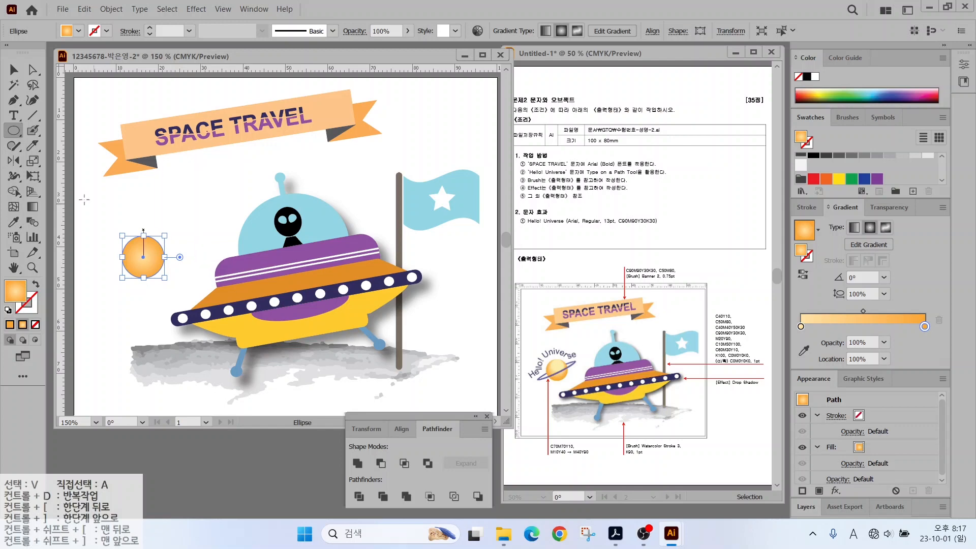
# Redraw the radial gradient outward from the circle's centre with the Gradient tool.
pyautogui.click(31, 206)
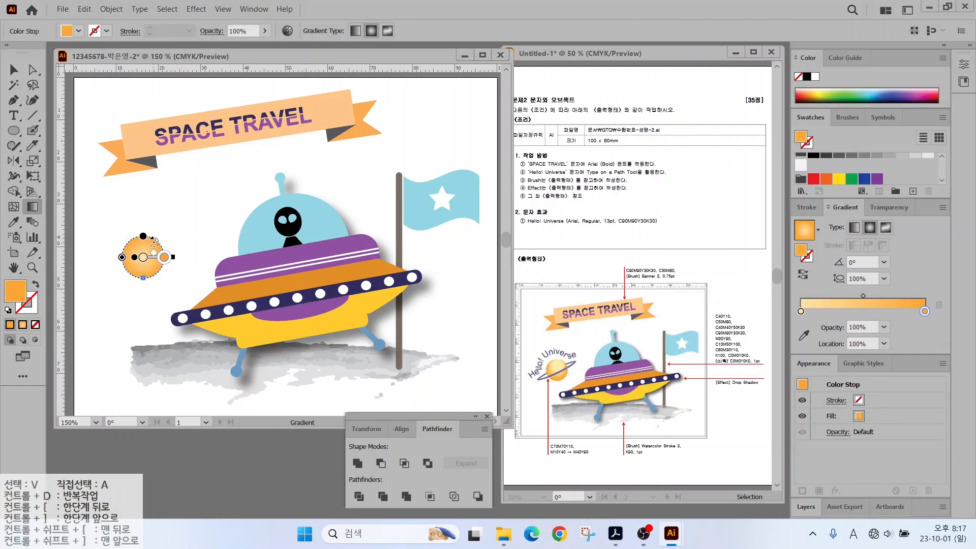
pyautogui.scroll(4, 154, 241)
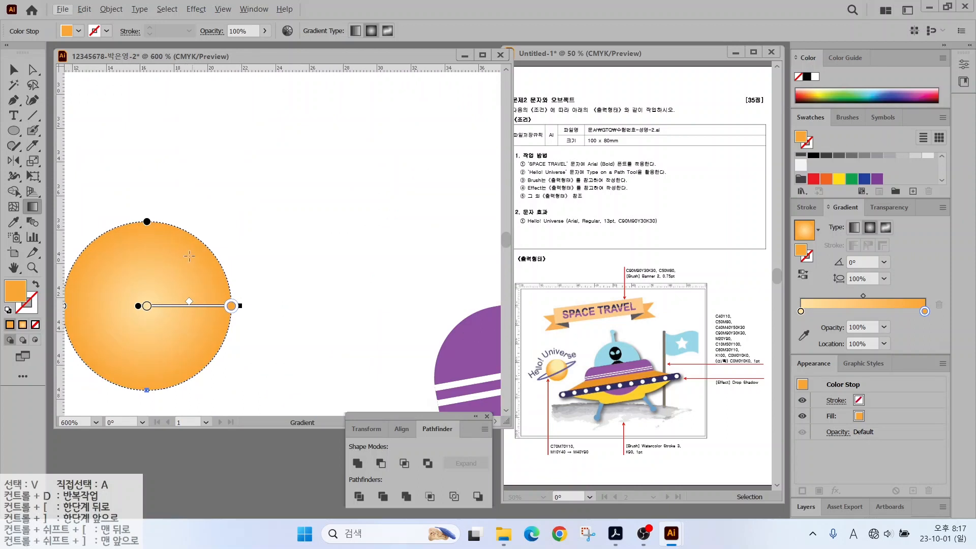
pyautogui.moveTo(149, 297)
pyautogui.mouseDown()
pyautogui.moveTo(191, 235)
pyautogui.moveTo(216, 224)
pyautogui.mouseUp()
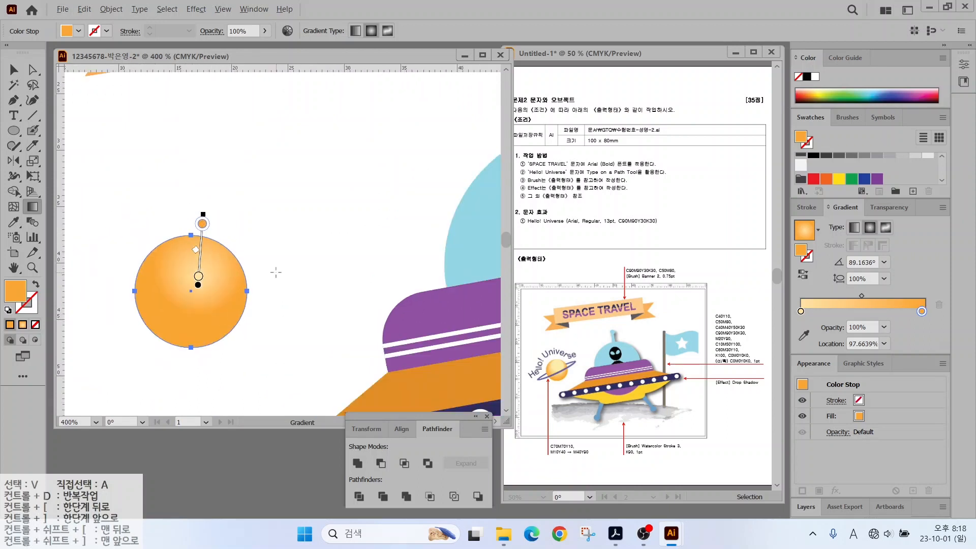
pyautogui.scroll(-1, 274, 271)
pyautogui.press('v')
pyautogui.click(274, 257)
# Draw a flat, hollow elliptical ring across the planet.
pyautogui.press('l')
pyautogui.moveTo(149, 270); pyautogui.dragTo(289, 300)
pyautogui.hotkey('shift', 'x')
# Recolour the ring's outline purple using CMYK values 70, 70, 10, 0.
pyautogui.doubleClick(28, 306)
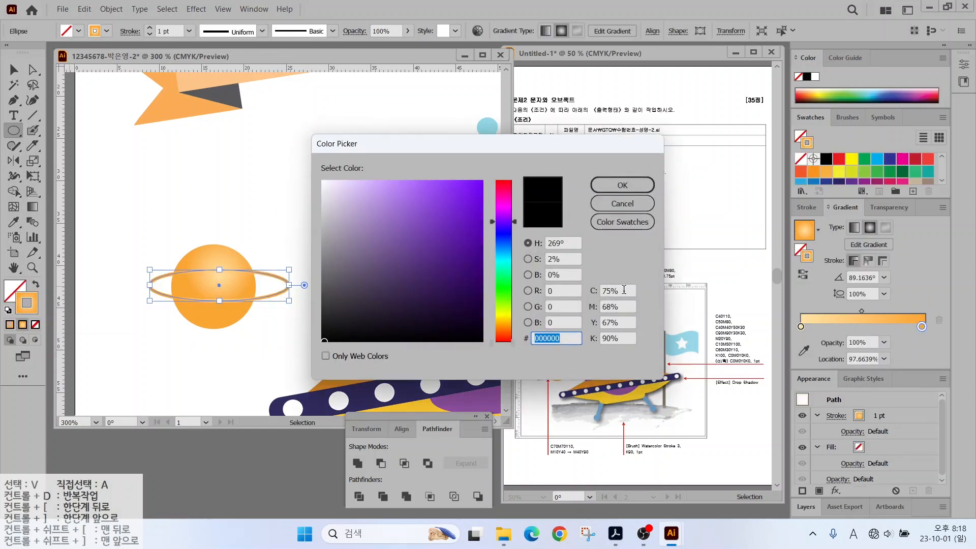
pyautogui.moveTo(624, 290); pyautogui.dragTo(595, 290)
pyautogui.write('70')
pyautogui.press('Tab')
pyautogui.write('70')
pyautogui.press('Tab')
pyautogui.write('10')
pyautogui.press('Tab')
pyautogui.write('0')
pyautogui.press('Return')
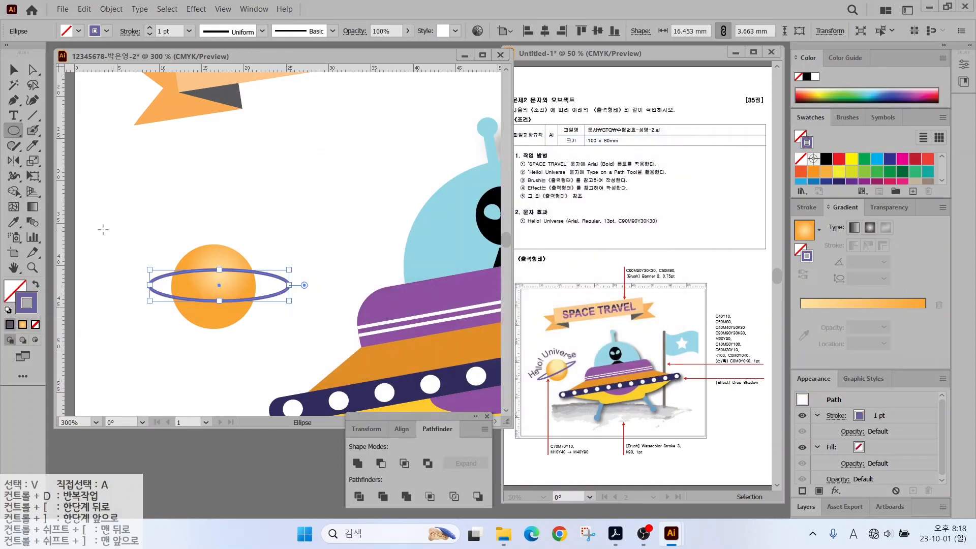
pyautogui.press('v')
# Draw a straight line across the ring and select it together with the ring.
pyautogui.click(132, 277)
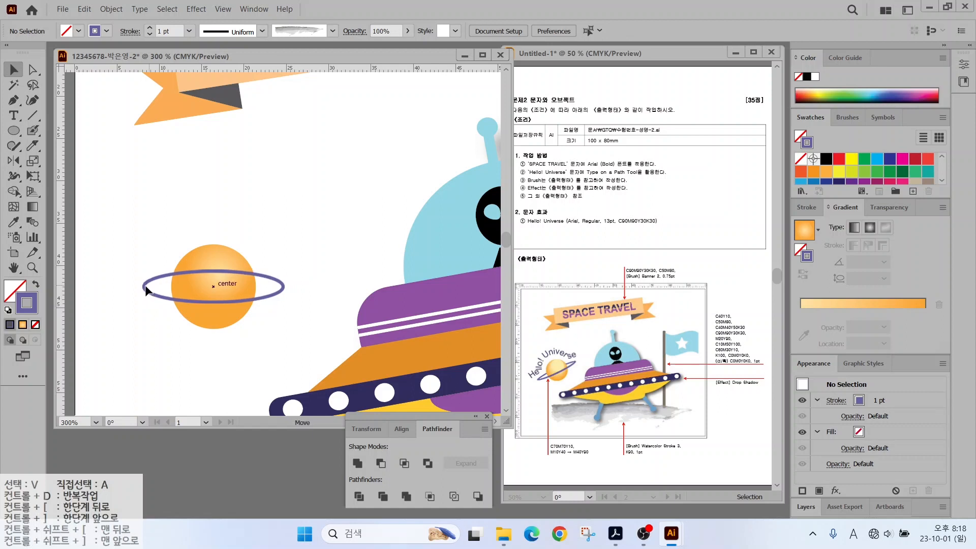
pyautogui.click(145, 289)
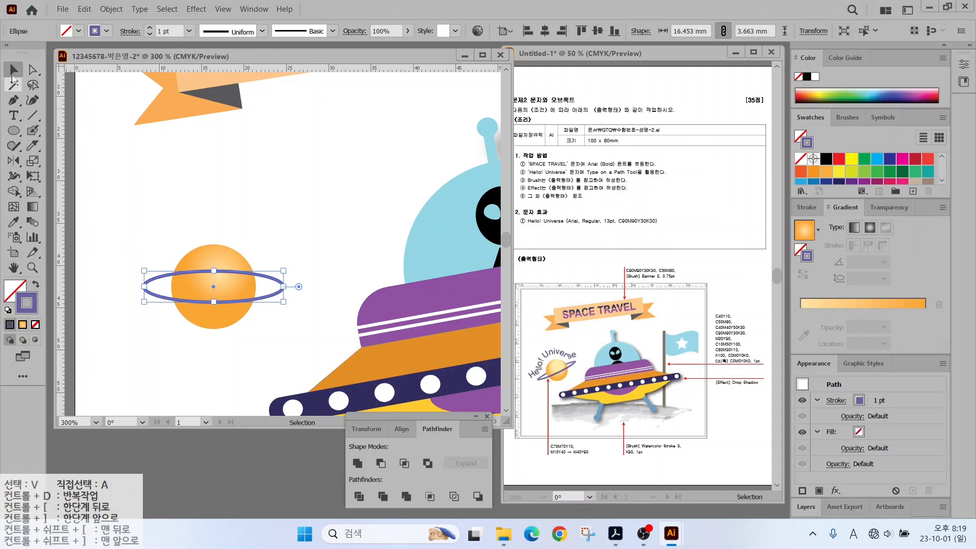
pyautogui.press('a')
pyautogui.click(169, 305)
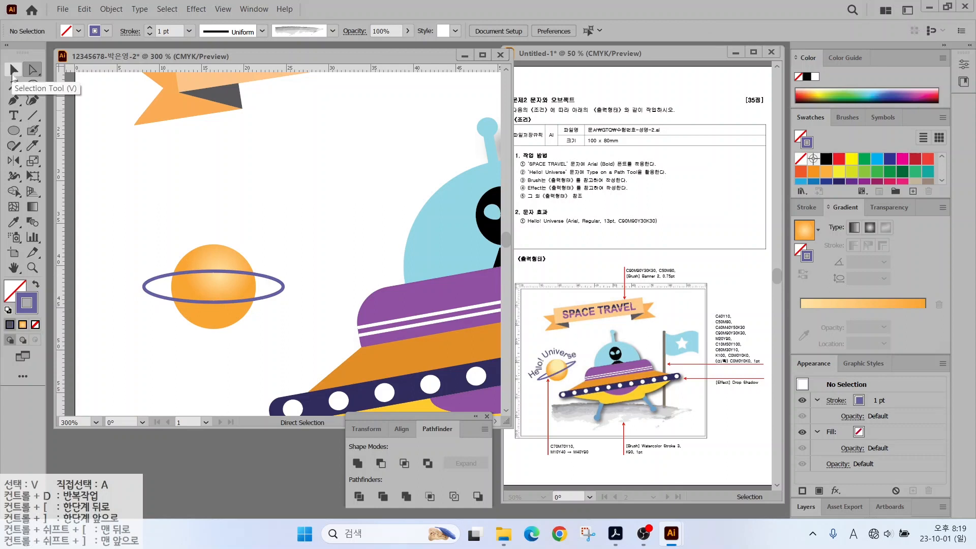
pyautogui.click(32, 115)
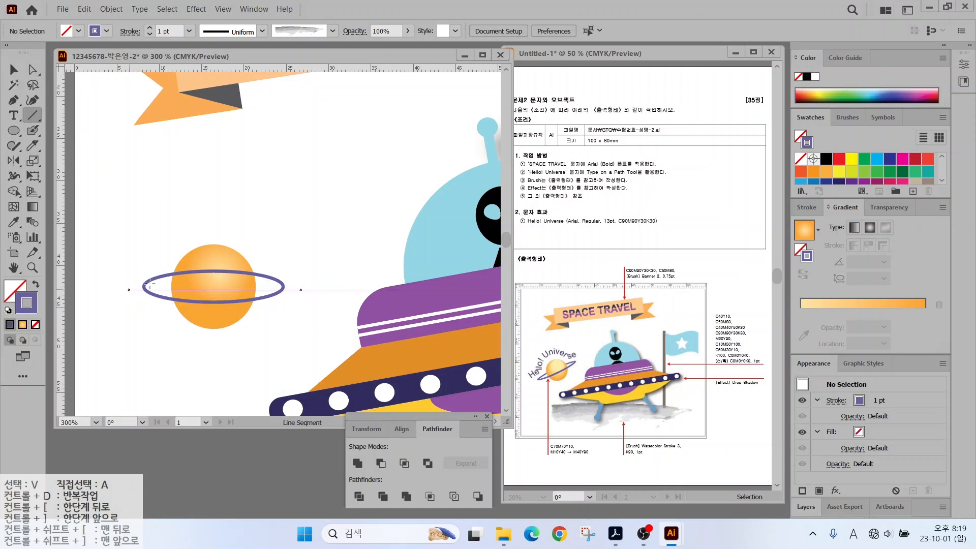
pyautogui.moveTo(129, 289); pyautogui.dragTo(321, 283)
pyautogui.press('v')
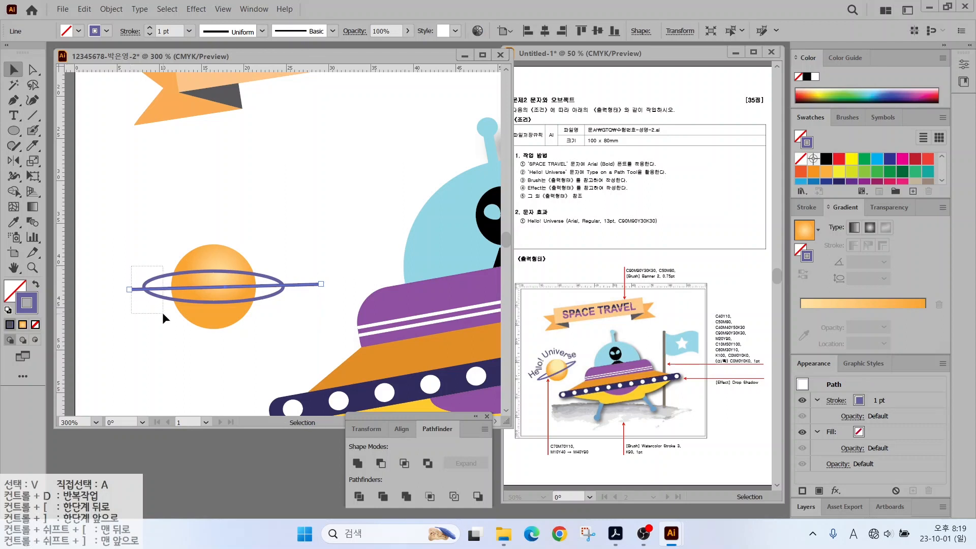
pyautogui.moveTo(162, 312); pyautogui.dragTo(161, 312)
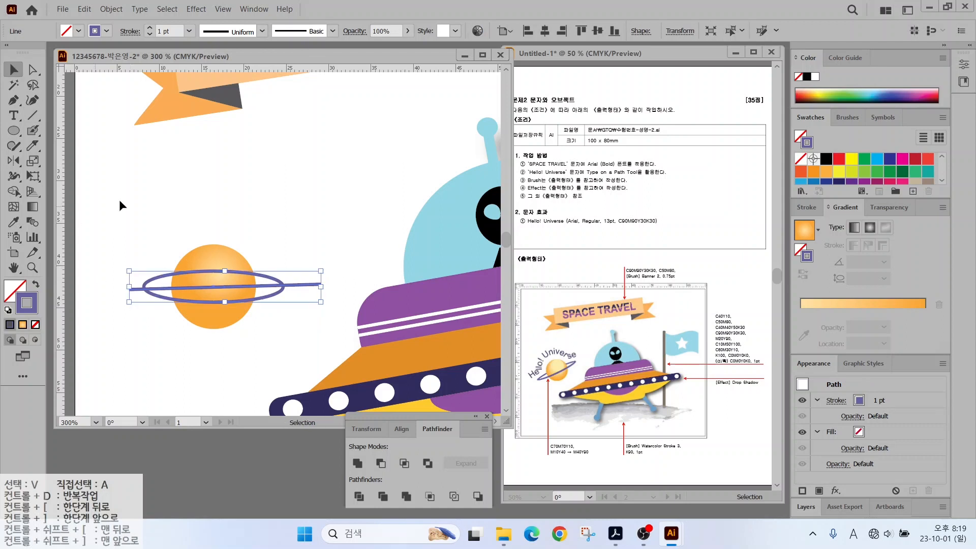
# Divide the ring along the line with Pathfinder and ungroup the pieces.
pyautogui.click(359, 495)
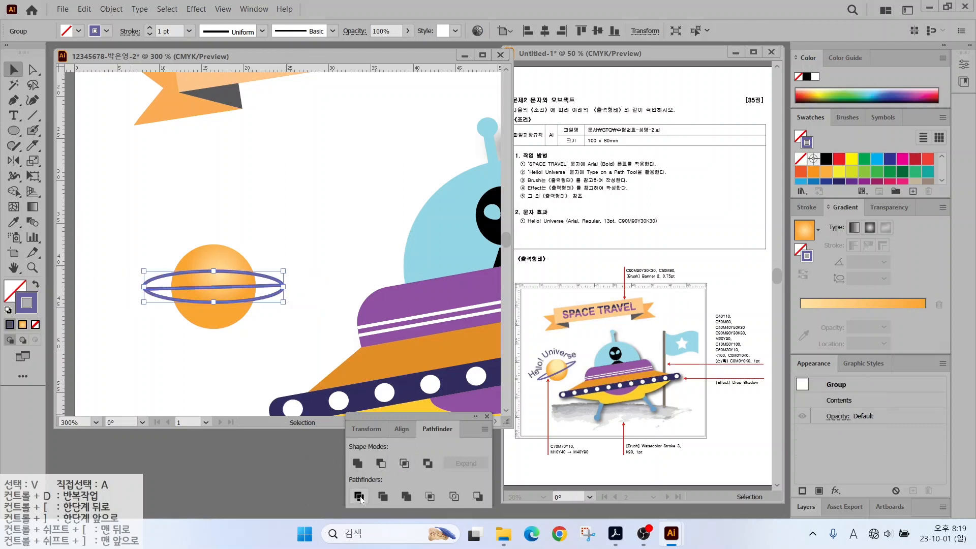
pyautogui.click(156, 392)
pyautogui.click(152, 283)
pyautogui.rightClick(153, 282)
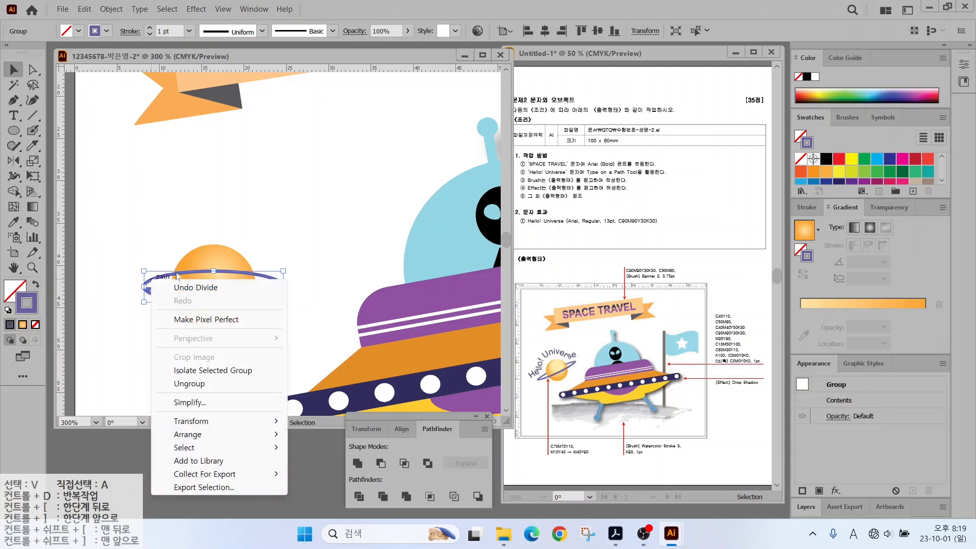
pyautogui.click(196, 384)
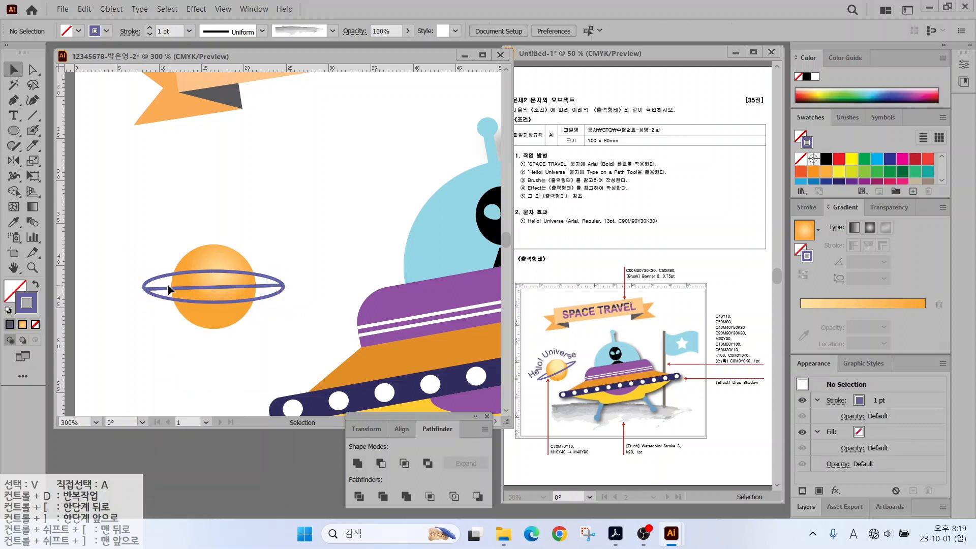
# Send the ring's upper half to the back so it passes behind the planet.
pyautogui.click(141, 239)
pyautogui.click(41, 74)
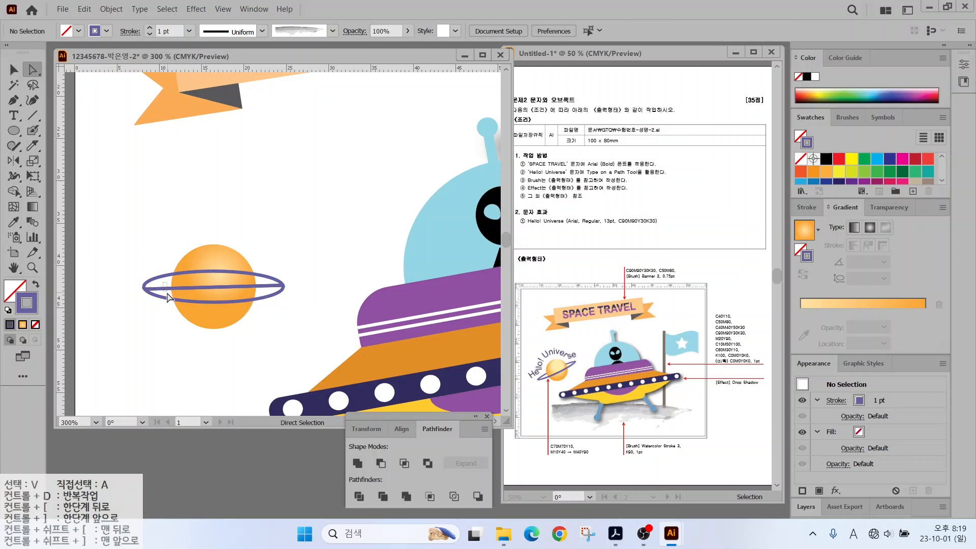
pyautogui.press('v')
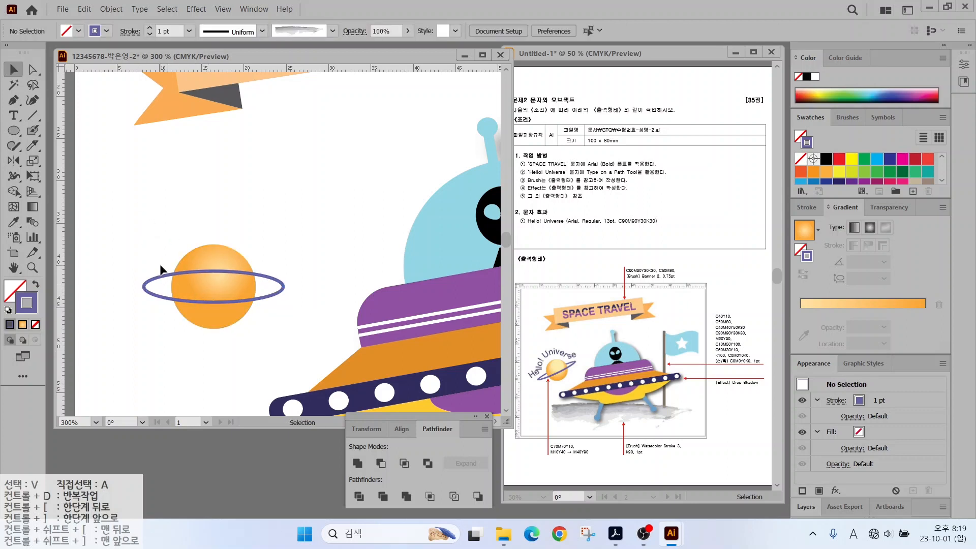
pyautogui.click(163, 273)
pyautogui.rightClick(163, 273)
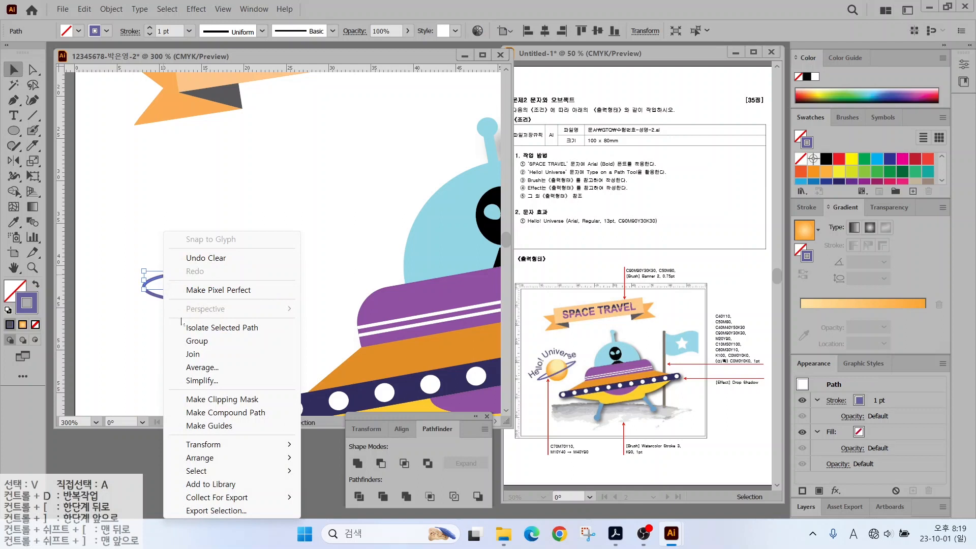
pyautogui.moveTo(207, 459)
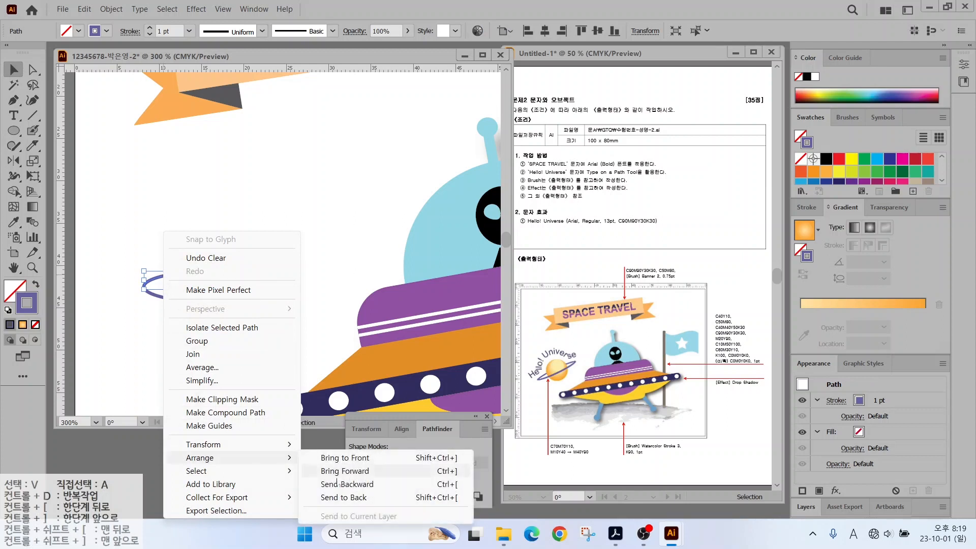
pyautogui.click(343, 497)
# Select the planet and ring together and rotate them to a tilted angle.
pyautogui.click(264, 292)
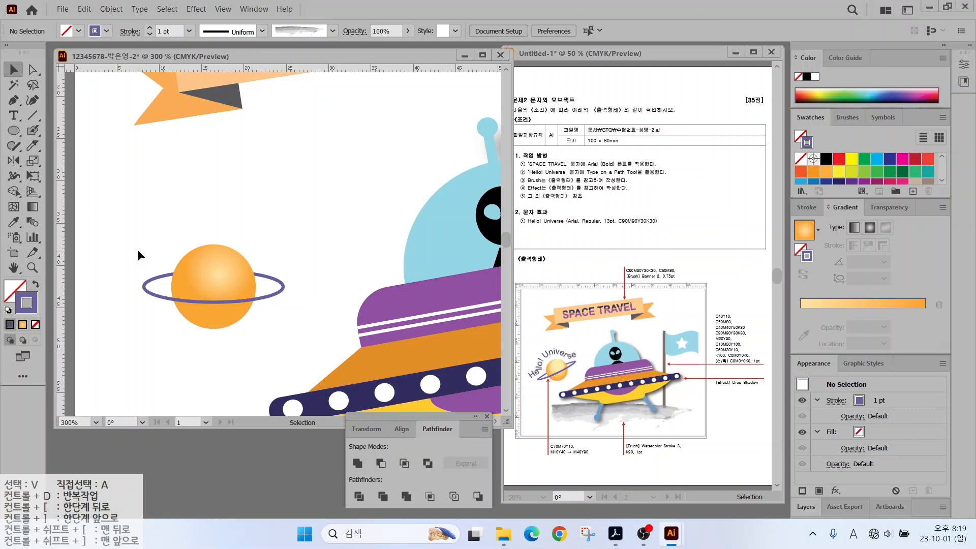
pyautogui.moveTo(135, 255); pyautogui.dragTo(285, 337)
pyautogui.moveTo(299, 227); pyautogui.dragTo(232, 230)
pyautogui.hotkey('ctrl', '-')
# Set the planet ring's stroke weight to 2 pt.
pyautogui.click(225, 243)
pyautogui.click(215, 256)
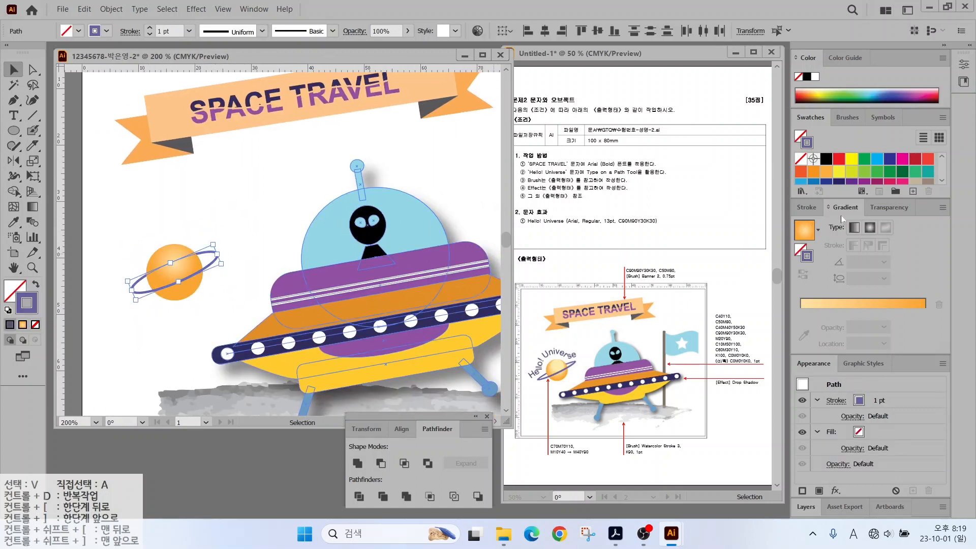
pyautogui.click(805, 207)
pyautogui.click(824, 224)
pyautogui.click(283, 265)
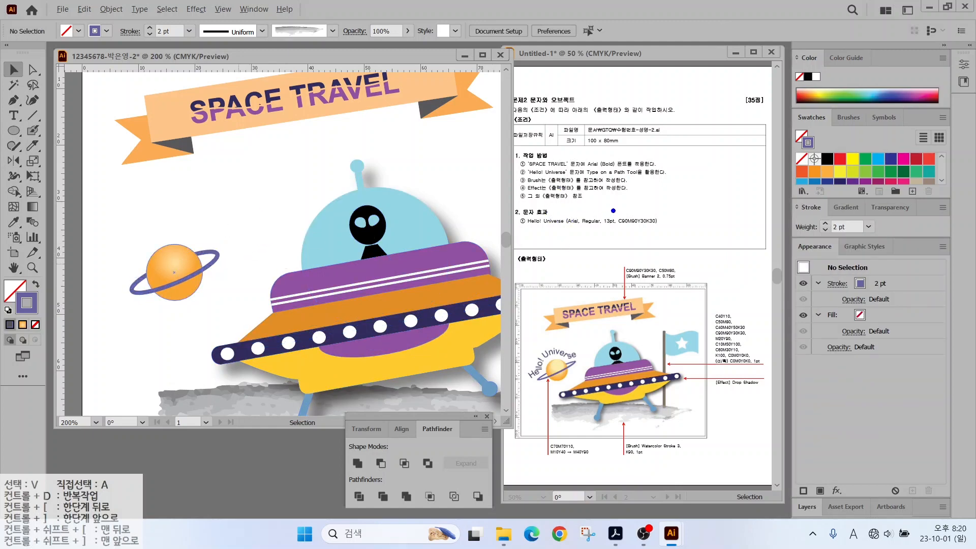
# Draw a wavy Pen-tool curve from left of the planet rising toward the right.
pyautogui.moveTo(622, 179); pyautogui.dragTo(669, 211)
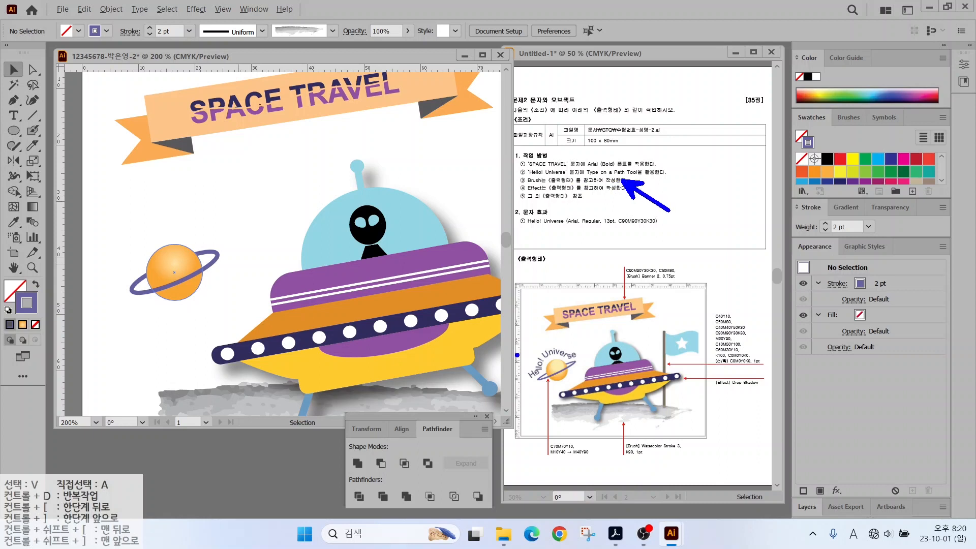
pyautogui.click(14, 115)
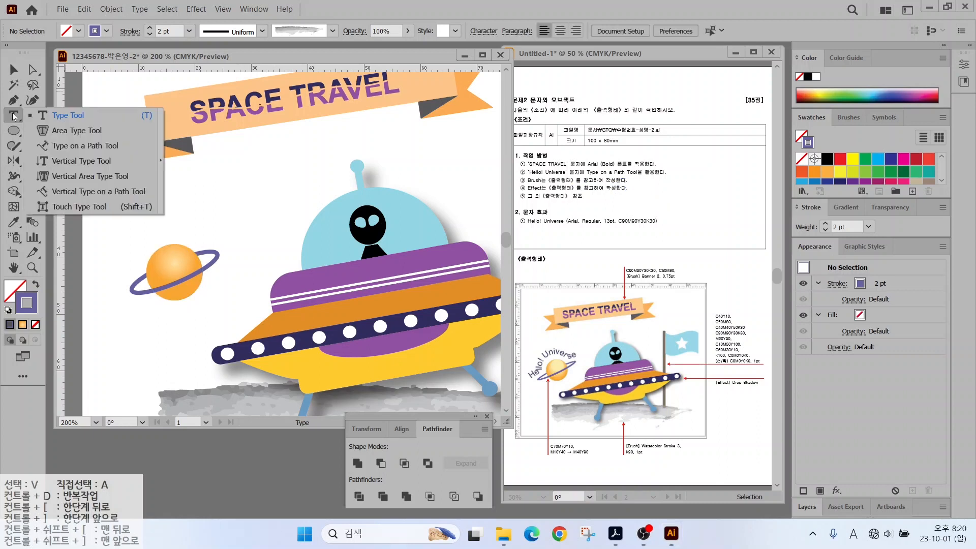
pyautogui.click(72, 147)
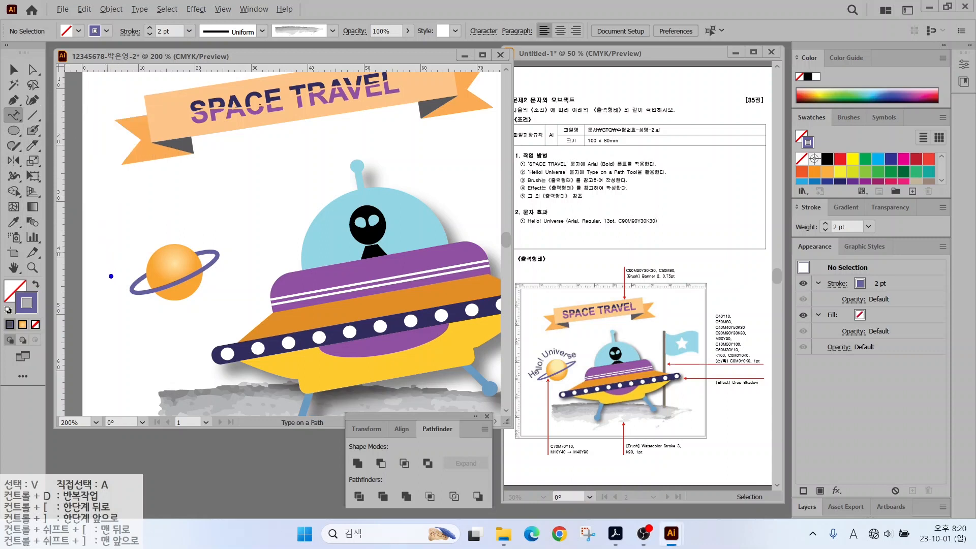
pyautogui.moveTo(111, 276)
pyautogui.mouseDown()
pyautogui.moveTo(149, 220)
pyautogui.moveTo(191, 236)
pyautogui.moveTo(232, 230)
pyautogui.mouseUp()
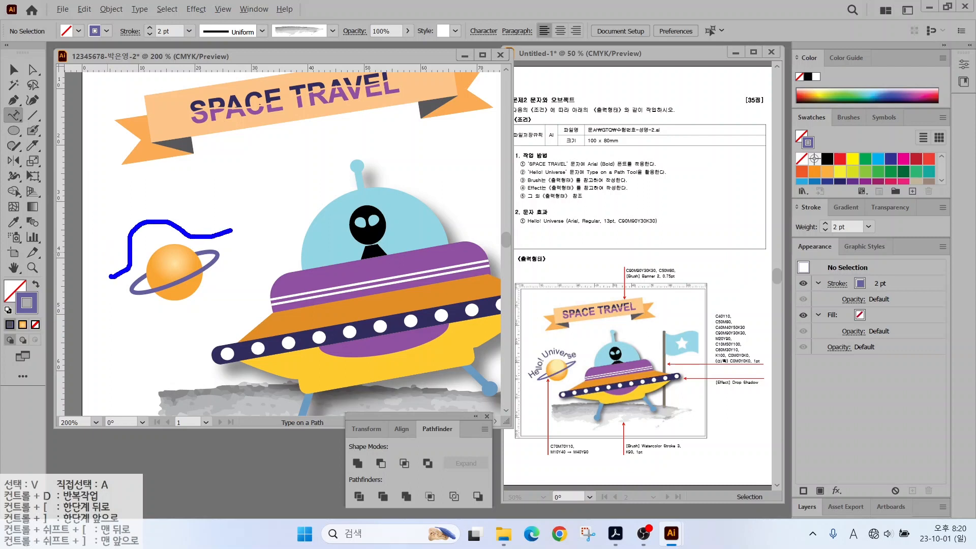
pyautogui.click(14, 100)
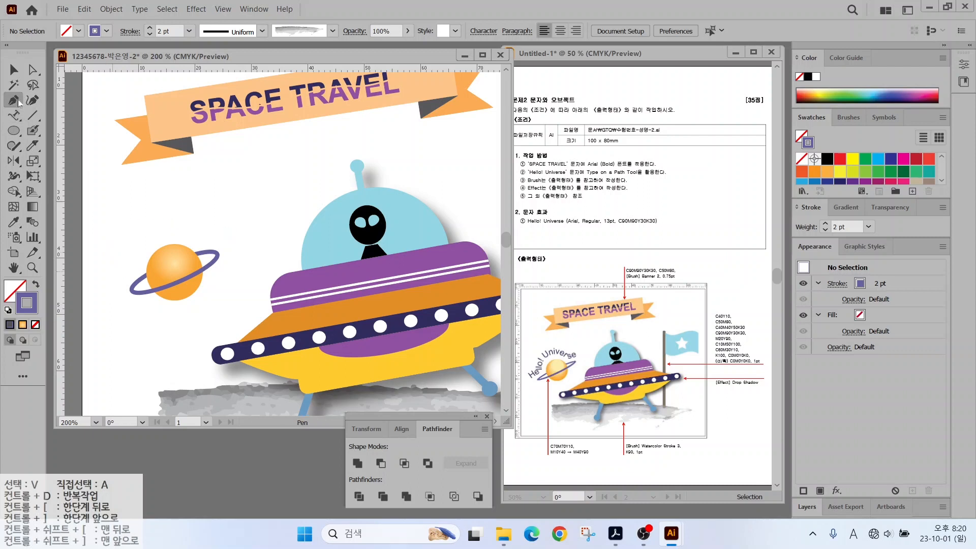
pyautogui.click(109, 286)
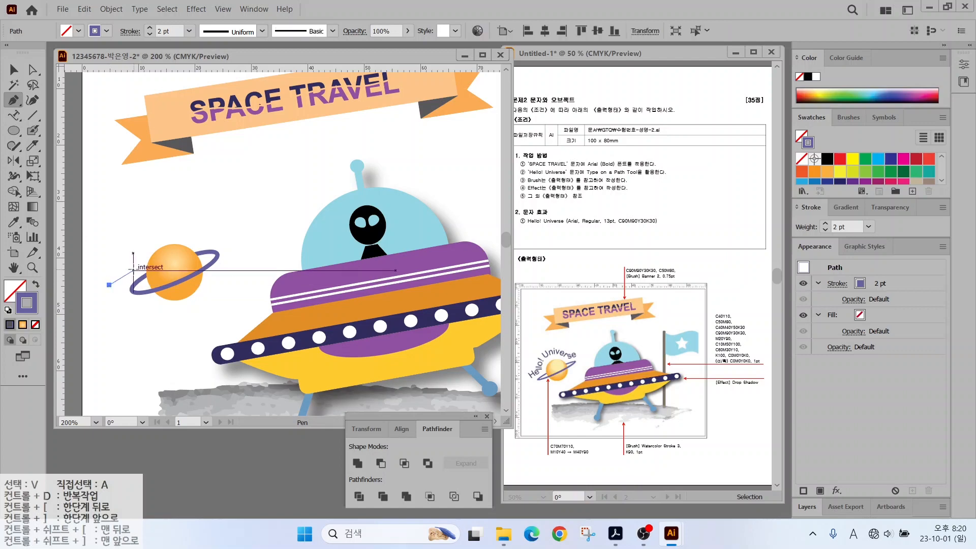
pyautogui.moveTo(133, 267)
pyautogui.mouseDown()
pyautogui.moveTo(178, 222)
pyautogui.moveTo(218, 234)
pyautogui.mouseUp()
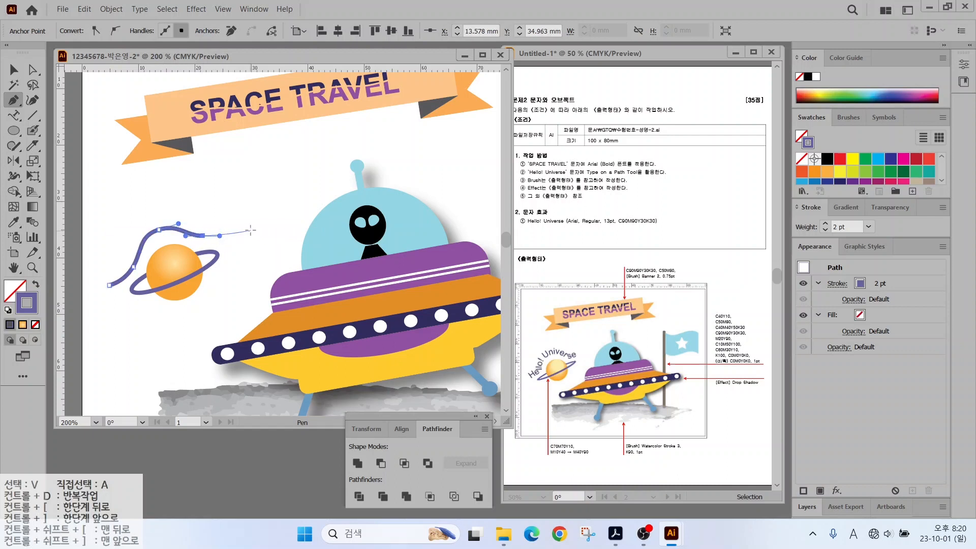
pyautogui.click(249, 226)
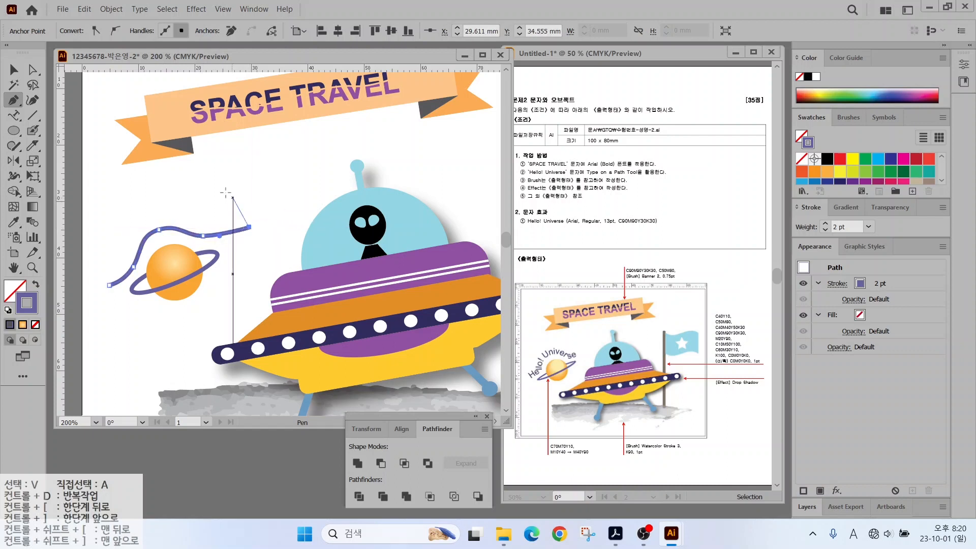
pyautogui.press('v')
pyautogui.click(165, 308)
# Enlarge the planet with its ring, then stretch the wavy curve larger.
pyautogui.moveTo(165, 307)
pyautogui.mouseDown()
pyautogui.moveTo(216, 272)
pyautogui.moveTo(259, 291)
pyautogui.mouseUp()
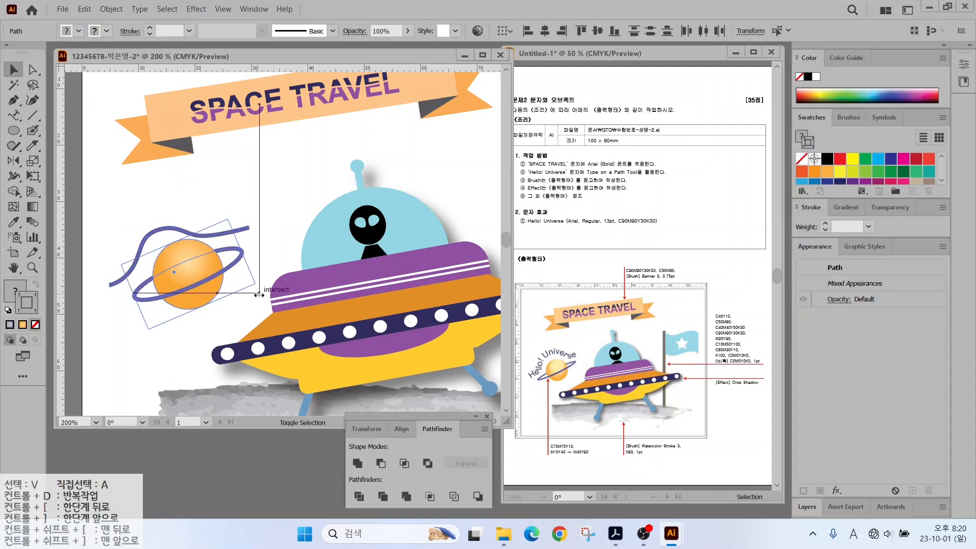
pyautogui.click(275, 212)
pyautogui.click(248, 227)
pyautogui.moveTo(250, 227); pyautogui.dragTo(270, 205)
pyautogui.click(264, 198)
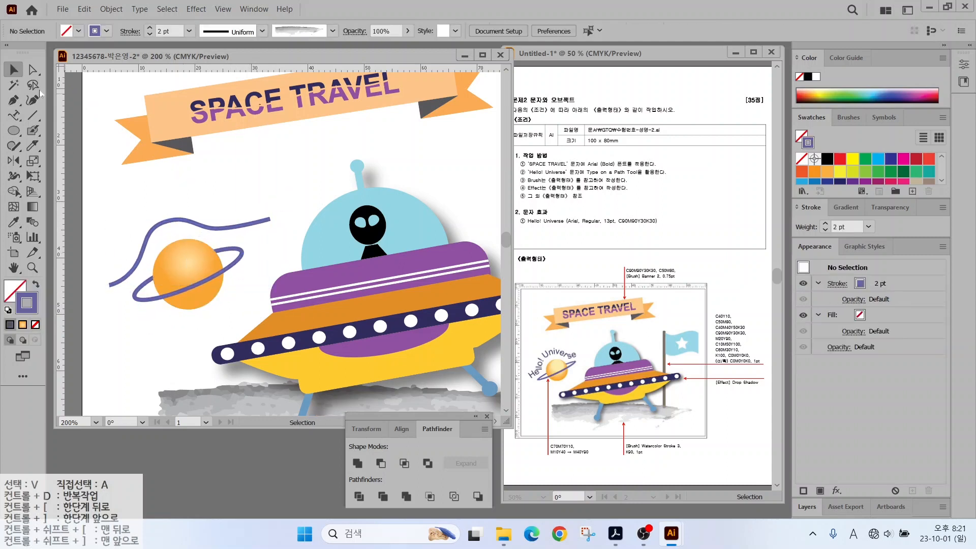
pyautogui.click(13, 116)
# Type 'Hello! Universe' along the curve in Arial Regular 13 pt.
pyautogui.click(115, 282)
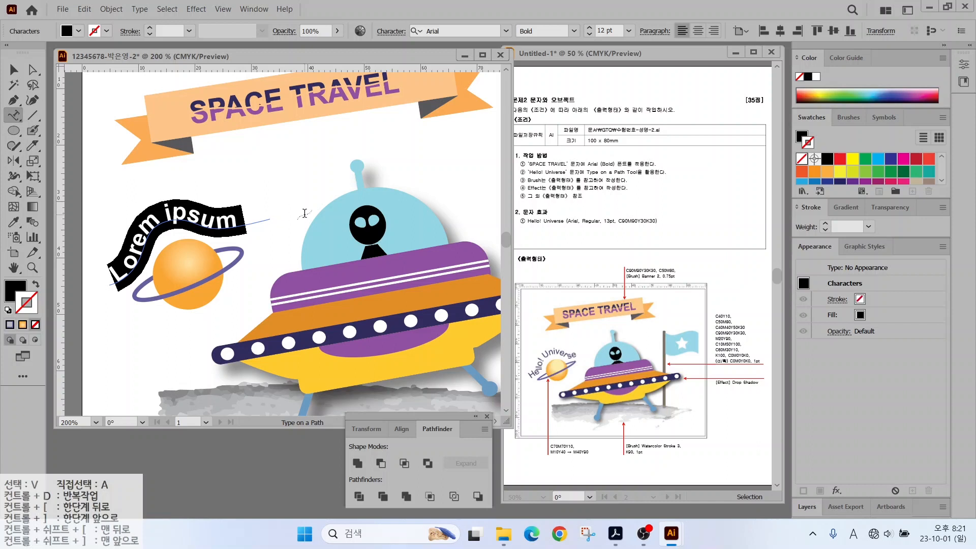
pyautogui.click(574, 31)
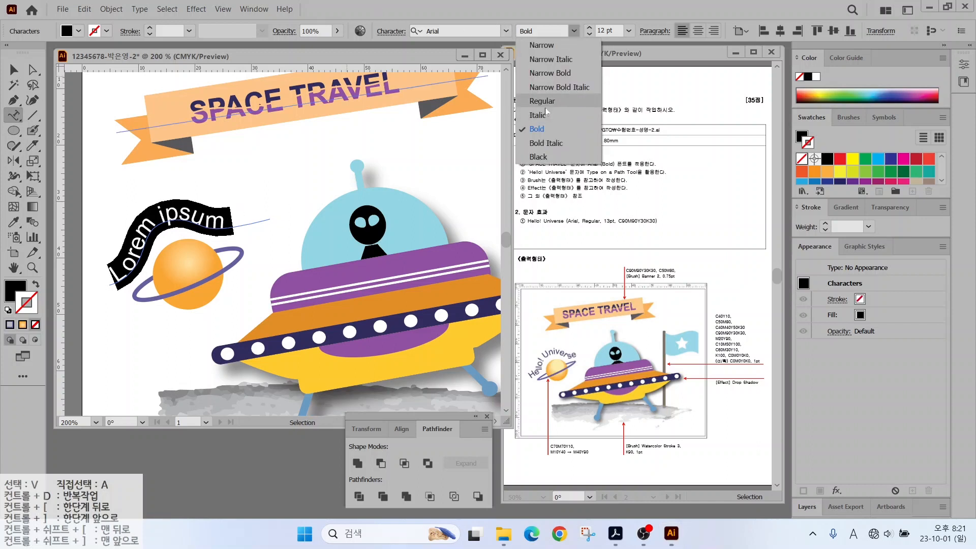
pyautogui.click(541, 100)
pyautogui.click(588, 28)
pyautogui.write('He')
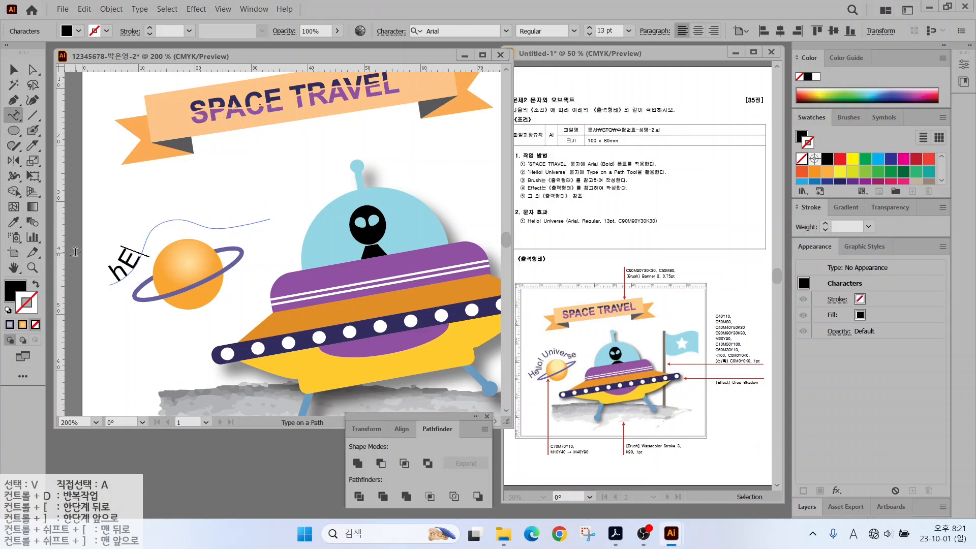
pyautogui.press('BackSpace')
pyautogui.press('BackSpace')
pyautogui.press('capslock')
pyautogui.write('Hello! Univer')
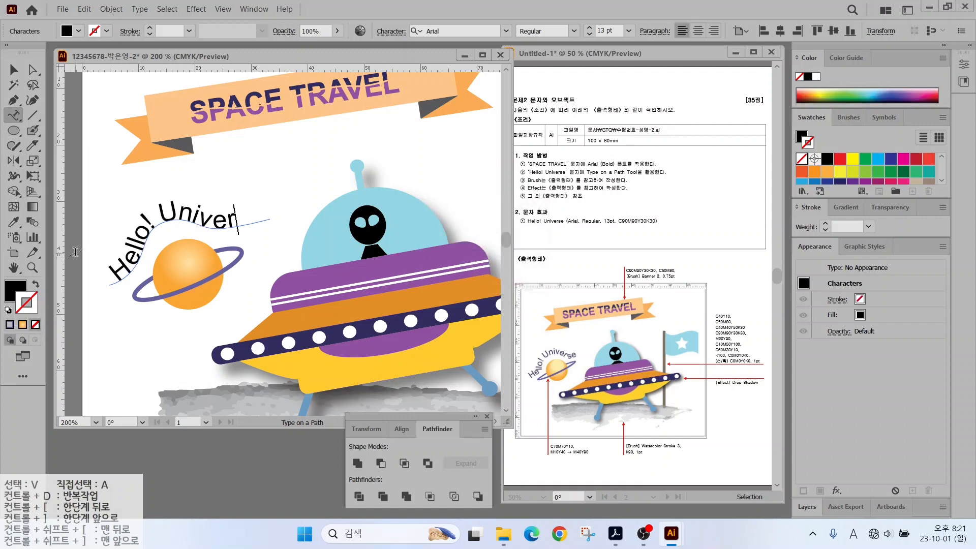
pyautogui.write('se')
pyautogui.click(14, 70)
# Select all the greeting text and enter a dark navy fill starting with cyan 90.
pyautogui.click(94, 238)
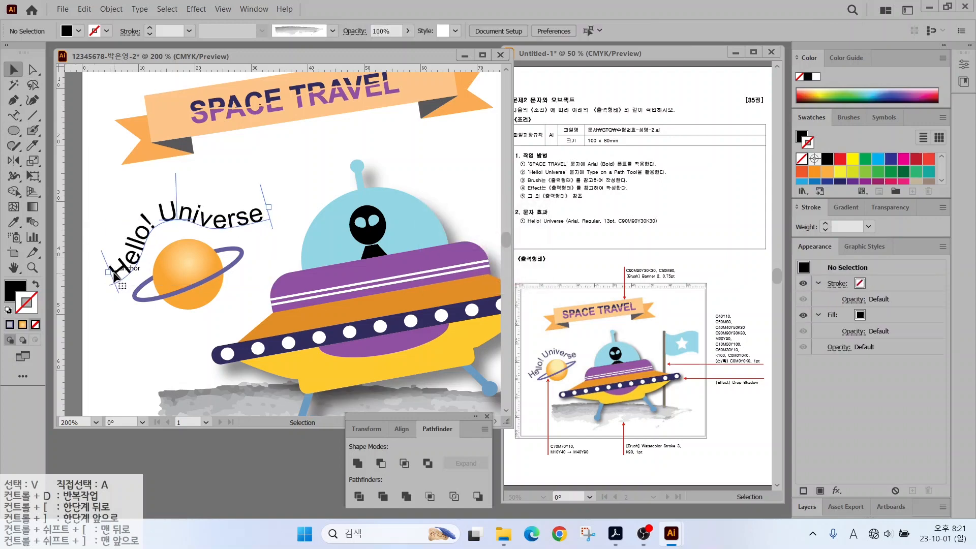
pyautogui.doubleClick(114, 274)
pyautogui.moveTo(113, 275); pyautogui.dragTo(275, 218)
pyautogui.doubleClick(17, 294)
pyautogui.moveTo(614, 290); pyautogui.dragTo(532, 279)
pyautogui.write('90')
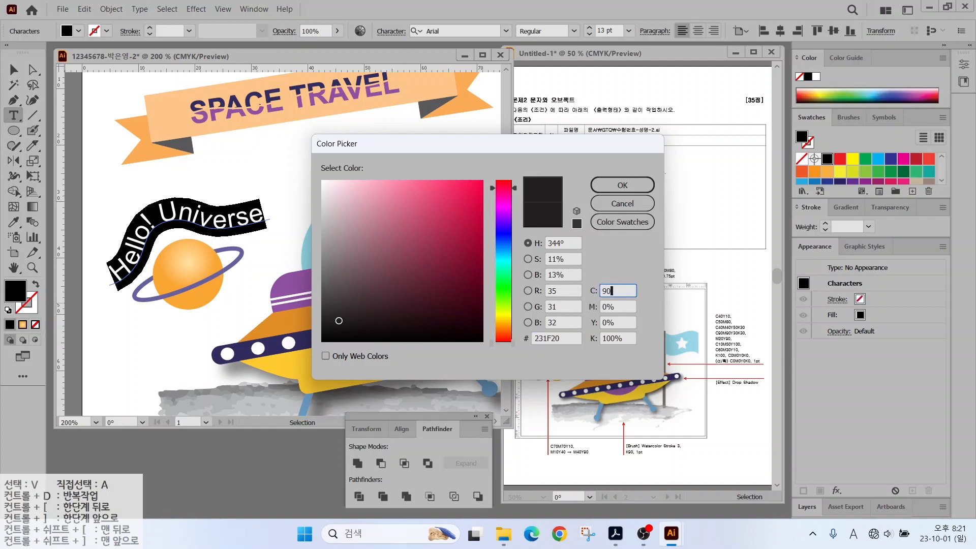
pyautogui.press('Tab')
pyautogui.write('90')
pyautogui.press('Tab')
pyautogui.write('30')
pyautogui.press('Tab')
pyautogui.write('30')
pyautogui.press('Return')
# Confirm the text colour, nudge the greeting slightly lower, and zoom out to the whole artboard.
pyautogui.press('Escape')
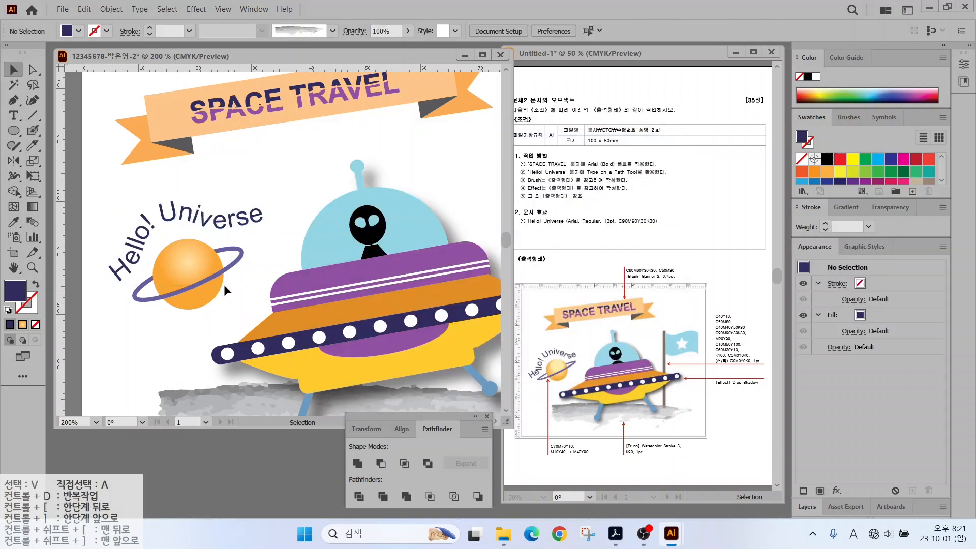
pyautogui.moveTo(164, 211); pyautogui.dragTo(163, 216)
pyautogui.click(212, 347)
pyautogui.hotkey('ctrl', '-')
pyautogui.moveTo(248, 316); pyautogui.dragTo(190, 303)
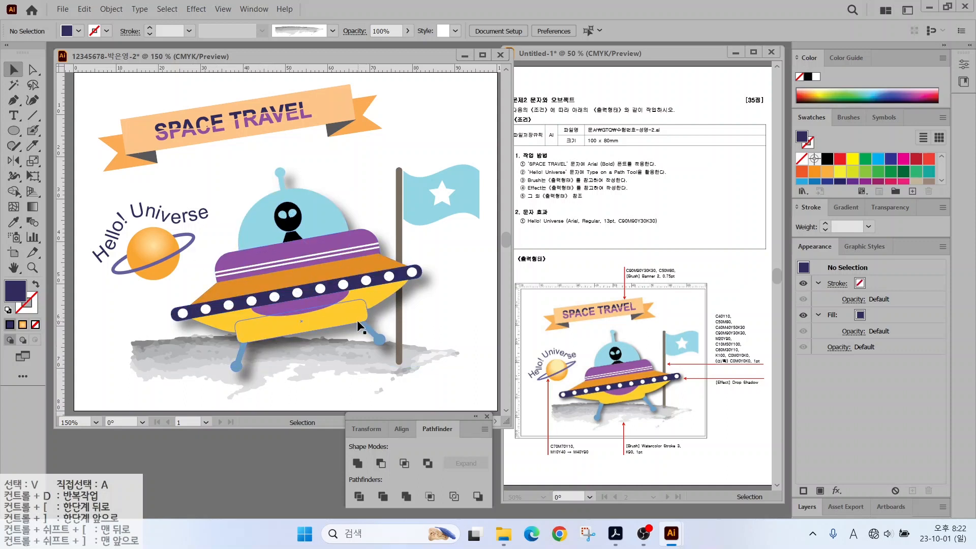
# Save the artwork as an .ai file in the GTQ folder.
pyautogui.click(62, 10)
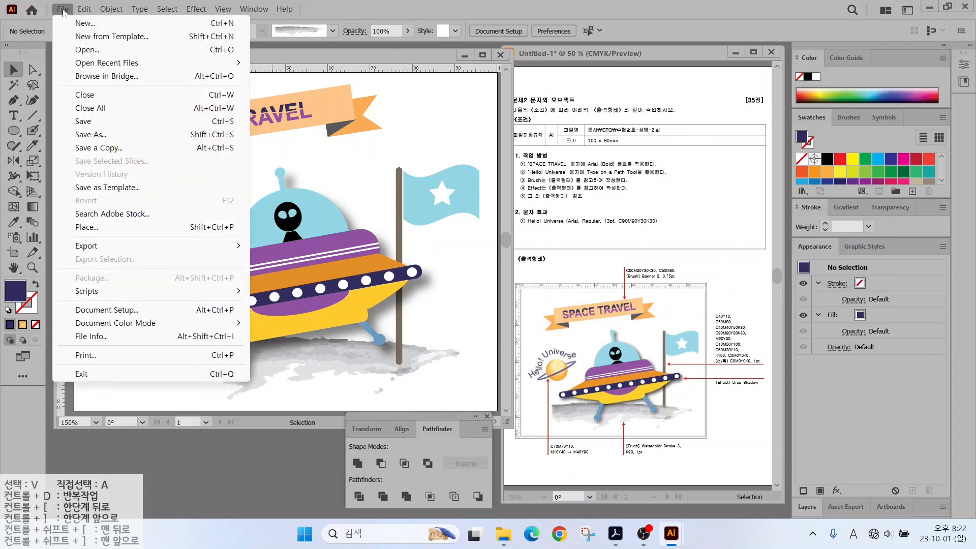
pyautogui.click(81, 122)
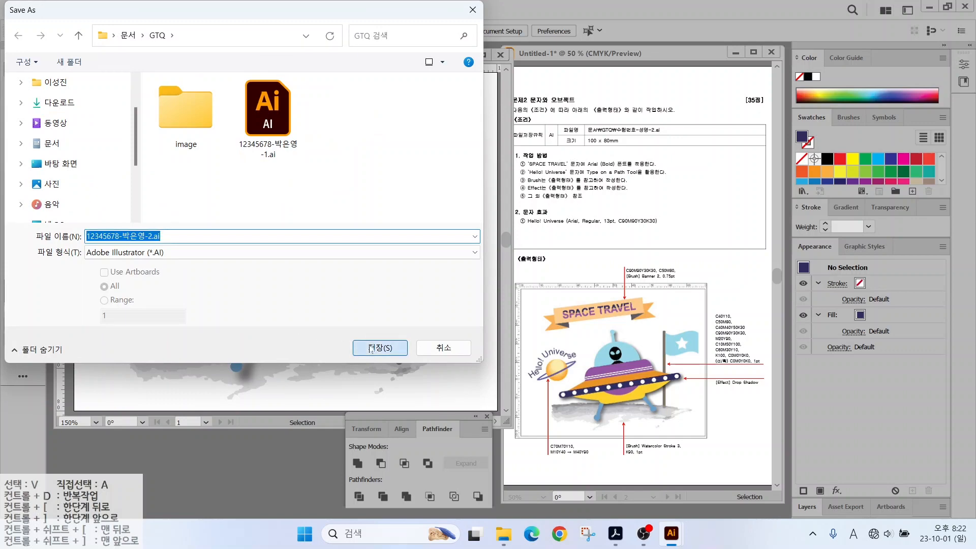
pyautogui.click(369, 348)
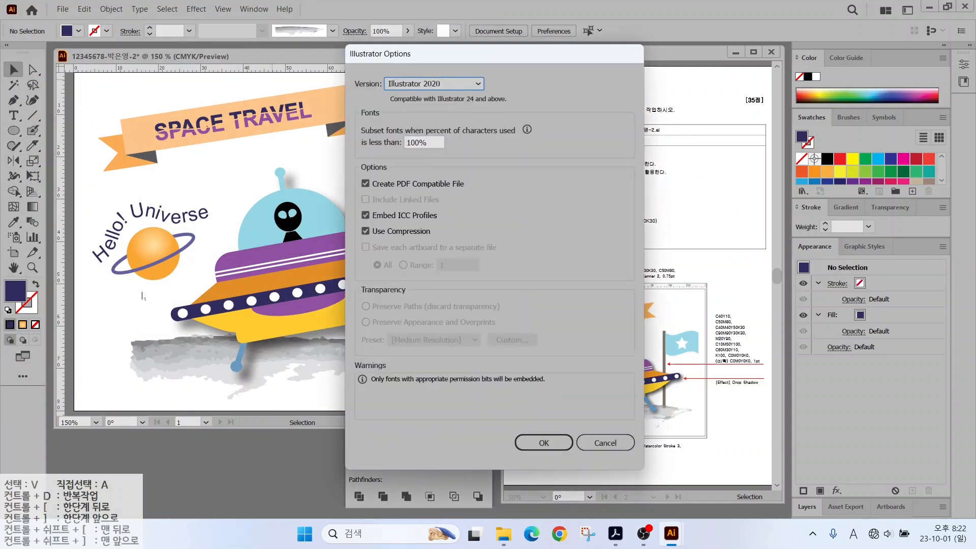
# Accept the Illustrator Options to finish saving the previous file.
pyautogui.click(538, 440)
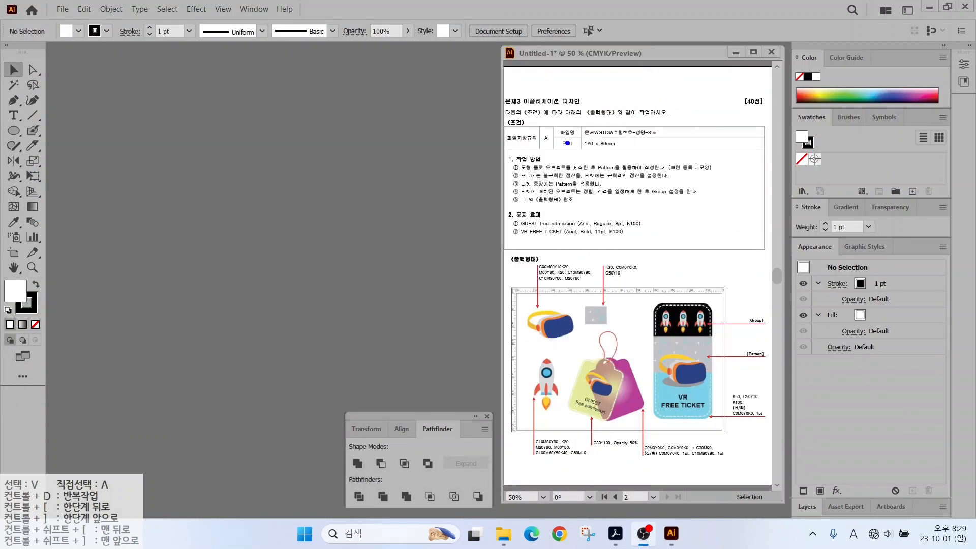
pyautogui.moveTo(571, 116); pyautogui.dragTo(657, 153)
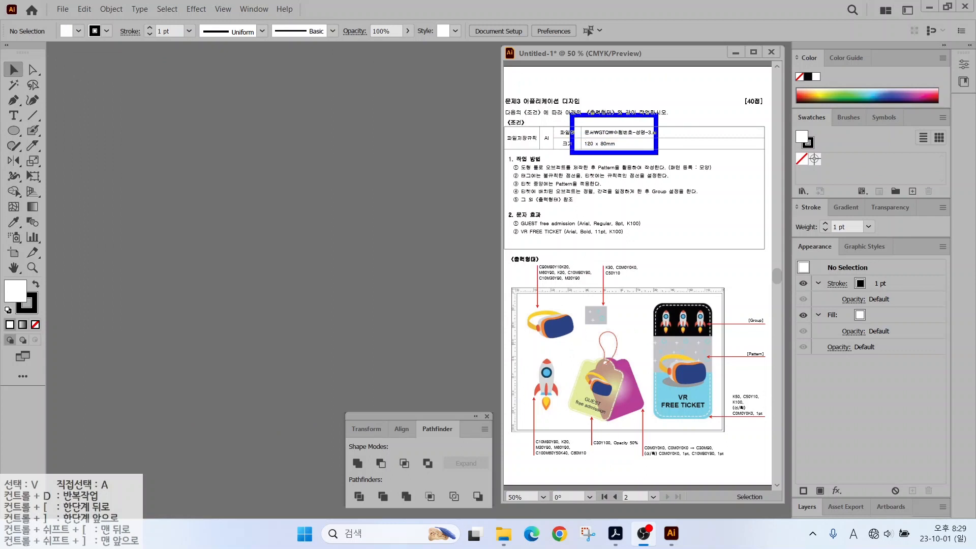
pyautogui.press('Escape')
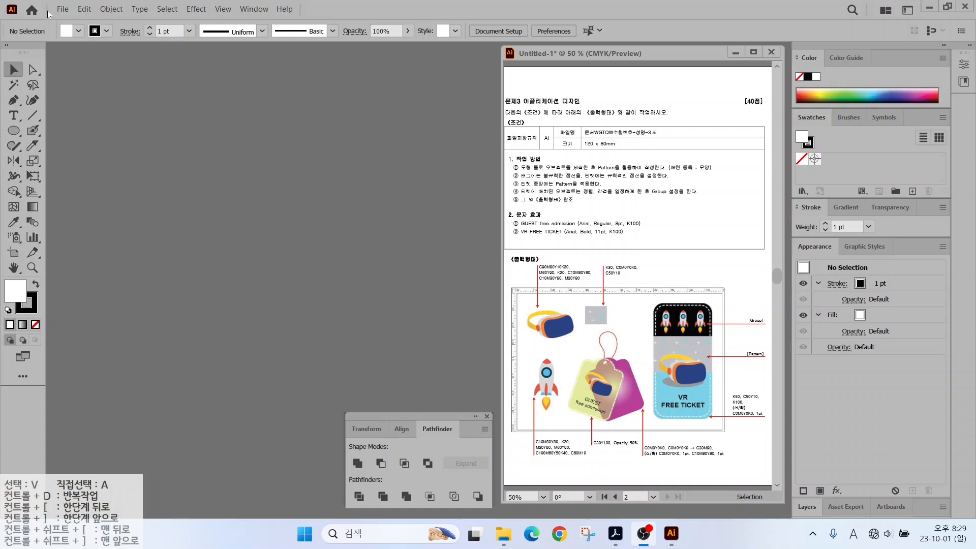
# Create a new 120 × 80 mm document named with the candidate's ID and show rulers.
pyautogui.click(63, 10)
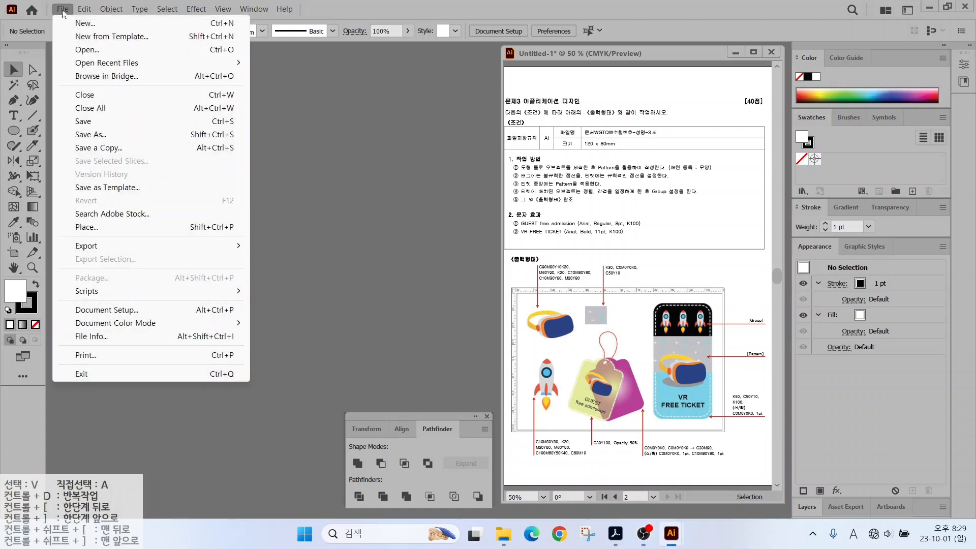
pyautogui.click(91, 22)
pyautogui.write('12345678-')
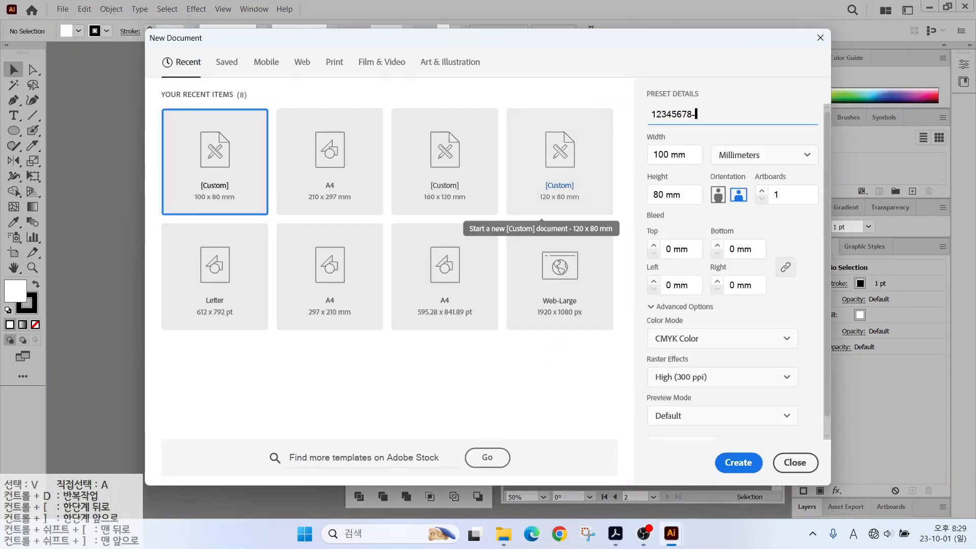
pyautogui.press('Tab')
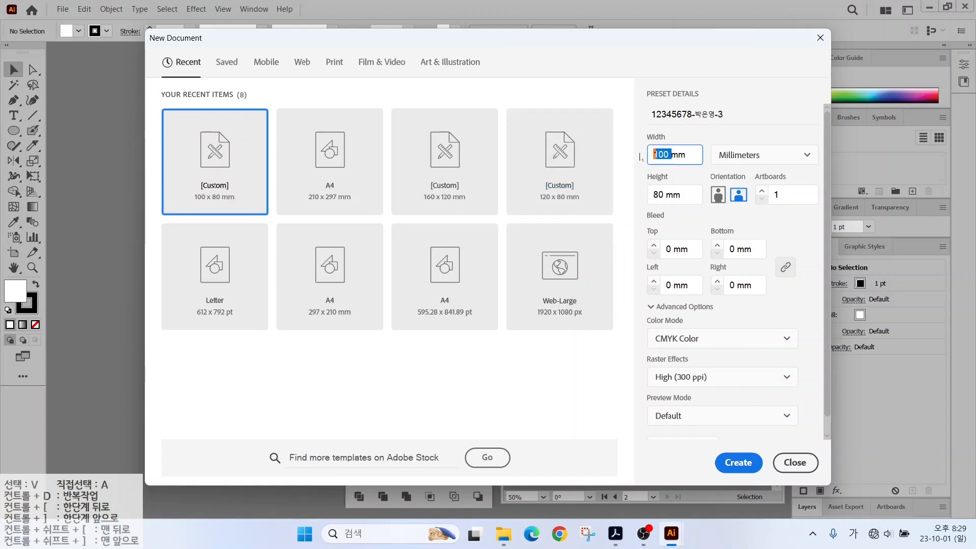
pyautogui.press('Return')
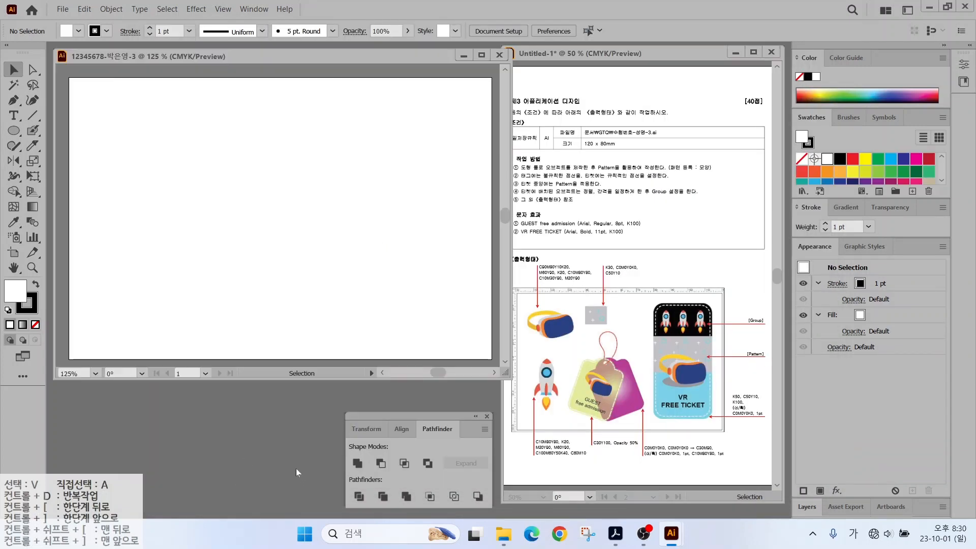
pyautogui.hotkey('ctrl', 'r')
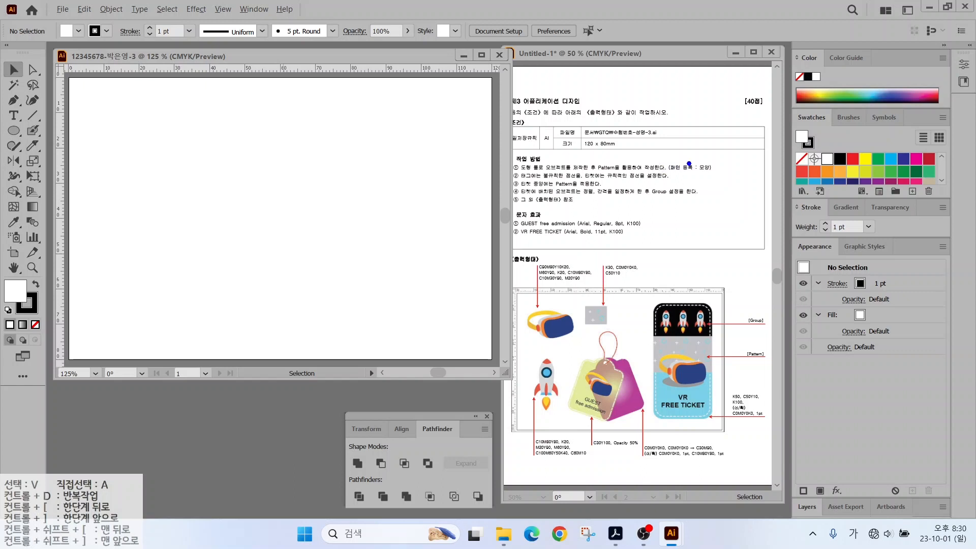
pyautogui.moveTo(689, 164); pyautogui.dragTo(726, 133)
pyautogui.moveTo(605, 333)
pyautogui.mouseDown()
pyautogui.moveTo(504, 329)
pyautogui.moveTo(506, 255)
pyautogui.moveTo(628, 243)
pyautogui.moveTo(643, 313)
pyautogui.moveTo(607, 331)
pyautogui.mouseUp()
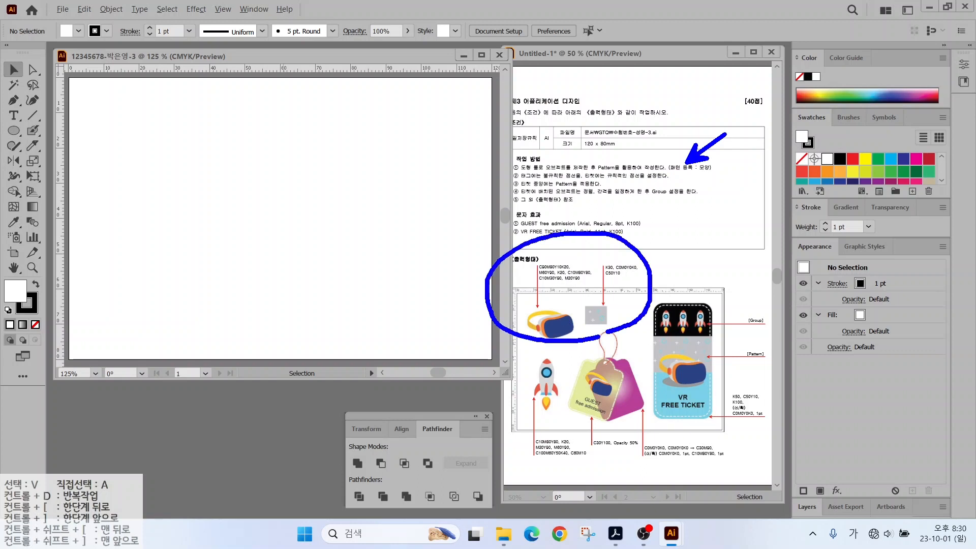
pyautogui.scroll(-5, 891, 171)
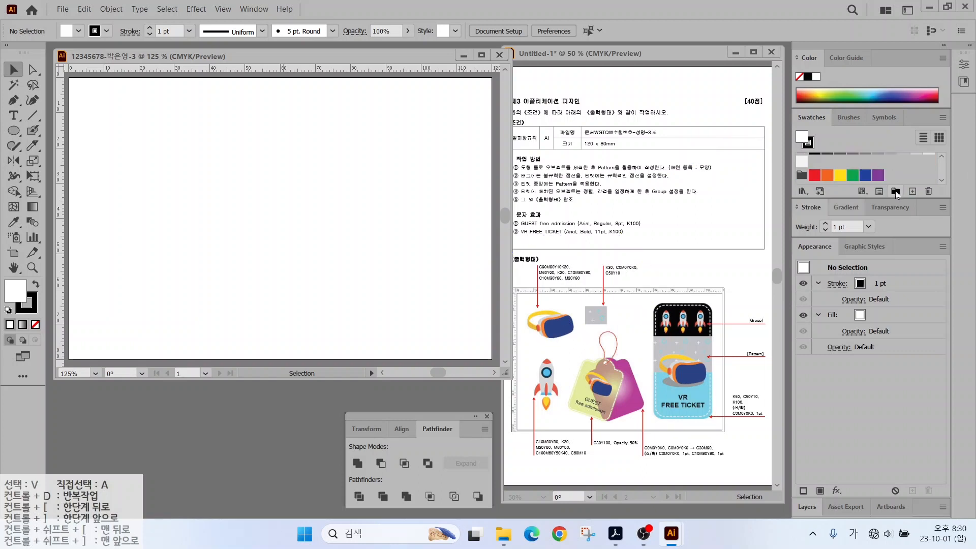
# Create a new colour group with navy 90/80/10/20 and orange 0/60/90/0 swatches.
pyautogui.click(895, 191)
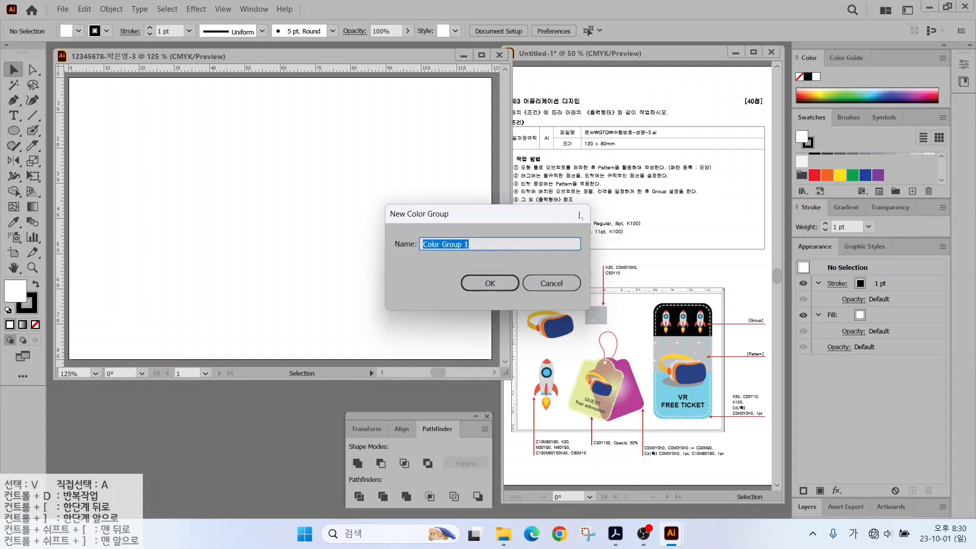
pyautogui.press('Return')
pyautogui.click(912, 191)
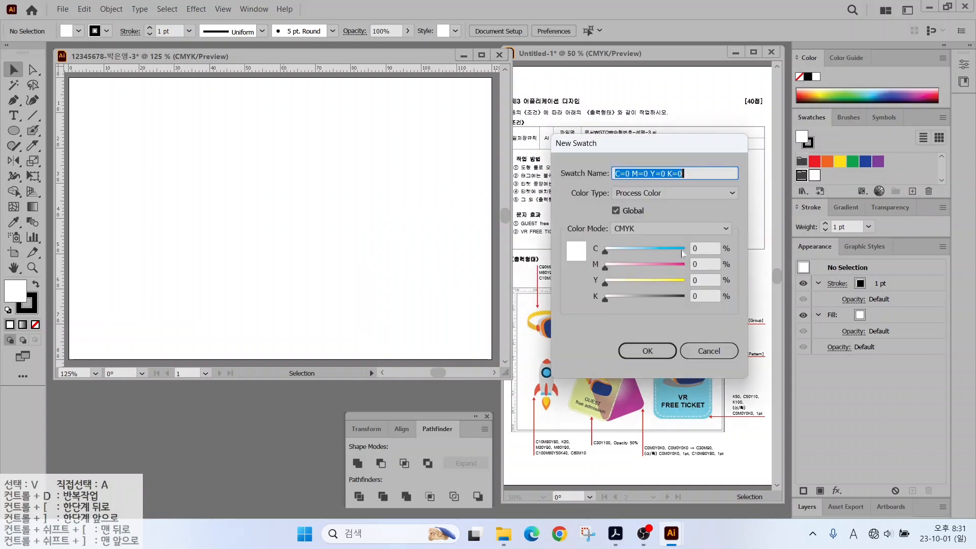
pyautogui.write('90\t80\t10\t20')
pyautogui.press('Return')
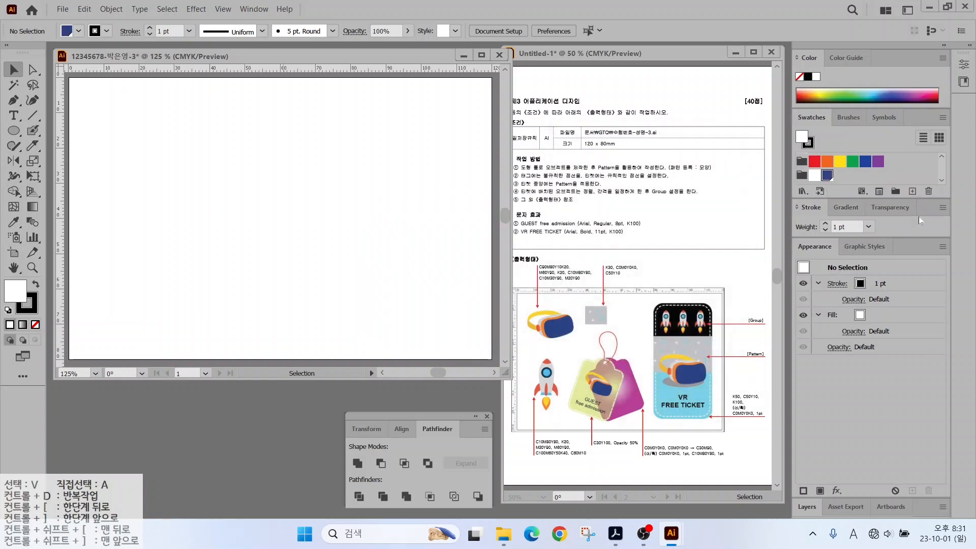
pyautogui.click(912, 191)
pyautogui.doubleClick(703, 248)
pyautogui.write('0\t60\t90\t0')
pyautogui.press('Return')
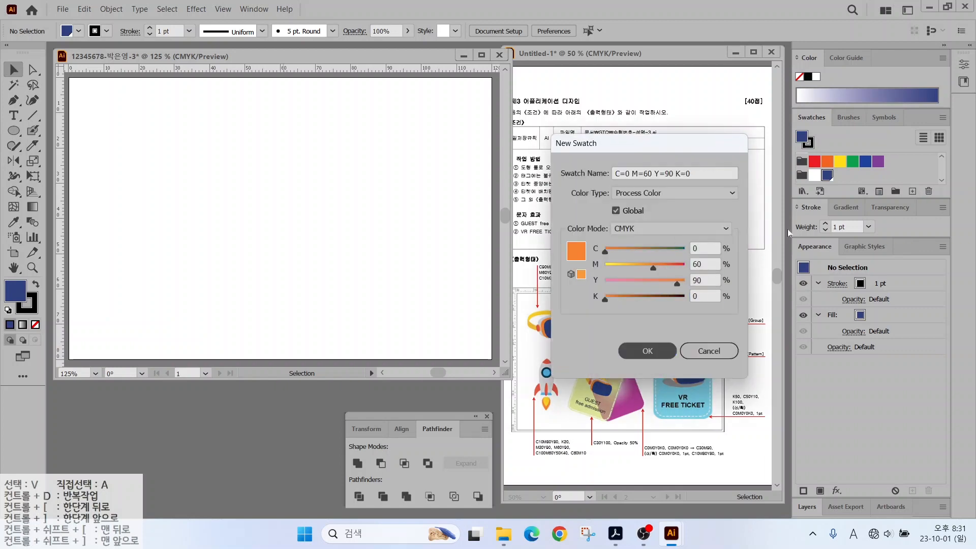
# Add grey 0/0/0/20 and red 10/80/80/0 swatches.
pyautogui.doubleClick(704, 248)
pyautogui.write('0\t0\t0\t20')
pyautogui.press('Return')
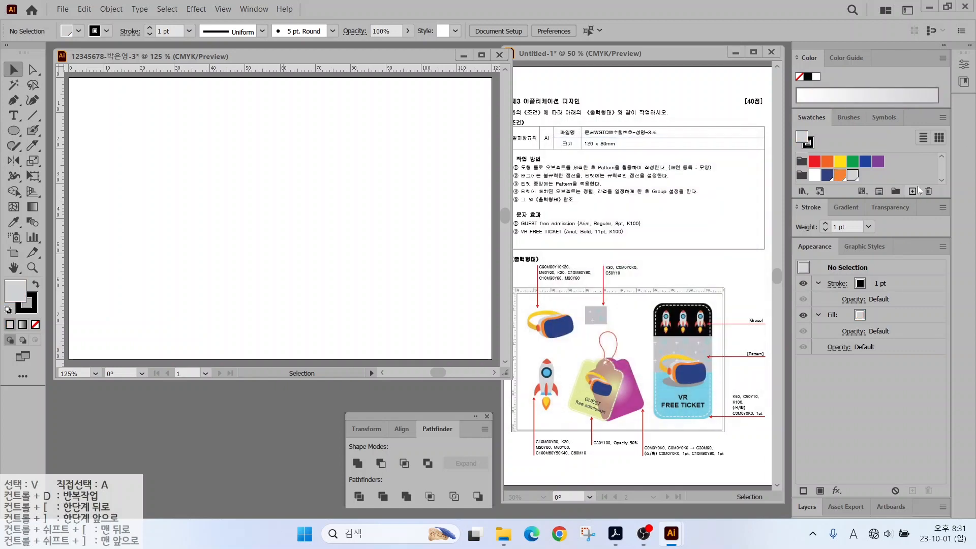
pyautogui.click(912, 191)
pyautogui.doubleClick(704, 249)
pyautogui.write('10\t80\t80\t0')
pyautogui.press('Return')
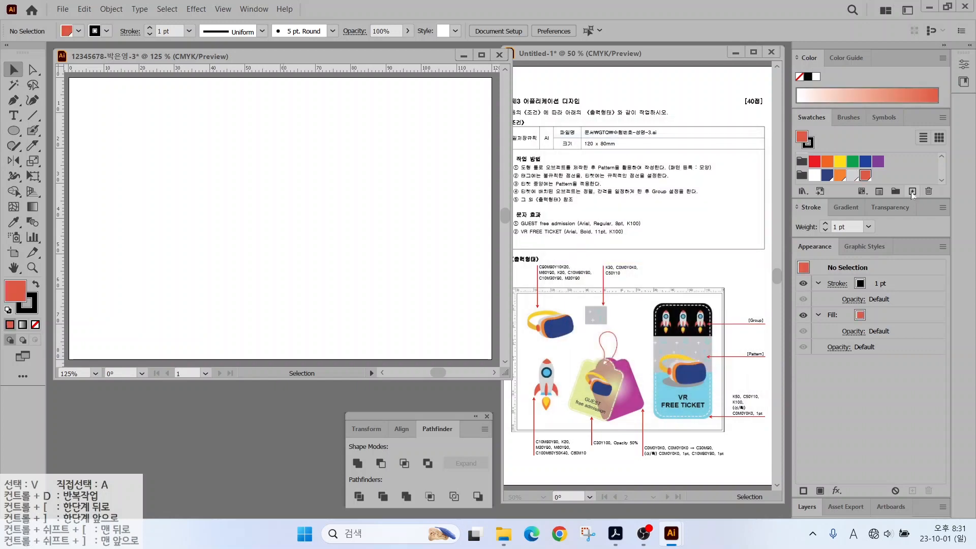
# Add yellow 10/30/90/0 and light-yellow 0/20/90/0 swatches.
pyautogui.click(910, 192)
pyautogui.doubleClick(703, 249)
pyautogui.write('10\t30\t90\t0')
pyautogui.press('Return')
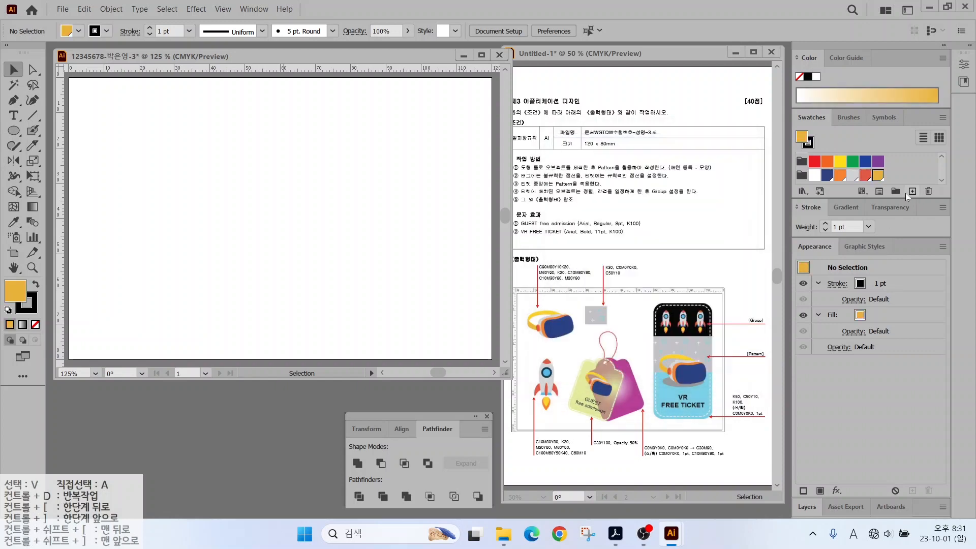
pyautogui.click(910, 192)
pyautogui.doubleClick(704, 248)
pyautogui.write('0\t20\t90\t0')
pyautogui.press('Return')
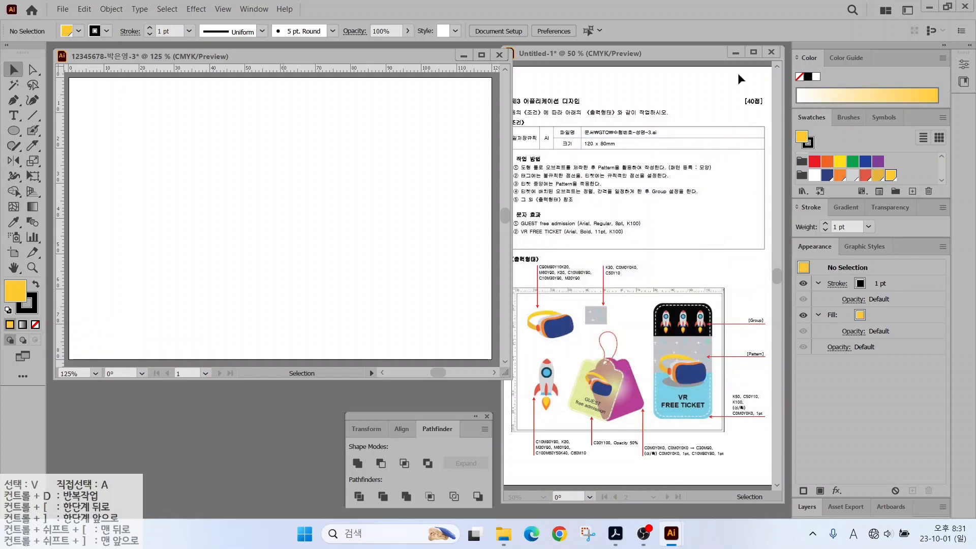
# Discard a misnamed swatch and add a grey 0/0/0/30 swatch instead.
pyautogui.click(910, 192)
pyautogui.write('0')
pyautogui.press('Tab')
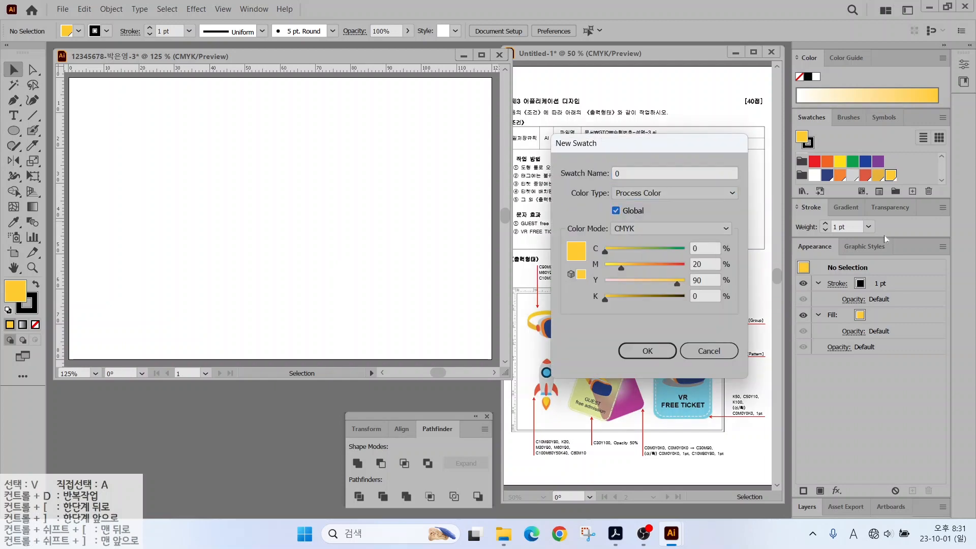
pyautogui.press('Escape')
pyautogui.click(912, 192)
pyautogui.doubleClick(707, 260)
pyautogui.write('0')
pyautogui.press('Tab')
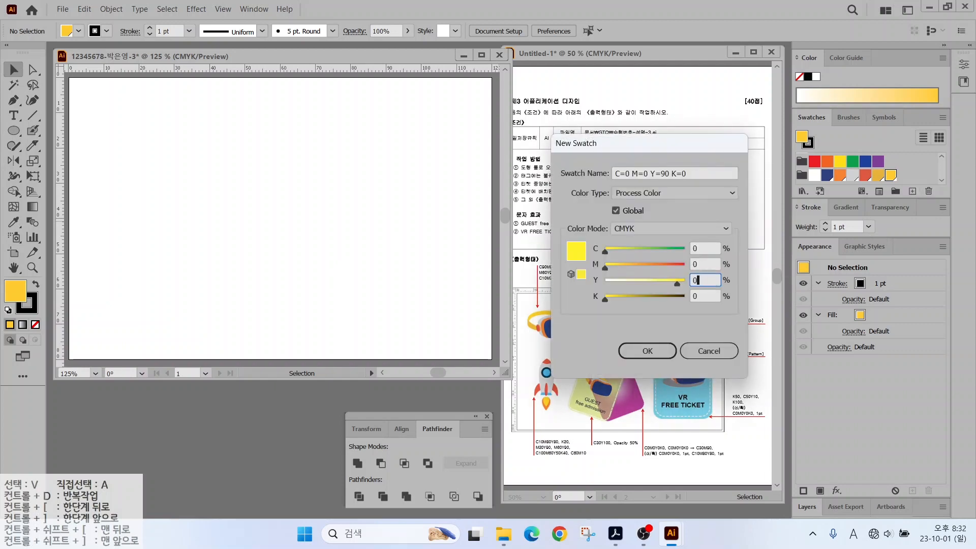
pyautogui.write('0\t30')
pyautogui.press('Return')
pyautogui.click(912, 191)
# Enter a light-blue swatch with CMYK values 50, 0, 10, 0.
pyautogui.press('Tab')
pyautogui.write('5')
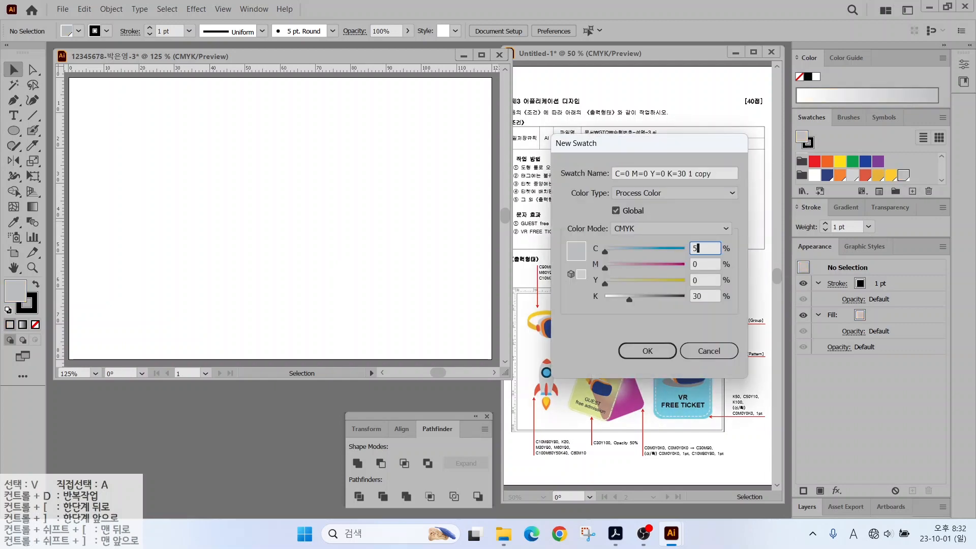
pyautogui.write('0')
pyautogui.press('Tab')
pyautogui.write('0')
pyautogui.press('Tab')
pyautogui.write('10\t0')
pyautogui.press('Return')
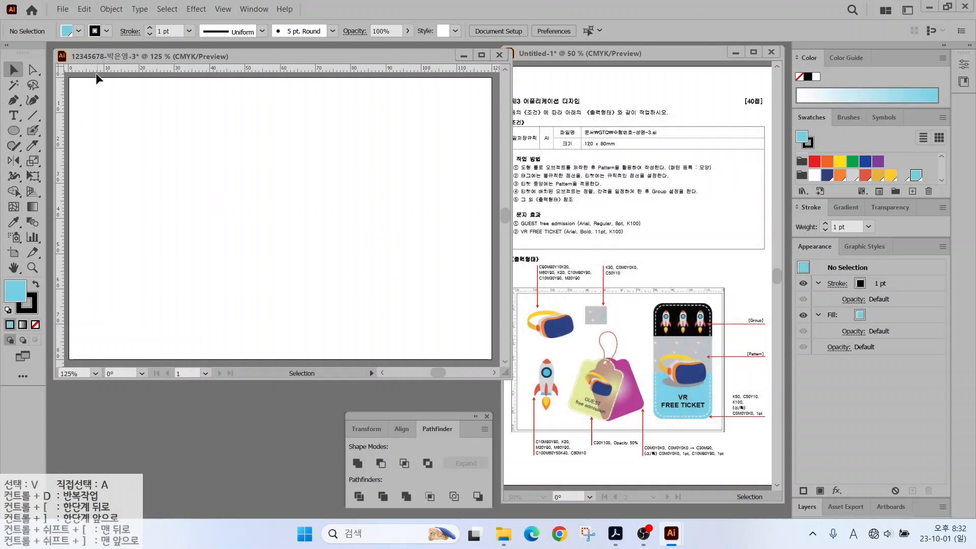
# Place one horizontal and two vertical guides, then zoom into the artboard's top-left.
pyautogui.moveTo(93, 70); pyautogui.dragTo(98, 167)
pyautogui.moveTo(60, 163); pyautogui.dragTo(158, 145)
pyautogui.moveTo(60, 115); pyautogui.dragTo(252, 127)
pyautogui.scroll(3, 135, 116)
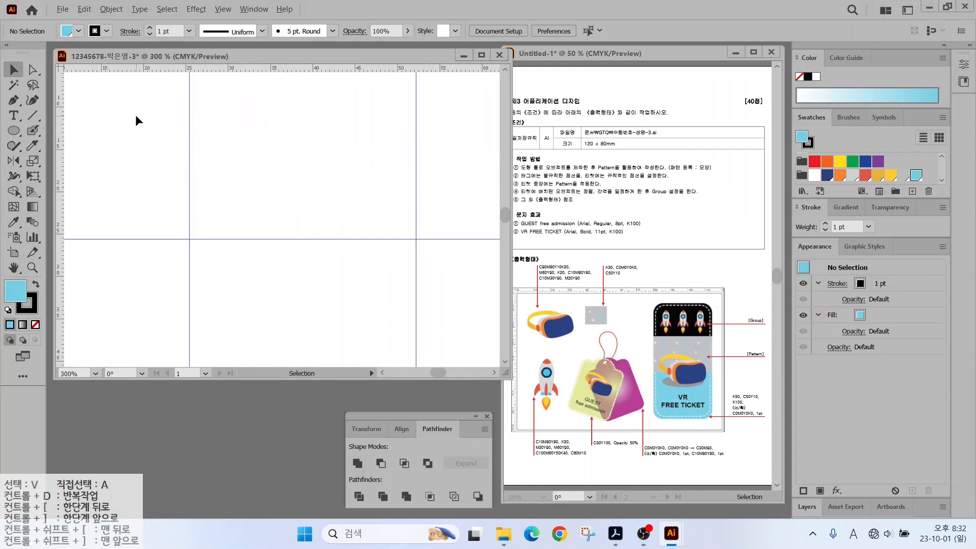
pyautogui.moveTo(135, 116); pyautogui.dragTo(274, 187)
# Draw a navy rounded rectangle with no outline near the artboard's top-left.
pyautogui.moveTo(14, 131); pyautogui.dragTo(61, 147)
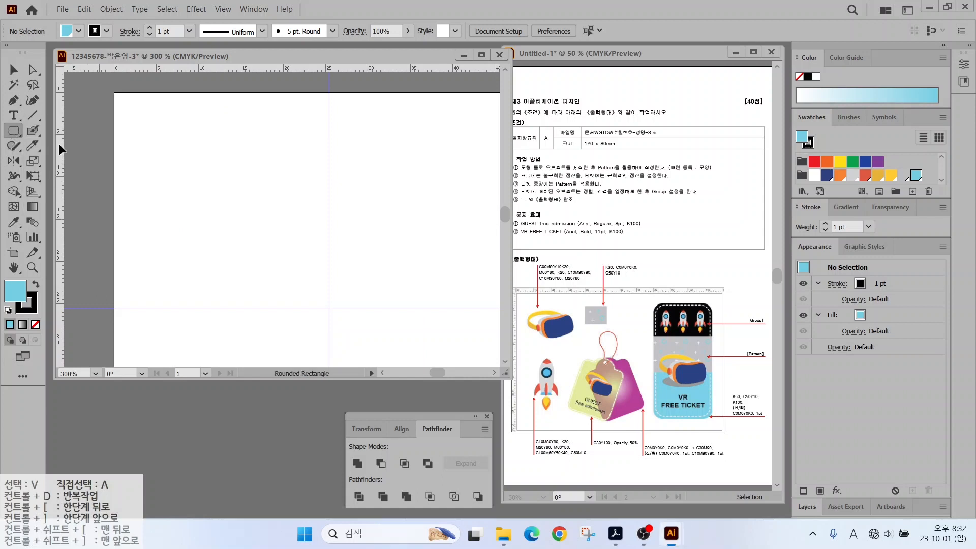
pyautogui.moveTo(215, 166); pyautogui.dragTo(328, 236)
pyautogui.click(827, 175)
pyautogui.click(26, 304)
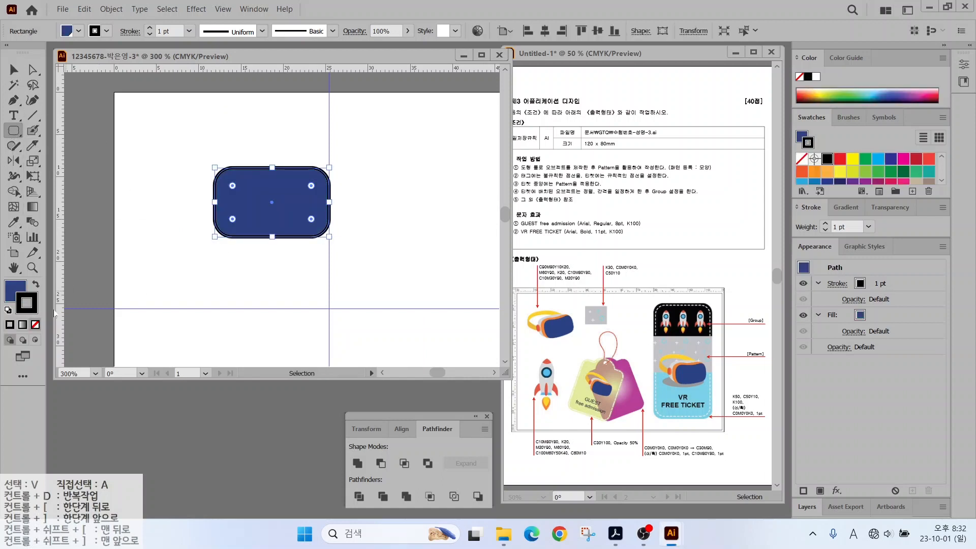
pyautogui.click(35, 324)
pyautogui.click(15, 69)
pyautogui.click(177, 158)
pyautogui.click(307, 205)
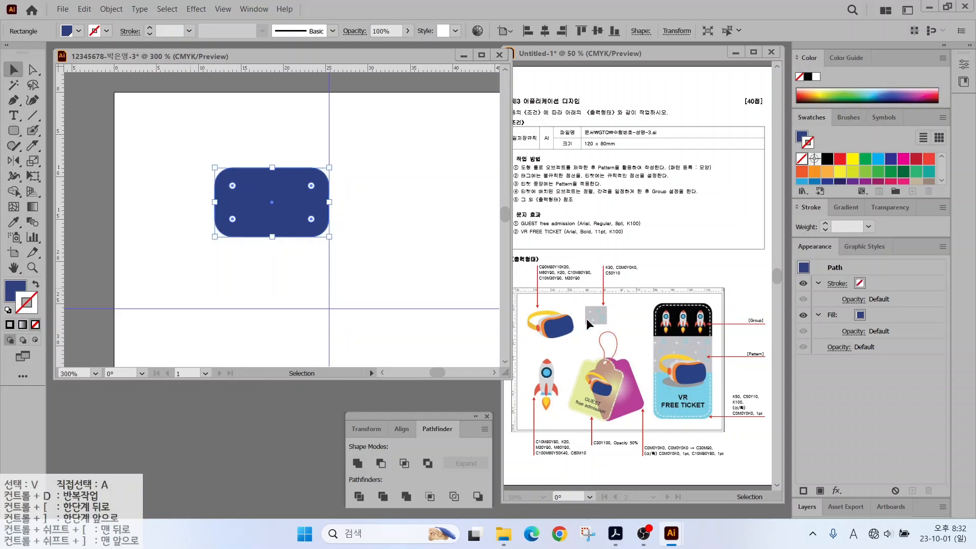
# Apply an Arch warp with a slight negative bend, then nudge and tilt the shape.
pyautogui.click(195, 9)
pyautogui.moveTo(217, 200)
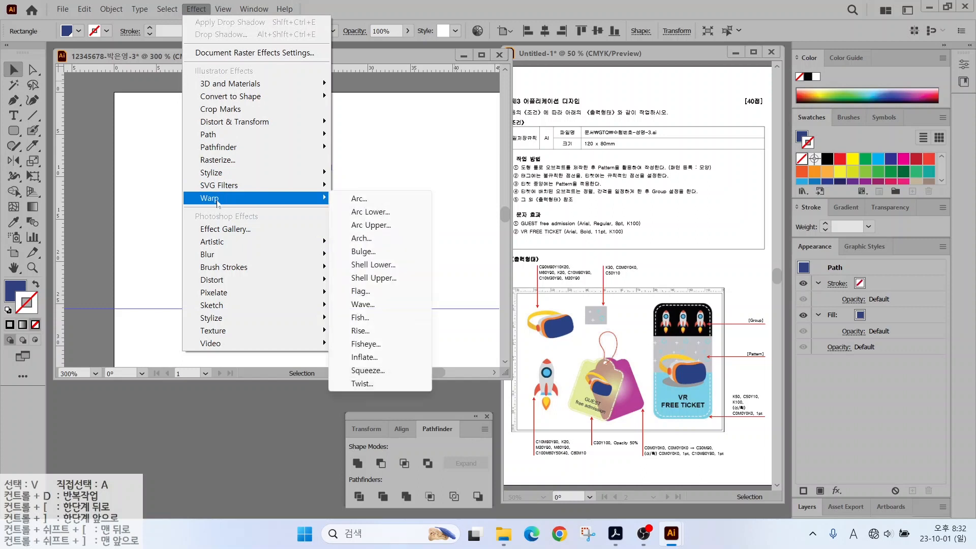
pyautogui.click(361, 212)
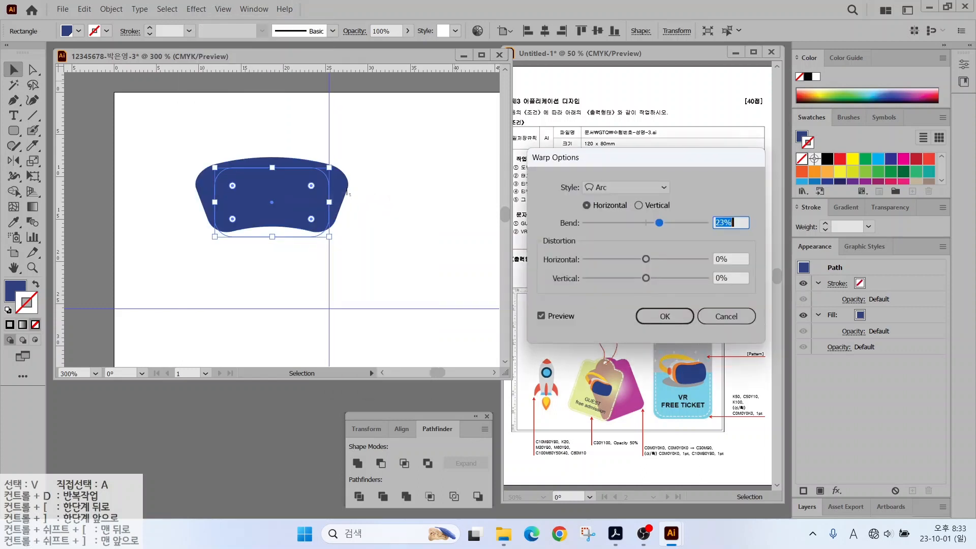
pyautogui.click(606, 188)
pyautogui.click(608, 243)
pyautogui.moveTo(659, 223); pyautogui.dragTo(641, 222)
pyautogui.click(655, 315)
pyautogui.press('Right')
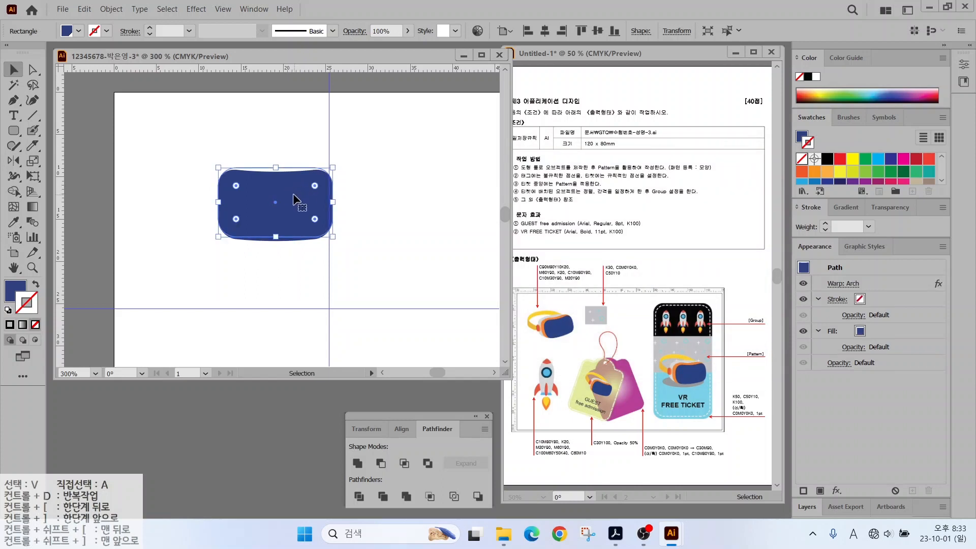
pyautogui.moveTo(339, 161); pyautogui.dragTo(336, 155)
# Make an up-left orange copy without outline, send it to back, and adjust its size.
pyautogui.keyDown('alt'); pyautogui.moveTo(256, 210); pyautogui.dragTo(243, 203); pyautogui.keyUp('alt')
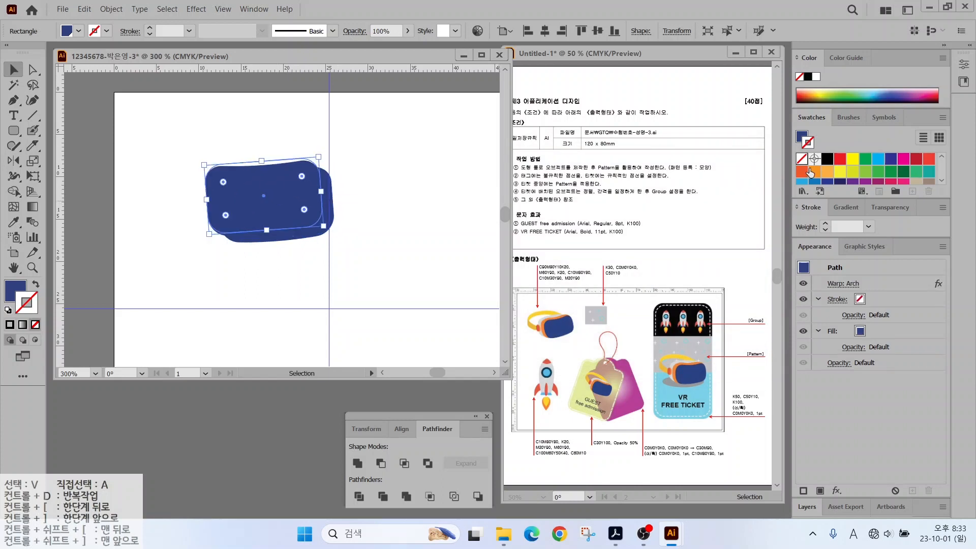
pyautogui.scroll(-3, 839, 171)
pyautogui.click(839, 174)
pyautogui.click(35, 284)
pyautogui.click(35, 324)
pyautogui.click(14, 289)
pyautogui.rightClick(252, 192)
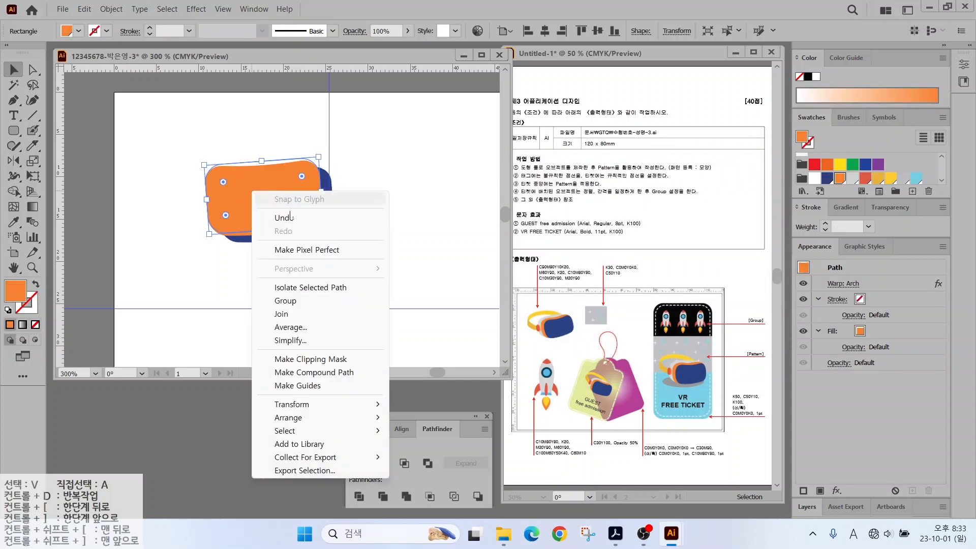
pyautogui.moveTo(335, 417)
pyautogui.click(458, 457)
pyautogui.moveTo(318, 156); pyautogui.dragTo(327, 151)
pyautogui.moveTo(297, 161); pyautogui.dragTo(290, 156)
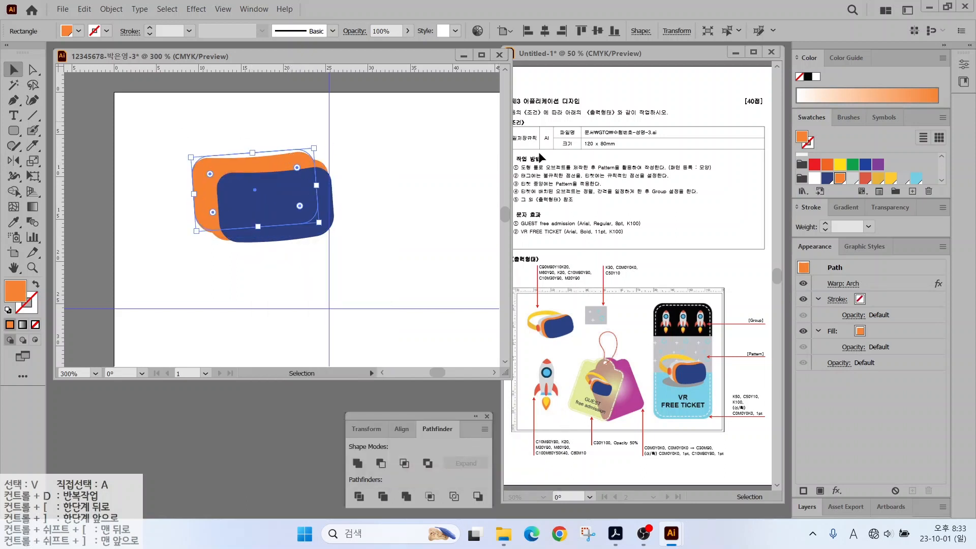
# Fill the next up-left copy light grey and send it behind all shapes.
pyautogui.click(852, 178)
pyautogui.rightClick(233, 165)
pyautogui.moveTo(277, 391)
pyautogui.click(407, 429)
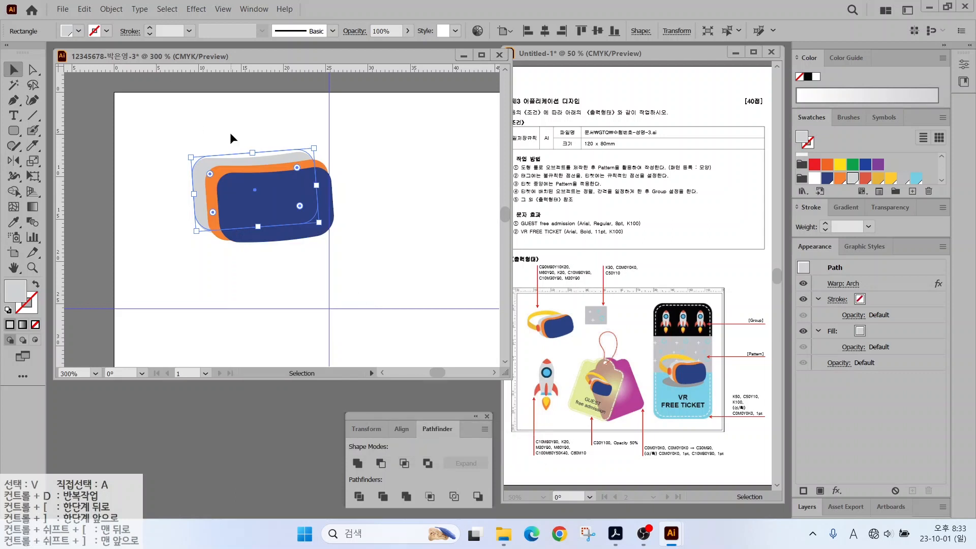
pyautogui.click(230, 132)
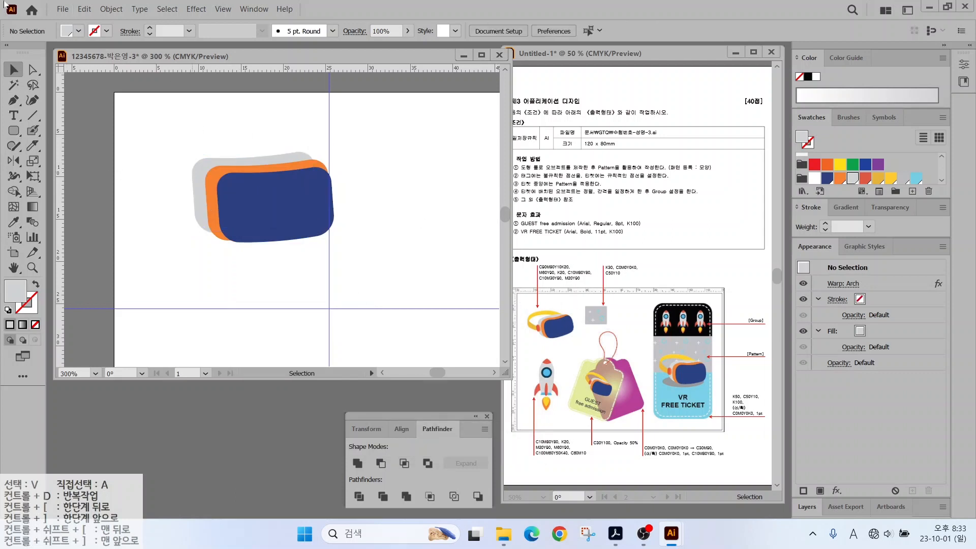
# Draw a curved headband loop with the Pen tool around the grey shape and fill it yellow.
pyautogui.click(13, 100)
pyautogui.click(205, 194)
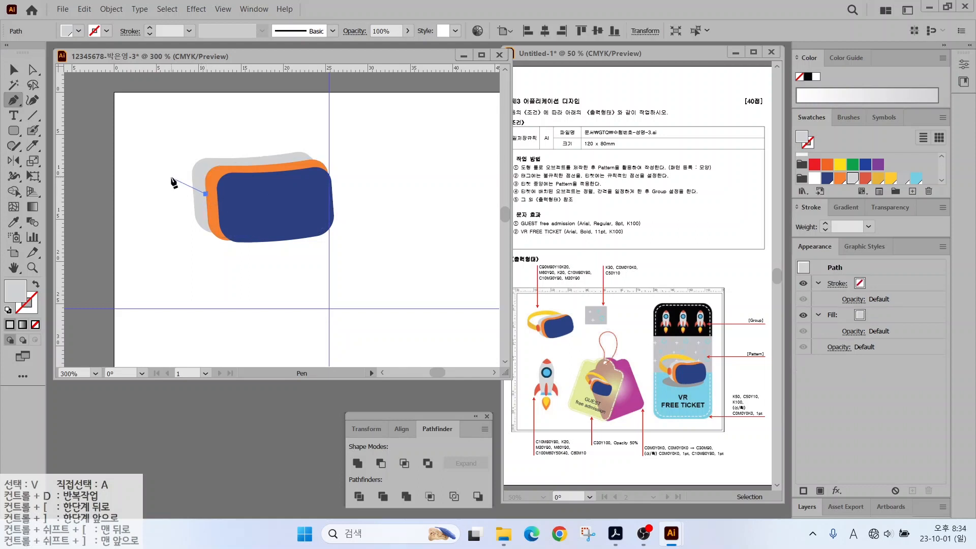
pyautogui.moveTo(165, 164); pyautogui.dragTo(166, 165)
pyautogui.moveTo(193, 146); pyautogui.dragTo(211, 143)
pyautogui.moveTo(271, 146); pyautogui.dragTo(246, 126)
pyautogui.click(293, 158)
pyautogui.click(309, 155)
pyautogui.moveTo(188, 131); pyautogui.dragTo(162, 182)
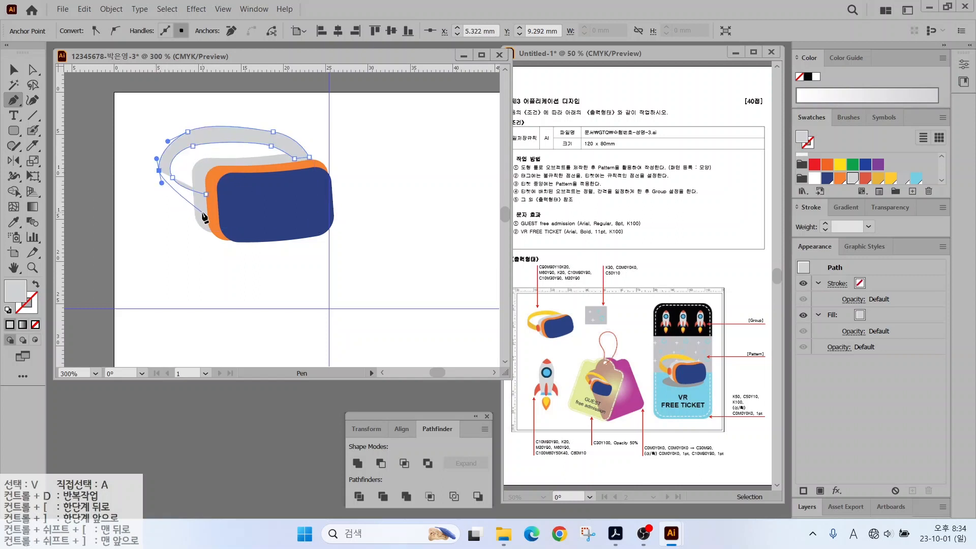
pyautogui.moveTo(202, 213); pyautogui.dragTo(238, 226)
pyautogui.click(206, 194)
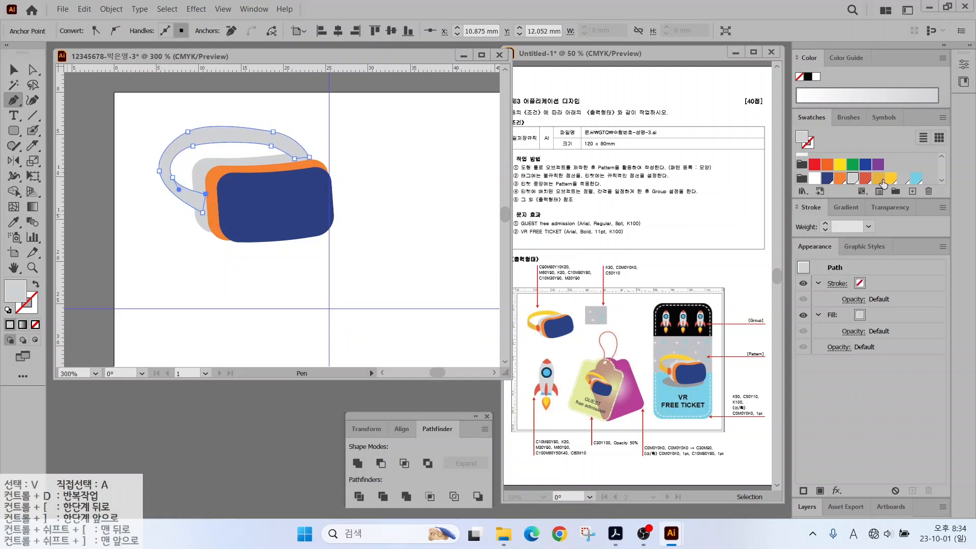
pyautogui.click(33, 69)
# Adjust the band's anchor points, then cut it near its left end with the Knife tool.
pyautogui.moveTo(188, 132); pyautogui.dragTo(192, 134)
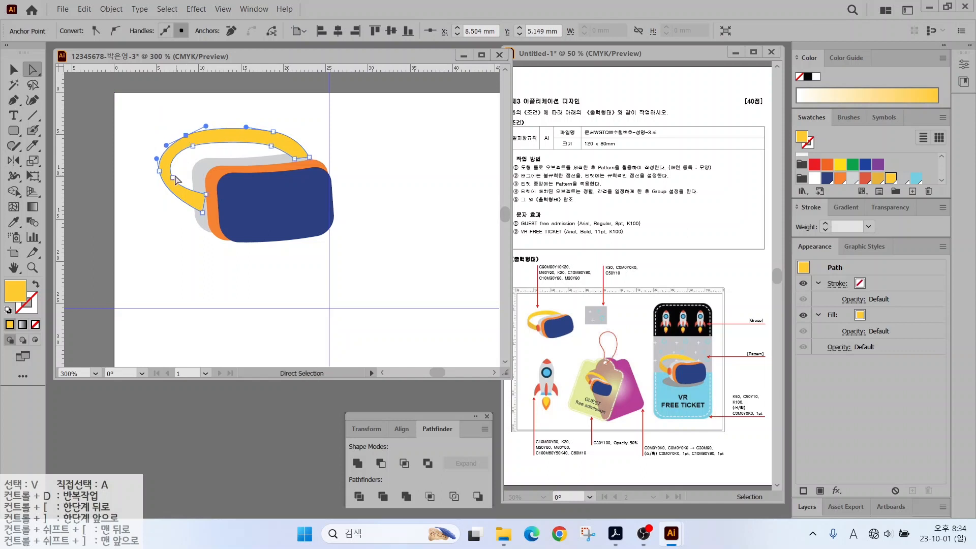
pyautogui.moveTo(172, 177); pyautogui.dragTo(167, 205)
pyautogui.click(159, 171)
pyautogui.press('v')
pyautogui.click(293, 253)
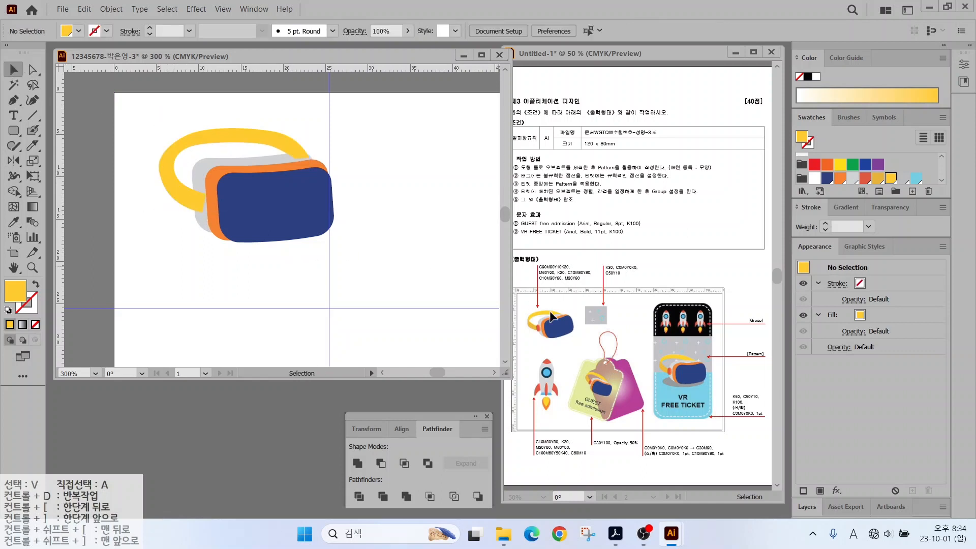
pyautogui.click(159, 175)
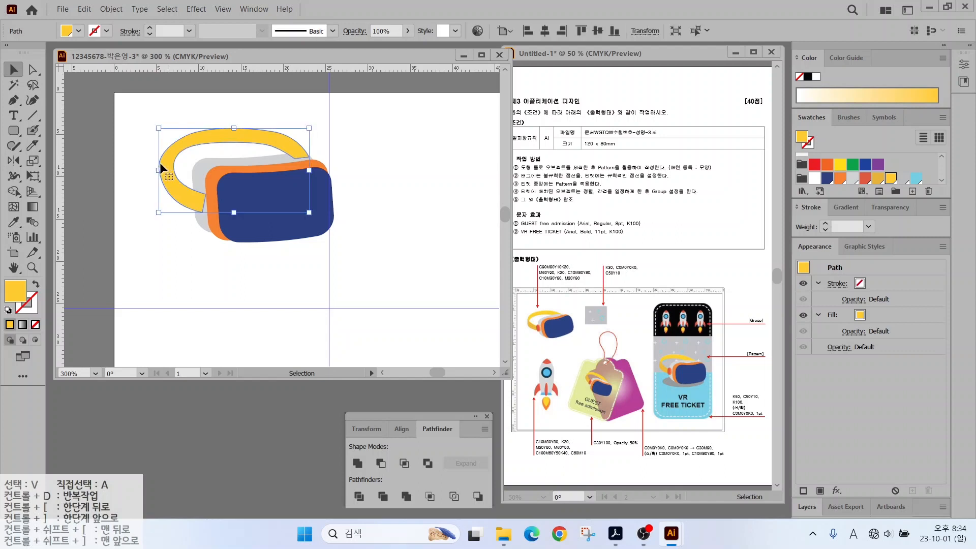
pyautogui.click(33, 147)
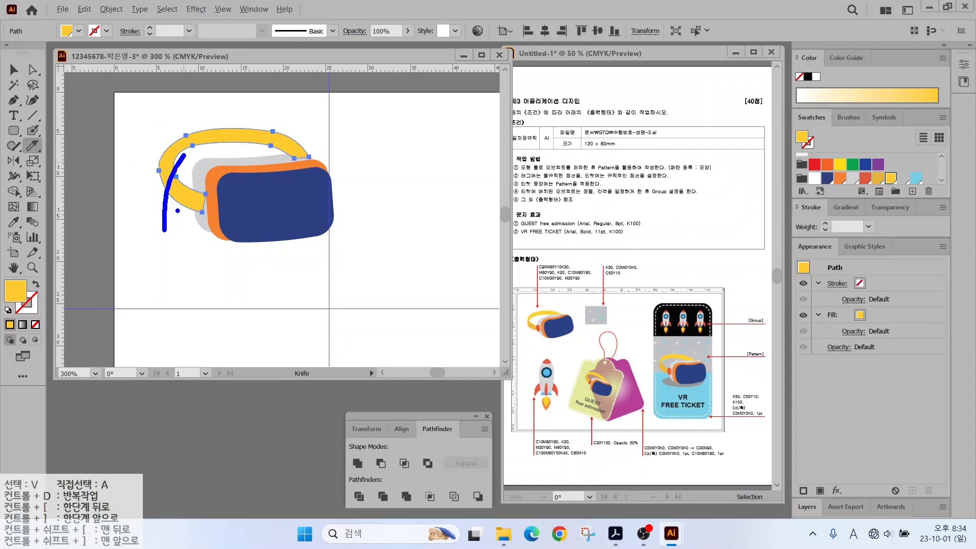
pyautogui.moveTo(185, 155); pyautogui.dragTo(184, 127)
# Recolour the lower band piece a darker yellow.
pyautogui.moveTo(160, 166); pyautogui.dragTo(189, 193)
pyautogui.click(14, 70)
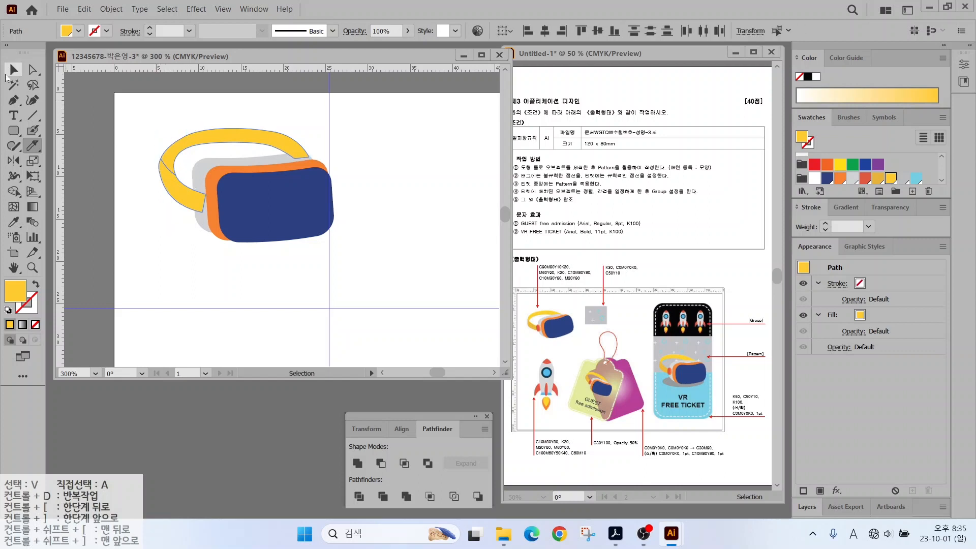
pyautogui.click(178, 196)
pyautogui.click(878, 178)
pyautogui.click(219, 117)
# Draw a small red ellipse on the goggles' left edge.
pyautogui.moveTo(13, 130)
pyautogui.mouseDown()
pyautogui.moveTo(56, 148)
pyautogui.moveTo(56, 166)
pyautogui.mouseUp()
pyautogui.moveTo(195, 182)
pyautogui.mouseDown()
pyautogui.moveTo(215, 216)
pyautogui.moveTo(204, 204)
pyautogui.mouseUp()
pyautogui.click(865, 178)
pyautogui.press('Up')
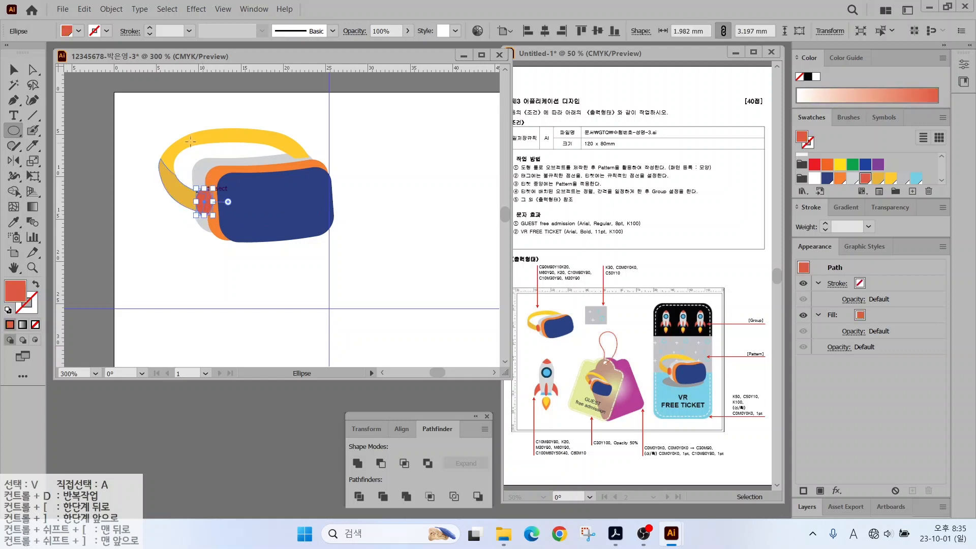
pyautogui.click(12, 70)
pyautogui.click(142, 126)
# Add a Bulge warp as an extra effect on the grey goggle shape.
pyautogui.click(222, 163)
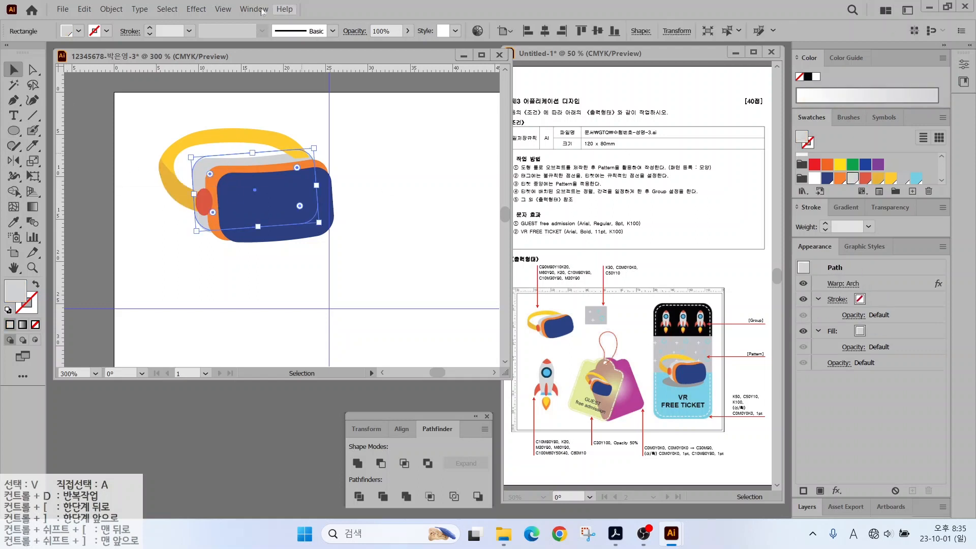
pyautogui.click(196, 8)
pyautogui.moveTo(265, 198)
pyautogui.click(363, 252)
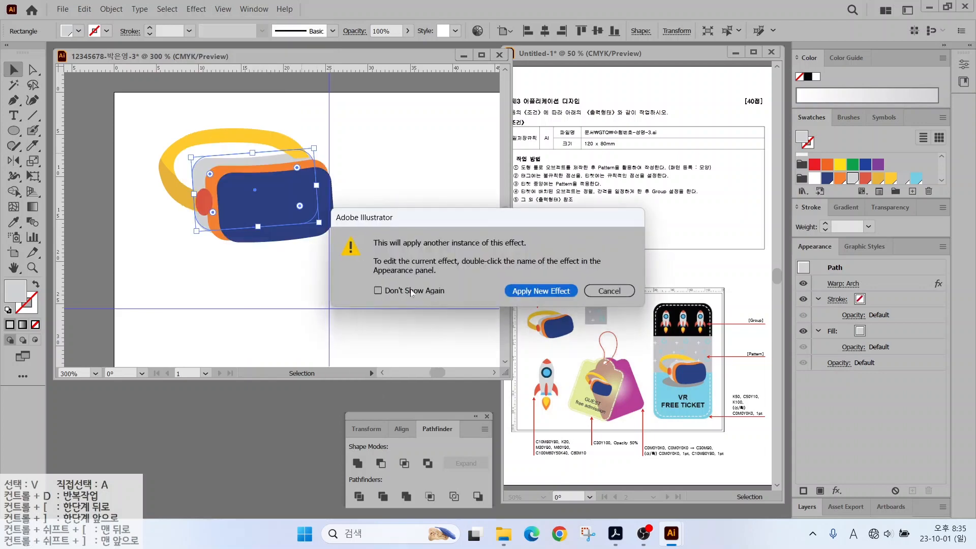
pyautogui.click(552, 291)
pyautogui.moveTo(650, 224); pyautogui.dragTo(657, 224)
pyautogui.click(672, 317)
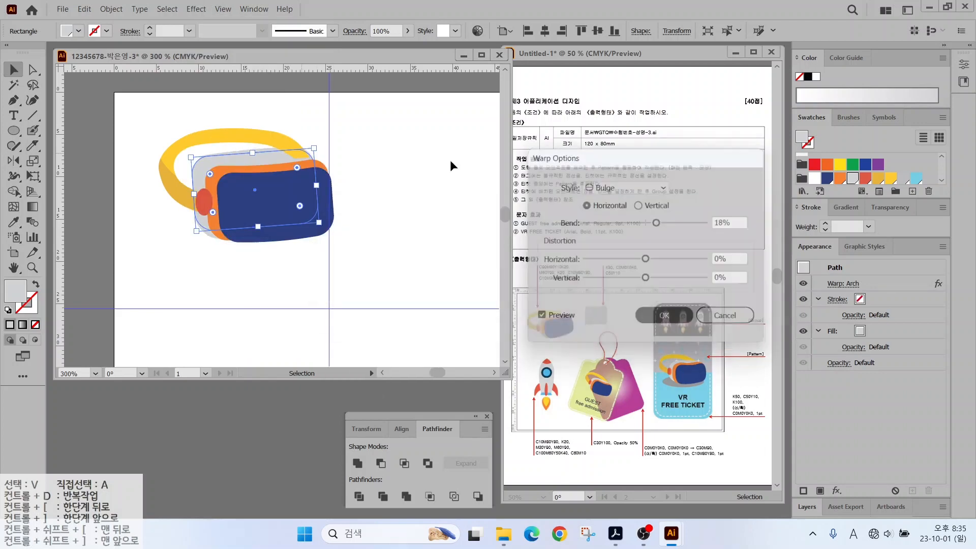
pyautogui.click(450, 160)
# Shift the straps and red ellipse slightly, and send the upper strap behind the grey body.
pyautogui.click(167, 163)
pyautogui.keyDown('shift'); pyautogui.click(184, 194); pyautogui.keyUp('shift')
pyautogui.keyDown('shift'); pyautogui.click(202, 201); pyautogui.keyUp('shift')
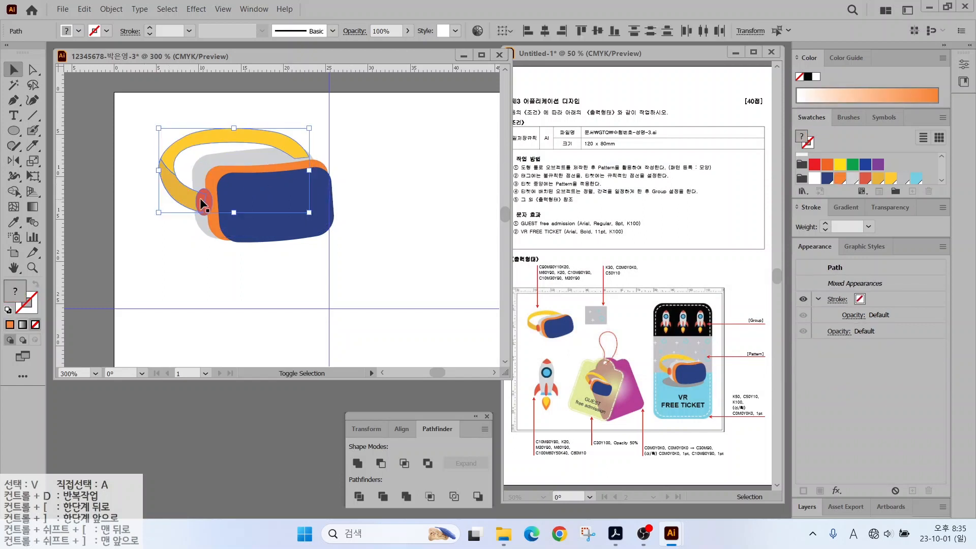
pyautogui.moveTo(206, 200); pyautogui.dragTo(206, 205)
pyautogui.click(212, 117)
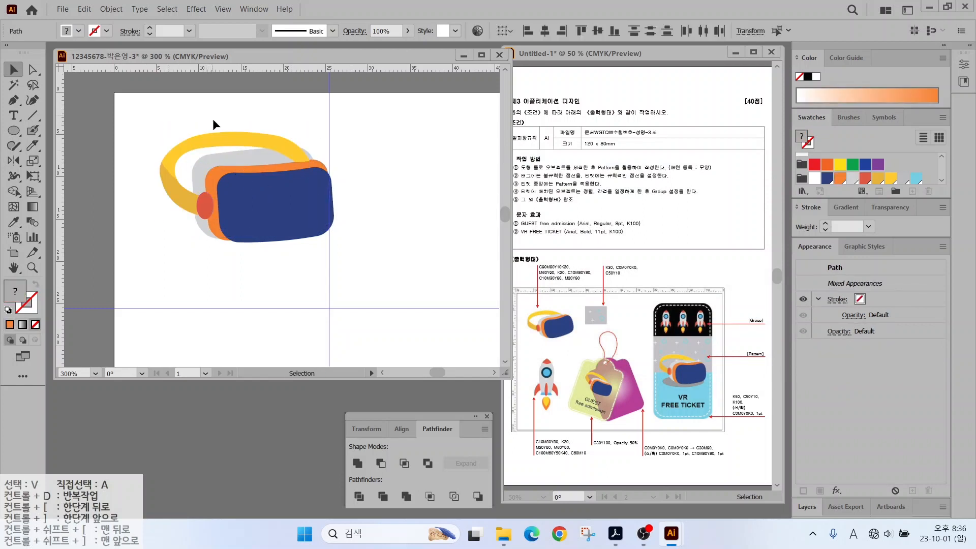
pyautogui.rightClick(224, 140)
pyautogui.moveTo(267, 369)
pyautogui.click(386, 415)
pyautogui.click(403, 202)
# Widen and heighten the grey body, then move the whole headset down.
pyautogui.click(298, 155)
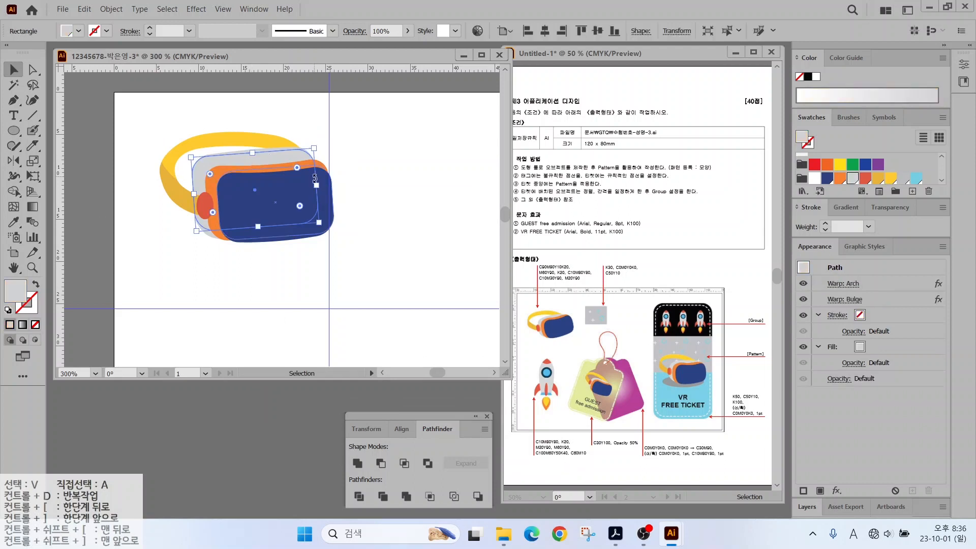
pyautogui.moveTo(314, 183); pyautogui.dragTo(308, 184)
pyautogui.moveTo(247, 152); pyautogui.dragTo(247, 156)
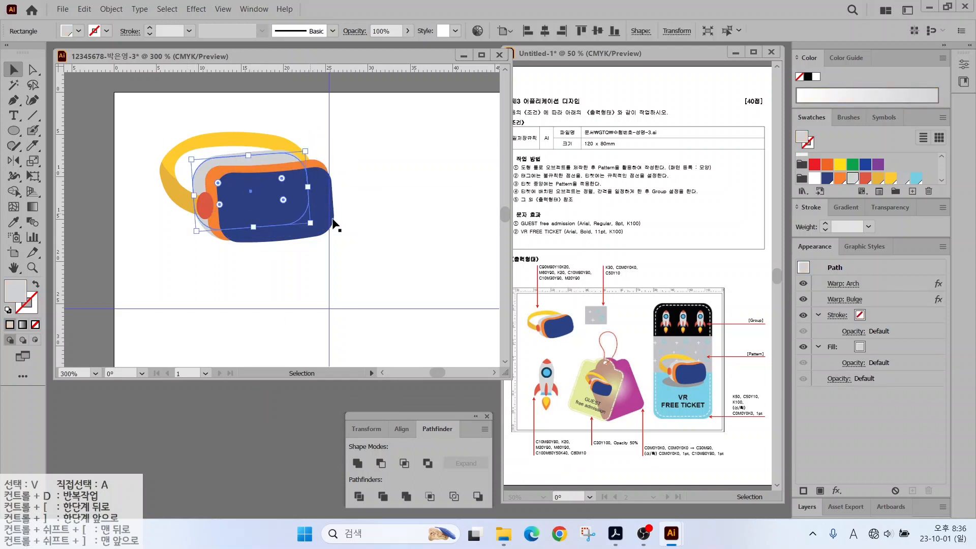
pyautogui.click(259, 287)
pyautogui.click(311, 187)
pyautogui.moveTo(311, 187); pyautogui.dragTo(319, 187)
pyautogui.click(367, 212)
pyautogui.hotkey('ctrl', 'a')
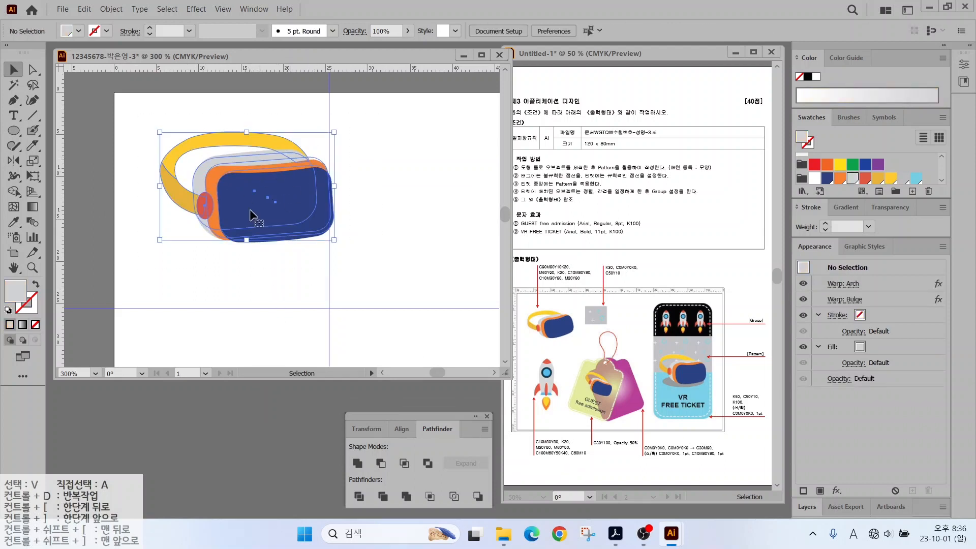
pyautogui.moveTo(249, 207); pyautogui.dragTo(245, 234)
pyautogui.click(342, 225)
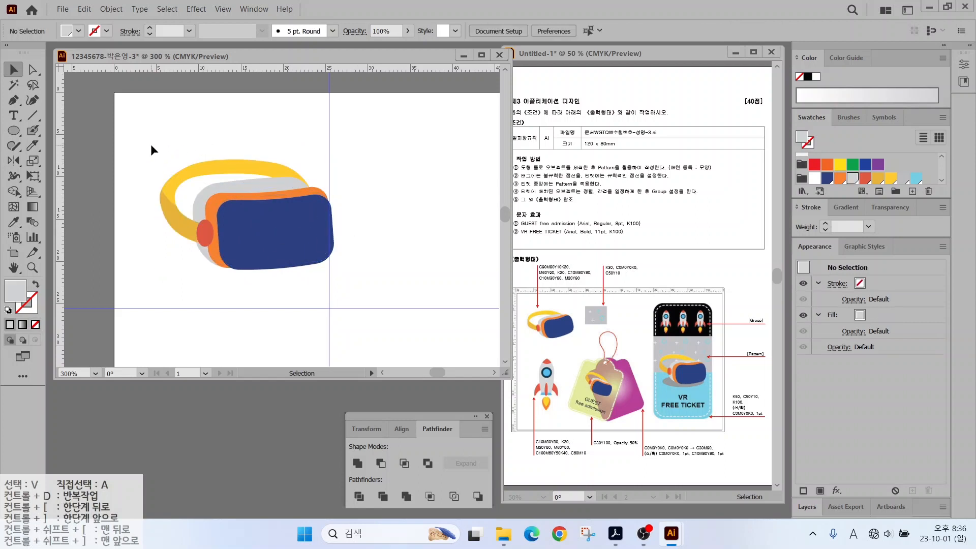
# Expand Appearance on all headset pieces to turn the warps into plain shapes.
pyautogui.moveTo(151, 148); pyautogui.dragTo(328, 282)
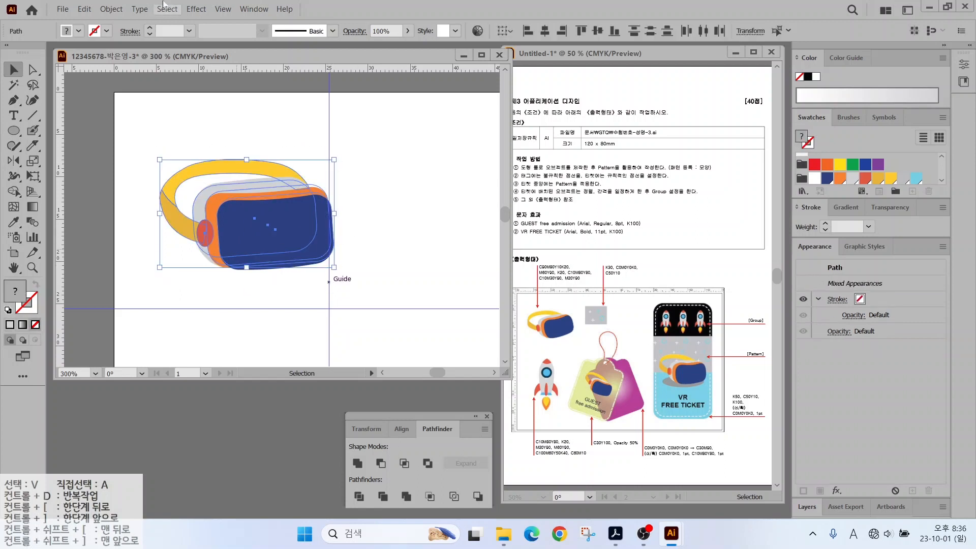
pyautogui.click(112, 9)
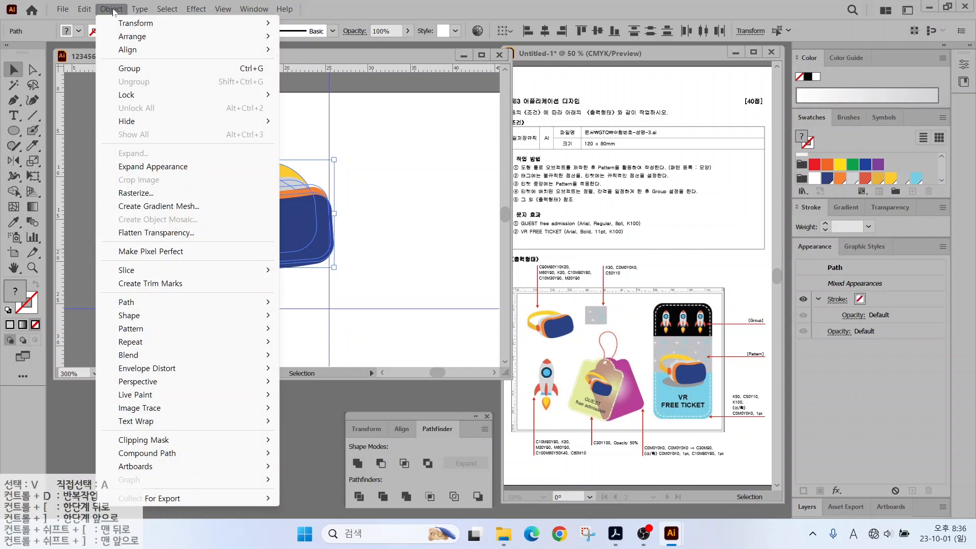
pyautogui.click(141, 166)
pyautogui.click(343, 254)
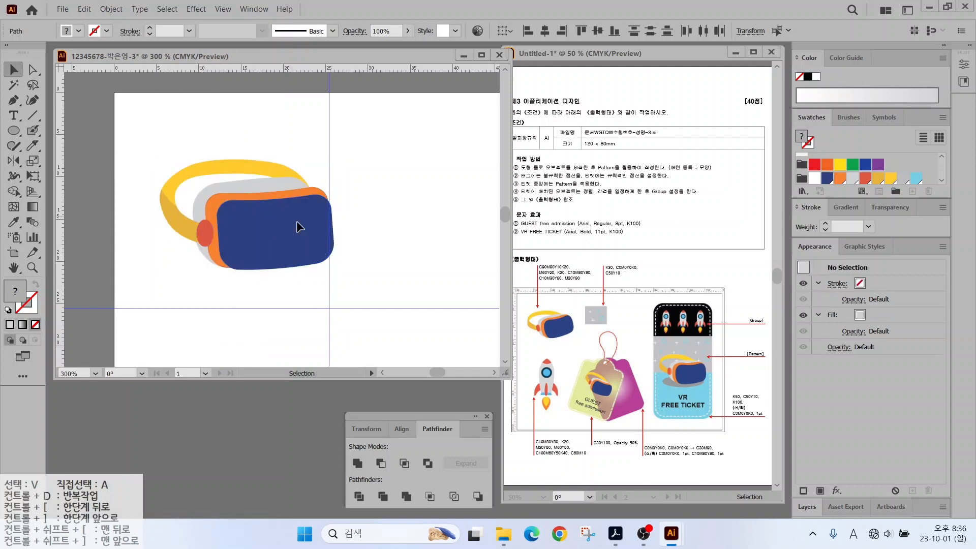
pyautogui.click(249, 232)
pyautogui.click(384, 190)
pyautogui.click(244, 188)
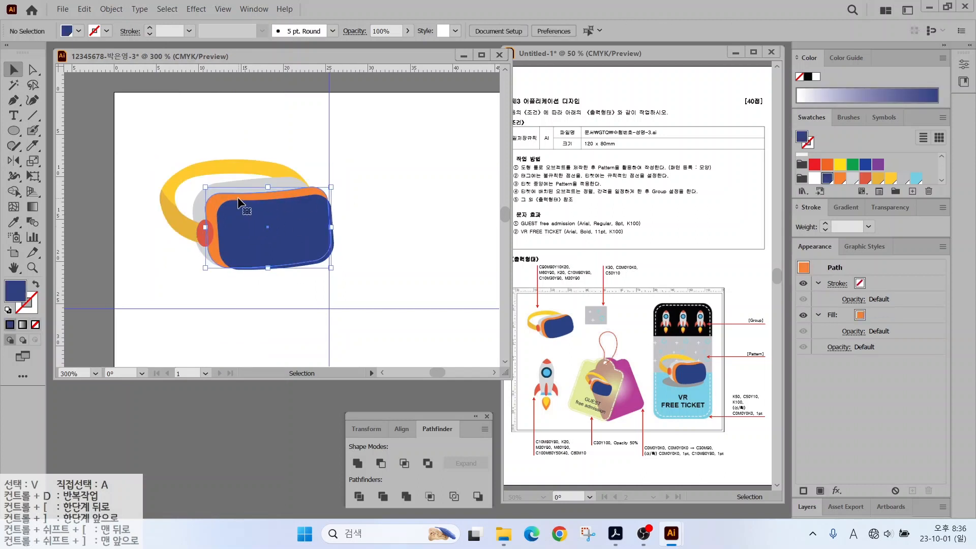
pyautogui.click(244, 184)
pyautogui.click(381, 186)
# Draw a grey rectangle to the right of the headset.
pyautogui.moveTo(390, 209); pyautogui.dragTo(237, 213)
pyautogui.click(13, 130)
pyautogui.moveTo(12, 132); pyautogui.dragTo(51, 130)
pyautogui.moveTo(309, 171); pyautogui.dragTo(403, 250)
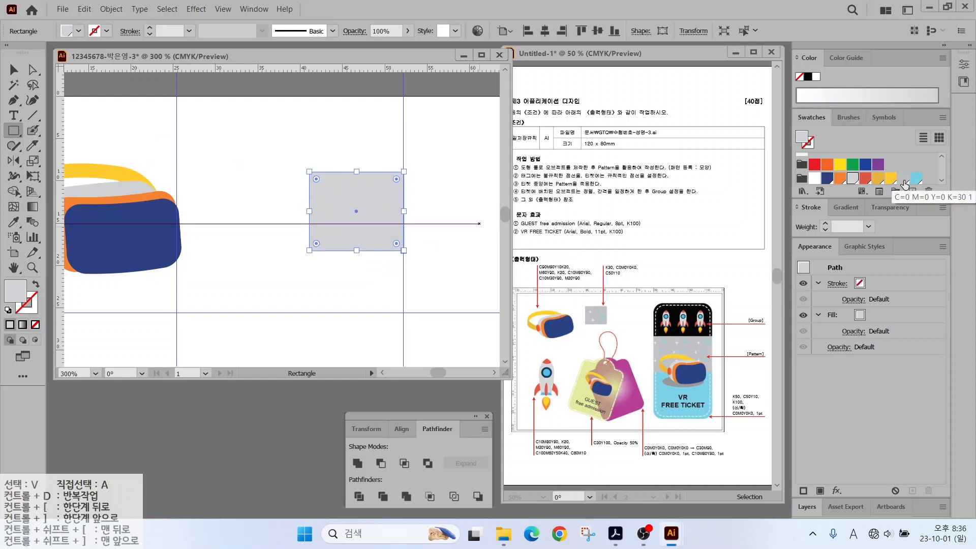
# Fill the rectangle darker grey and center two white lines into a plus sign.
pyautogui.click(902, 177)
pyautogui.press('v')
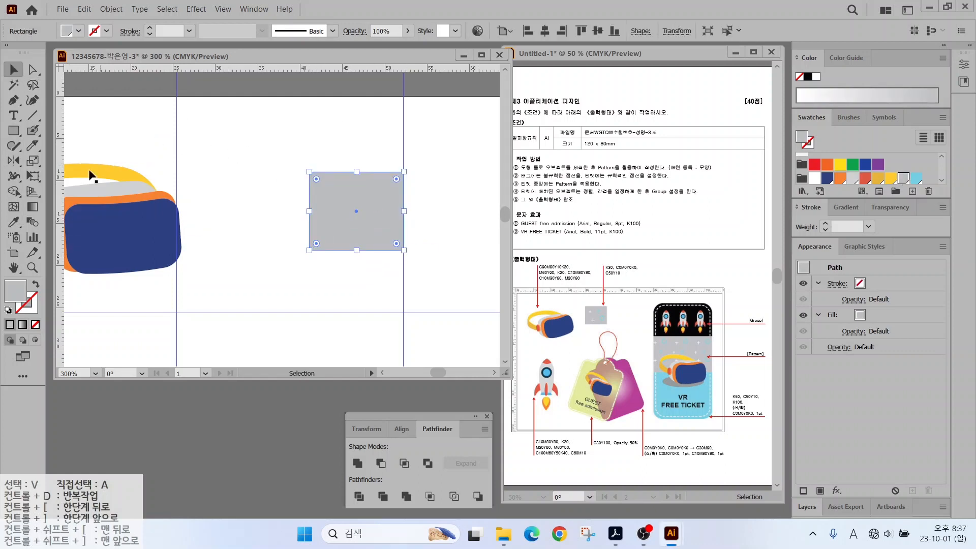
pyautogui.click(33, 115)
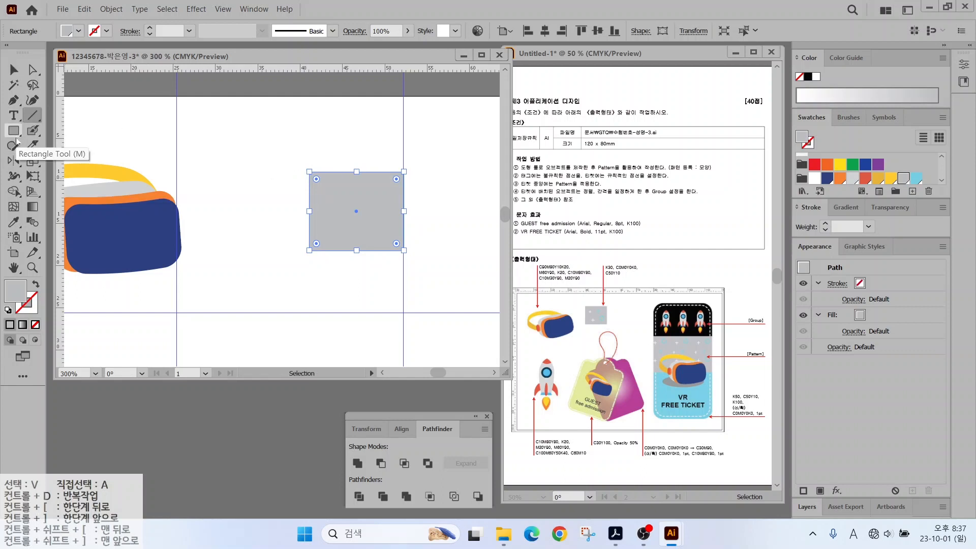
pyautogui.moveTo(353, 205)
pyautogui.mouseDown()
pyautogui.moveTo(337, 206)
pyautogui.moveTo(336, 221)
pyautogui.mouseUp()
pyautogui.press('v')
pyautogui.keyDown('shift'); pyautogui.click(346, 205); pyautogui.keyUp('shift')
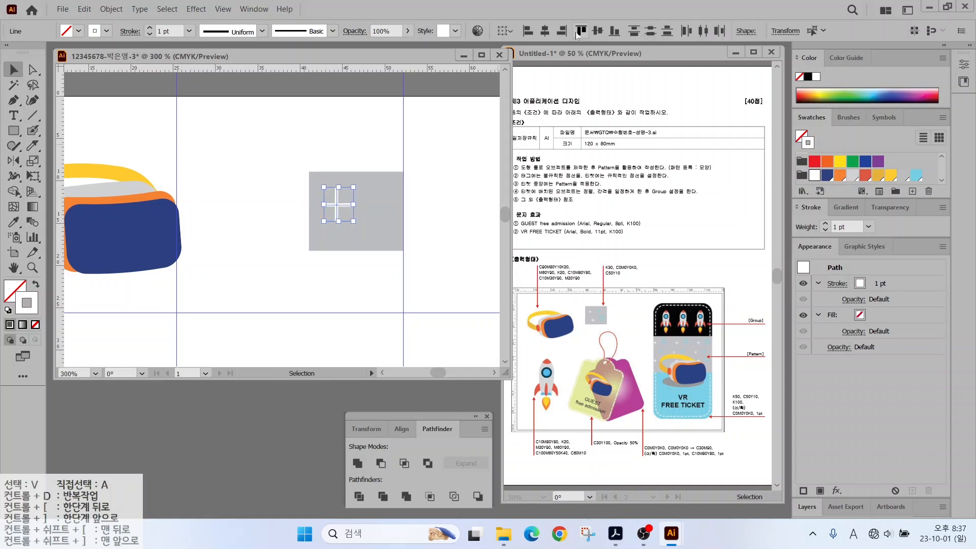
pyautogui.click(597, 30)
pyautogui.click(544, 30)
# Add a light-blue circle, copy the plus lower down, and select the whole tile.
pyautogui.click(286, 196)
pyautogui.moveTo(15, 131); pyautogui.dragTo(56, 161)
pyautogui.moveTo(366, 182)
pyautogui.mouseDown()
pyautogui.moveTo(384, 200)
pyautogui.moveTo(369, 236)
pyautogui.mouseUp()
pyautogui.click(14, 71)
pyautogui.click(329, 202)
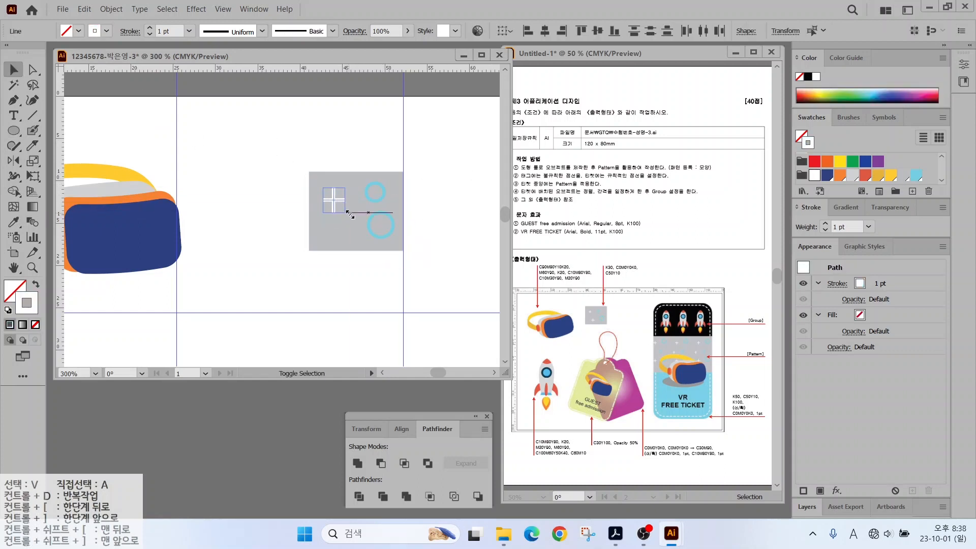
pyautogui.moveTo(334, 201); pyautogui.dragTo(347, 233)
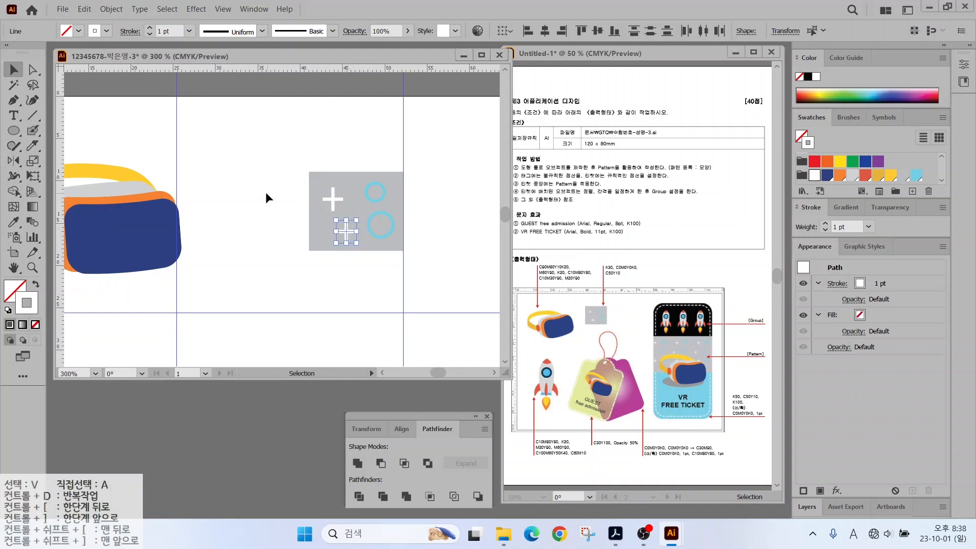
pyautogui.click(267, 196)
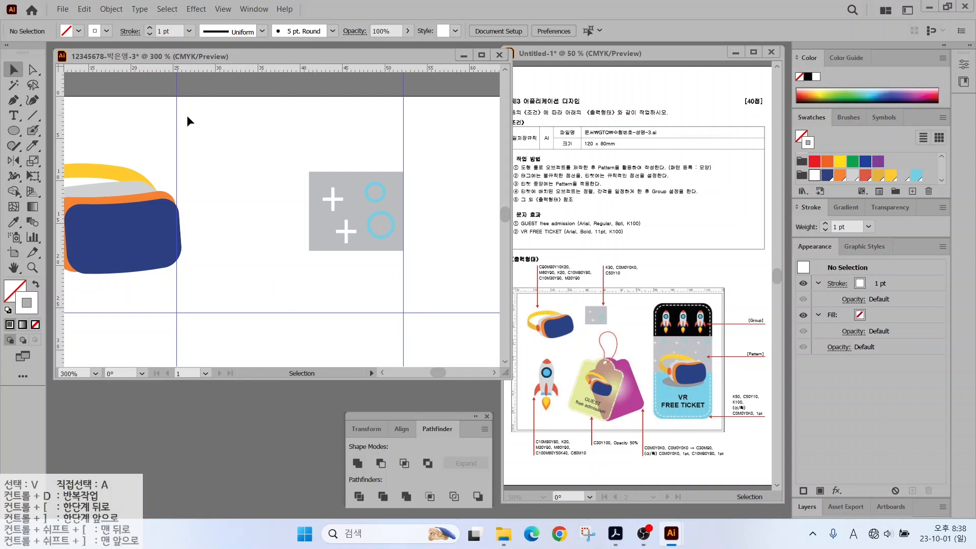
pyautogui.moveTo(266, 146); pyautogui.dragTo(420, 267)
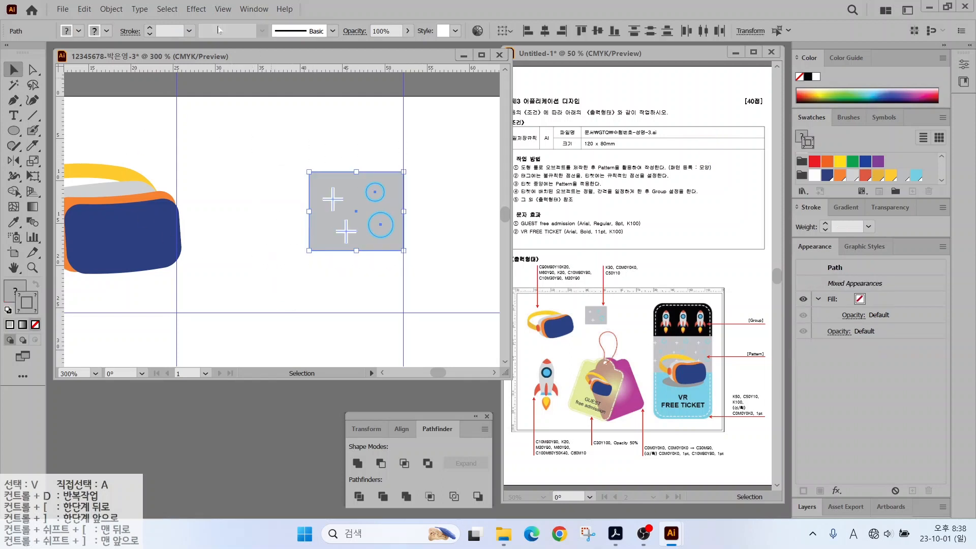
# Make a pattern from the selected tile with Object > Pattern > Make.
pyautogui.click(111, 10)
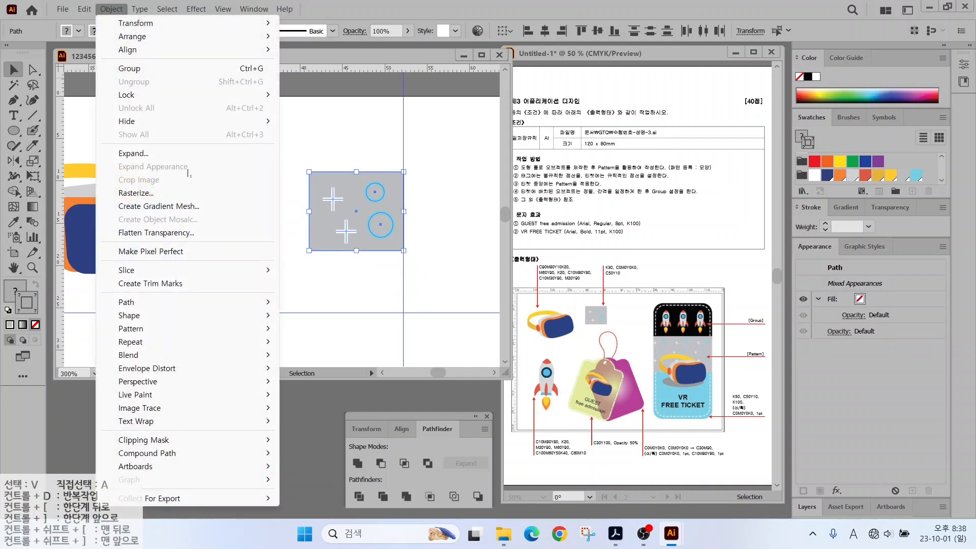
pyautogui.moveTo(155, 334)
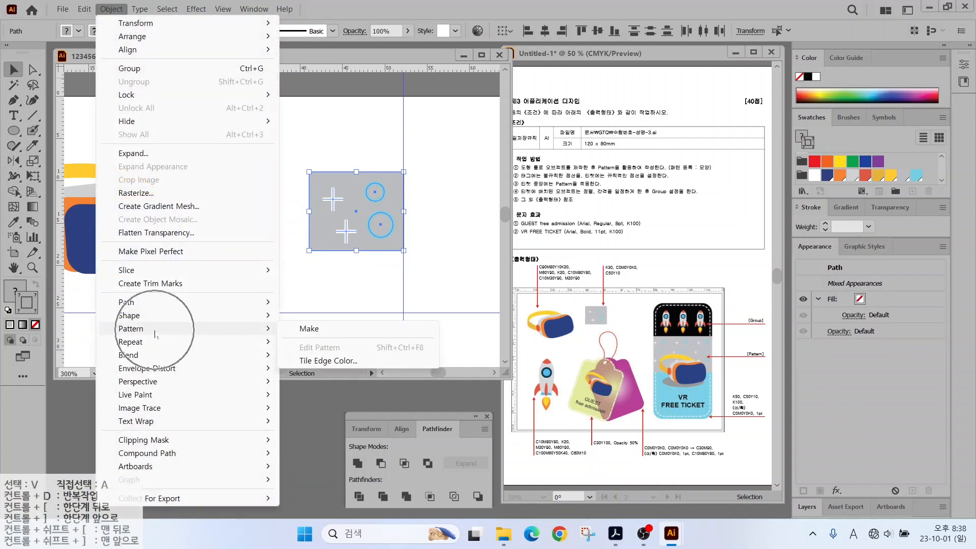
pyautogui.click(319, 332)
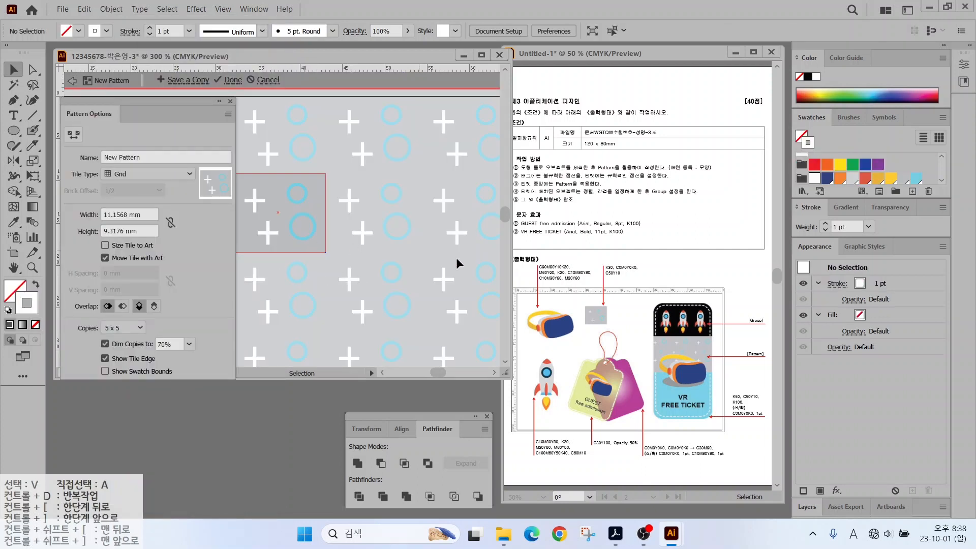
pyautogui.press('ctrl')
pyautogui.press('ctrl')
# Name the pattern 모양, finish editing, and fit the artboard in the window.
pyautogui.click(99, 157)
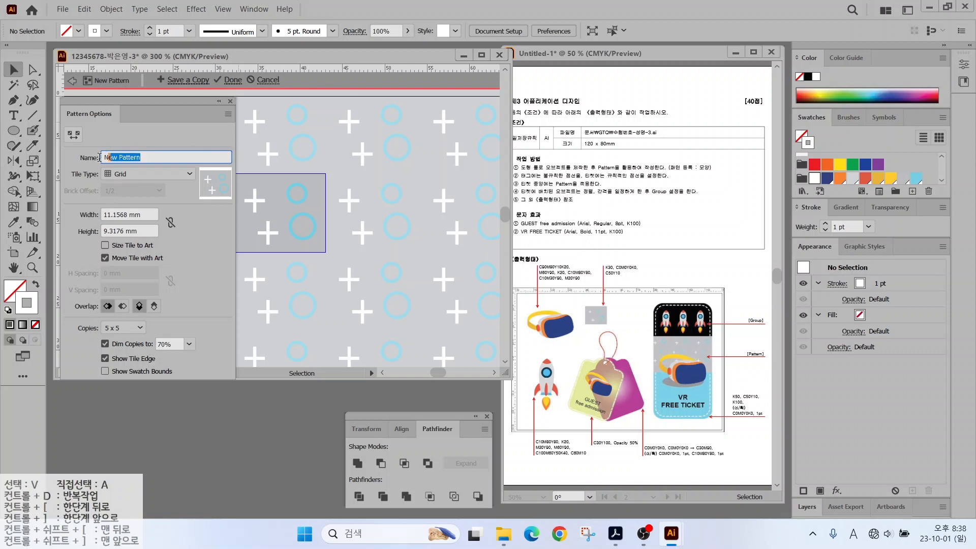
pyautogui.write('a')
pyautogui.moveTo(216, 97); pyautogui.dragTo(252, 89)
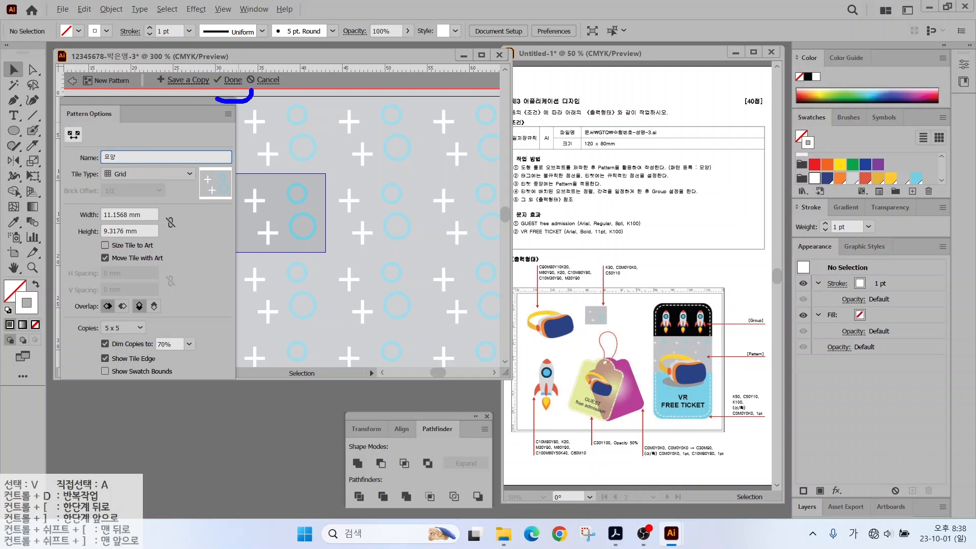
pyautogui.press('Escape')
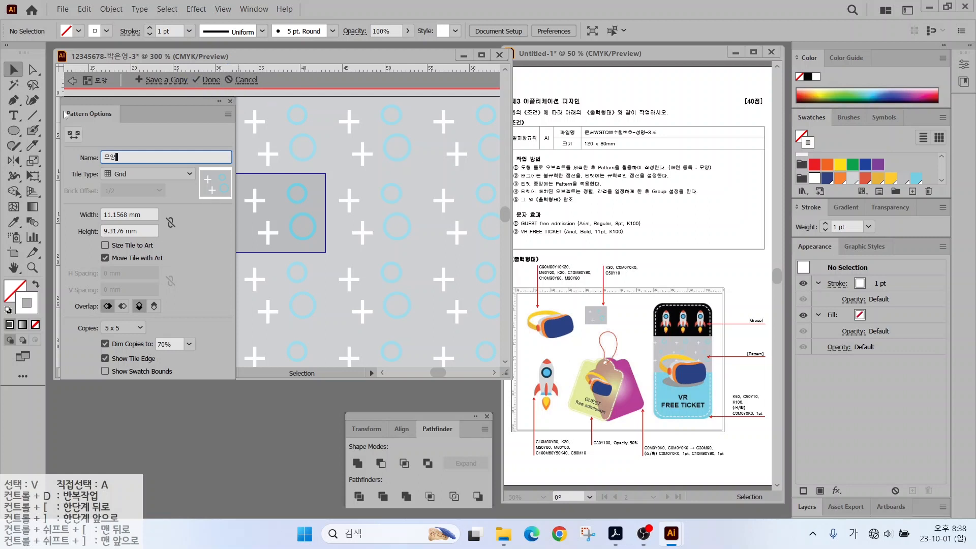
pyautogui.click(210, 80)
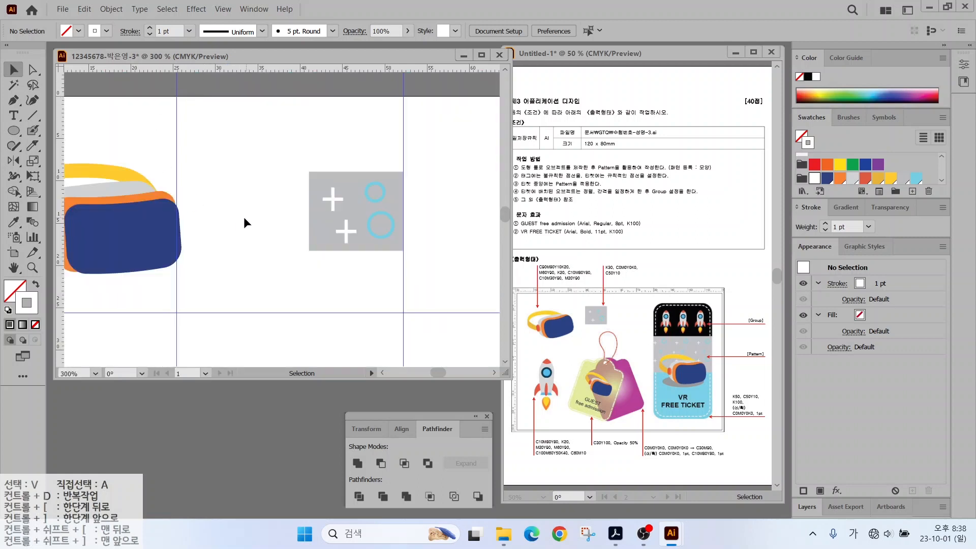
pyautogui.hotkey('ctrl', '0')
pyautogui.moveTo(686, 302); pyautogui.dragTo(728, 267)
pyautogui.press('Escape')
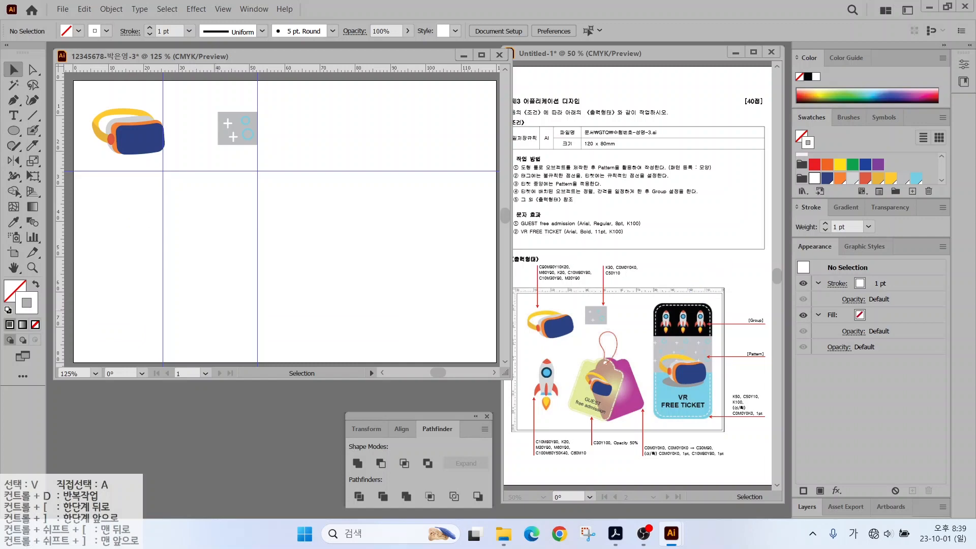
# Clear the old guides and drag two vertical and three horizontal guides for the ticket.
pyautogui.click(224, 9)
pyautogui.click(483, 516)
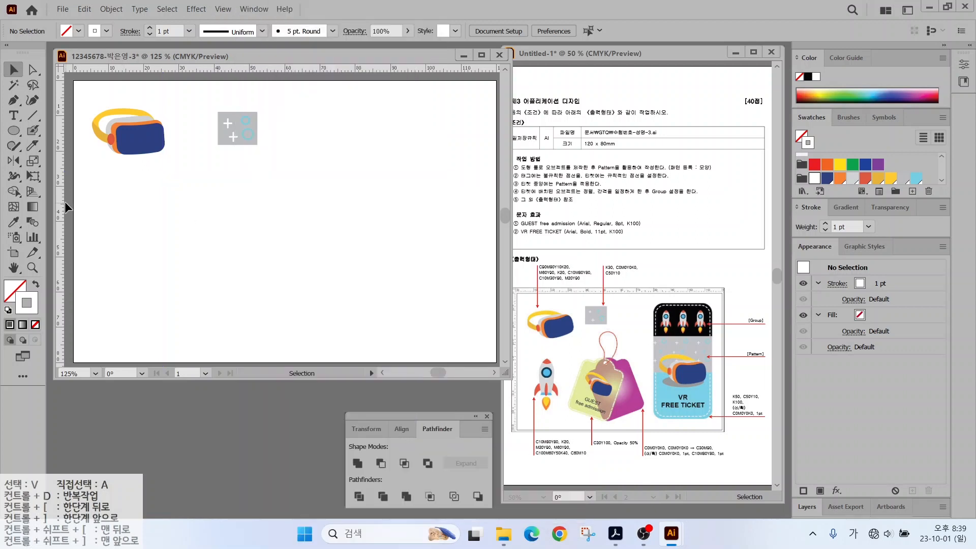
pyautogui.moveTo(65, 201); pyautogui.dragTo(354, 205)
pyautogui.moveTo(60, 148); pyautogui.dragTo(476, 163)
pyautogui.moveTo(310, 74); pyautogui.dragTo(314, 342)
pyautogui.moveTo(300, 68); pyautogui.dragTo(295, 163)
pyautogui.moveTo(286, 75); pyautogui.dragTo(290, 231)
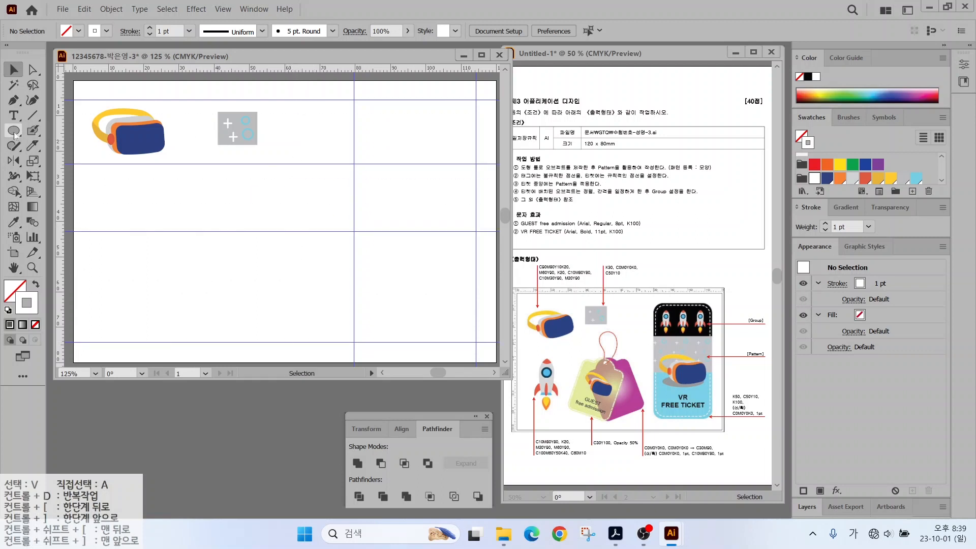
# Draw a tall rounded rectangle between the new guides and give it a fill.
pyautogui.moveTo(14, 131); pyautogui.dragTo(56, 146)
pyautogui.moveTo(351, 100); pyautogui.dragTo(476, 342)
pyautogui.click(37, 284)
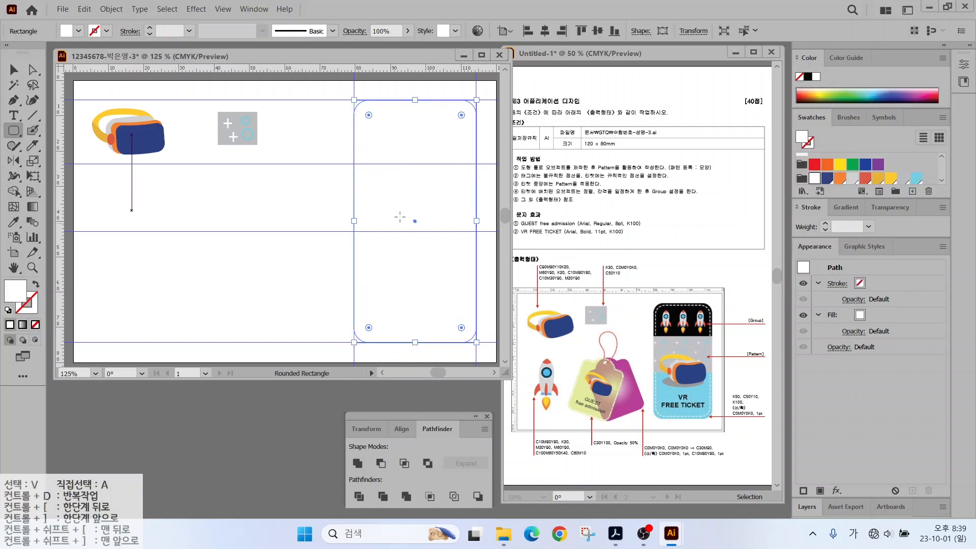
pyautogui.click(915, 178)
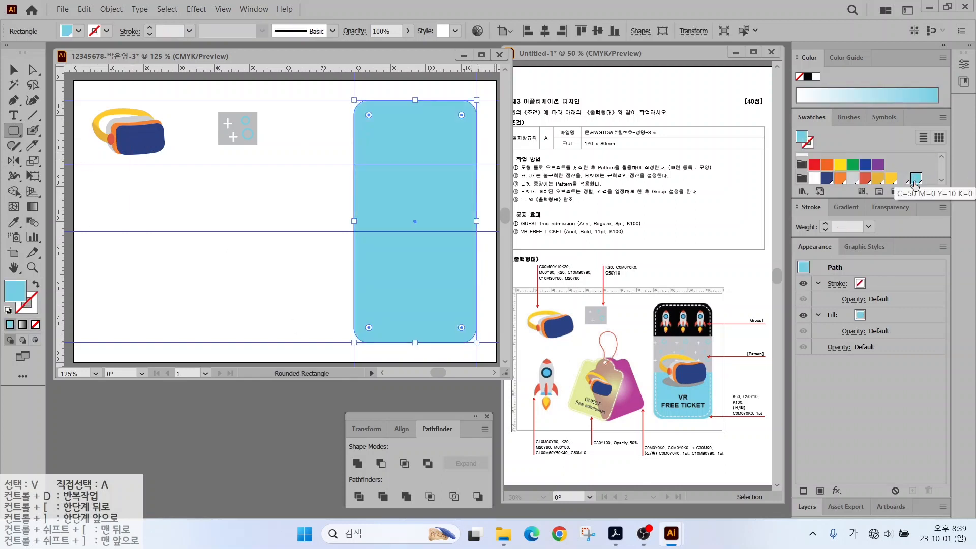
# Create a new gray swatch at K50.
pyautogui.click(912, 191)
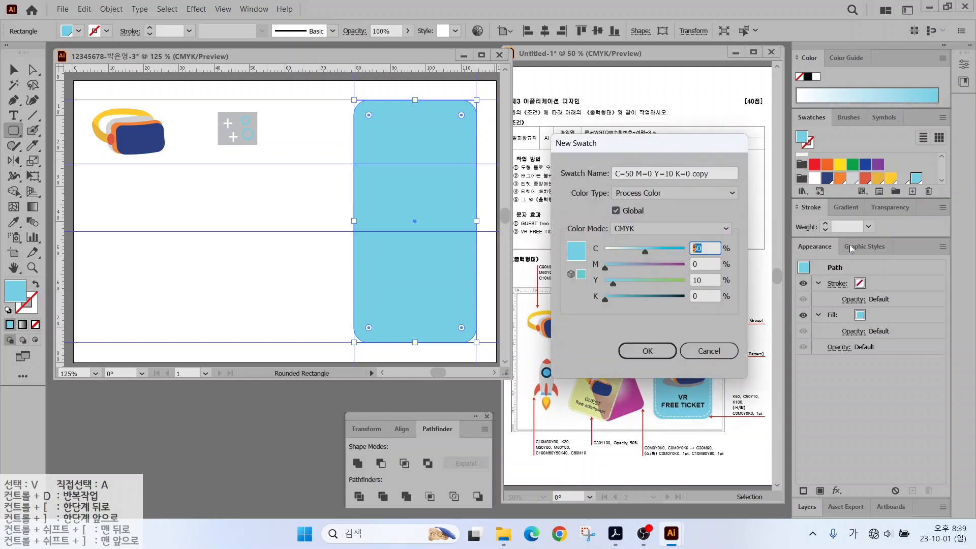
pyautogui.write('0')
pyautogui.press('Tab')
# Create a light-cyan swatch with C50 Y10.
pyautogui.press('Tab')
pyautogui.write('0')
pyautogui.press('Tab')
pyautogui.write('50')
pyautogui.press('Return')
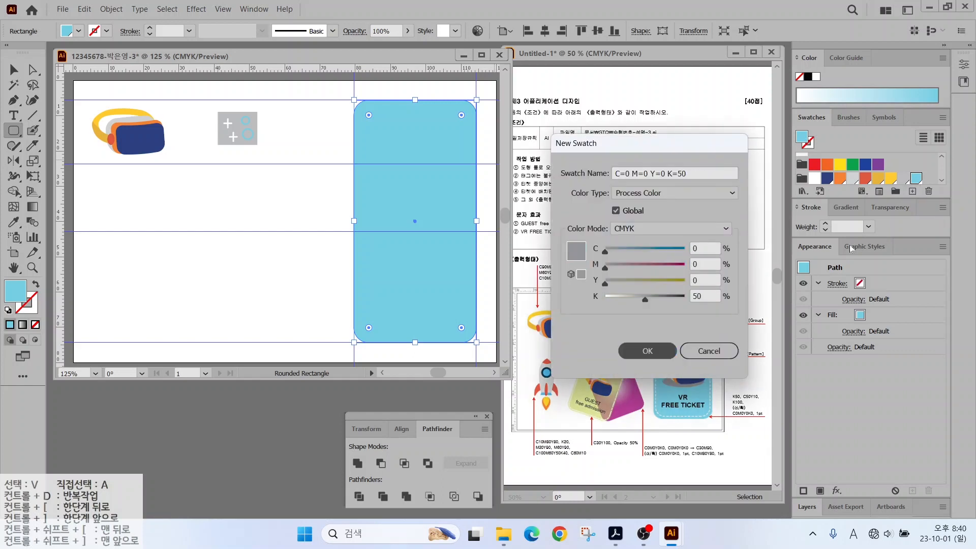
pyautogui.click(915, 194)
pyautogui.doubleClick(703, 247)
pyautogui.write('50')
pyautogui.press('Tab')
pyautogui.press('Tab')
pyautogui.write('10')
pyautogui.press('Tab')
pyautogui.write('0')
pyautogui.press('Return')
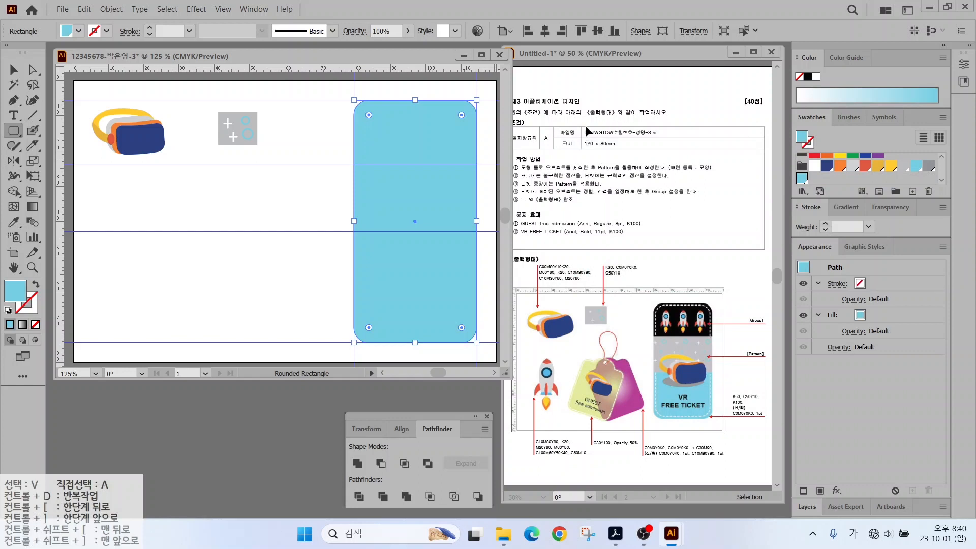
# Create a black swatch at K100.
pyautogui.click(912, 192)
pyautogui.doubleClick(703, 247)
pyautogui.write('0')
pyautogui.press('Tab')
pyautogui.press('Tab')
pyautogui.write('0')
pyautogui.press('Tab')
pyautogui.write('100')
pyautogui.press('Return')
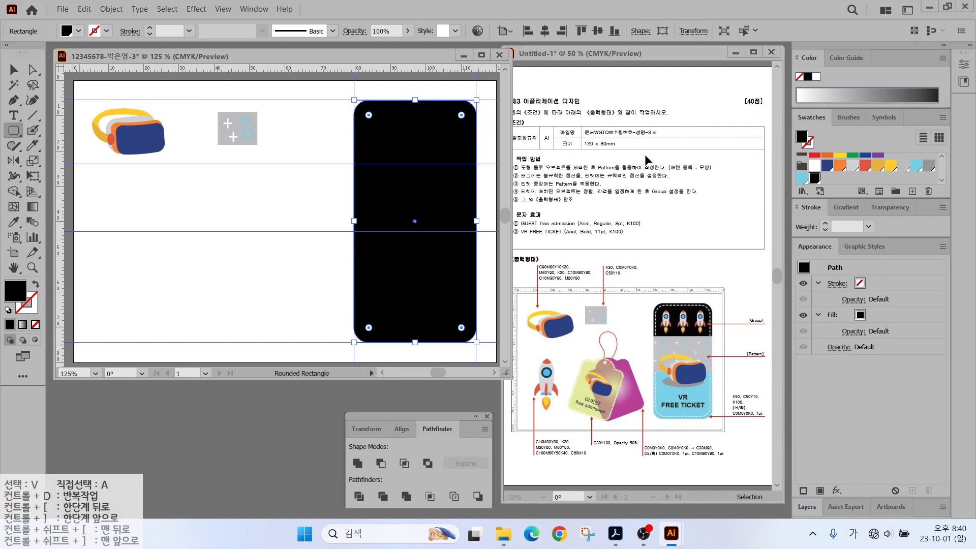
# Return to the Selection tool and reselect the black rounded rectangle.
pyautogui.click(14, 69)
pyautogui.click(202, 207)
pyautogui.moveTo(696, 303); pyautogui.dragTo(681, 278)
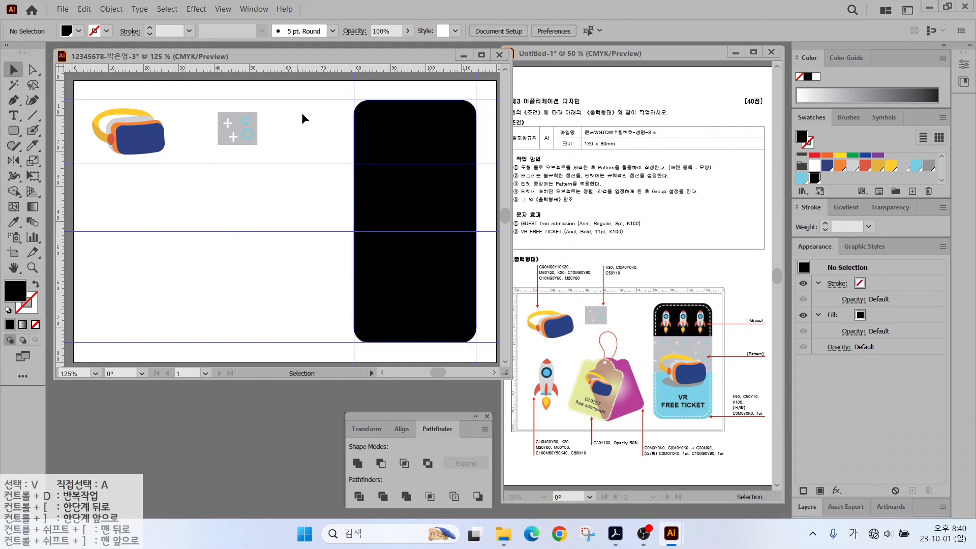
pyautogui.click(374, 135)
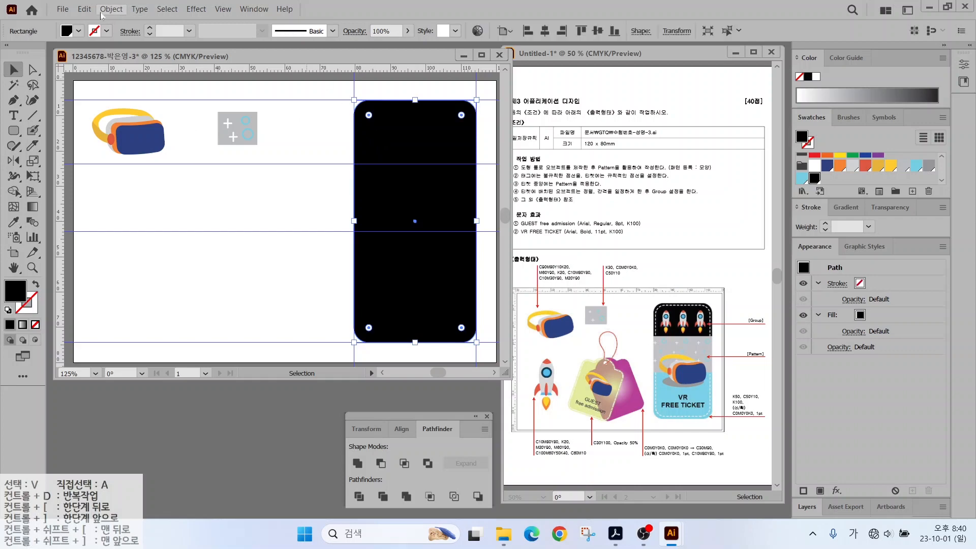
# Apply Offset Path at -2 mm to the black rounded rectangle, checking the preview.
pyautogui.click(101, 12)
pyautogui.moveTo(254, 303)
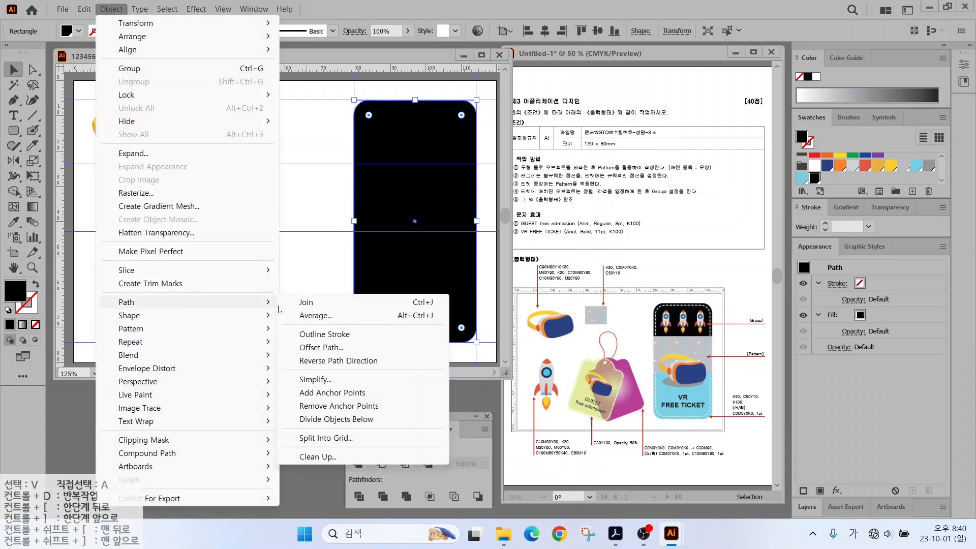
pyautogui.click(322, 347)
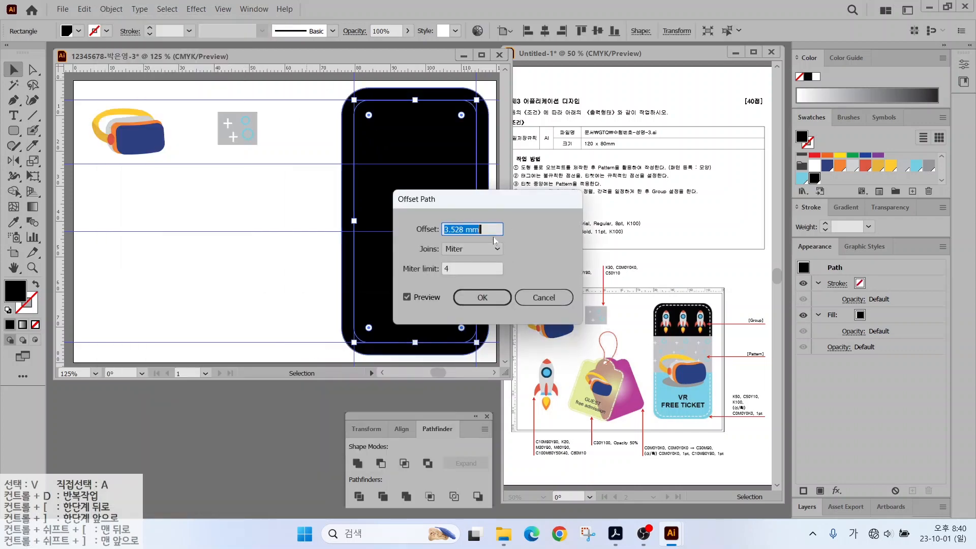
pyautogui.write('-2')
pyautogui.click(407, 298)
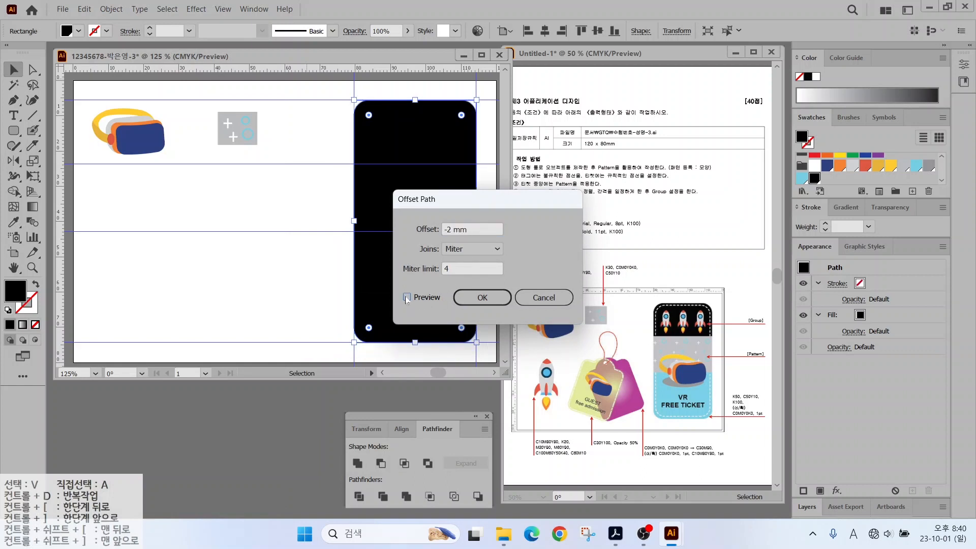
pyautogui.click(406, 297)
pyautogui.click(407, 297)
pyautogui.click(407, 298)
pyautogui.click(407, 297)
pyautogui.click(406, 297)
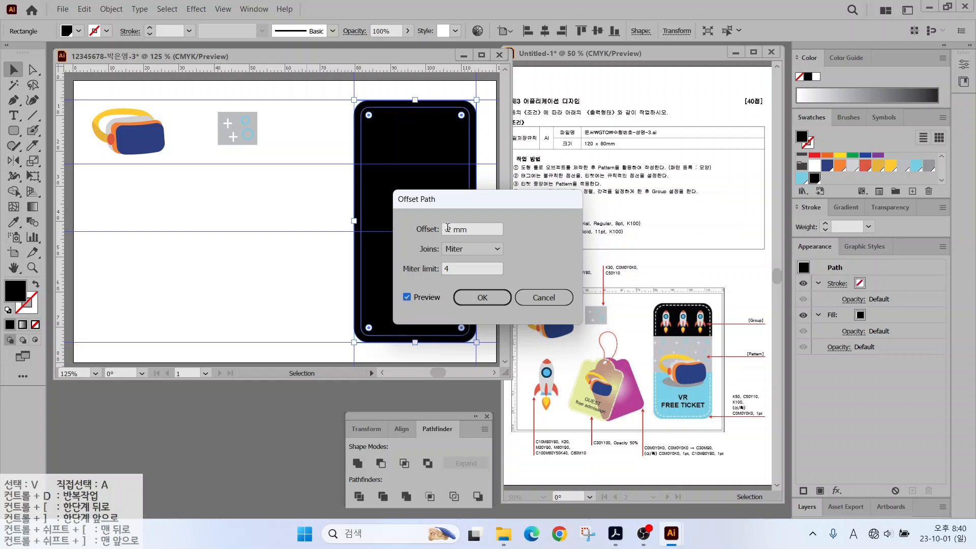
pyautogui.click(471, 297)
# Swap the inset path to stroke only and make its outline white.
pyautogui.hotkey('shift', 'x')
pyautogui.click(30, 308)
pyautogui.click(813, 167)
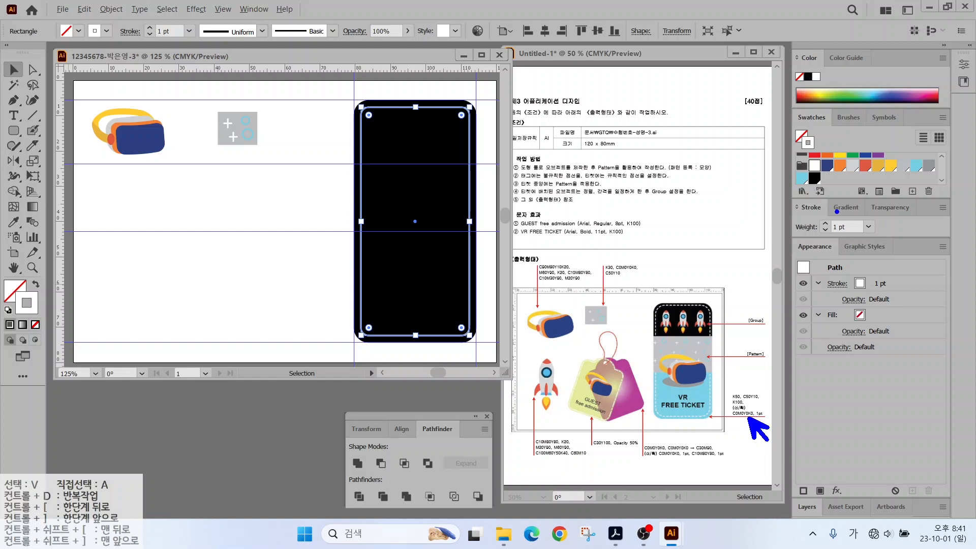
# Make the white inset outline a dashed line with 3 pt dashes.
pyautogui.moveTo(785, 196); pyautogui.dragTo(955, 239)
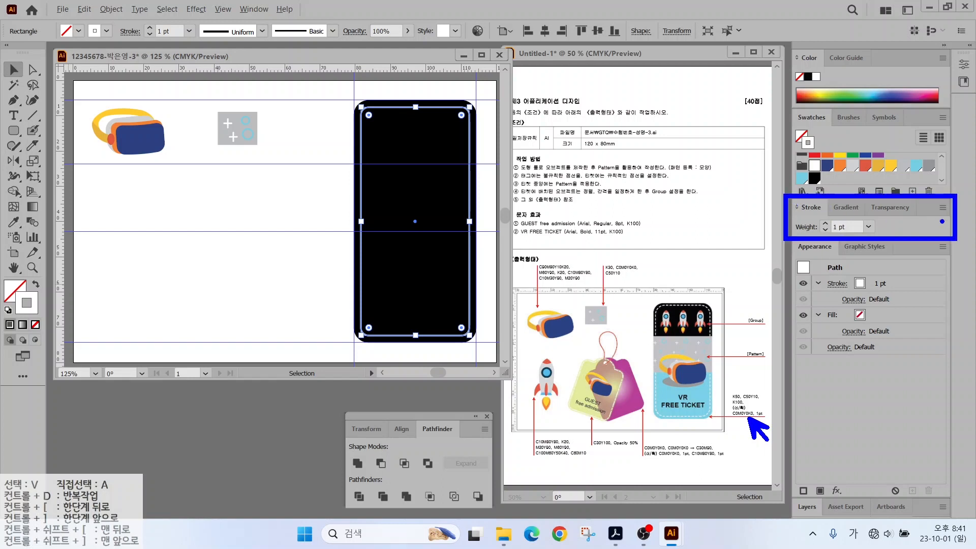
pyautogui.moveTo(935, 203); pyautogui.dragTo(883, 158)
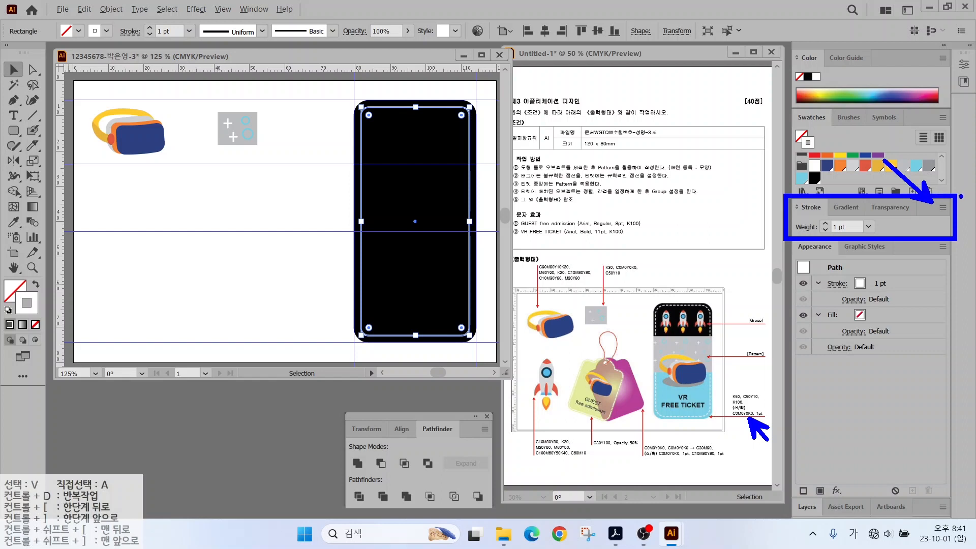
pyautogui.press('Escape')
pyautogui.click(941, 207)
pyautogui.click(900, 217)
pyautogui.click(799, 298)
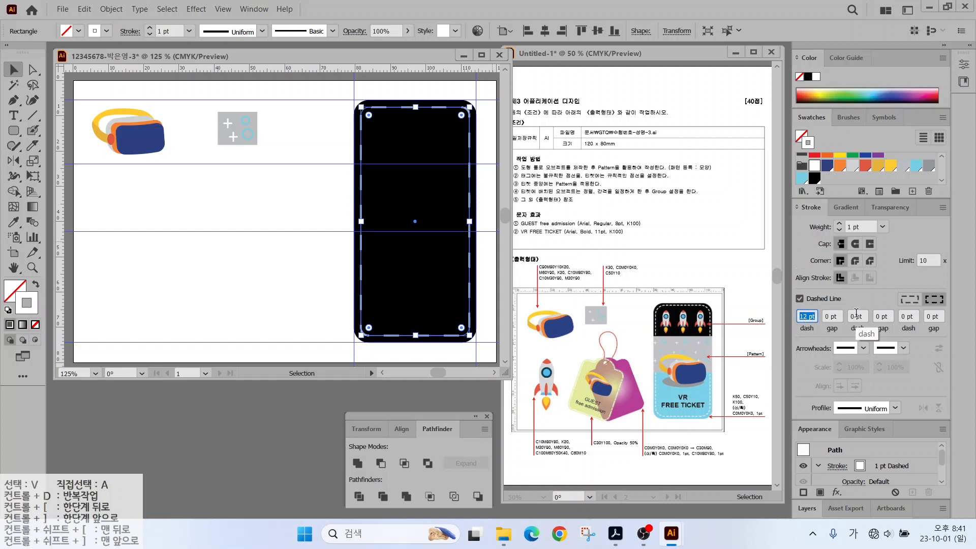
pyautogui.write('3')
pyautogui.press('Return')
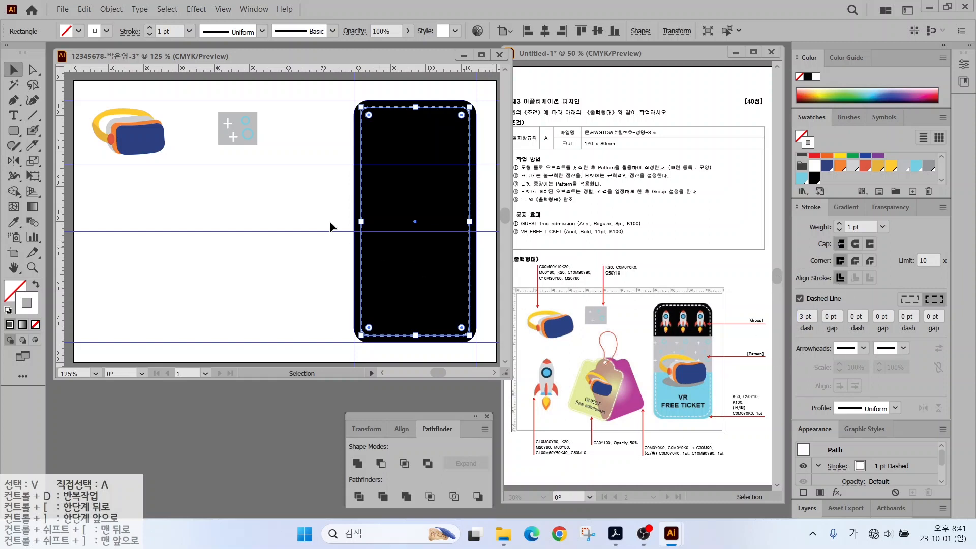
pyautogui.click(344, 125)
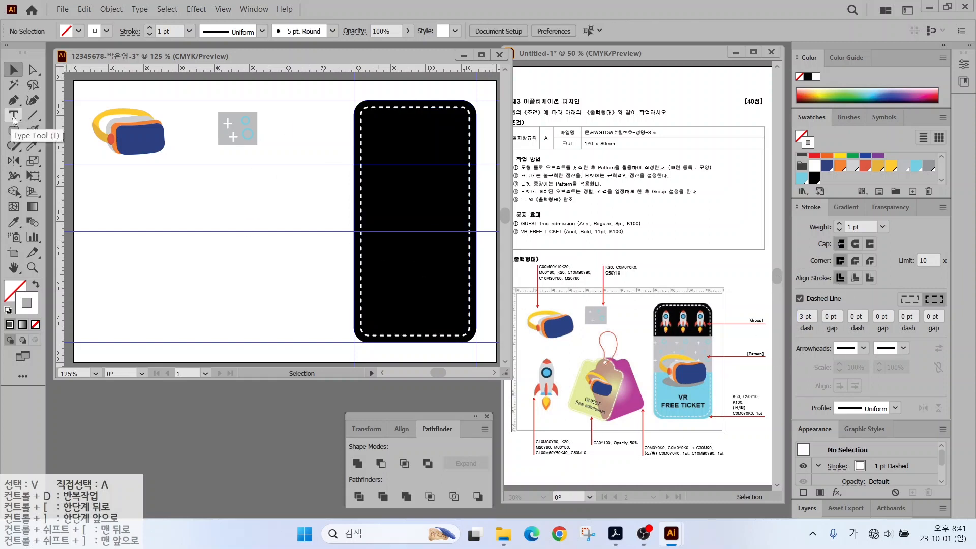
# Draw a rectangle across the ticket's middle with white fill and no stroke.
pyautogui.moveTo(13, 131); pyautogui.dragTo(55, 128)
pyautogui.click(55, 128)
pyautogui.moveTo(354, 163); pyautogui.dragTo(476, 232)
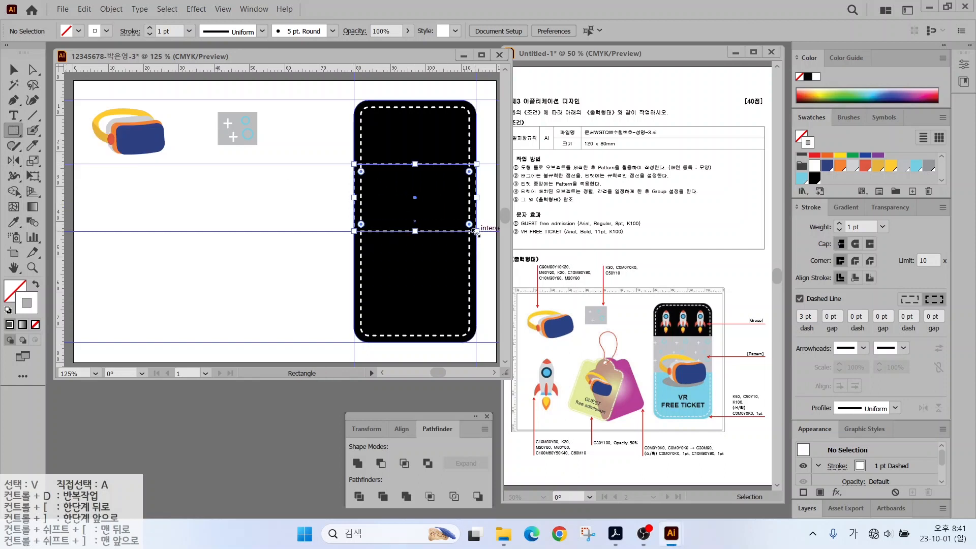
pyautogui.click(35, 284)
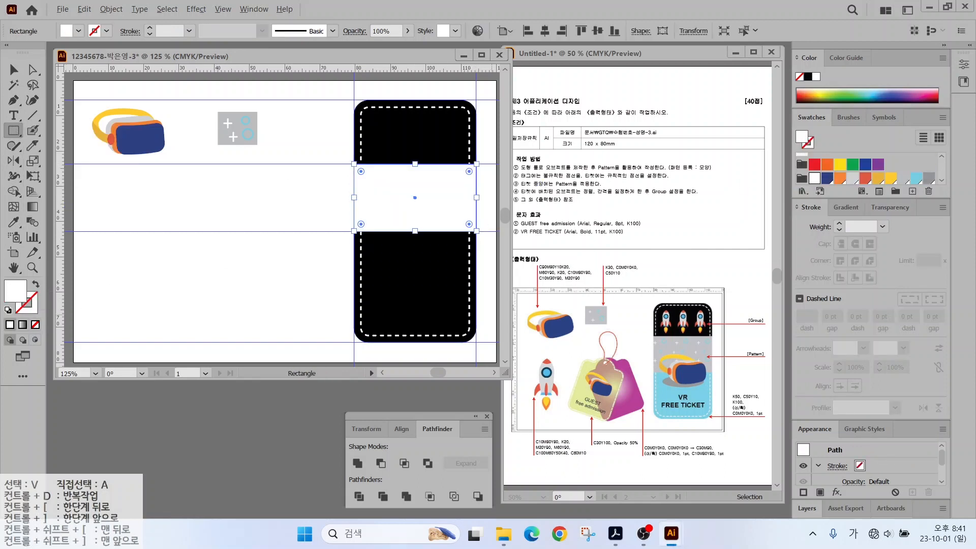
# Fill the band with the grey plus-and-circle pattern swatch.
pyautogui.moveTo(701, 347); pyautogui.dragTo(734, 323)
pyautogui.press('Escape')
pyautogui.scroll(-5, 894, 162)
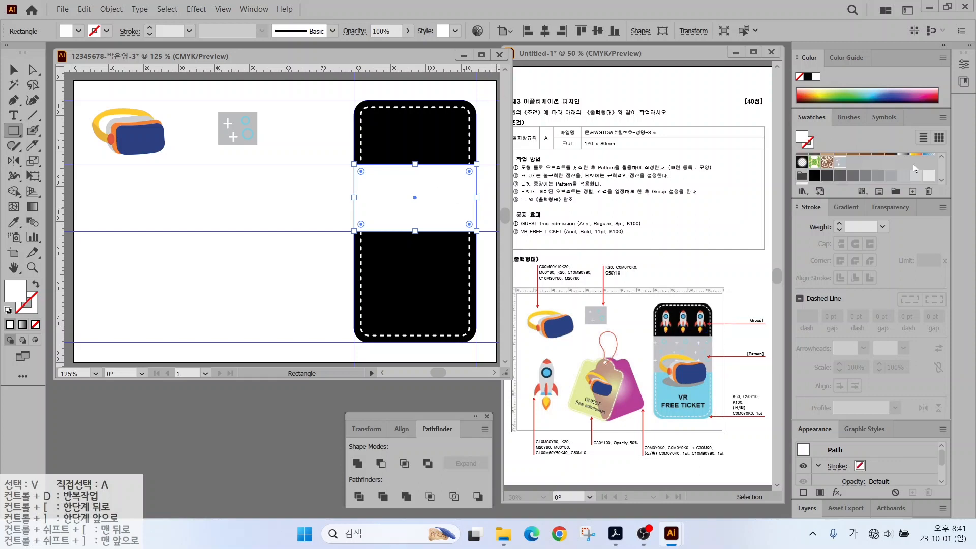
pyautogui.click(841, 163)
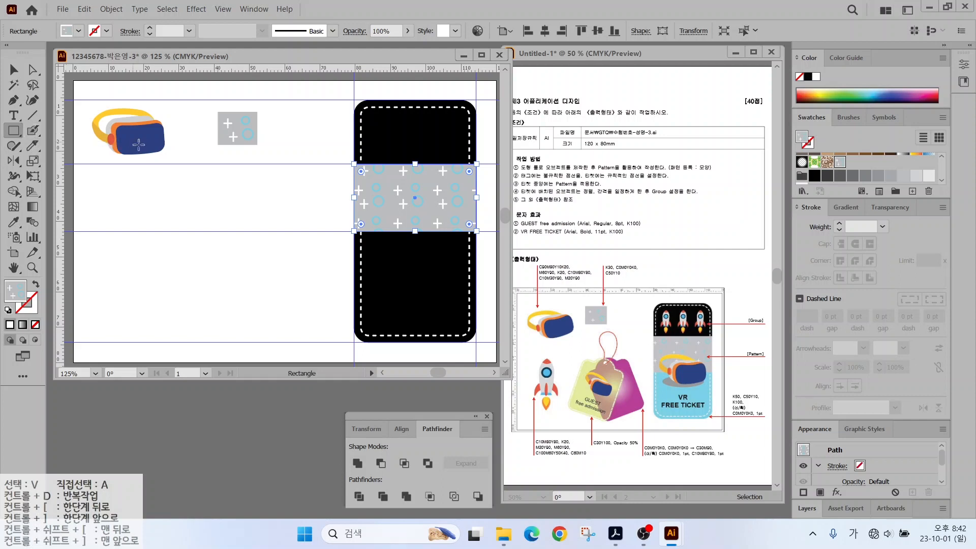
pyautogui.press('v')
pyautogui.click(99, 140)
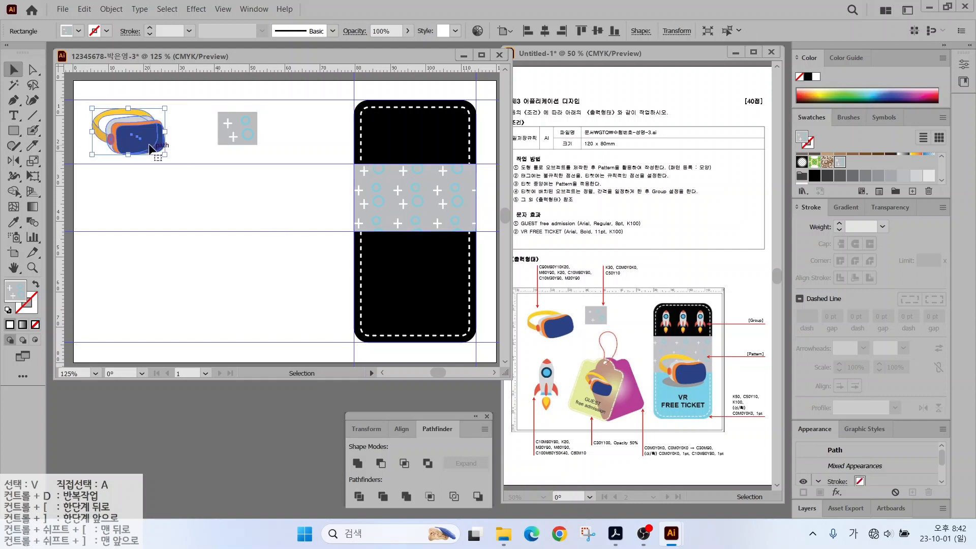
# Draw a straight line along the guide across the black ticket.
pyautogui.click(360, 103)
pyautogui.click(33, 115)
pyautogui.moveTo(337, 232)
pyautogui.mouseDown()
pyautogui.moveTo(503, 232)
pyautogui.moveTo(432, 231)
pyautogui.mouseUp()
pyautogui.press('v')
# Divide the ticket along the line with Pathfinder and ungroup the pieces.
pyautogui.keyDown('shift'); pyautogui.click(381, 299); pyautogui.keyUp('shift')
pyautogui.moveTo(700, 401); pyautogui.dragTo(741, 428)
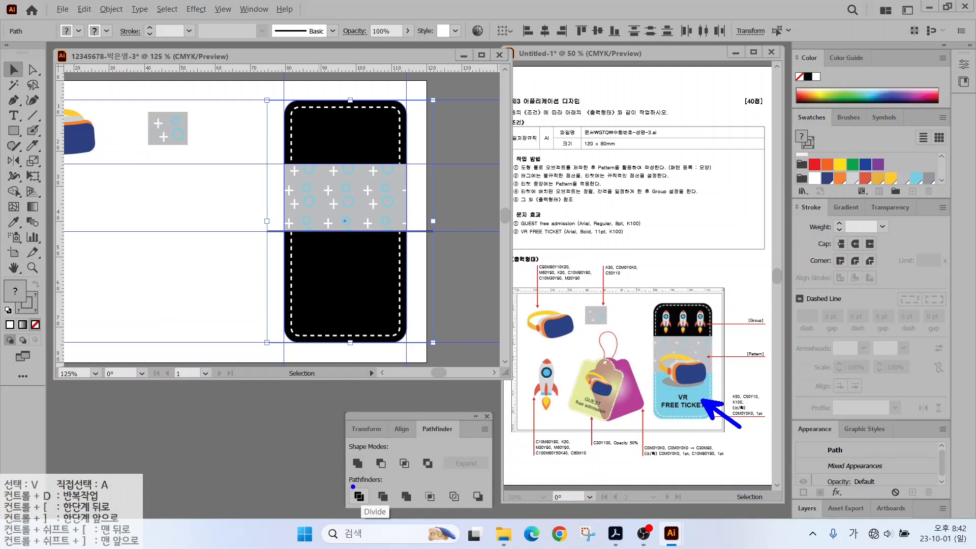
pyautogui.moveTo(354, 490); pyautogui.dragTo(301, 467)
pyautogui.press('Escape')
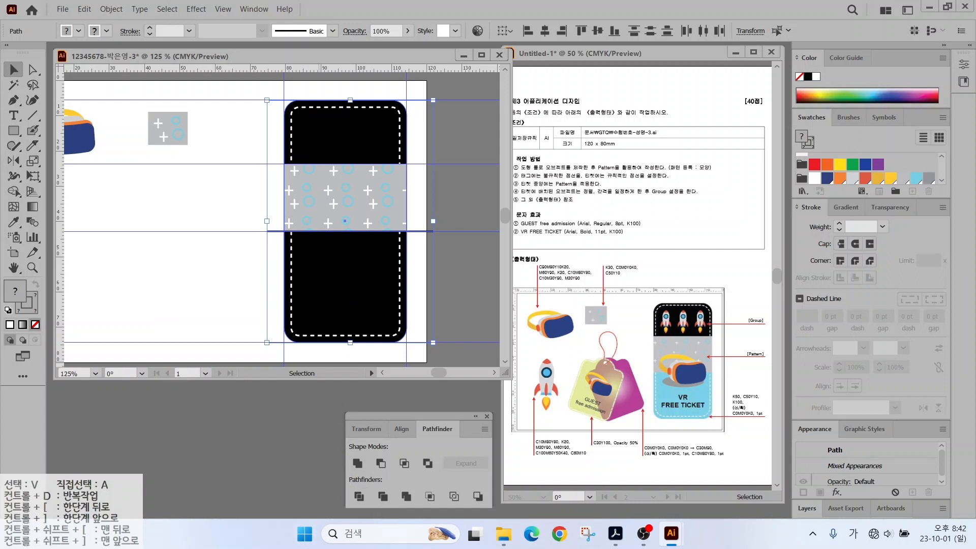
pyautogui.click(359, 496)
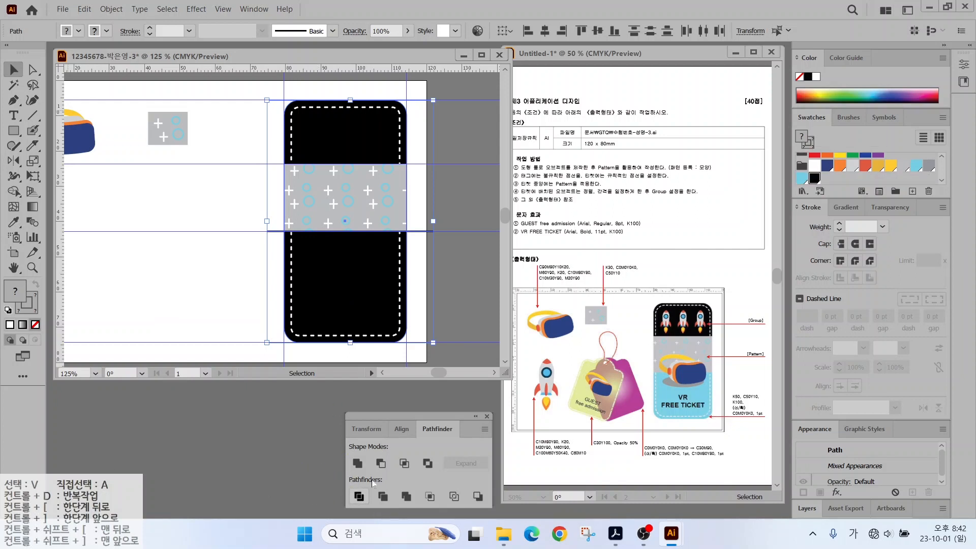
pyautogui.rightClick(311, 268)
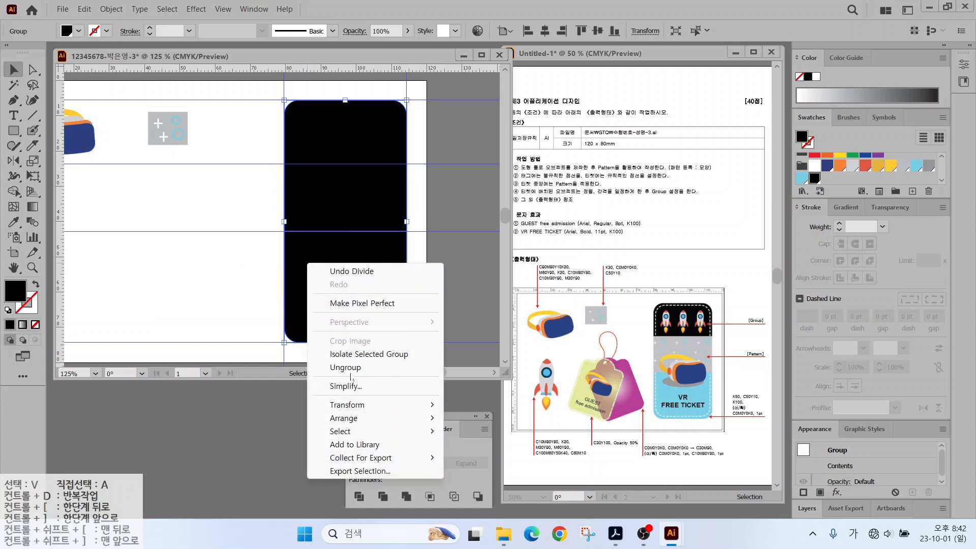
pyautogui.click(351, 367)
# Fill the lower half light blue and send both halves behind the pattern and dashes.
pyautogui.click(196, 300)
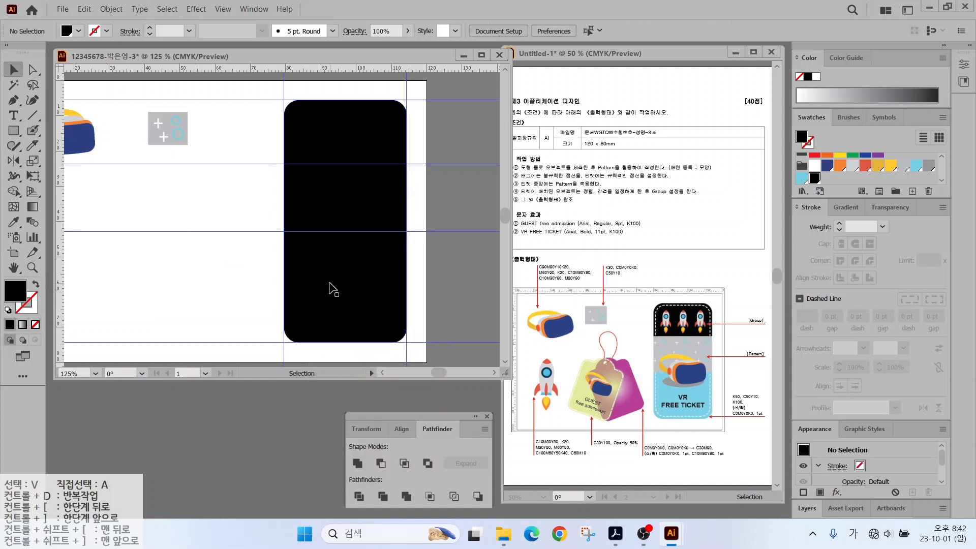
pyautogui.click(332, 285)
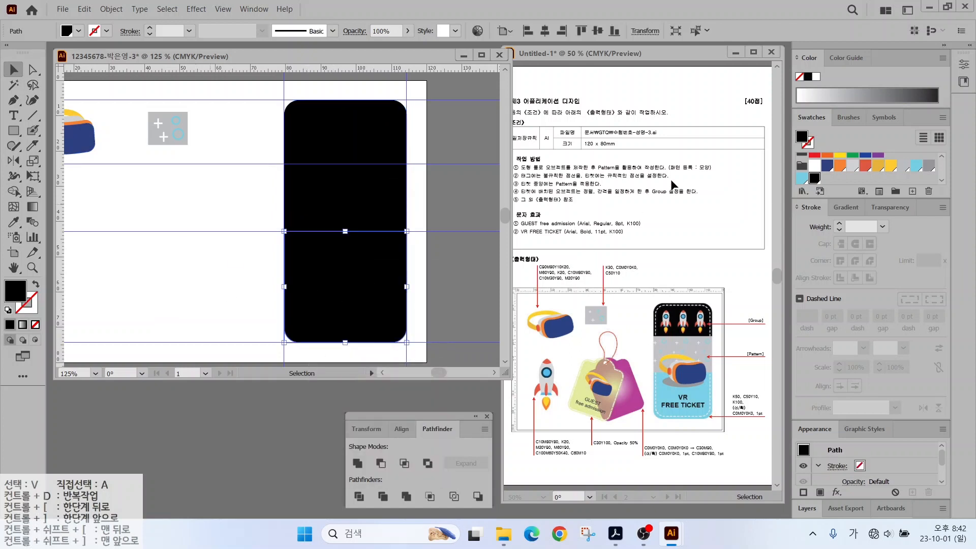
pyautogui.click(801, 179)
pyautogui.click(192, 213)
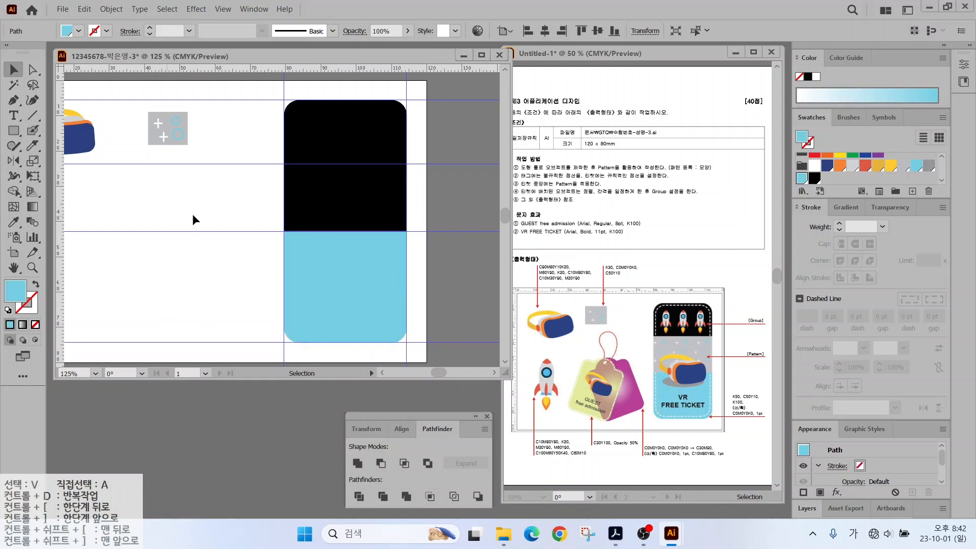
pyautogui.click(297, 250)
pyautogui.keyDown('shift'); pyautogui.click(294, 219); pyautogui.keyUp('shift')
pyautogui.rightClick(295, 217)
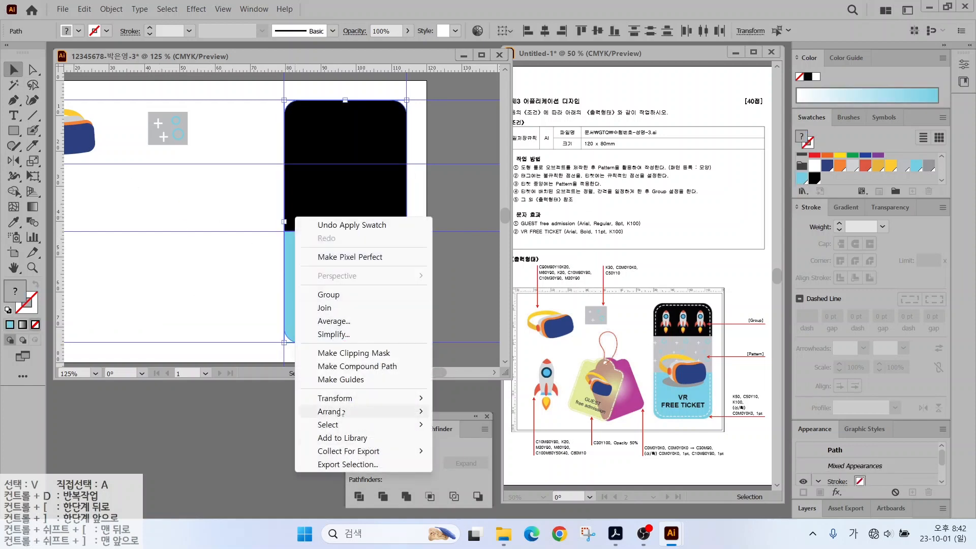
pyautogui.moveTo(338, 411)
pyautogui.click(457, 453)
pyautogui.click(212, 318)
pyautogui.moveTo(159, 215); pyautogui.dragTo(224, 213)
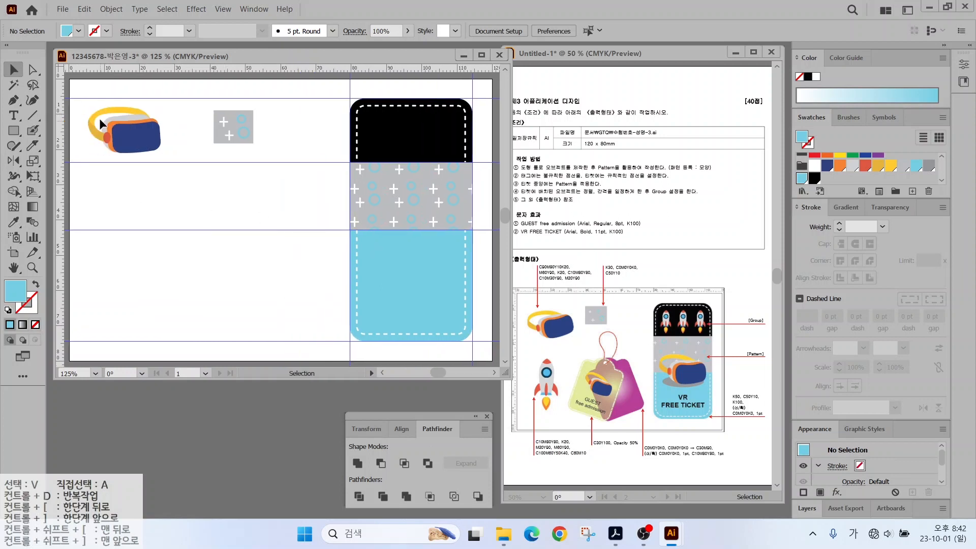
pyautogui.moveTo(127, 129); pyautogui.dragTo(423, 252)
pyautogui.rightClick(311, 235)
pyautogui.click(344, 313)
pyautogui.rightClick(308, 241)
pyautogui.moveTo(366, 397)
pyautogui.click(465, 397)
pyautogui.click(289, 266)
pyautogui.click(14, 131)
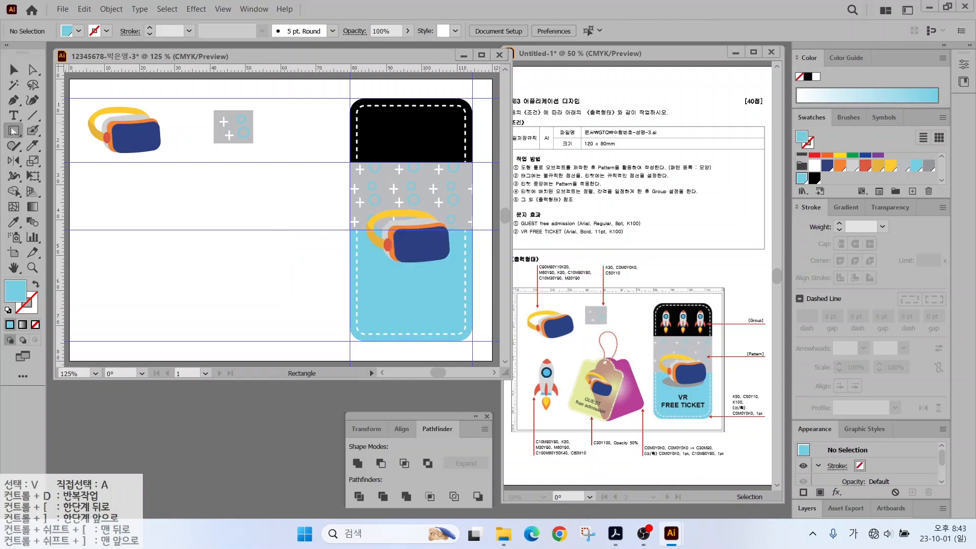
pyautogui.moveTo(14, 131); pyautogui.dragTo(51, 161)
pyautogui.moveTo(367, 249); pyautogui.dragTo(456, 277)
pyautogui.click(16, 75)
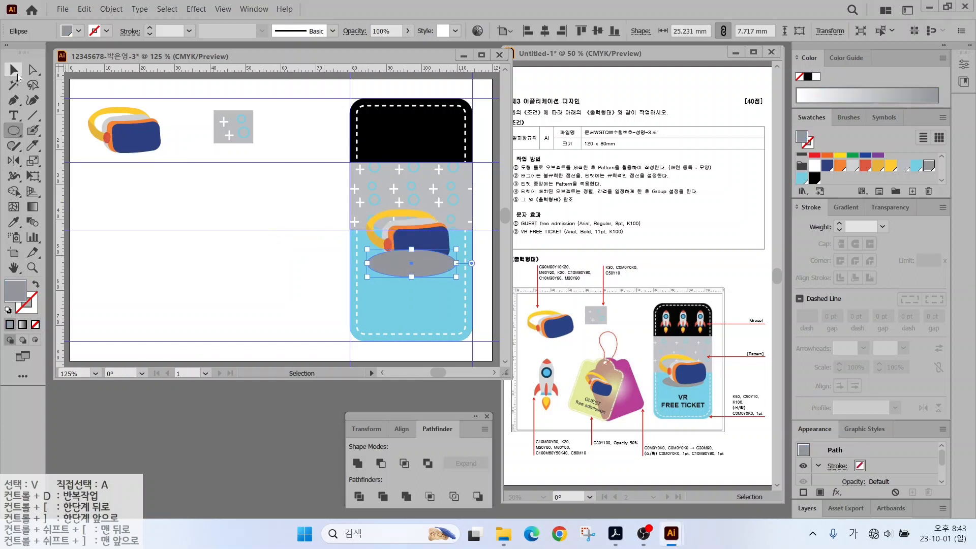
pyautogui.rightClick(441, 235)
pyautogui.moveTo(464, 388)
pyautogui.click(607, 399)
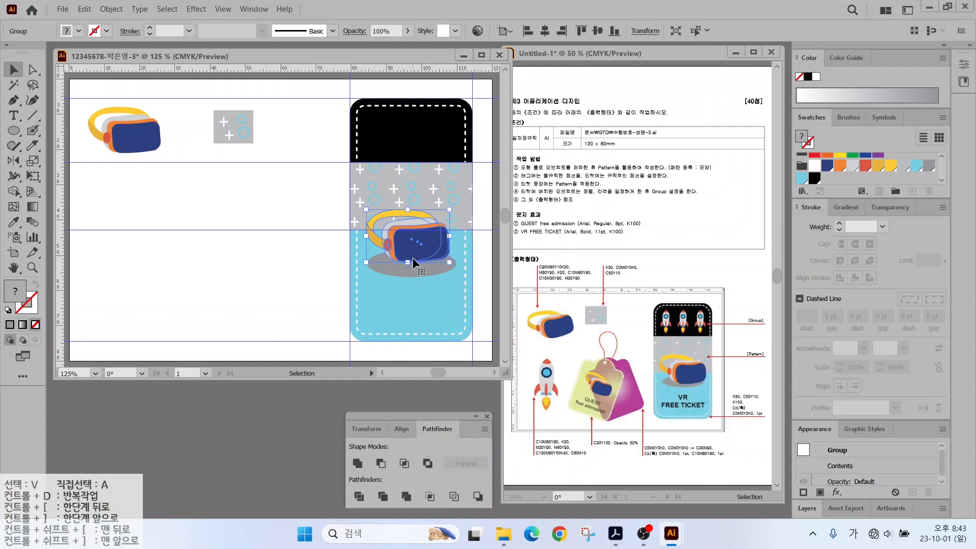
pyautogui.click(349, 272)
pyautogui.press('t')
pyautogui.click(372, 300)
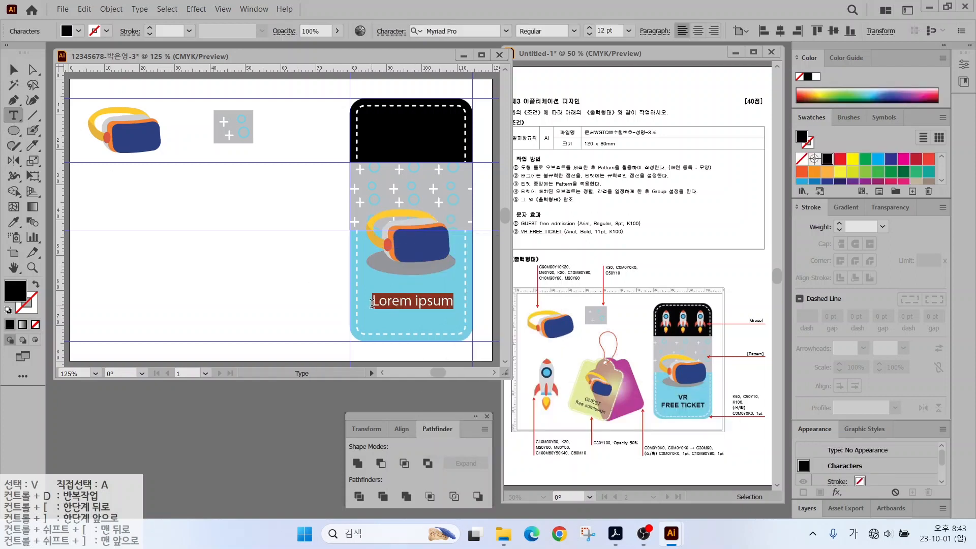
pyautogui.write('ㅍ')
pyautogui.press('BackSpace')
pyautogui.press('Hangul')
pyautogui.press('capslock')
pyautogui.write('VR')
pyautogui.press('Return')
pyautogui.write('FREE TICKET')
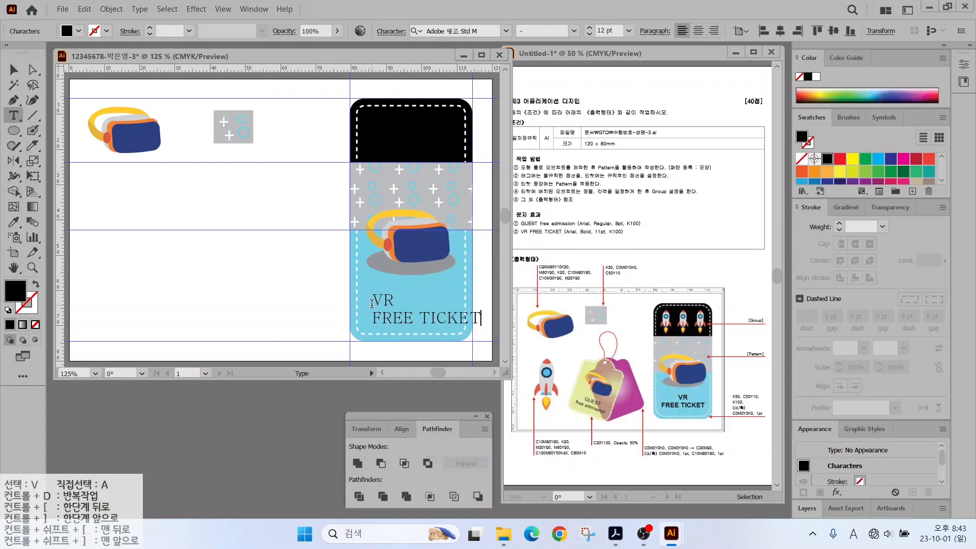
pyautogui.moveTo(373, 299); pyautogui.dragTo(508, 320)
pyautogui.click(506, 30)
pyautogui.scroll(7, 699, 336)
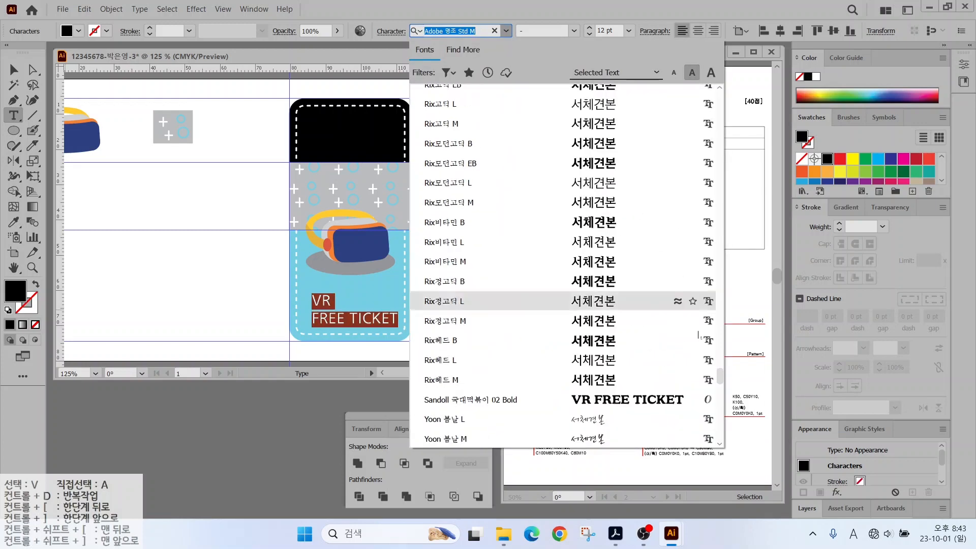
pyautogui.moveTo(719, 376); pyautogui.dragTo(719, 102)
pyautogui.click(609, 177)
pyautogui.click(574, 31)
pyautogui.click(544, 130)
pyautogui.click(589, 34)
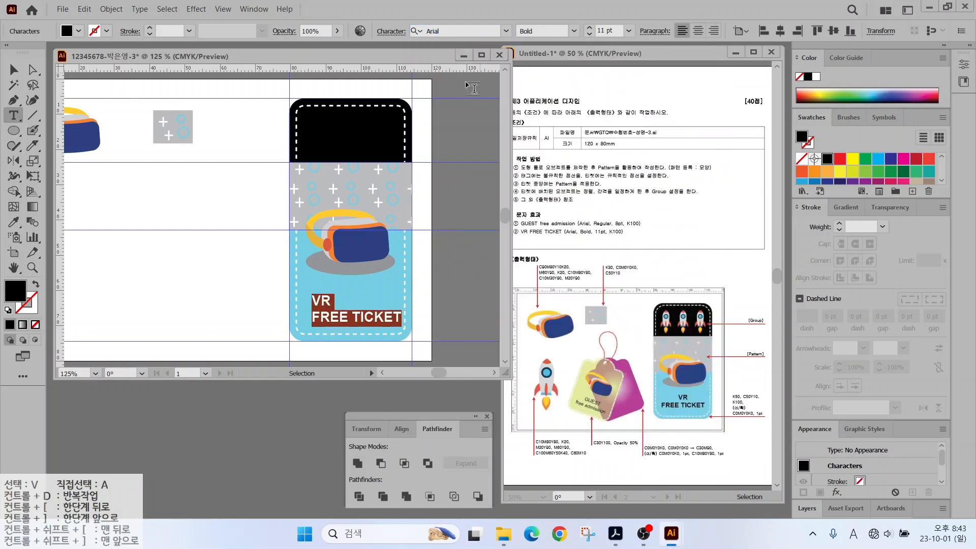
pyautogui.doubleClick(19, 293)
pyautogui.click(623, 184)
pyautogui.click(698, 31)
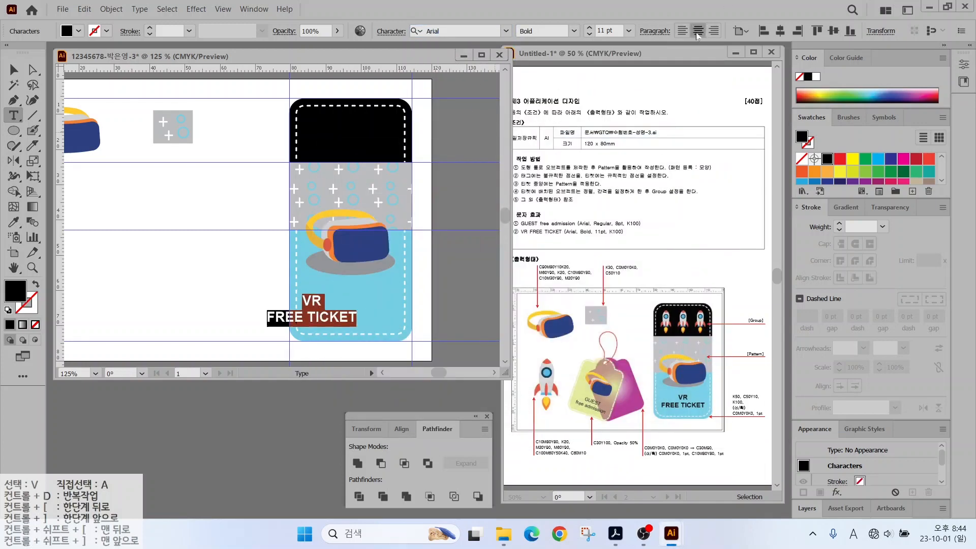
pyautogui.click(14, 69)
pyautogui.moveTo(326, 311); pyautogui.dragTo(366, 304)
pyautogui.click(286, 178)
pyautogui.hotkey('ctrl', '0')
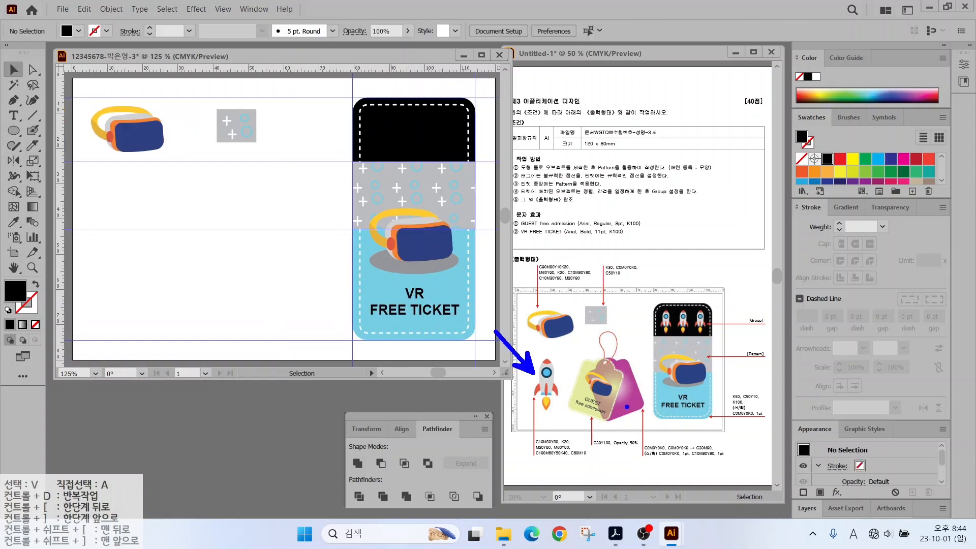
pyautogui.scroll(1, 155, 199)
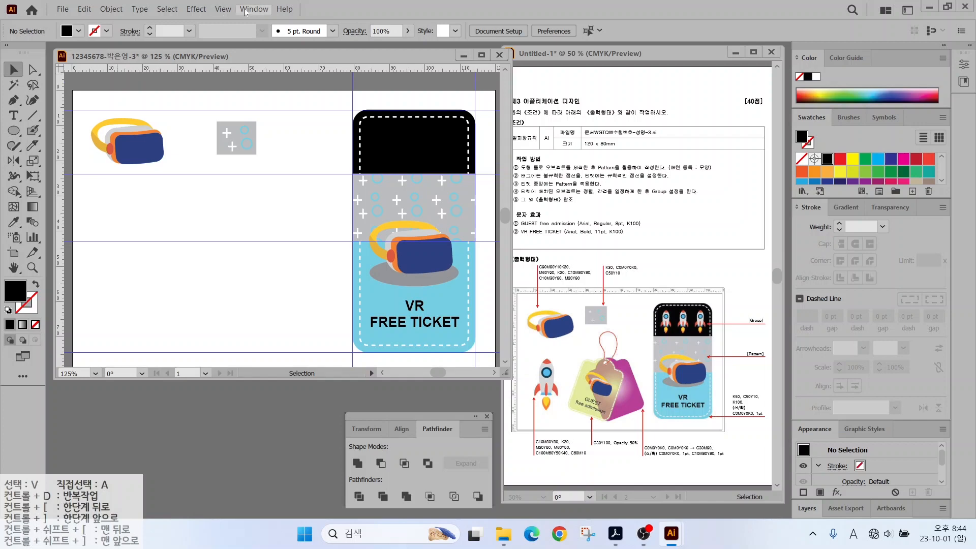
# Clear all the existing guides.
pyautogui.click(254, 8)
pyautogui.moveTo(222, 10)
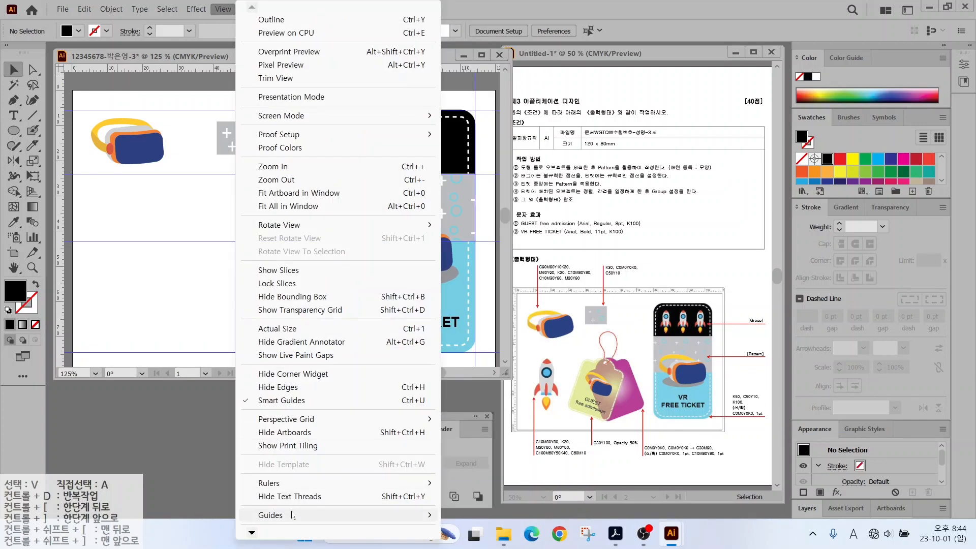
pyautogui.moveTo(291, 515)
pyautogui.click(477, 522)
# Drag out two new vertical guides and three horizontal guides.
pyautogui.moveTo(60, 218); pyautogui.dragTo(148, 211)
pyautogui.moveTo(59, 110); pyautogui.dragTo(144, 109)
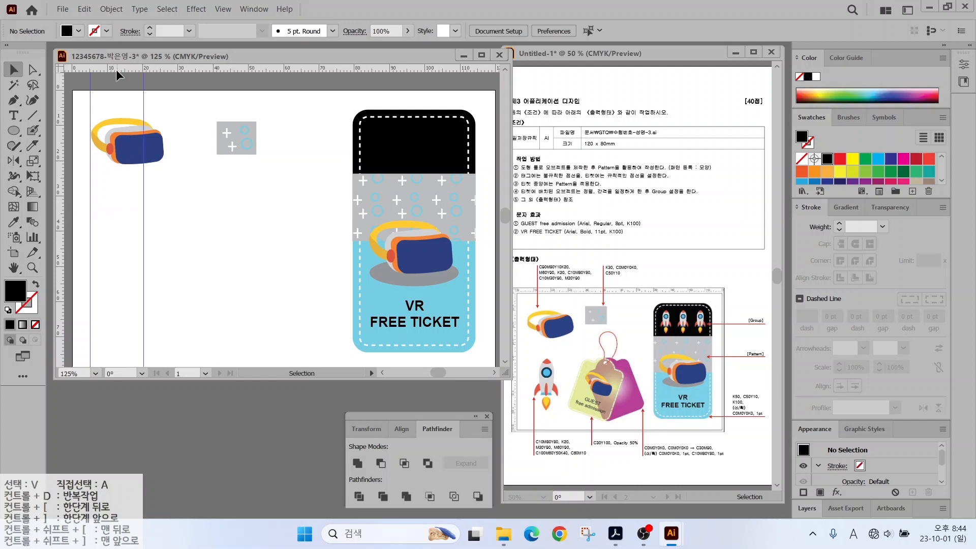
pyautogui.moveTo(117, 69); pyautogui.dragTo(108, 221)
pyautogui.moveTo(109, 70); pyautogui.dragTo(106, 333)
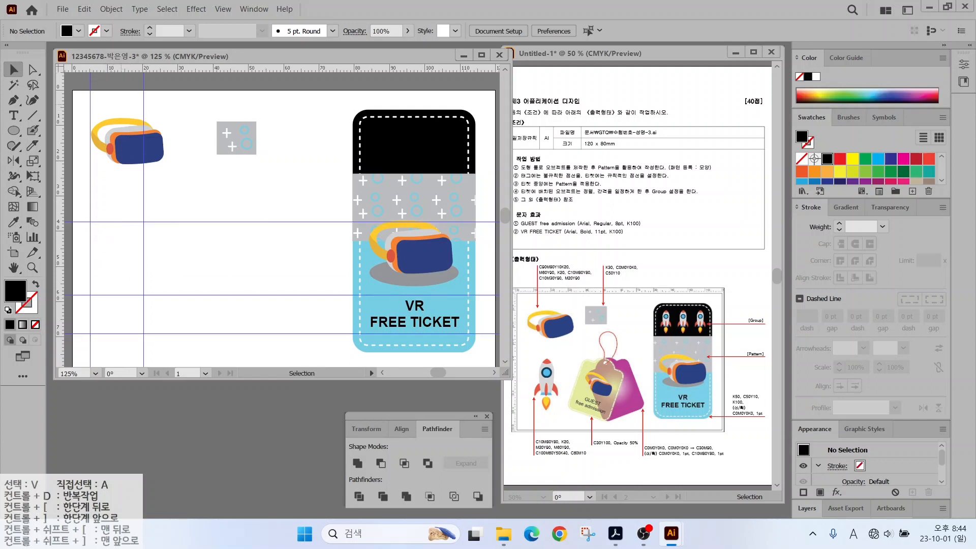
pyautogui.scroll(3, 114, 290)
pyautogui.moveTo(135, 277); pyautogui.dragTo(197, 231)
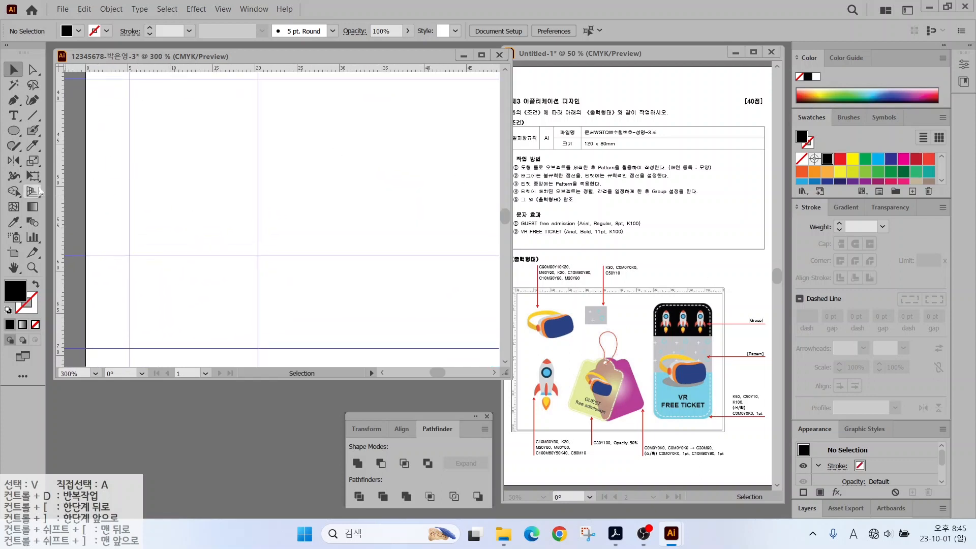
# Draw a tall ellipse between the vertical guides and fill it black.
pyautogui.click(13, 130)
pyautogui.moveTo(153, 83); pyautogui.dragTo(242, 279)
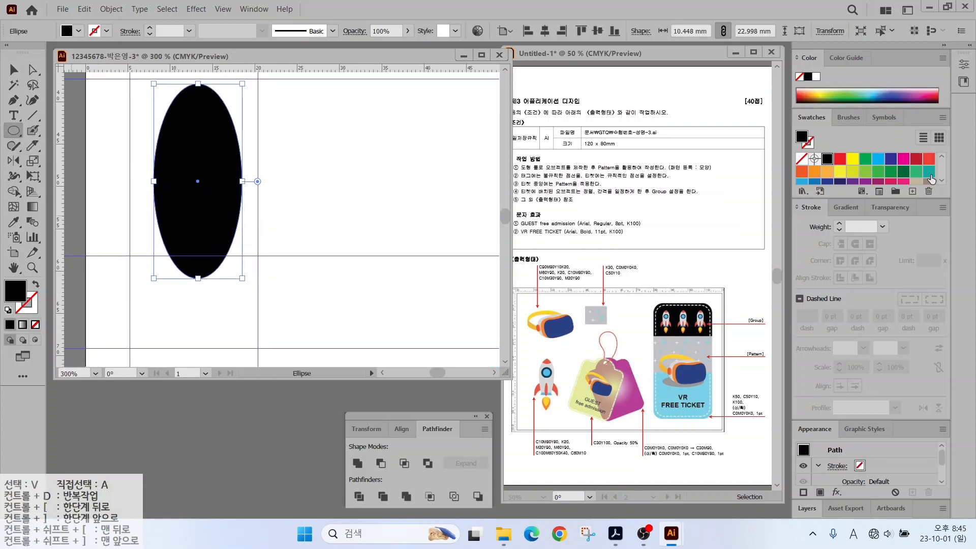
pyautogui.scroll(-3, 883, 178)
pyautogui.click(813, 175)
# Add a red global swatch at C10 M80 Y80 K0.
pyautogui.click(912, 191)
pyautogui.press('Tab')
pyautogui.write('10')
pyautogui.press('Tab')
pyautogui.write('80')
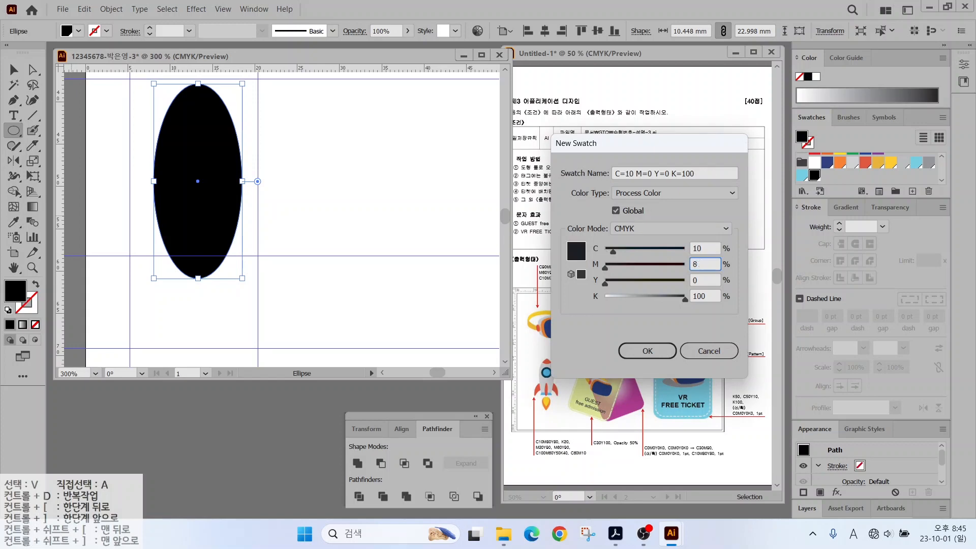
pyautogui.press('Tab')
pyautogui.write('80')
pyautogui.press('Tab')
pyautogui.write('0')
pyautogui.press('Return')
# Add a grey swatch and a yellow swatch at C0 M20 Y90.
pyautogui.click(912, 191)
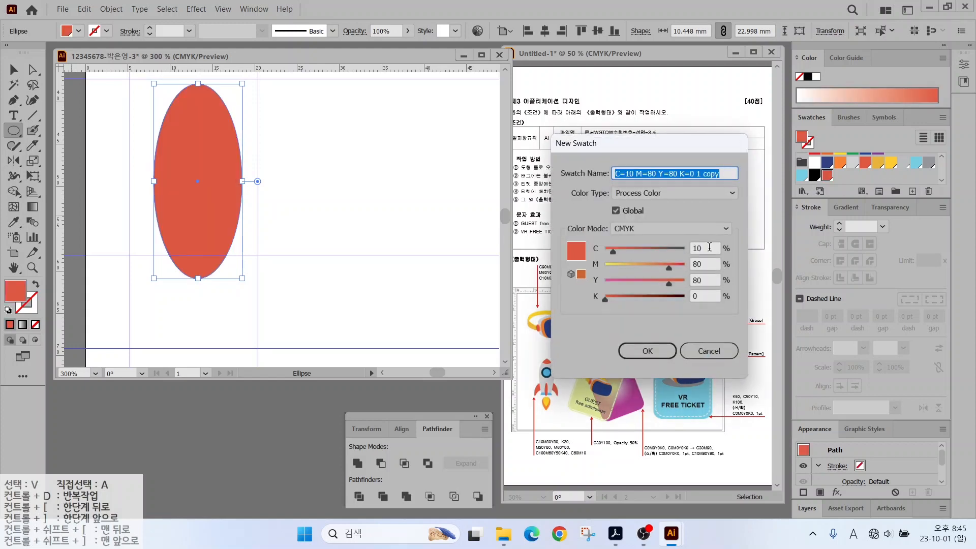
pyautogui.press('Tab')
pyautogui.write('0')
pyautogui.press('Tab')
pyautogui.write('0')
pyautogui.press('Tab')
pyautogui.write('0')
pyautogui.press('Tab')
pyautogui.click(912, 191)
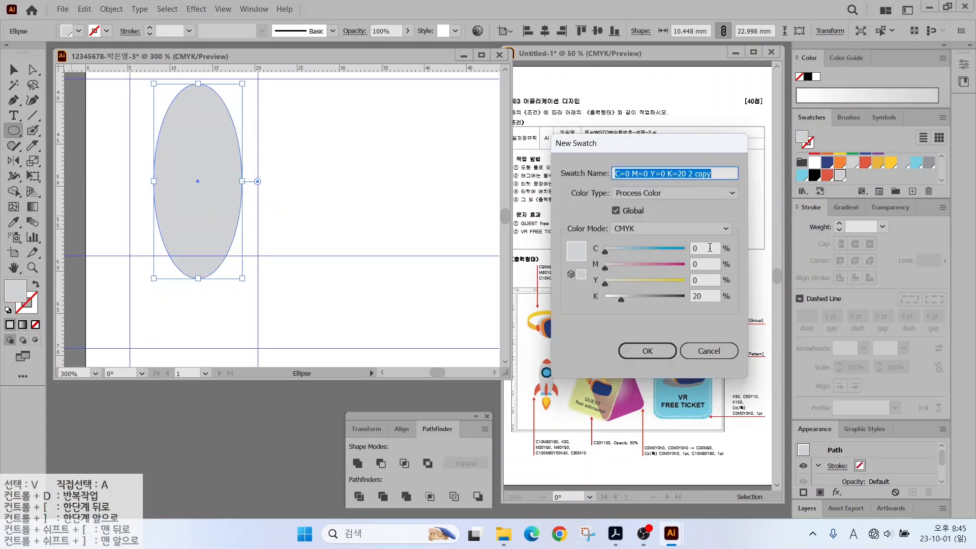
pyautogui.press('Tab')
pyautogui.press('Tab')
pyautogui.write('20')
pyautogui.press('Tab')
pyautogui.write('90')
pyautogui.press('Tab')
pyautogui.write('0')
pyautogui.press('Return')
# Add an orange swatch with M60 and a teal swatch at C100 M60 Y50 K40.
pyautogui.click(912, 191)
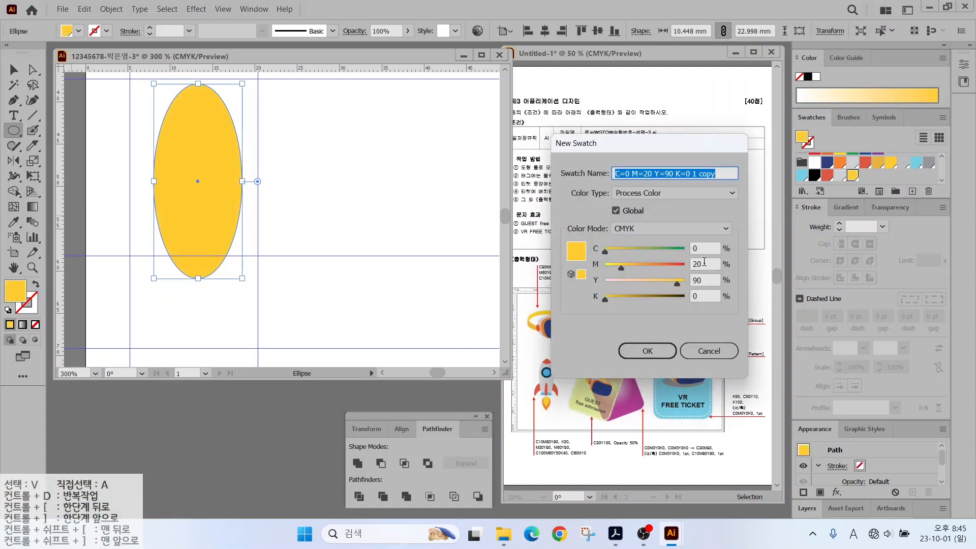
pyautogui.doubleClick(703, 262)
pyautogui.write('60')
pyautogui.press('Return')
pyautogui.press('Tab')
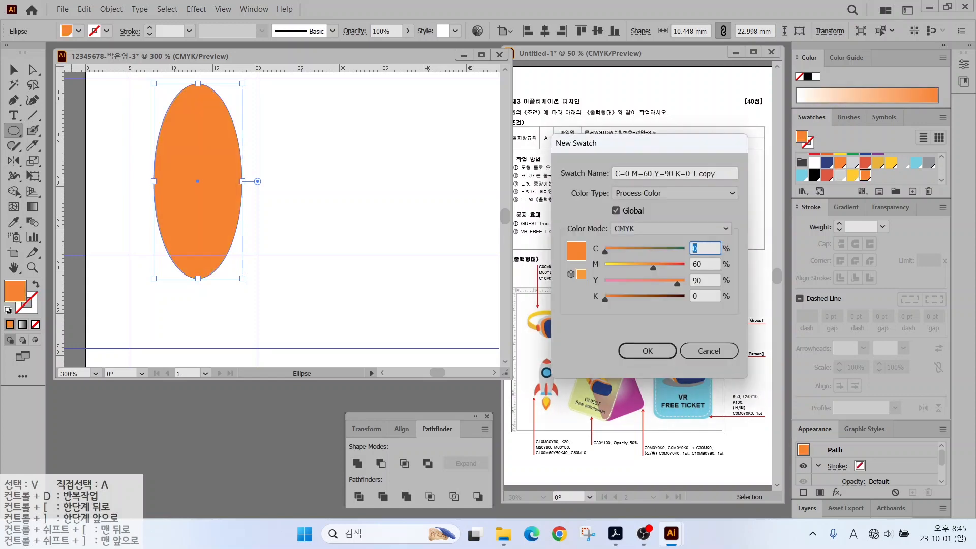
pyautogui.write('100')
pyautogui.press('Tab')
pyautogui.press('Tab')
pyautogui.write('50')
pyautogui.press('Tab')
pyautogui.write('40')
pyautogui.press('Return')
# Add a light blue swatch with C60, then fill the ellipse light grey.
pyautogui.click(912, 191)
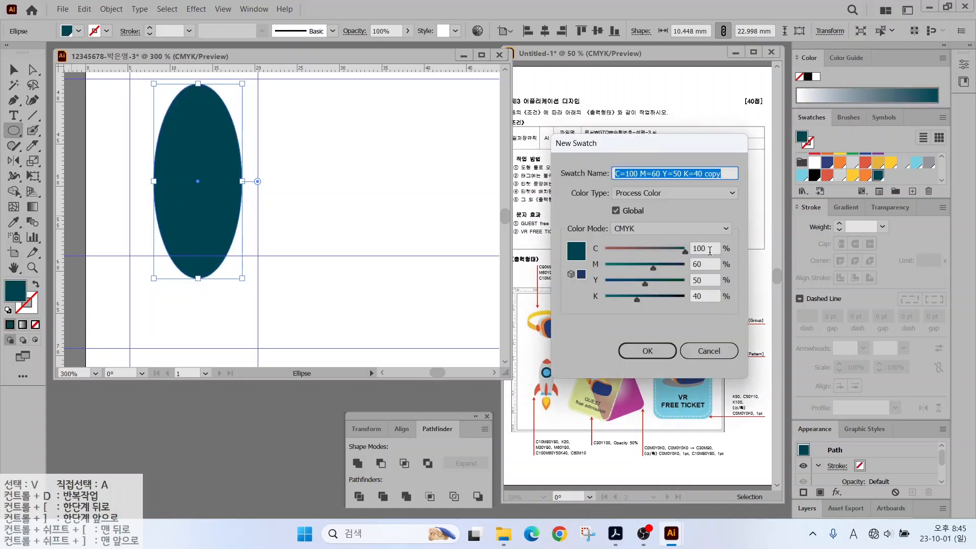
pyautogui.moveTo(708, 250); pyautogui.dragTo(648, 248)
pyautogui.write('60')
pyautogui.press('Tab')
pyautogui.write('10\t0')
pyautogui.press('Tab')
pyautogui.write('0')
pyautogui.press('Return')
pyautogui.click(839, 175)
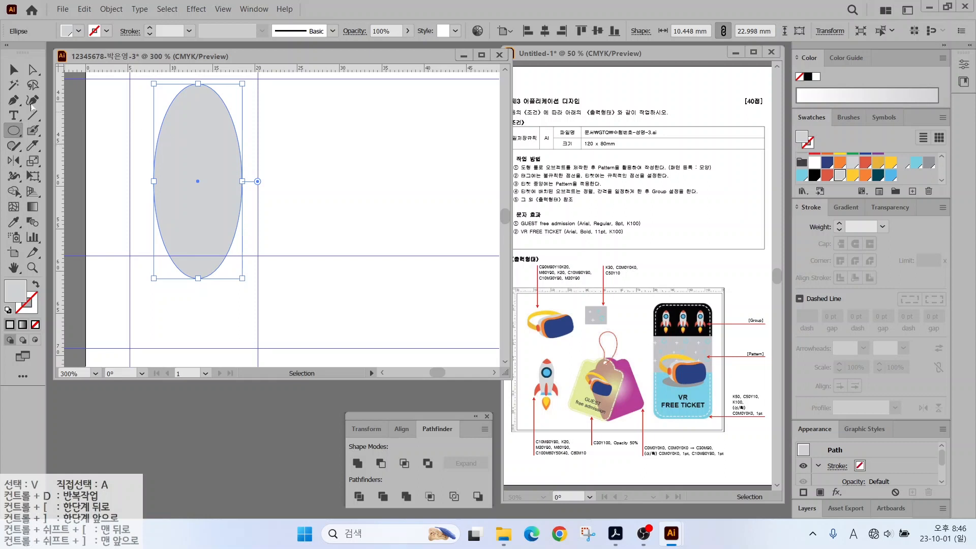
# Convert the ellipse's top anchor to a sharp point and tighten its bottom curve.
pyautogui.click(14, 101)
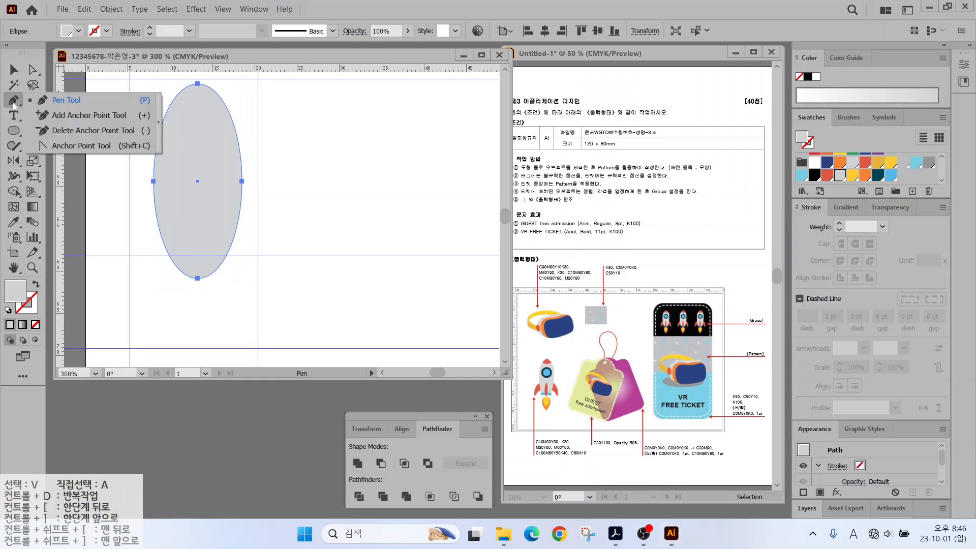
pyautogui.click(68, 147)
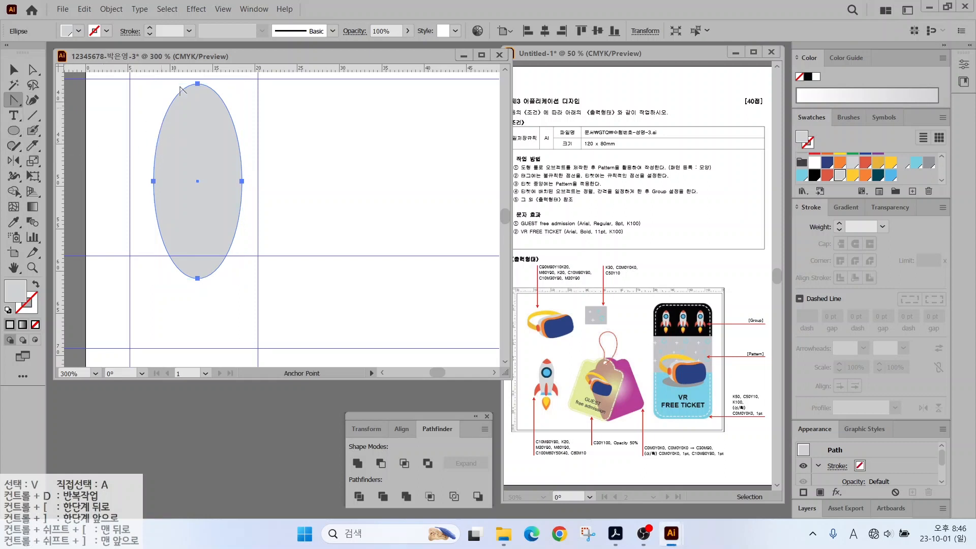
pyautogui.click(198, 84)
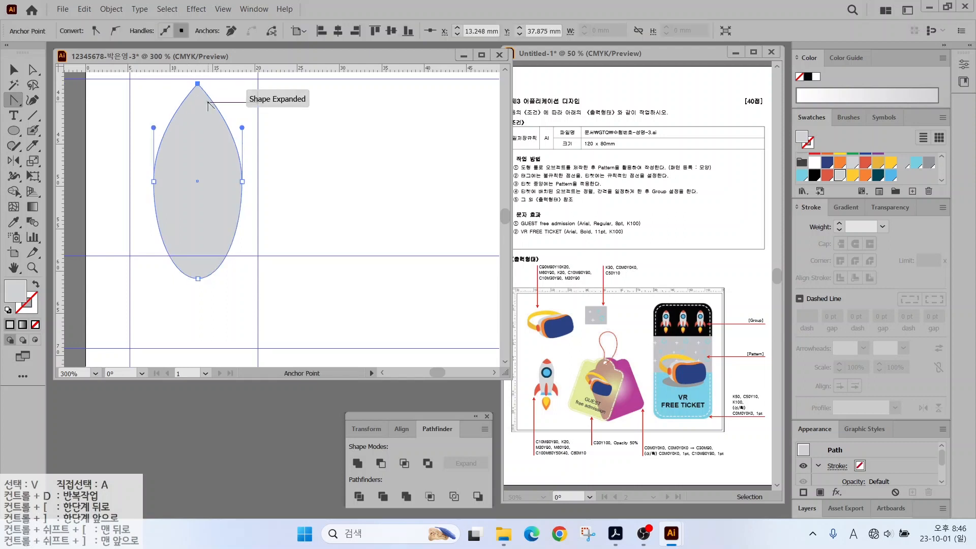
pyautogui.press('a')
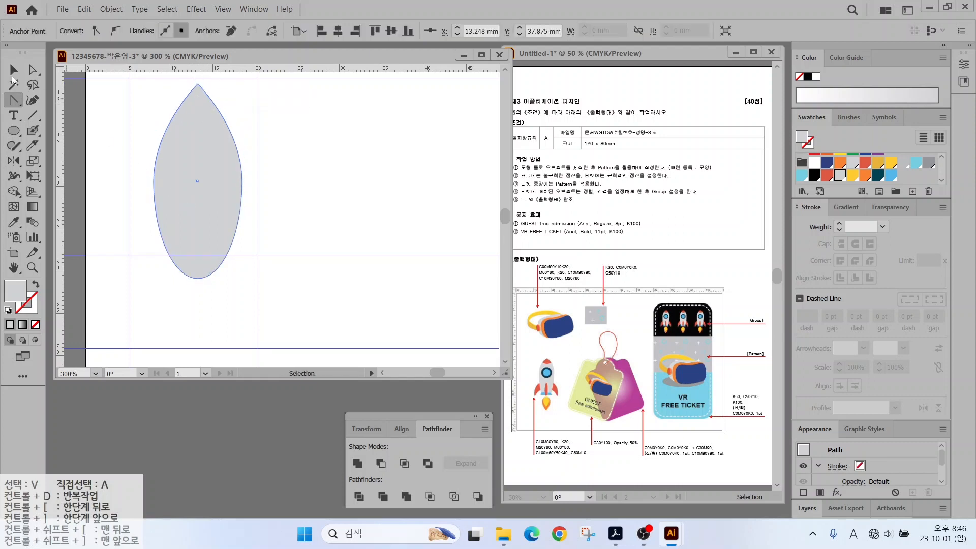
pyautogui.moveTo(140, 164); pyautogui.dragTo(241, 147)
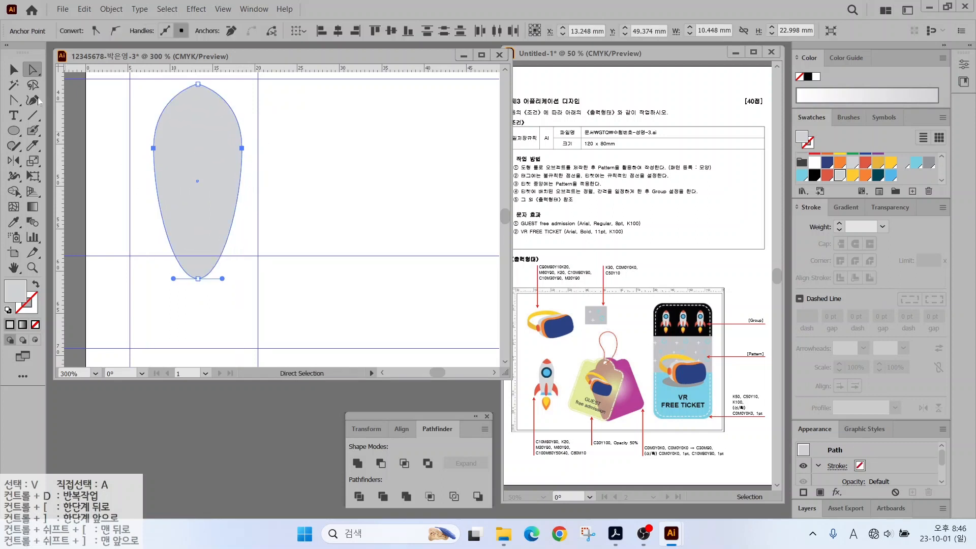
pyautogui.click(14, 101)
pyautogui.click(14, 131)
# Draw a rectangle over the lower part and subtract it with Minus Front to flatten the bottom.
pyautogui.click(77, 106)
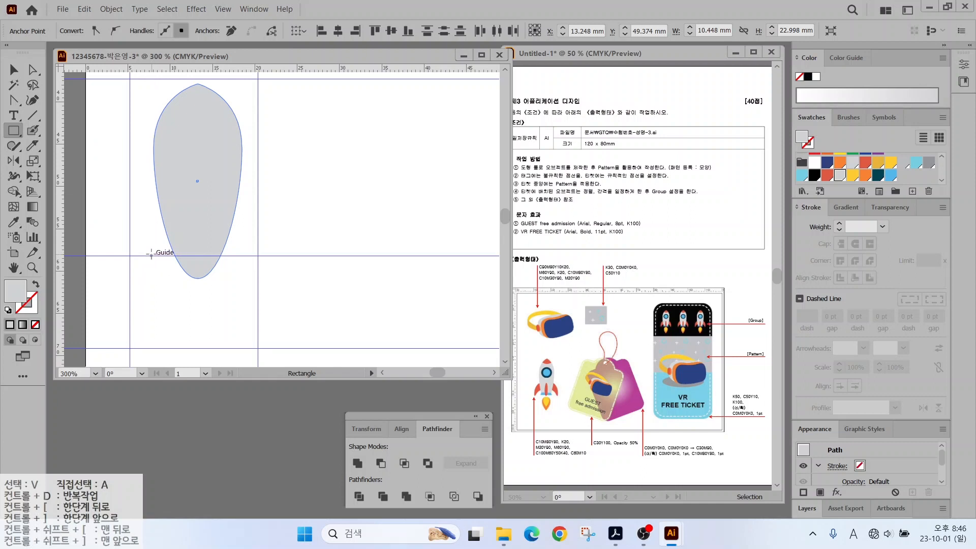
pyautogui.moveTo(152, 255); pyautogui.dragTo(237, 298)
pyautogui.click(827, 175)
pyautogui.press('v')
pyautogui.click(105, 158)
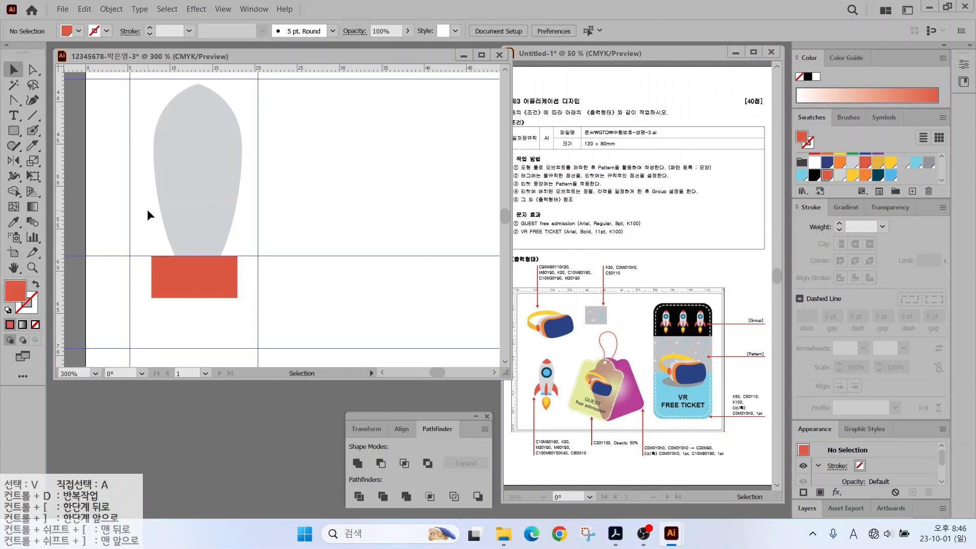
pyautogui.moveTo(147, 209); pyautogui.dragTo(203, 284)
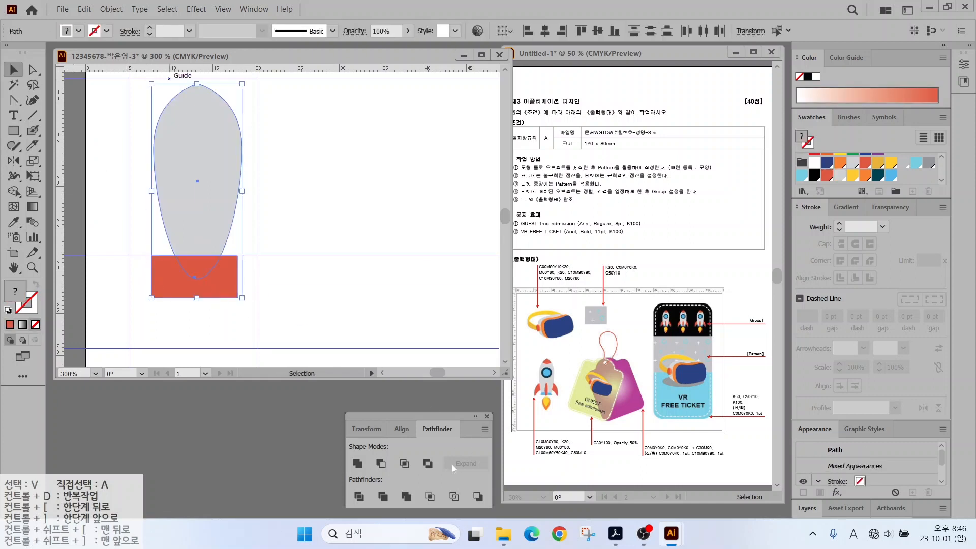
pyautogui.click(380, 464)
pyautogui.click(258, 130)
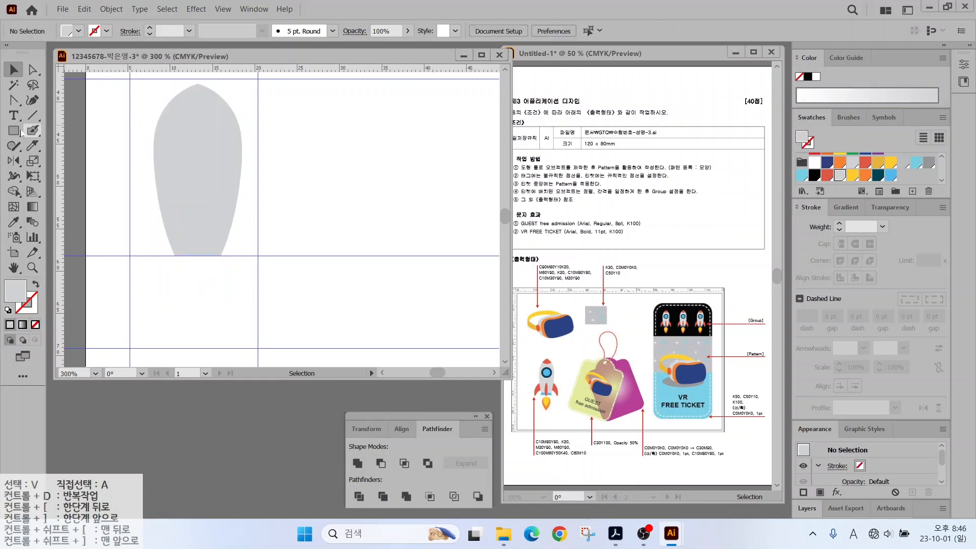
# Draw a white circle with a 1 pt black outline near the rocket's tip.
pyautogui.moveTo(17, 131); pyautogui.dragTo(56, 161)
pyautogui.press('space')
pyautogui.moveTo(145, 105); pyautogui.dragTo(144, 136)
pyautogui.moveTo(165, 94); pyautogui.dragTo(226, 155)
# Give the circle a black outline, centre it on the guide, and divide the rocket body with it.
pyautogui.click(8, 309)
pyautogui.click(35, 324)
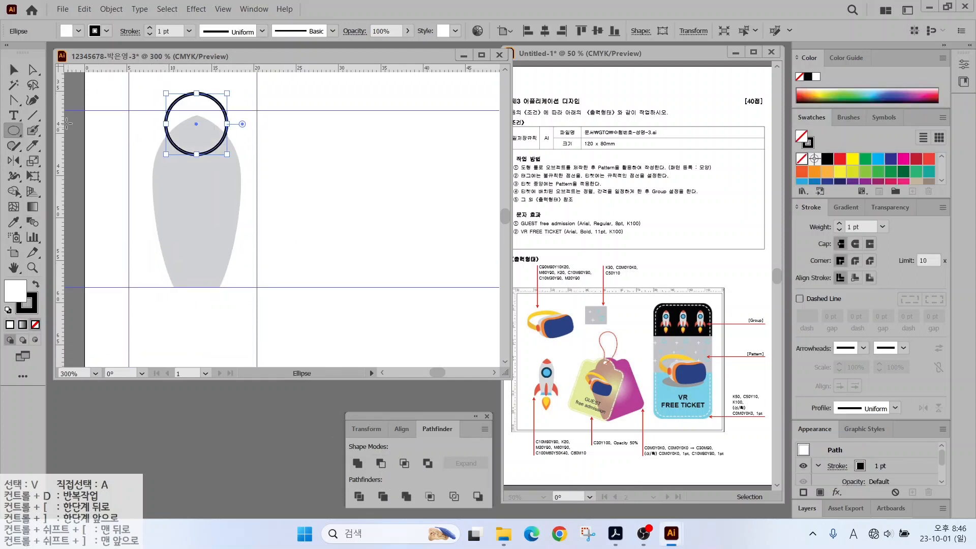
pyautogui.press('v')
pyautogui.moveTo(219, 104); pyautogui.dragTo(196, 110)
pyautogui.press('a')
pyautogui.press('v')
pyautogui.keyDown('shift'); pyautogui.click(208, 137); pyautogui.keyUp('shift')
pyautogui.click(359, 496)
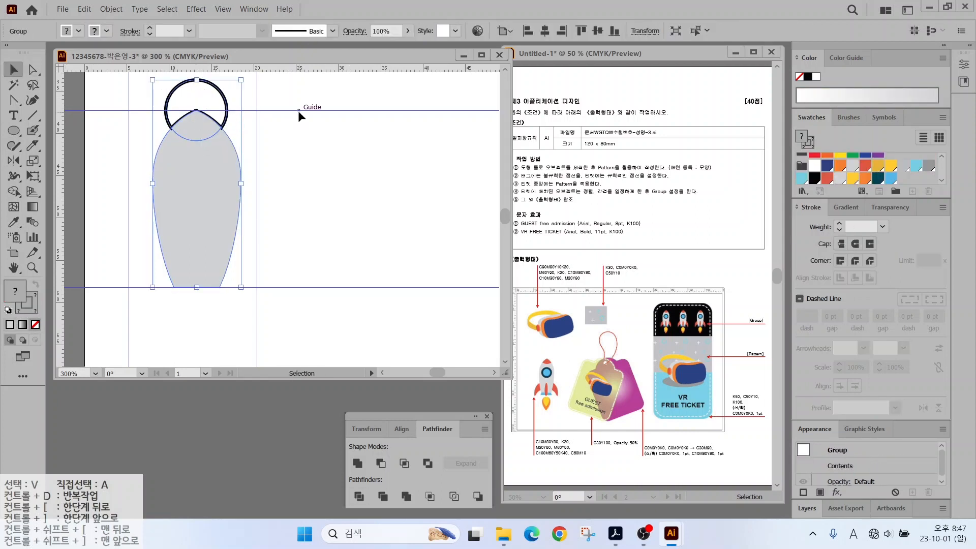
# Ungroup the divided pieces, delete the leftover arc, and fill the nose tip orange.
pyautogui.rightClick(199, 118)
pyautogui.click(231, 222)
pyautogui.click(250, 89)
pyautogui.click(209, 83)
pyautogui.press('Delete')
pyautogui.click(199, 124)
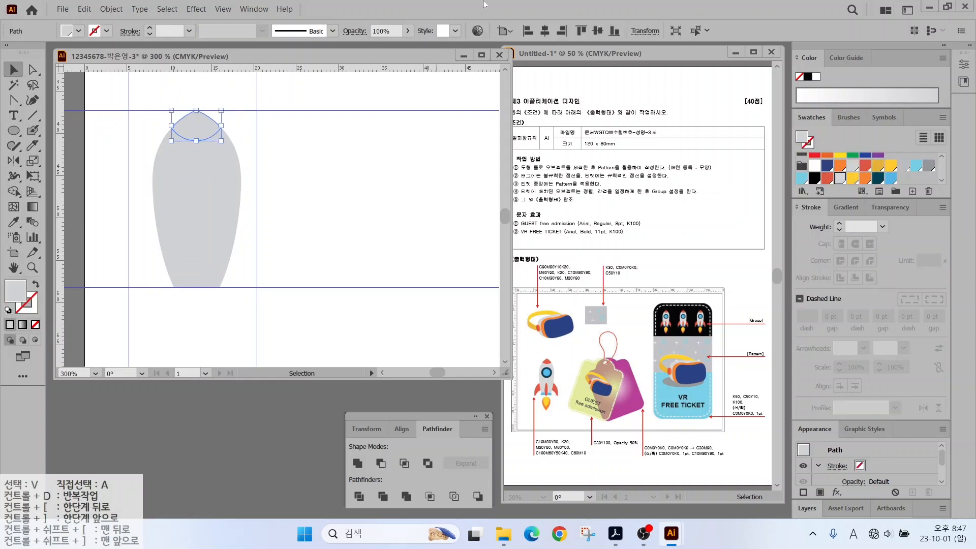
pyautogui.click(864, 178)
pyautogui.click(125, 174)
# Draw a round dark teal window on the rocket body.
pyautogui.press('l')
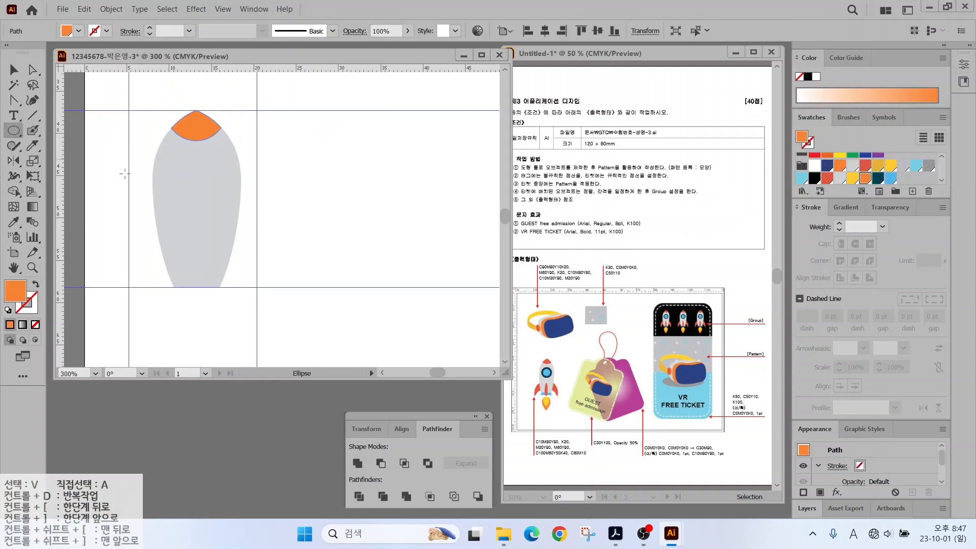
pyautogui.moveTo(175, 160); pyautogui.dragTo(227, 211)
pyautogui.click(878, 177)
# Inset the teal circle by -1 mm with Offset Path and fill the copy light blue.
pyautogui.press('v')
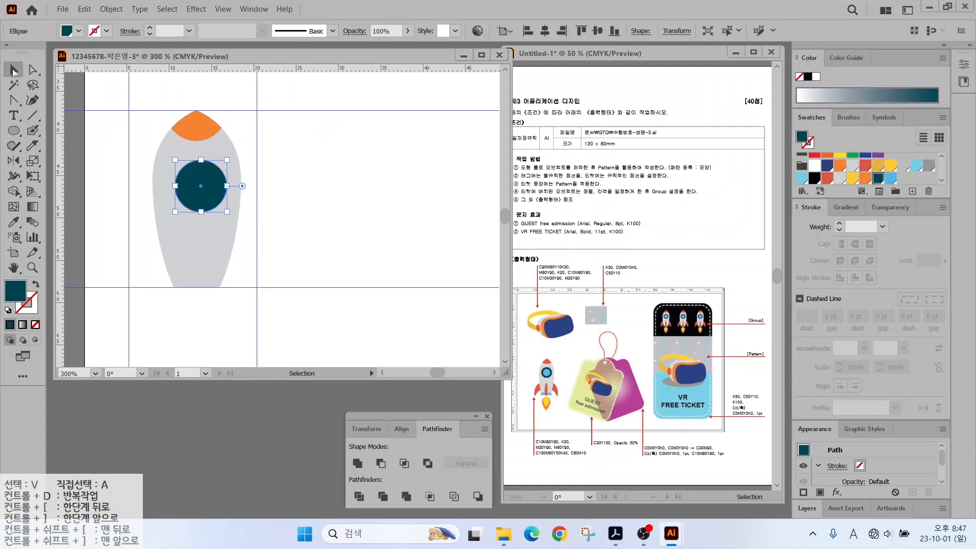
pyautogui.click(111, 9)
pyautogui.moveTo(243, 328)
pyautogui.moveTo(243, 302)
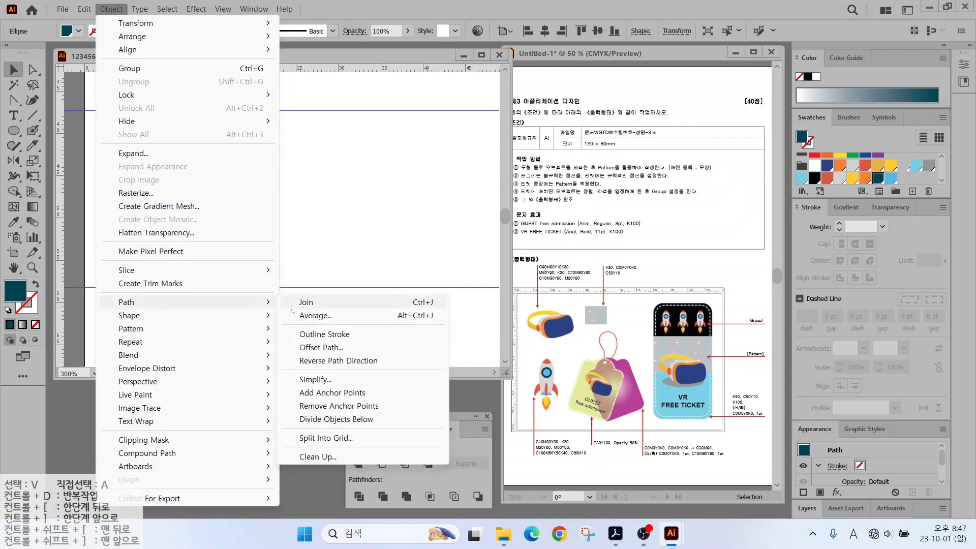
pyautogui.click(315, 344)
pyautogui.write('-1')
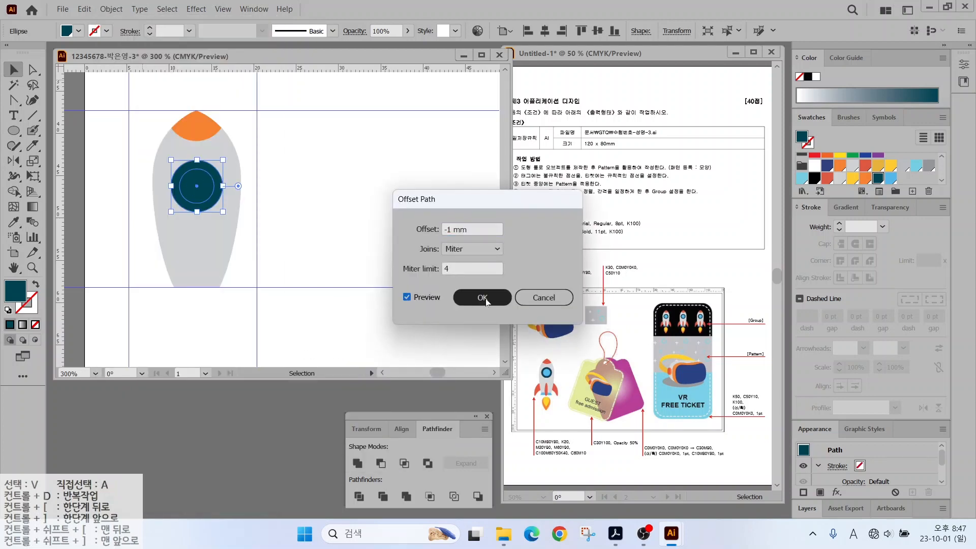
pyautogui.click(480, 298)
pyautogui.click(890, 178)
# Draw a light-blue bar below the body and pull its bottom corners out into a trapezoid.
pyautogui.moveTo(16, 131); pyautogui.dragTo(56, 130)
pyautogui.moveTo(173, 288)
pyautogui.mouseDown()
pyautogui.moveTo(221, 297)
pyautogui.moveTo(171, 298)
pyautogui.mouseUp()
pyautogui.press('a')
pyautogui.moveTo(221, 298); pyautogui.dragTo(227, 300)
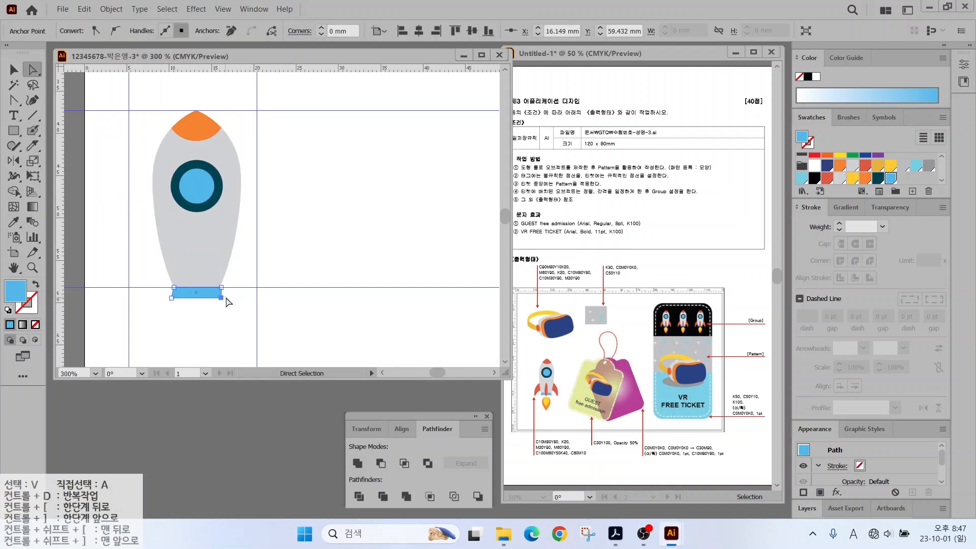
# Draw a narrow orange ellipse as the centre fin on the lower body.
pyautogui.click(183, 320)
pyautogui.click(14, 130)
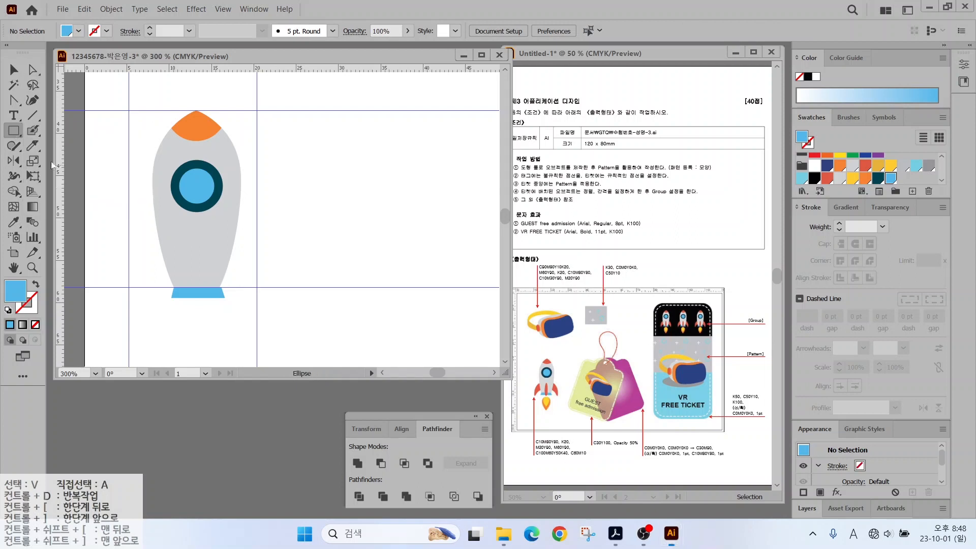
pyautogui.moveTo(191, 237)
pyautogui.mouseDown()
pyautogui.moveTo(212, 294)
pyautogui.moveTo(204, 303)
pyautogui.mouseUp()
pyautogui.click(864, 177)
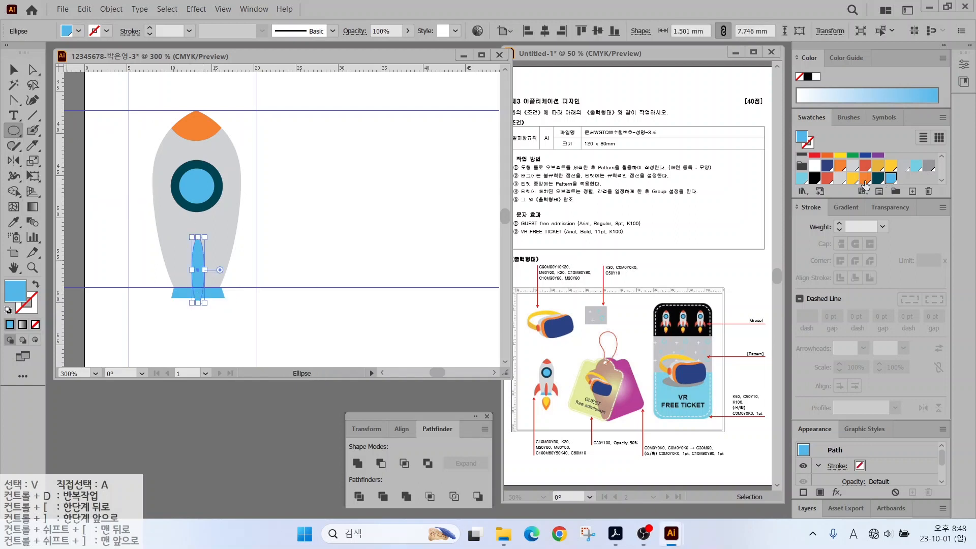
# Draw the curved left fin with the Pen tool.
pyautogui.click(14, 99)
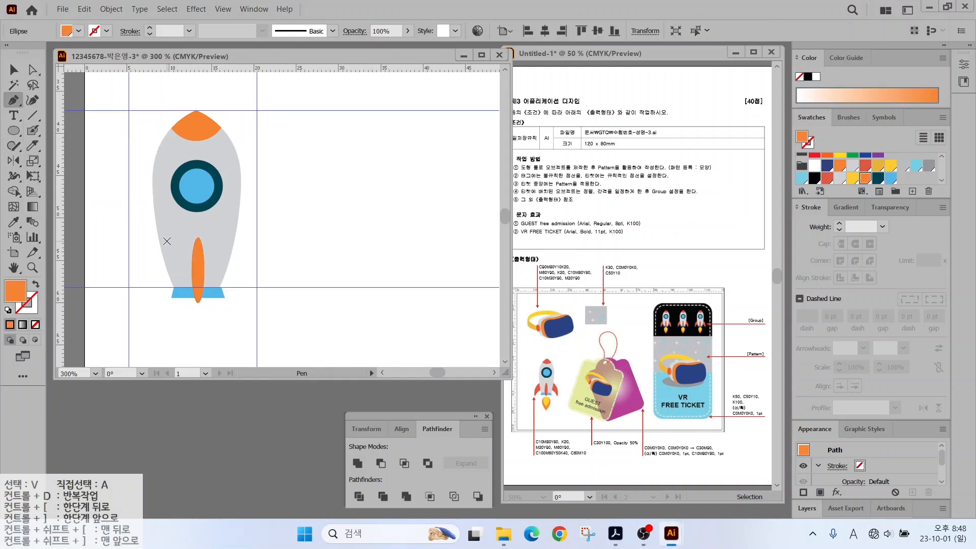
pyautogui.moveTo(138, 279)
pyautogui.mouseDown()
pyautogui.moveTo(138, 287)
pyautogui.moveTo(184, 258)
pyautogui.mouseUp()
pyautogui.click(141, 303)
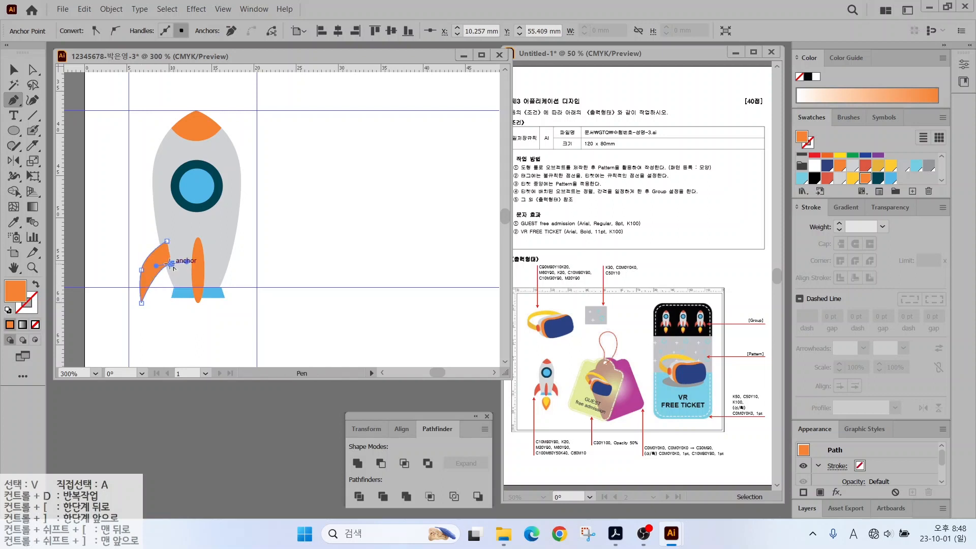
pyautogui.click(171, 264)
pyautogui.click(166, 241)
# Reflect a copy of the left fin across a vertical axis to make the right fin.
pyautogui.press('v')
pyautogui.press('o')
pyautogui.keyDown('alt'); pyautogui.click(198, 244); pyautogui.keyUp('alt')
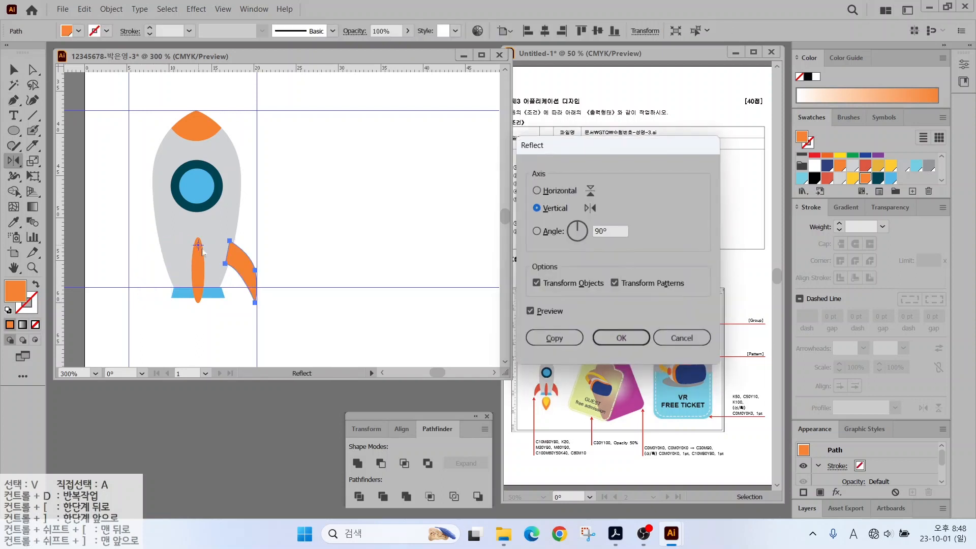
pyautogui.click(556, 337)
# Send both side fins behind the rocket body.
pyautogui.press('v')
pyautogui.keyDown('shift'); pyautogui.click(154, 276); pyautogui.keyUp('shift')
pyautogui.rightClick(156, 273)
pyautogui.moveTo(228, 210)
pyautogui.click(316, 251)
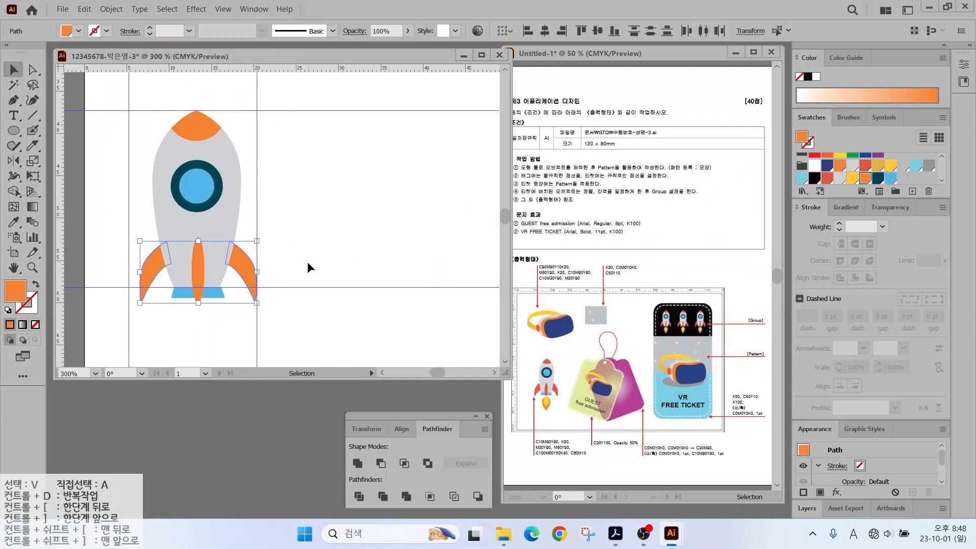
pyautogui.click(284, 258)
# Shape an ellipse into an orange teardrop flame with a pointed bottom and place it under the rocket.
pyautogui.scroll(-3, 263, 253)
pyautogui.press('l')
pyautogui.moveTo(179, 223); pyautogui.dragTo(249, 318)
pyautogui.hotkey('shift', 'c')
pyautogui.click(214, 318)
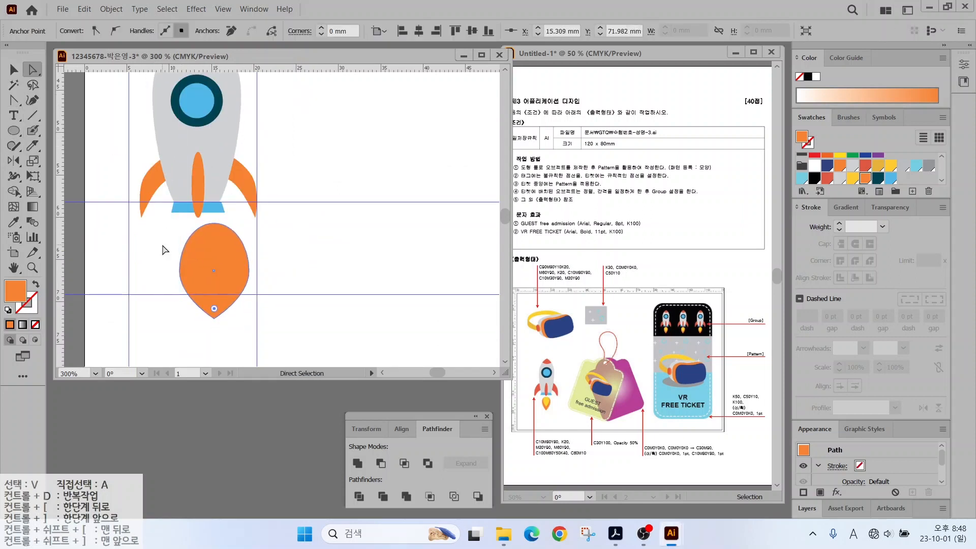
pyautogui.press('a')
pyautogui.moveTo(249, 271); pyautogui.dragTo(212, 260)
pyautogui.press('v')
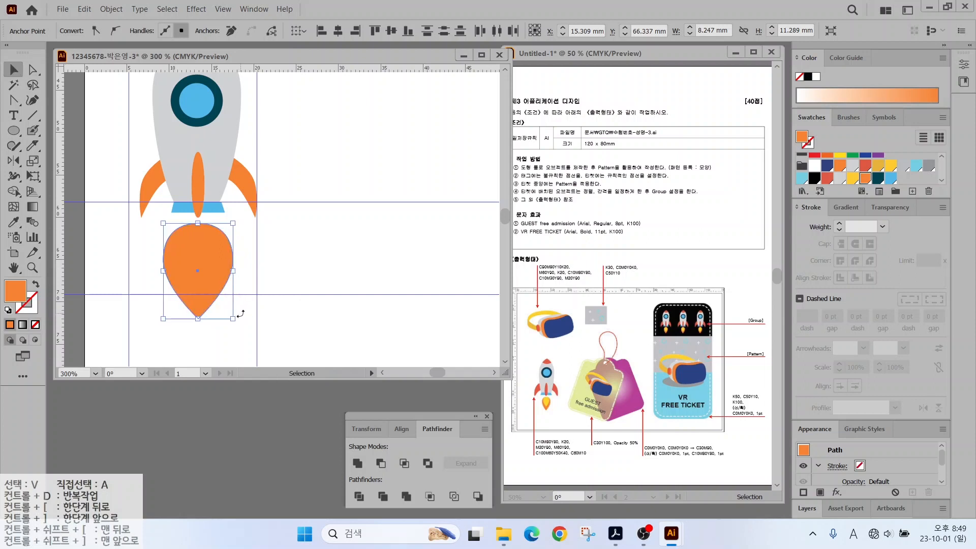
pyautogui.moveTo(234, 319); pyautogui.dragTo(222, 300)
# Add a smaller yellow copy of the flame set inside the orange one.
pyautogui.moveTo(207, 262); pyautogui.dragTo(237, 266)
pyautogui.click(852, 177)
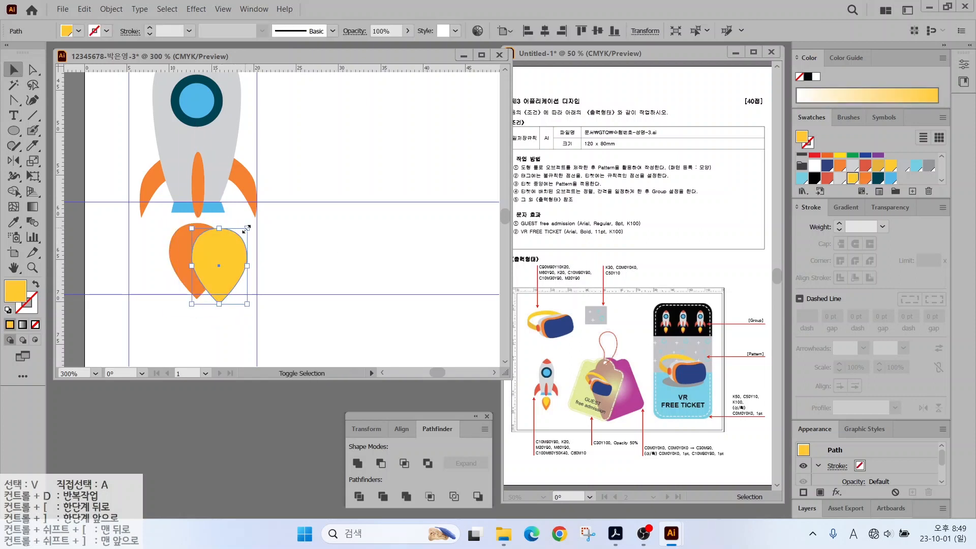
pyautogui.moveTo(247, 229); pyautogui.dragTo(196, 236)
pyautogui.moveTo(215, 279); pyautogui.dragTo(206, 261)
pyautogui.click(307, 276)
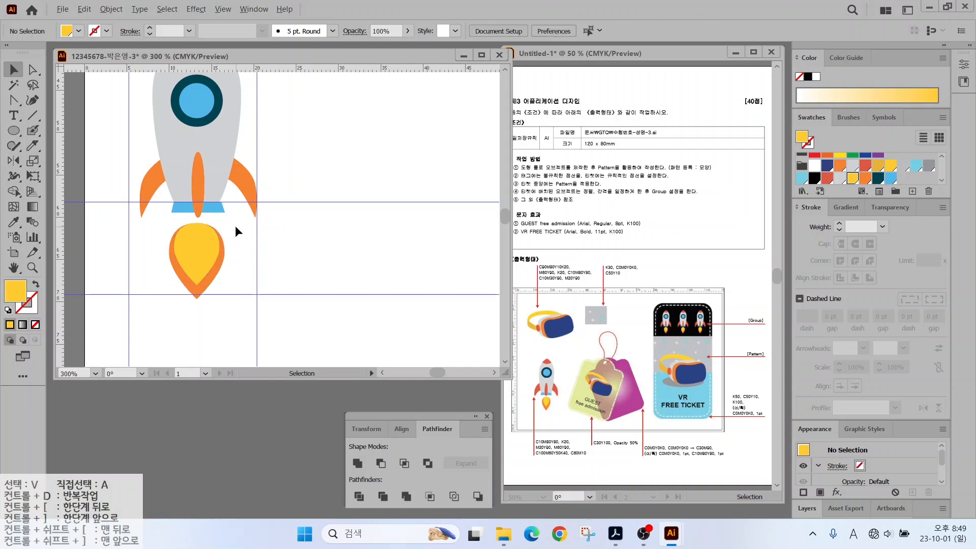
# Bring the whole layout into view and select all rocket parts.
pyautogui.scroll(-1, 235, 225)
pyautogui.scroll(-1, 286, 190)
pyautogui.moveTo(315, 176); pyautogui.dragTo(223, 272)
pyautogui.moveTo(97, 204); pyautogui.dragTo(194, 343)
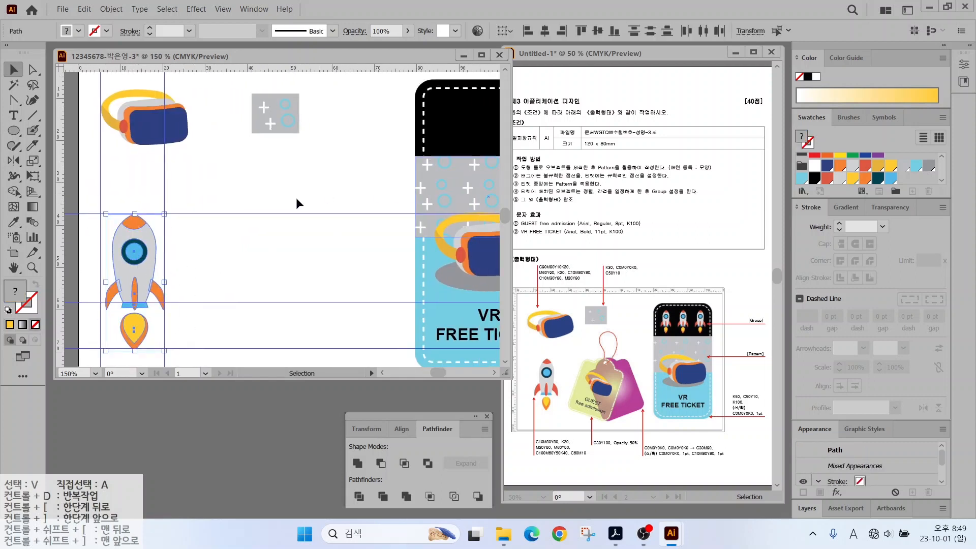
# Group the rocket and place a scaled-down copy in the ticket's black top band.
pyautogui.rightClick(137, 237)
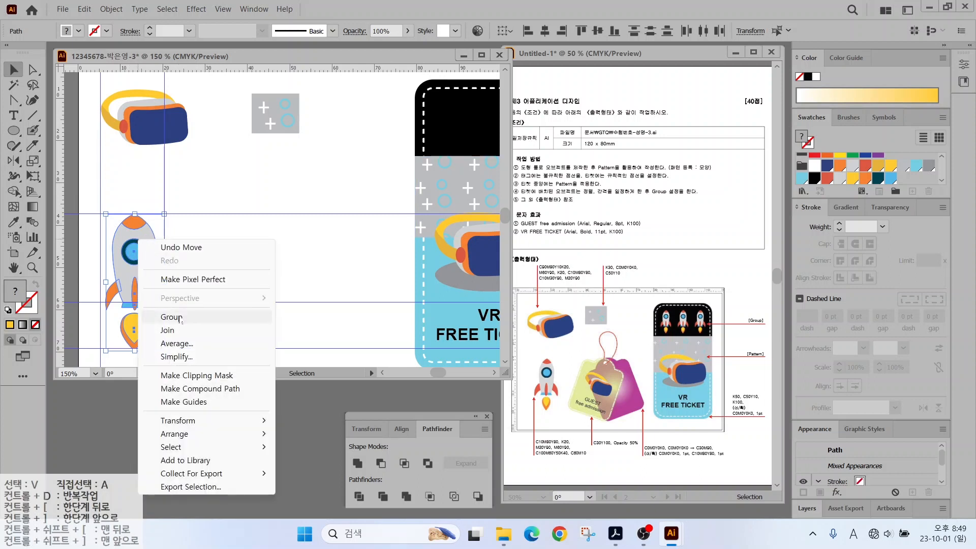
pyautogui.click(162, 317)
pyautogui.moveTo(138, 249); pyautogui.dragTo(364, 140)
pyautogui.moveTo(402, 166); pyautogui.dragTo(262, 205)
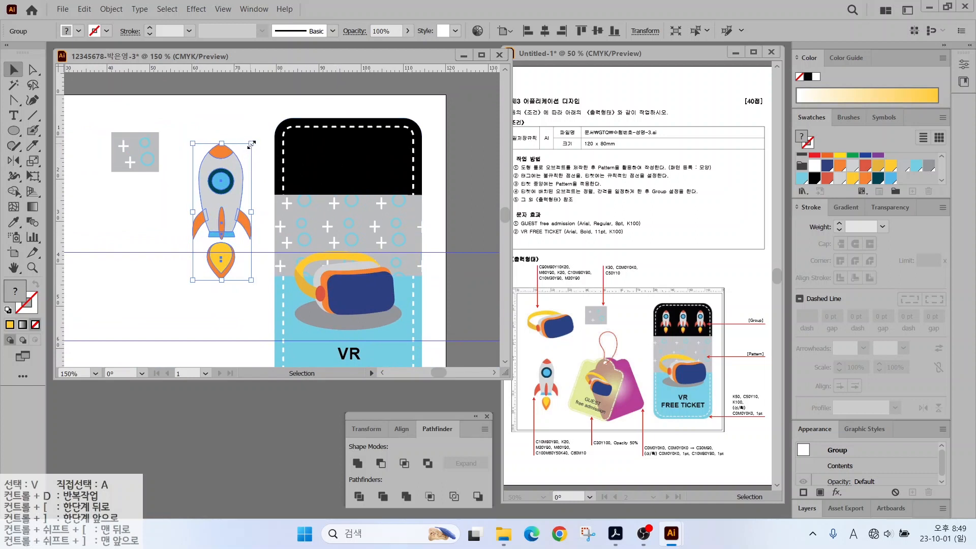
pyautogui.moveTo(251, 144); pyautogui.dragTo(321, 133)
pyautogui.moveTo(309, 145); pyautogui.dragTo(312, 144)
# Copy the small rocket across the band and group all three rockets.
pyautogui.moveTo(312, 143); pyautogui.dragTo(384, 144)
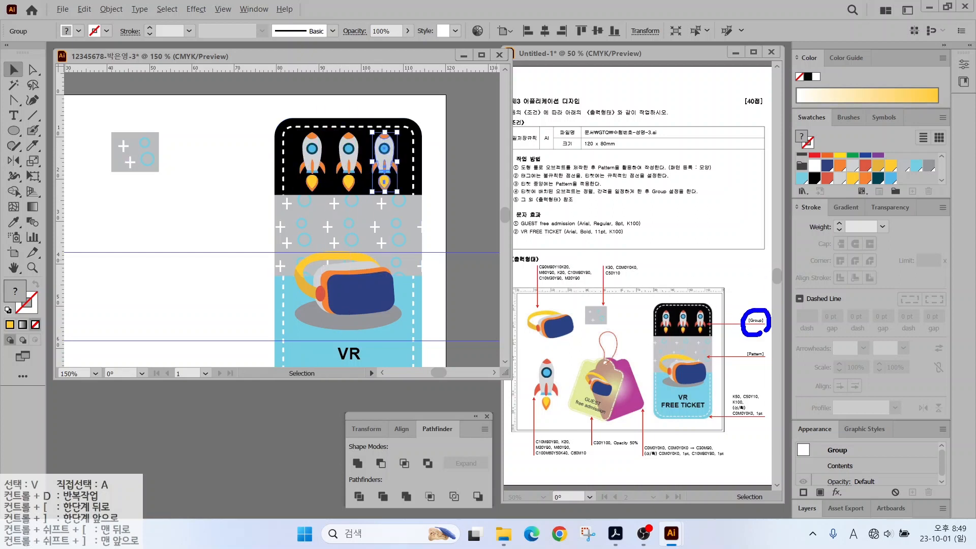
pyautogui.click(312, 155)
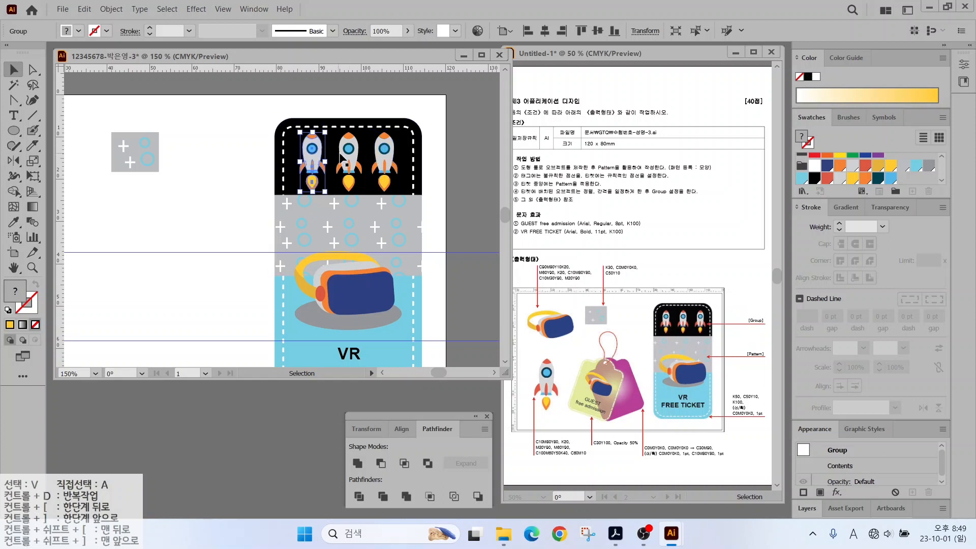
pyautogui.keyDown('shift'); pyautogui.click(346, 157); pyautogui.keyUp('shift')
pyautogui.keyDown('shift'); pyautogui.click(384, 152); pyautogui.keyUp('shift')
pyautogui.rightClick(383, 153)
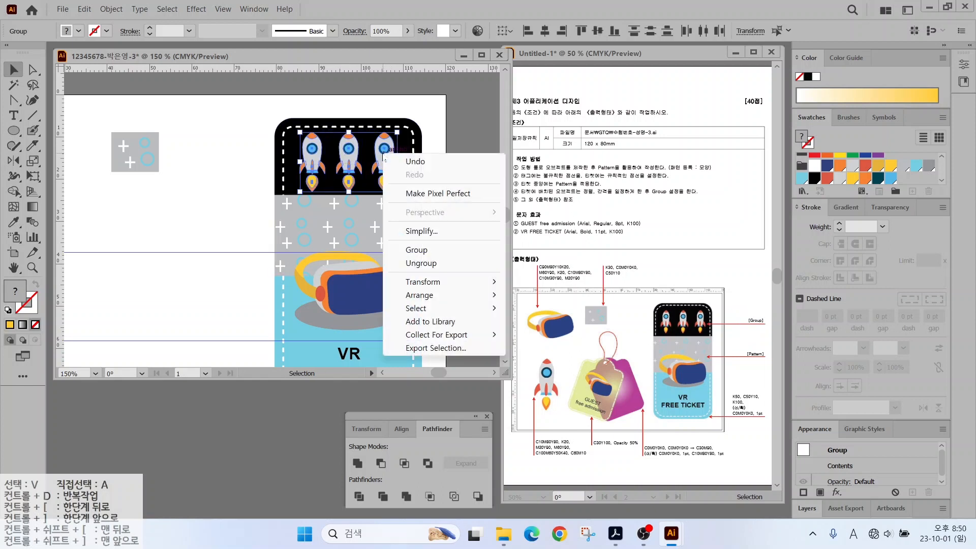
pyautogui.click(411, 254)
pyautogui.click(244, 180)
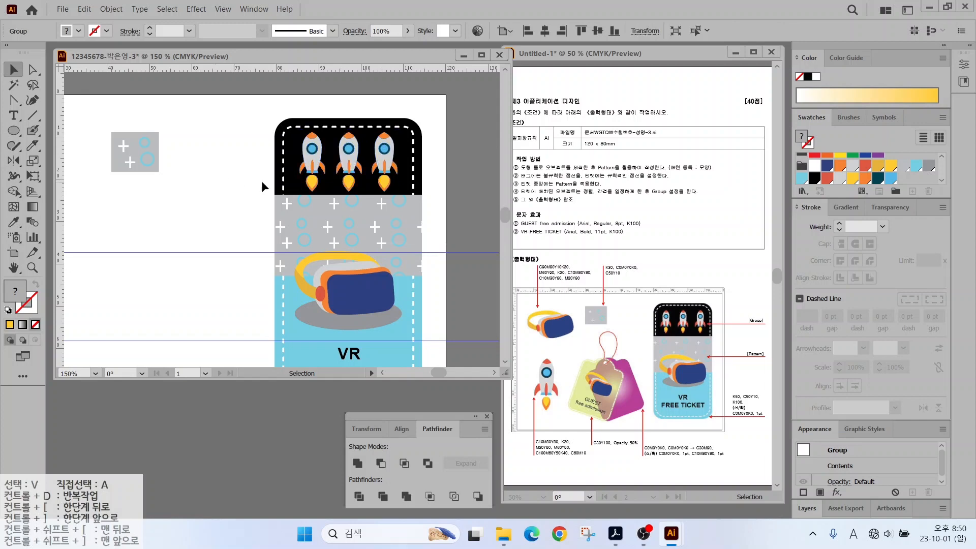
pyautogui.moveTo(191, 243); pyautogui.dragTo(358, 182)
# Clear all guides from the artboard.
pyautogui.click(223, 8)
pyautogui.moveTo(345, 514)
pyautogui.click(464, 514)
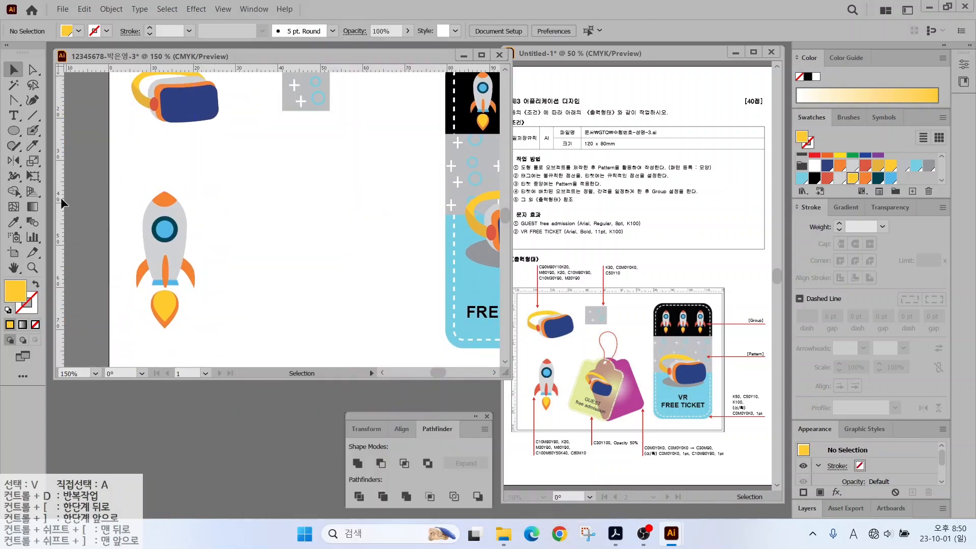
# Draw a rounded rectangle with a gradient fill, switching the left stop to CMYK.
pyautogui.moveTo(14, 130); pyautogui.dragTo(72, 209)
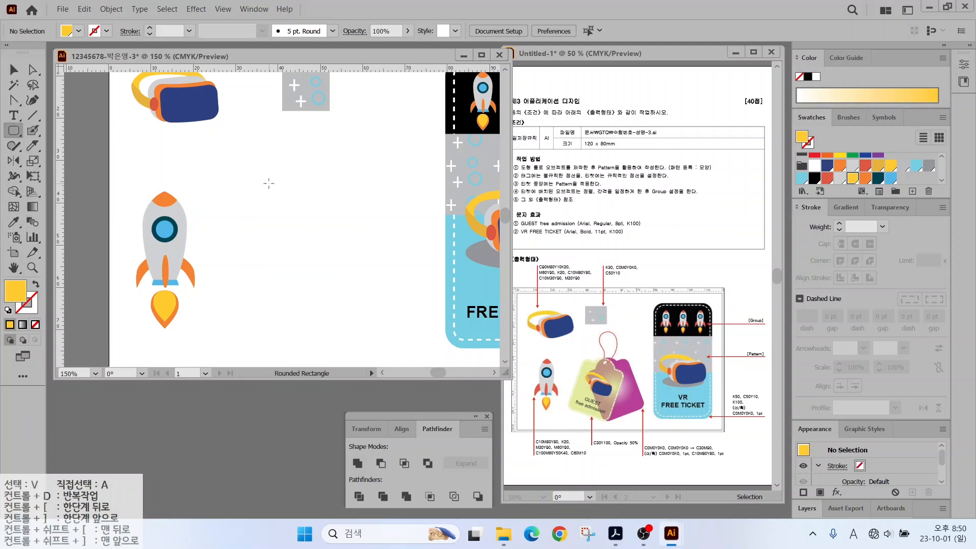
pyautogui.moveTo(268, 183); pyautogui.dragTo(377, 321)
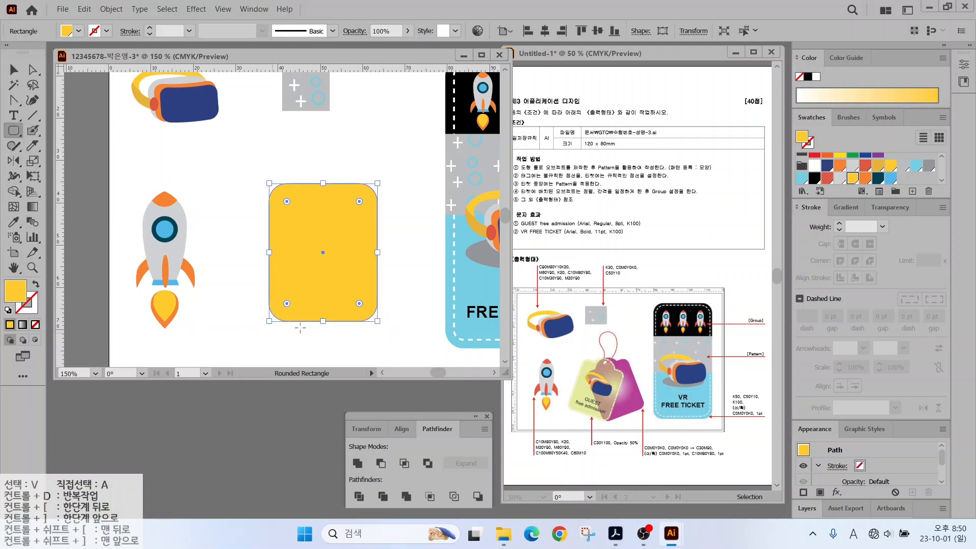
pyautogui.click(845, 208)
pyautogui.click(801, 301)
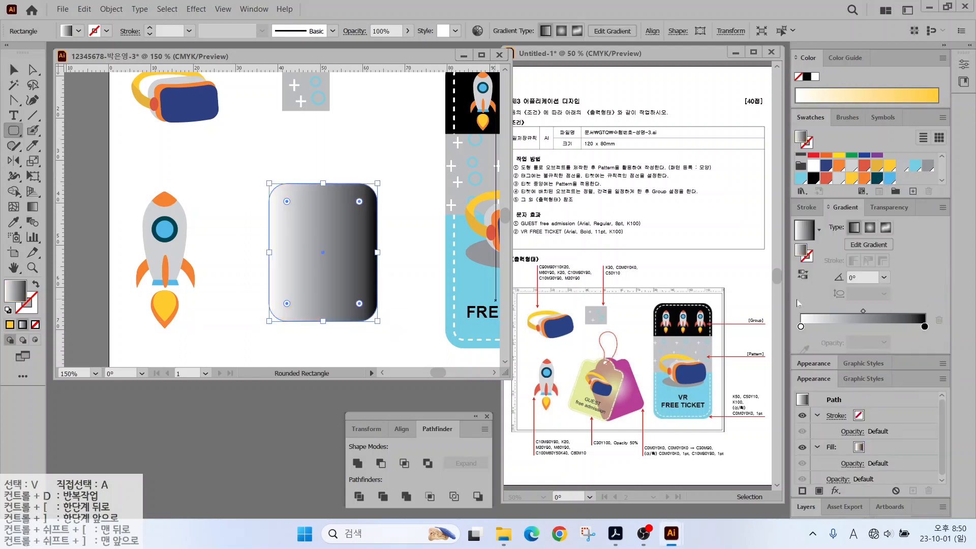
pyautogui.doubleClick(800, 327)
pyautogui.click(923, 340)
pyautogui.click(864, 382)
pyautogui.press('Return')
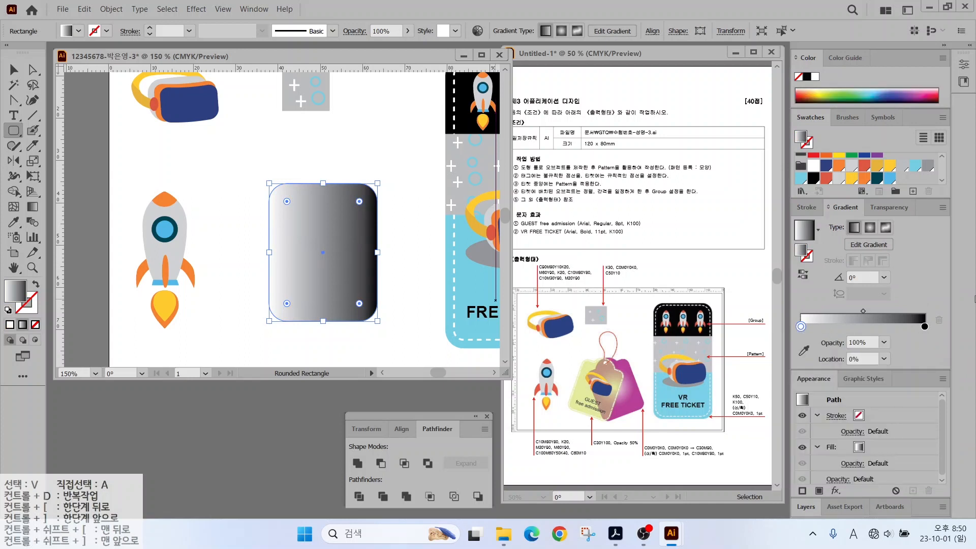
# Set the right gradient stop to CMYK values 30, 0, 90 and make the gradient radial.
pyautogui.doubleClick(924, 326)
pyautogui.click(923, 340)
pyautogui.click(904, 382)
pyautogui.write('3')
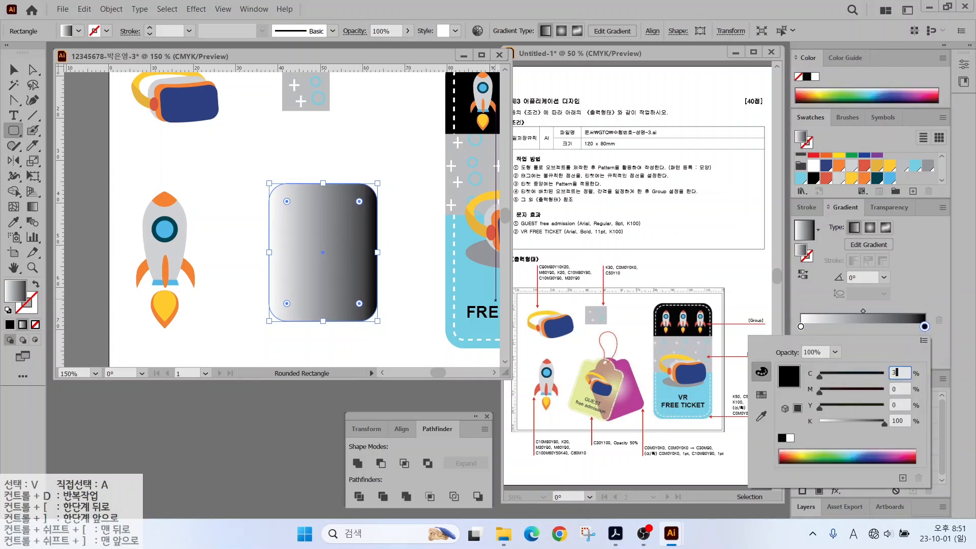
pyautogui.write('0')
pyautogui.press('Tab')
pyautogui.write('90')
pyautogui.press('Tab')
pyautogui.press('Tab')
pyautogui.write('0')
pyautogui.press('Return')
pyautogui.click(561, 31)
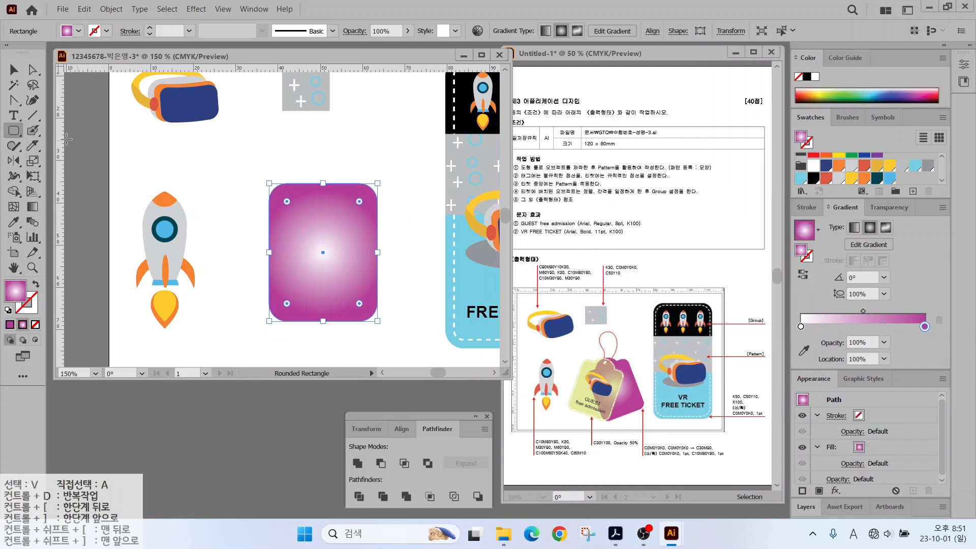
# Draw a circle atop the rounded rectangle and unite them into one tag shape.
pyautogui.moveTo(14, 131); pyautogui.dragTo(46, 161)
pyautogui.moveTo(296, 162); pyautogui.dragTo(351, 218)
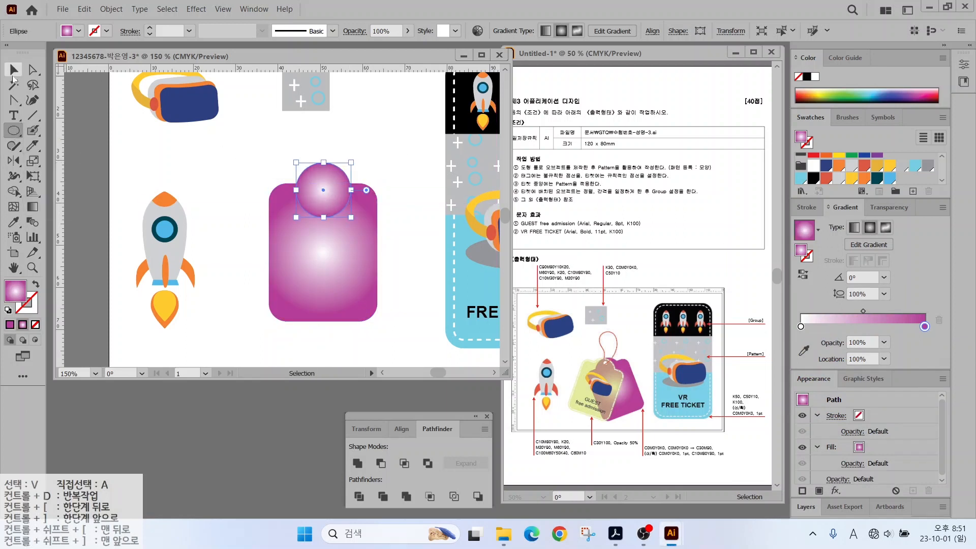
pyautogui.click(12, 77)
pyautogui.keyDown('shift'); pyautogui.click(320, 251); pyautogui.keyUp('shift')
pyautogui.click(358, 463)
# Punch a small hole near the tag's top with Ctrl+8 and tilt the tag about 25° clockwise.
pyautogui.click(14, 131)
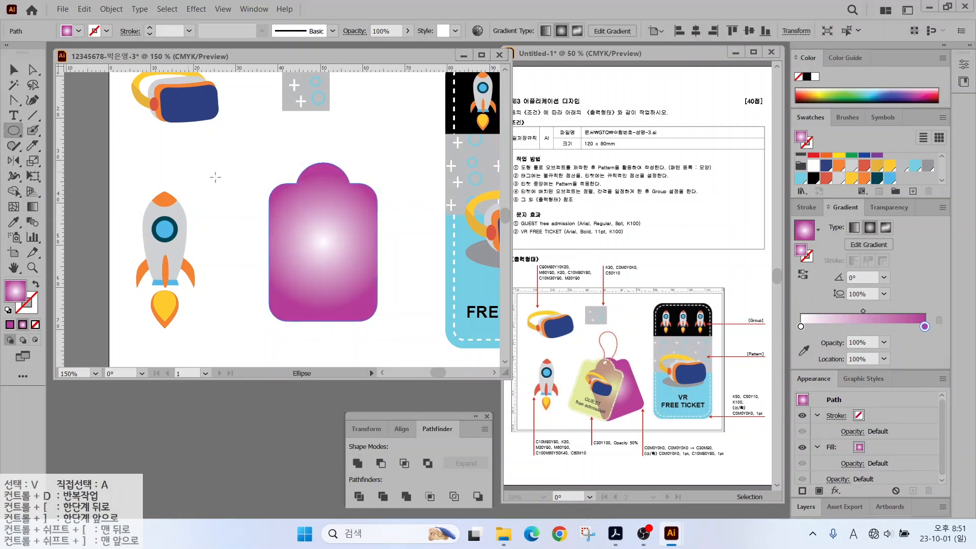
pyautogui.moveTo(313, 172); pyautogui.dragTo(333, 190)
pyautogui.press('v')
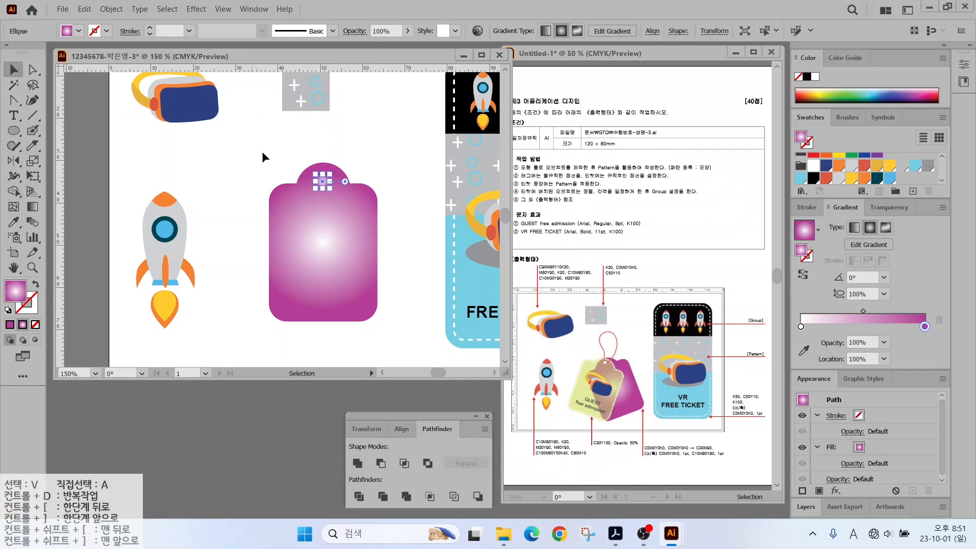
pyautogui.moveTo(263, 157); pyautogui.dragTo(319, 214)
pyautogui.hotkey('ctrl', '8')
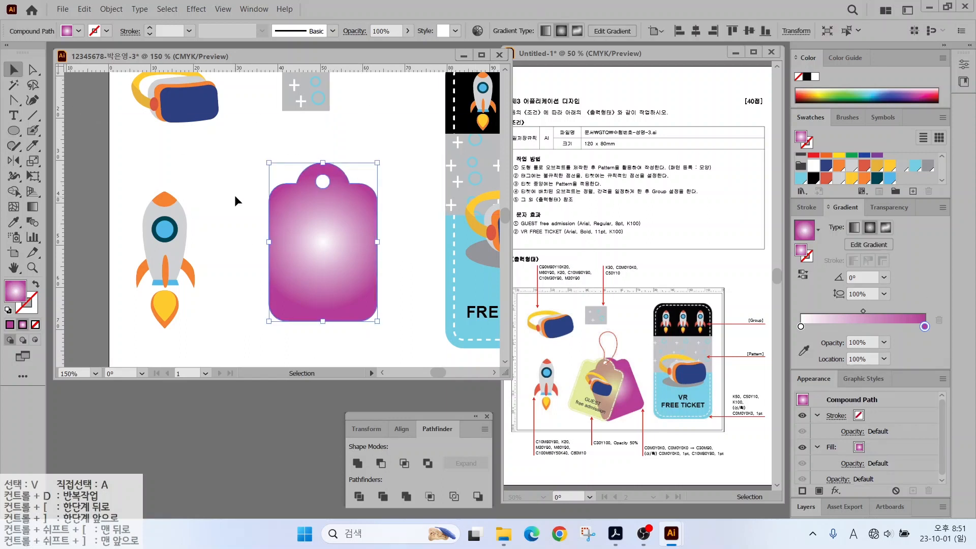
pyautogui.moveTo(412, 160); pyautogui.dragTo(316, 238)
# Duplicate the tag, rotate it so the holes overlap, and fill it C30 M0 Y100.
pyautogui.moveTo(314, 148); pyautogui.dragTo(359, 214)
pyautogui.moveTo(331, 215); pyautogui.dragTo(337, 215)
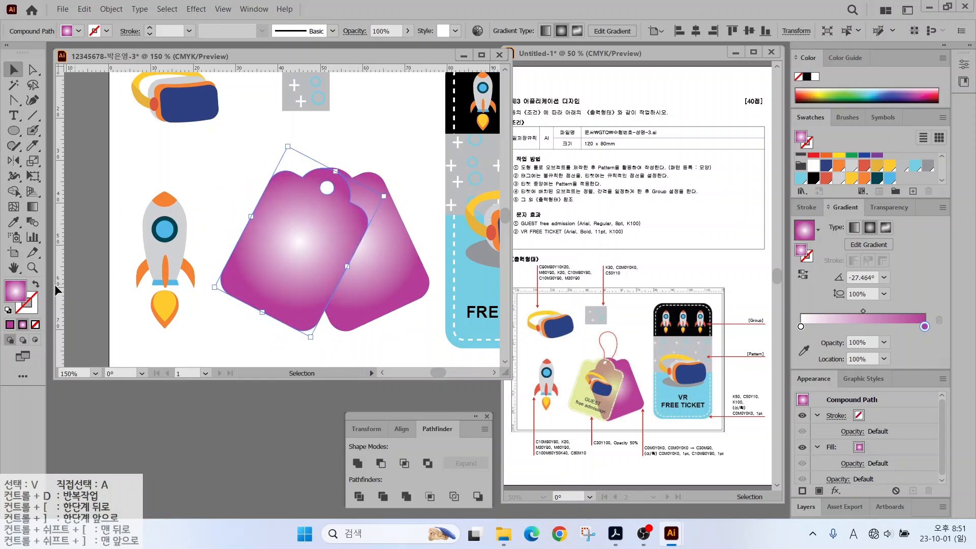
pyautogui.doubleClick(18, 291)
pyautogui.moveTo(602, 291); pyautogui.dragTo(642, 288)
pyautogui.write('30')
pyautogui.press('Tab')
pyautogui.write('0')
pyautogui.press('Tab')
pyautogui.write('100')
pyautogui.press('Tab')
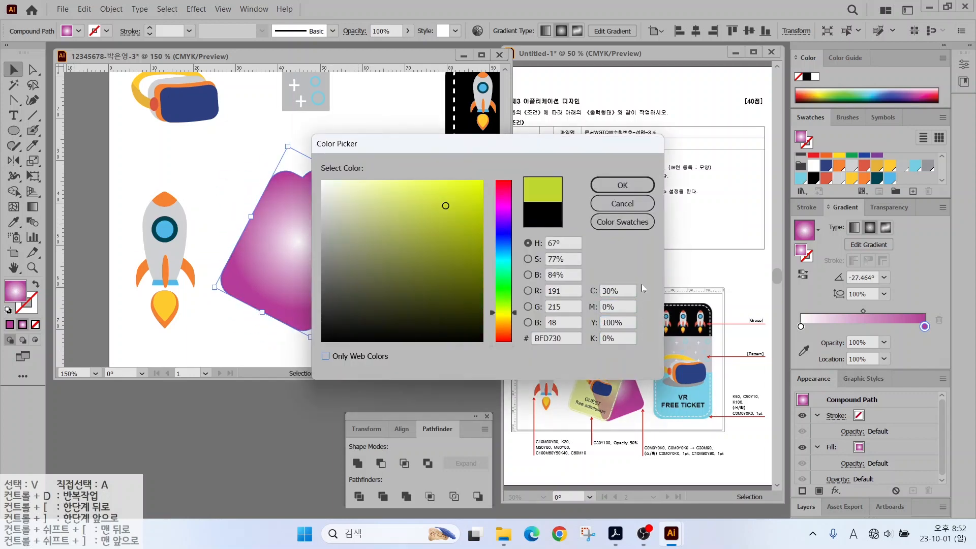
pyautogui.press('Return')
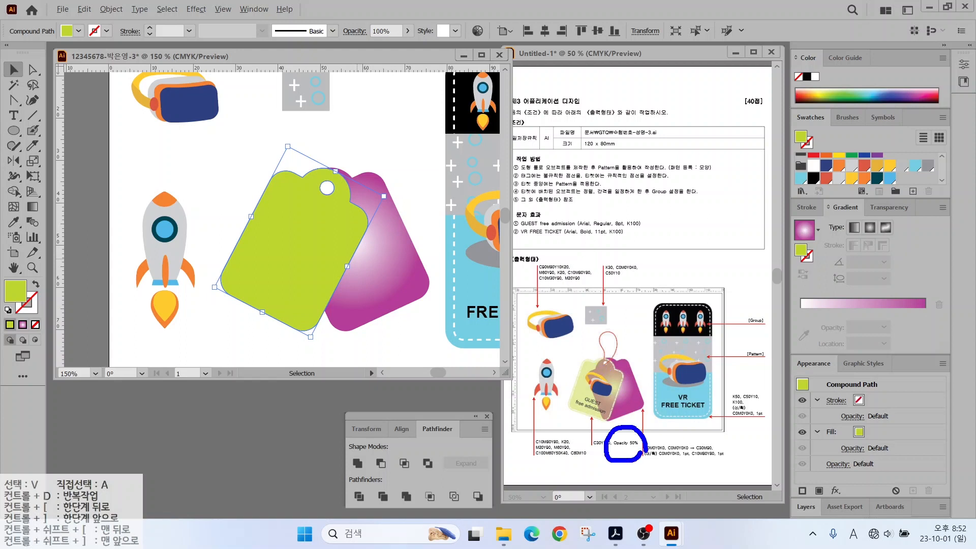
# Bring up the Transparency settings and edit the lime tag's opacity value.
pyautogui.keyDown('ctrl'); pyautogui.keyDown('shift'); pyautogui.moveTo(892, 202); pyautogui.dragTo(937, 162); pyautogui.keyUp('shift'); pyautogui.keyUp('ctrl')
pyautogui.press('Escape')
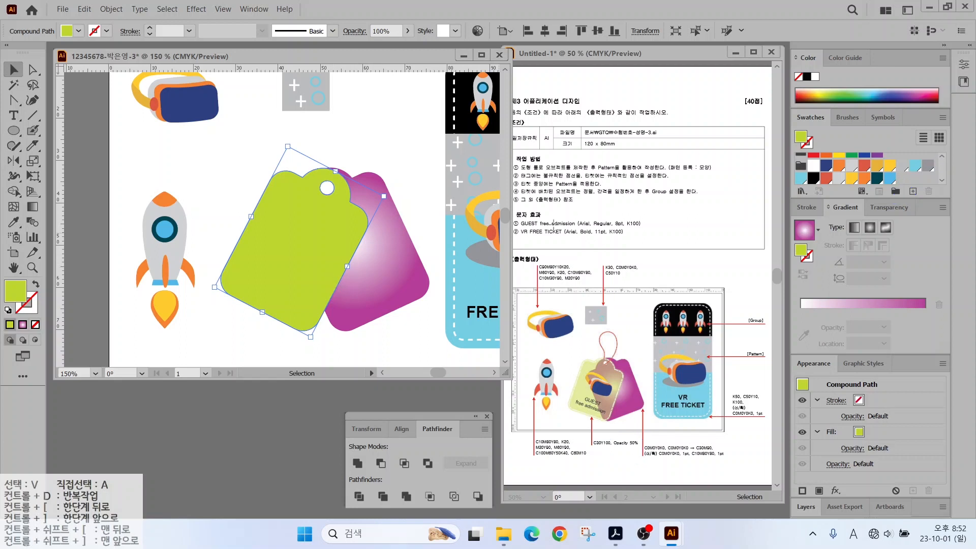
pyautogui.click(893, 208)
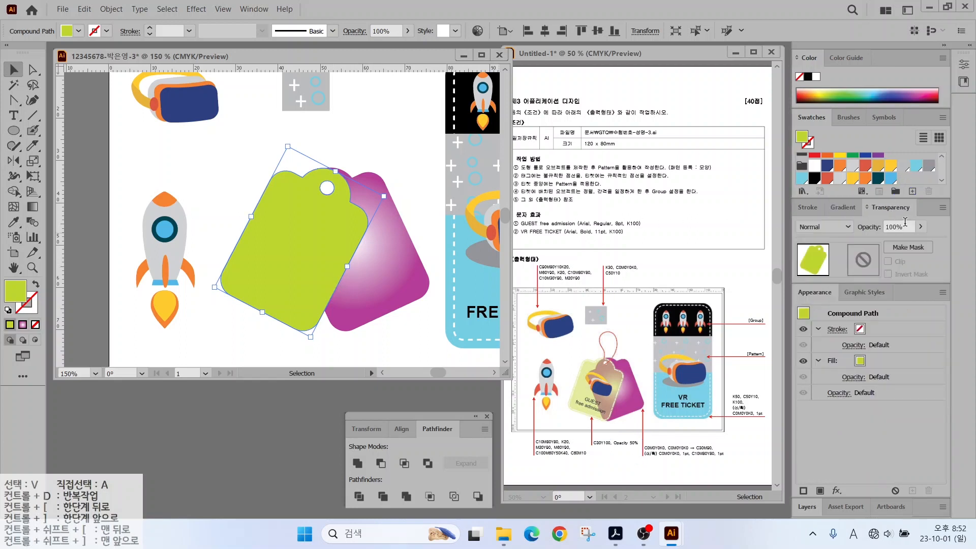
pyautogui.click(905, 221)
# Set the lime tag's opacity to 50%.
pyautogui.write('5')
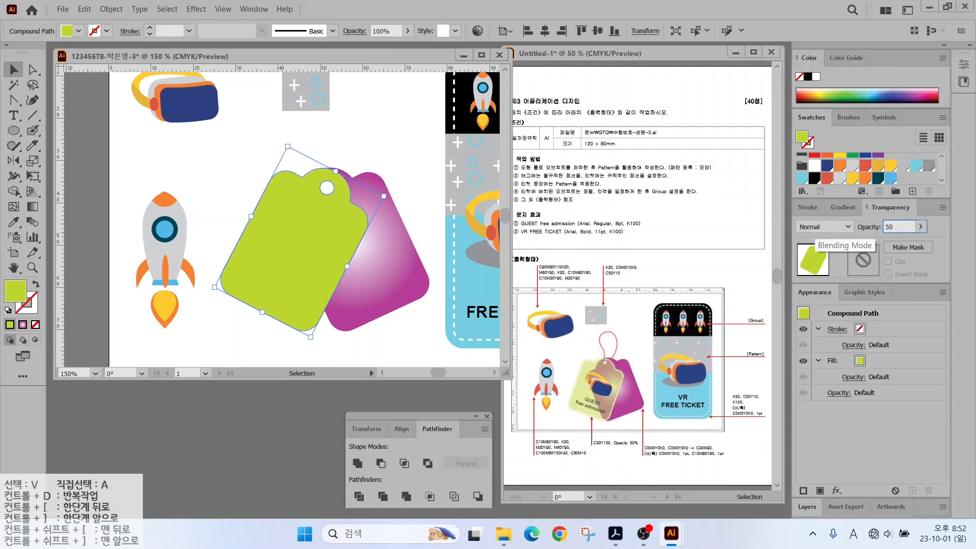
pyautogui.write('0')
pyautogui.press('Return')
pyautogui.hotkey('ctrl', 'shift', 'a')
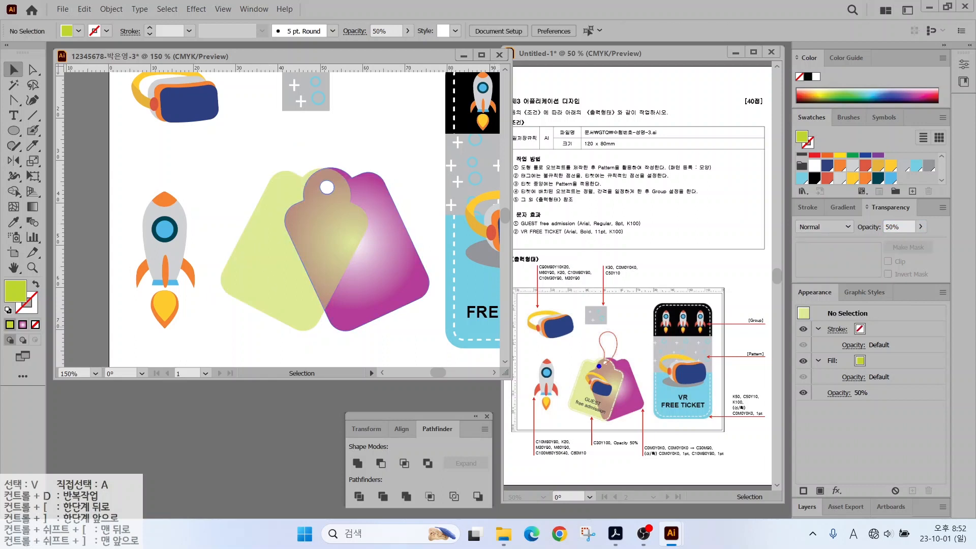
pyautogui.moveTo(600, 364); pyautogui.dragTo(574, 334)
# Offset the lime tag's path by -1 mm and turn the inset into a white outline.
pyautogui.click(278, 216)
pyautogui.click(110, 9)
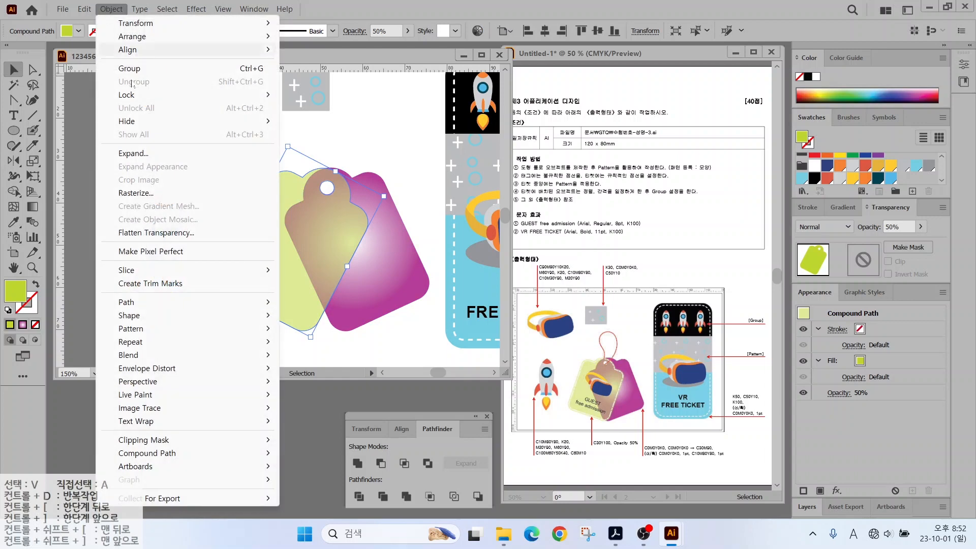
pyautogui.moveTo(137, 302)
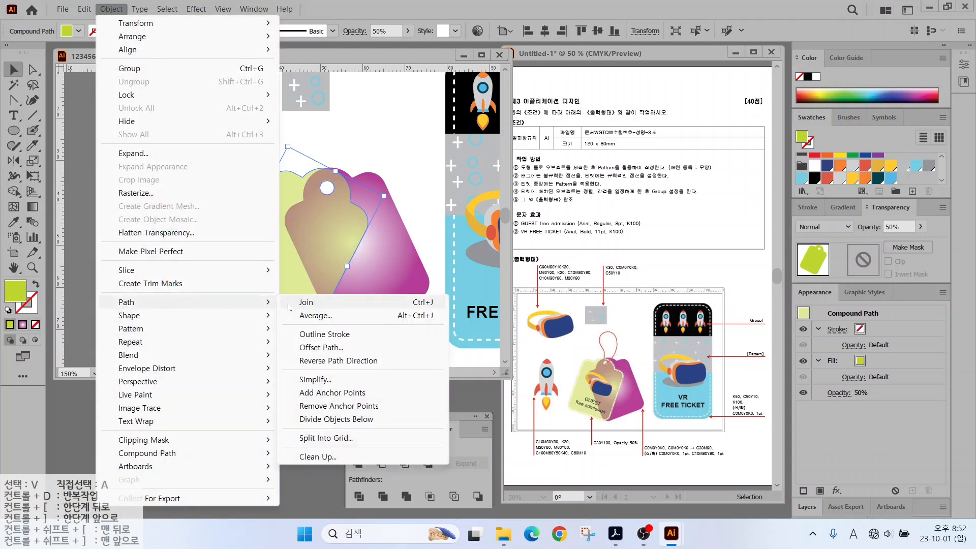
pyautogui.click(310, 348)
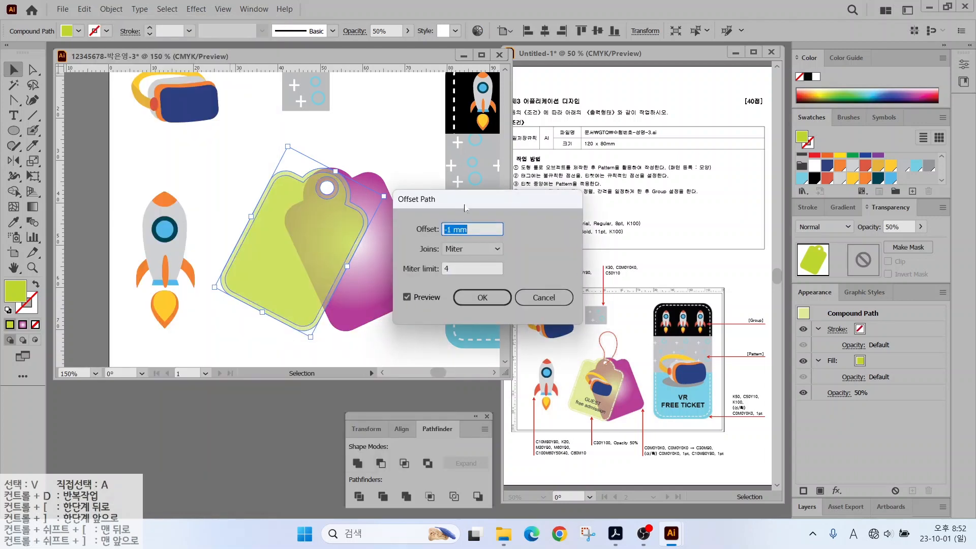
pyautogui.click(483, 297)
pyautogui.hotkey('shift', 'x')
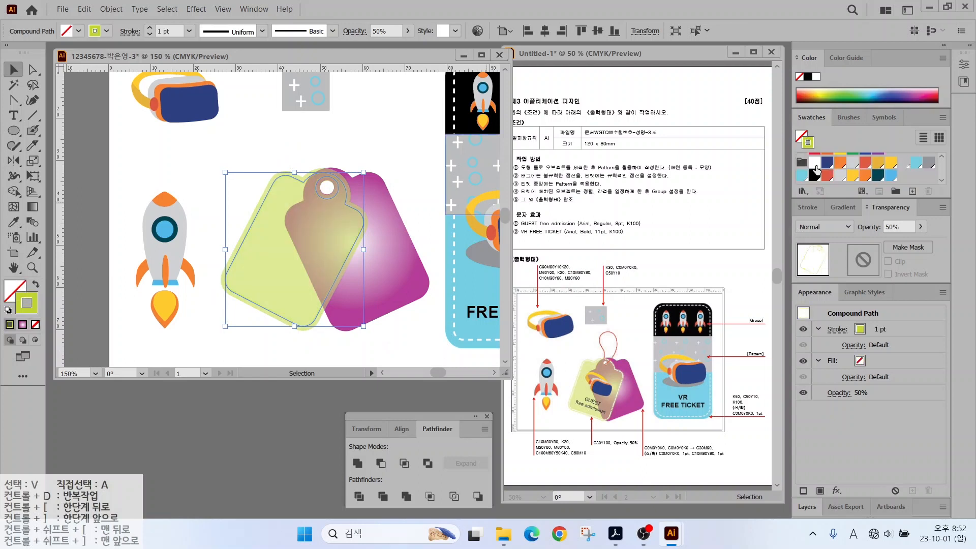
pyautogui.click(815, 164)
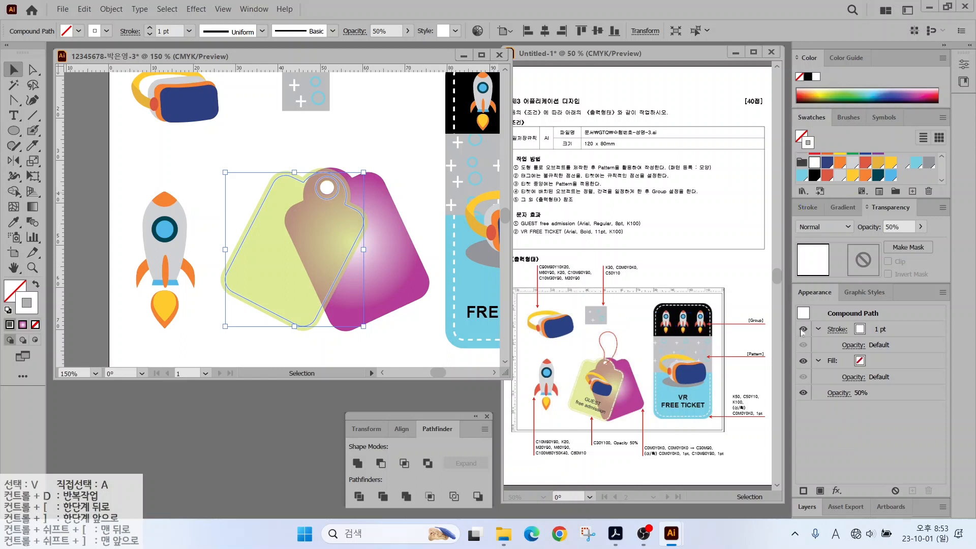
pyautogui.click(807, 206)
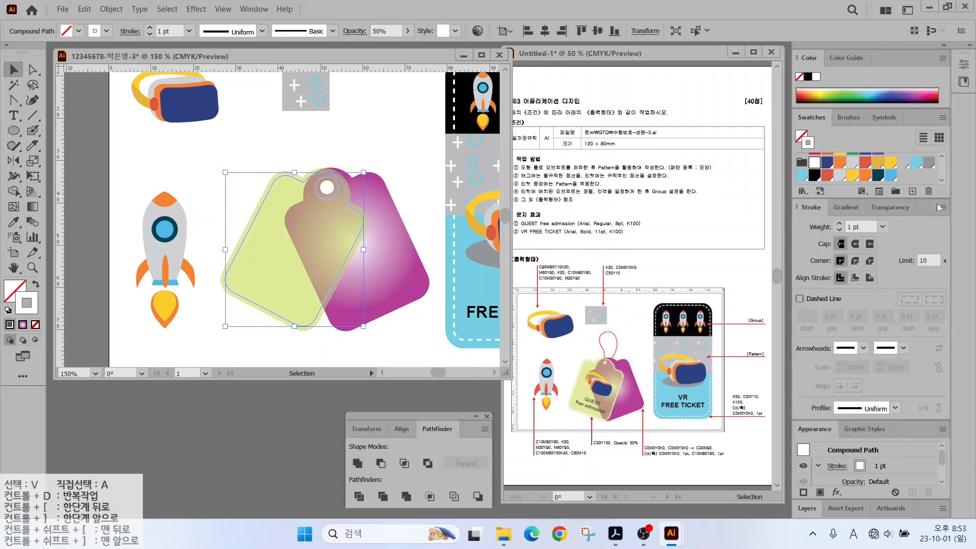
# Make the lime tag's white inset a dashed line: 5 pt dash, 1 pt gap, 1 pt dash, 1 pt gap.
pyautogui.click(799, 299)
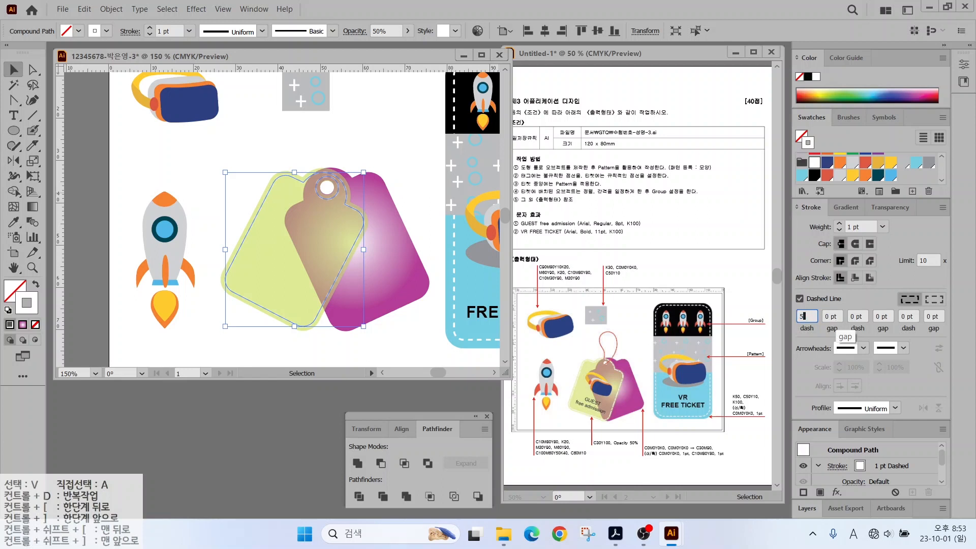
pyautogui.click(840, 315)
pyautogui.click(858, 316)
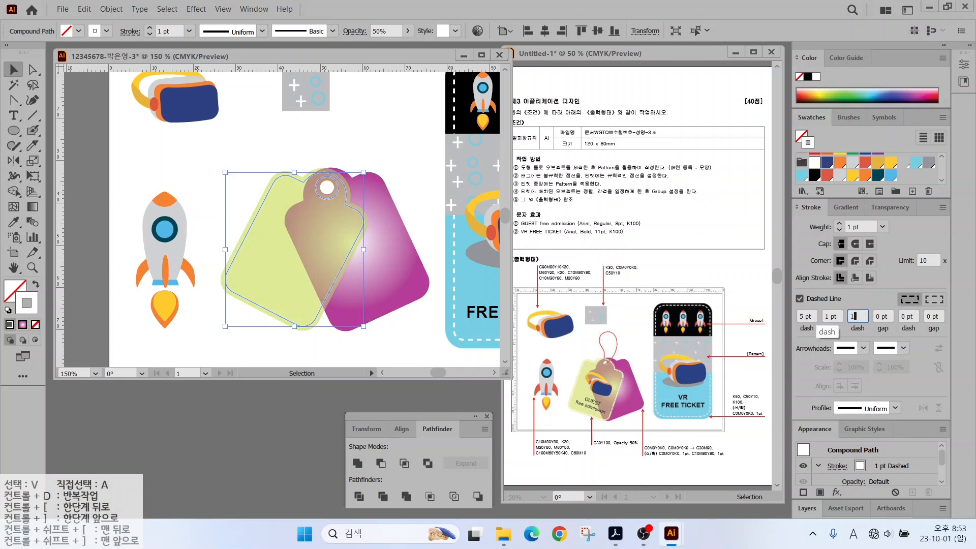
pyautogui.click(875, 313)
pyautogui.write('1')
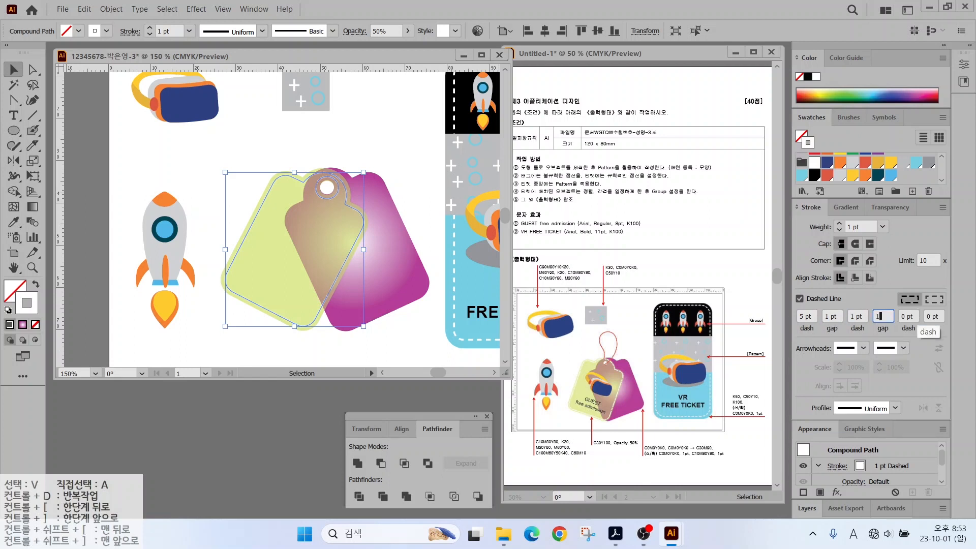
pyautogui.click(140, 161)
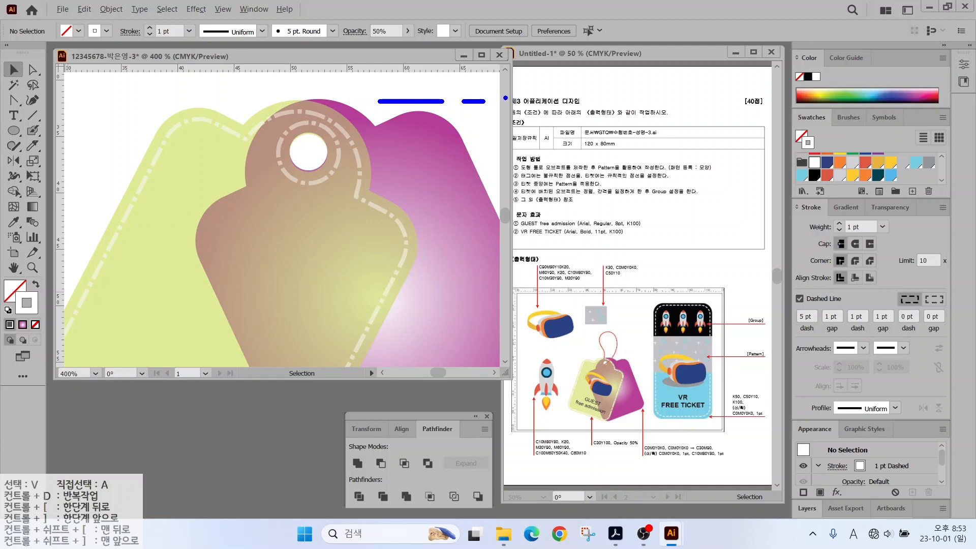
# Select the lime tag's dashed inset path on its own with the Direct Selection tool.
pyautogui.moveTo(531, 67)
pyautogui.mouseDown()
pyautogui.moveTo(506, 97)
pyautogui.moveTo(436, 97)
pyautogui.mouseUp()
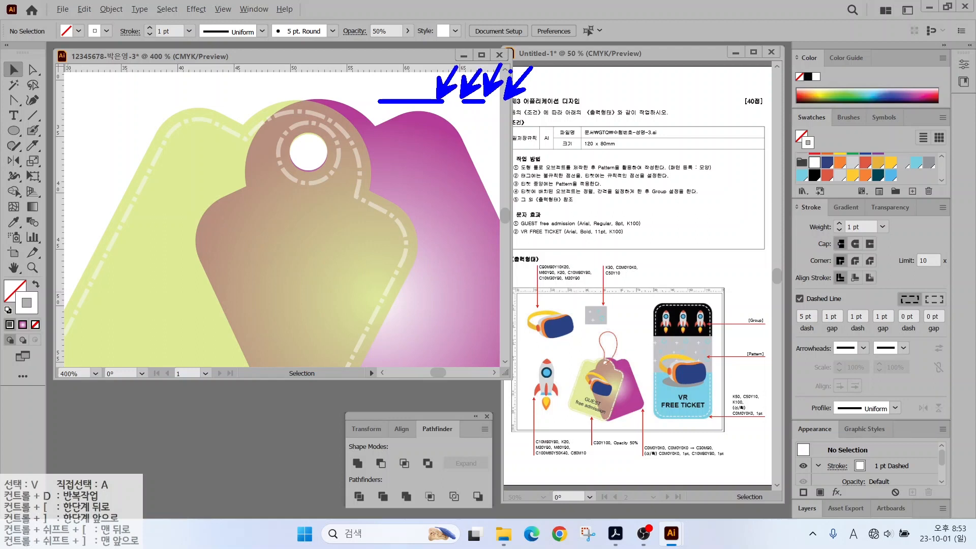
pyautogui.press('a')
pyautogui.click(280, 153)
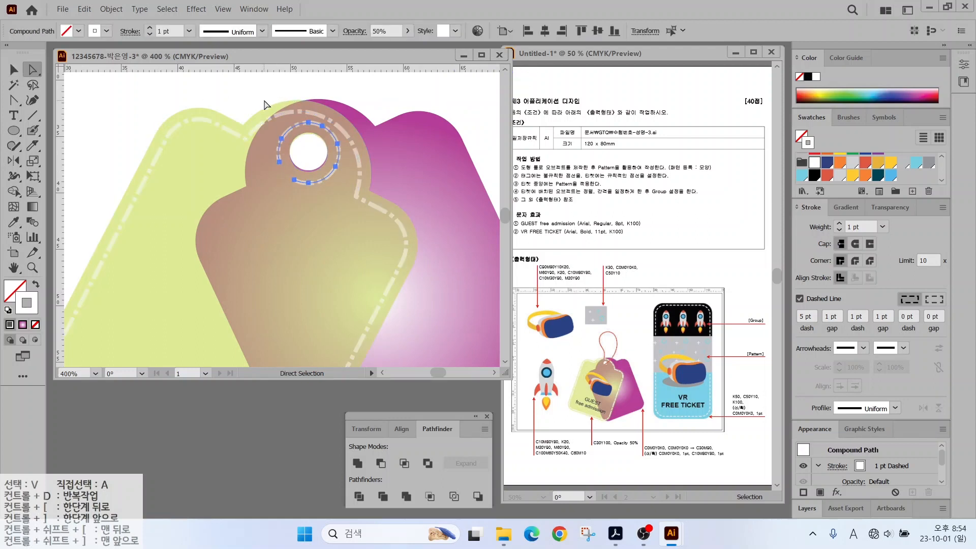
pyautogui.click(264, 102)
pyautogui.click(246, 147)
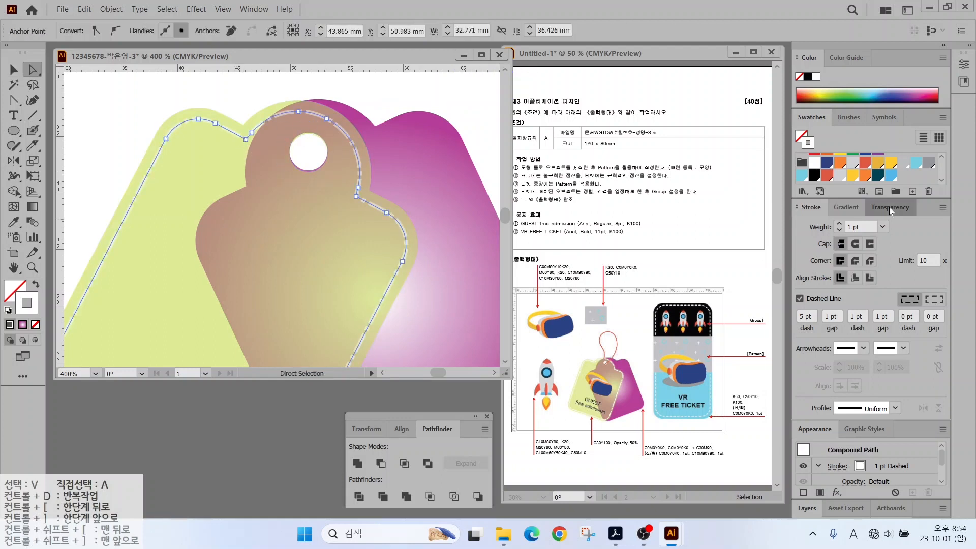
pyautogui.scroll(-2, 442, 232)
pyautogui.scroll(-1, 442, 232)
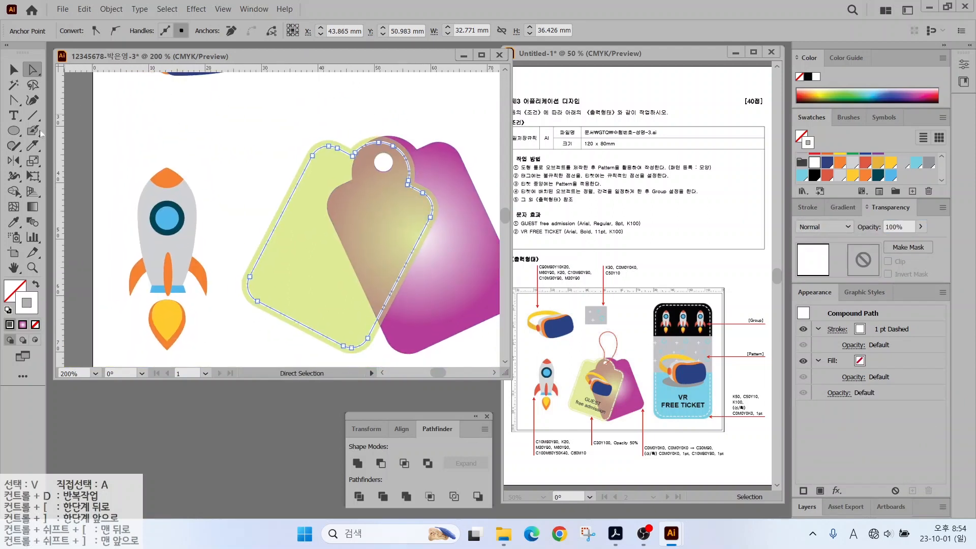
# Start a GUEST / free admission text block on the lime tag, then delete the mistyped attempt.
pyautogui.click(14, 115)
pyautogui.click(293, 246)
pyautogui.write('GUEST')
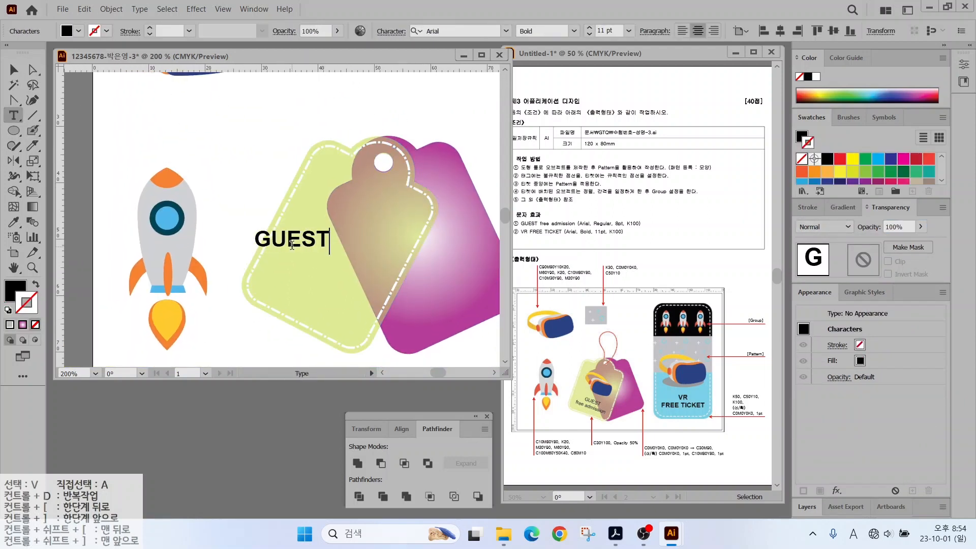
pyautogui.press('Return')
pyautogui.press('Hangul')
pyautogui.write('ㄺㄷㄷ ㅁㅇ')
pyautogui.write('ㅡㅑㄴㄴㅑㅐㅜ')
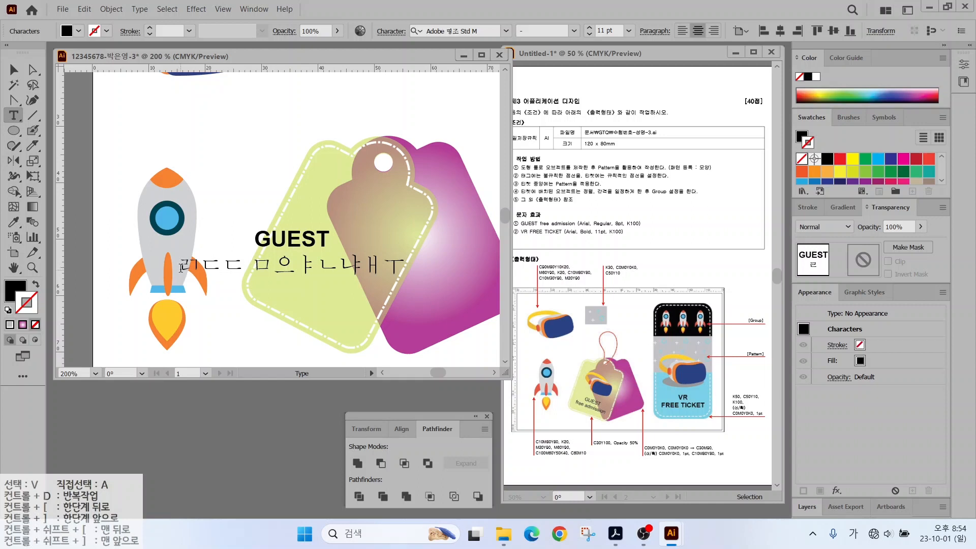
pyautogui.moveTo(181, 268); pyautogui.dragTo(510, 267)
pyautogui.write('F')
pyautogui.press('BackSpace')
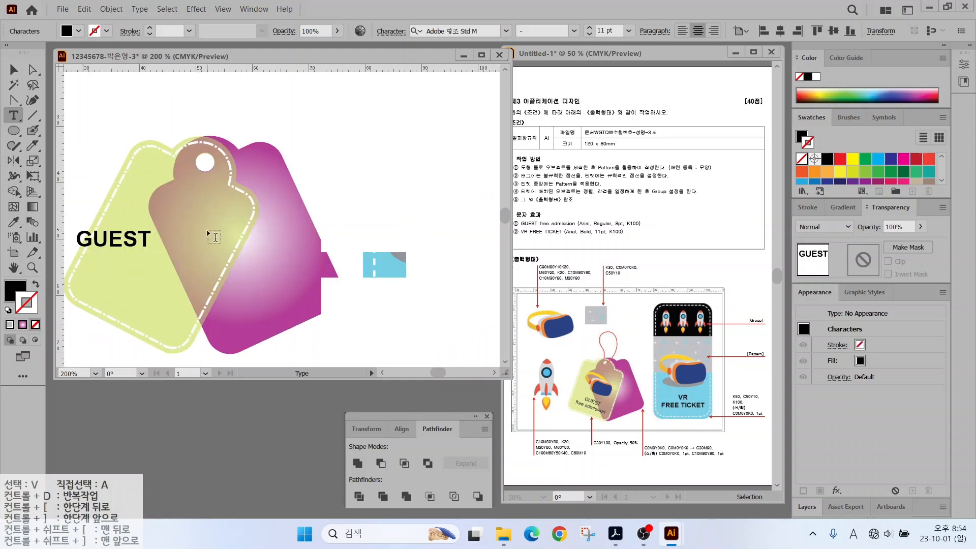
pyautogui.press('capslock')
pyautogui.write('free a')
pyautogui.press('Escape')
pyautogui.press('Delete')
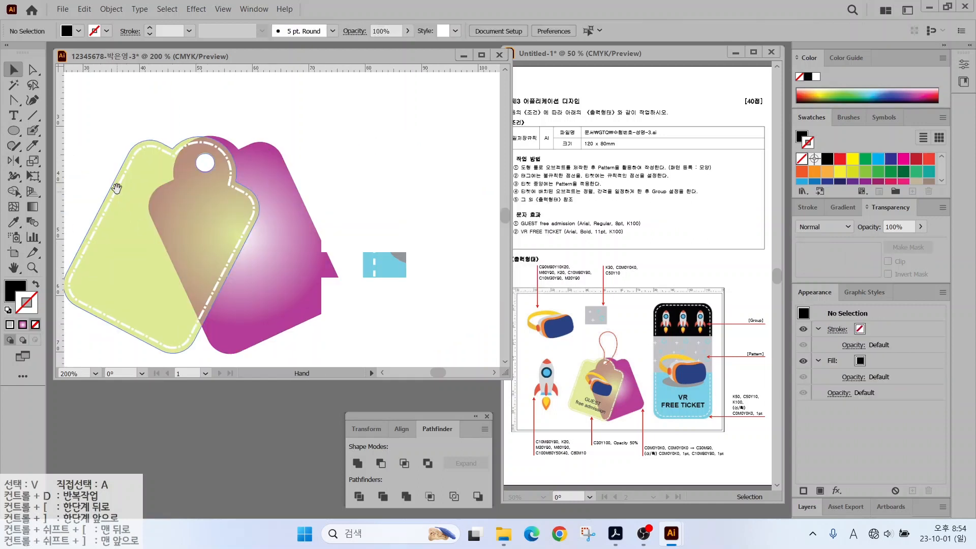
# Type new two-line text 'GUEST' / 'free admission' beside the lime tag.
pyautogui.moveTo(115, 188); pyautogui.dragTo(208, 188)
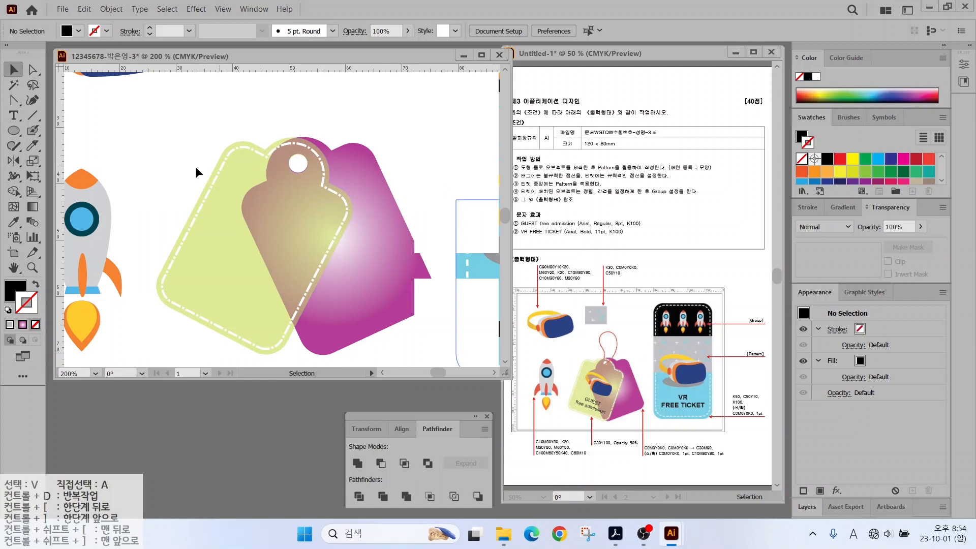
pyautogui.press('t')
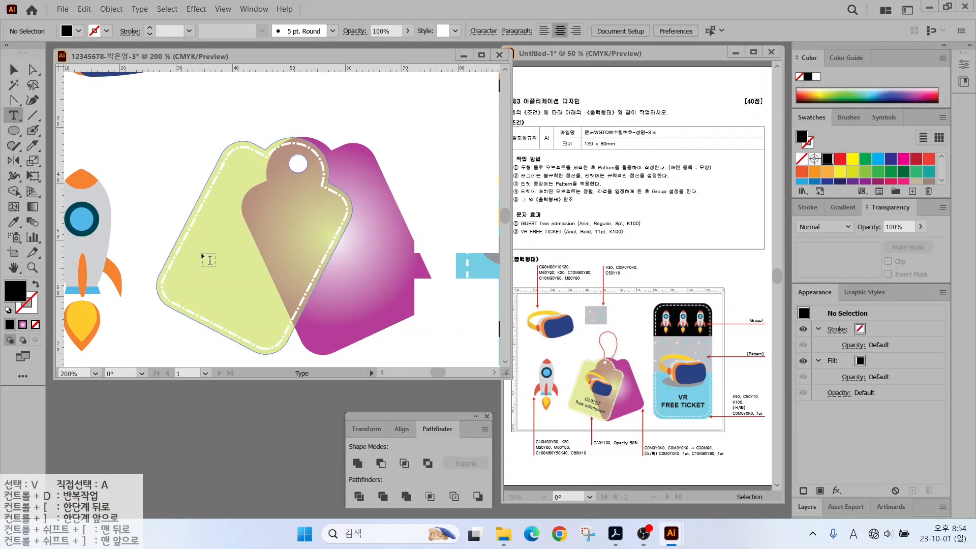
pyautogui.click(203, 257)
pyautogui.press('BackSpace')
pyautogui.write('GUEST')
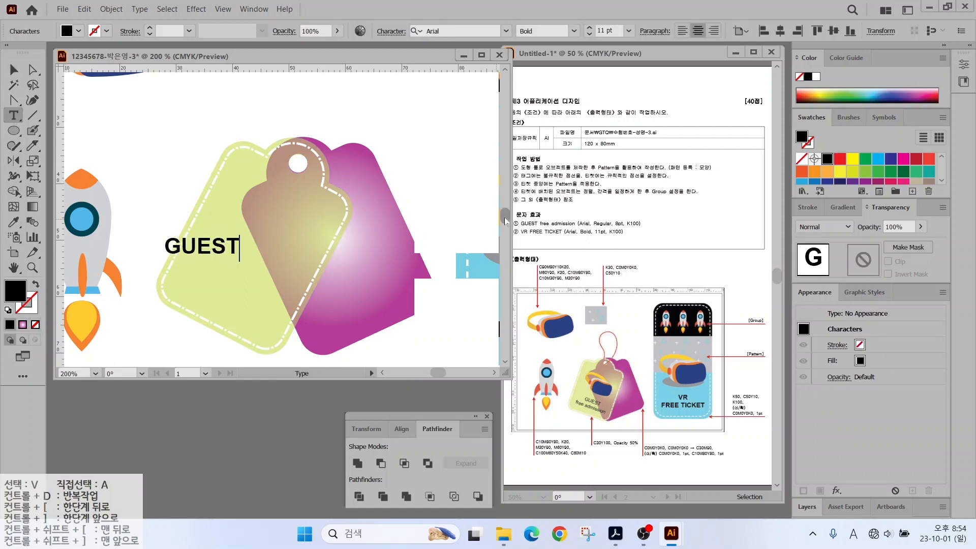
pyautogui.press('Return')
pyautogui.write('free admission')
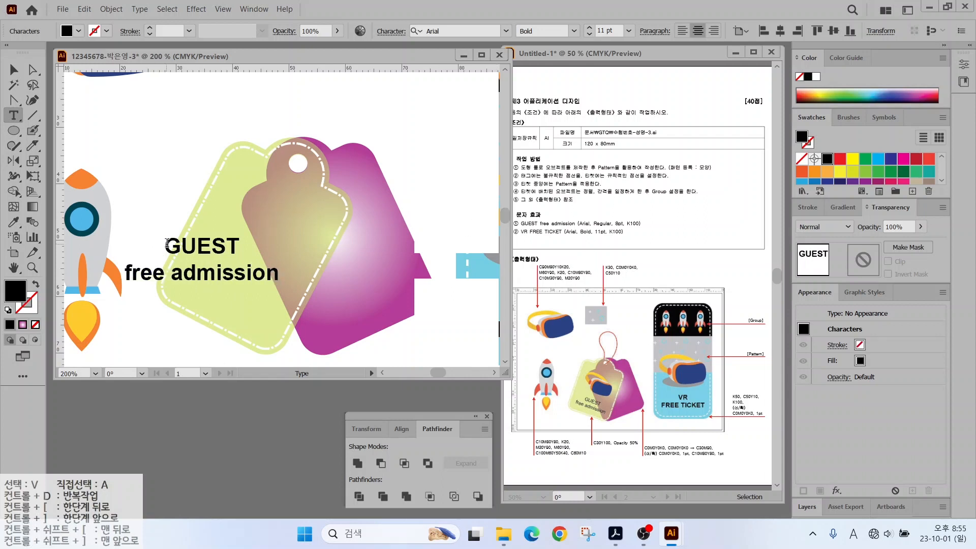
# Set the GUEST text to Arial Regular at 8 pt.
pyautogui.hotkey('ctrl', 'a')
pyautogui.click(574, 30)
pyautogui.click(539, 123)
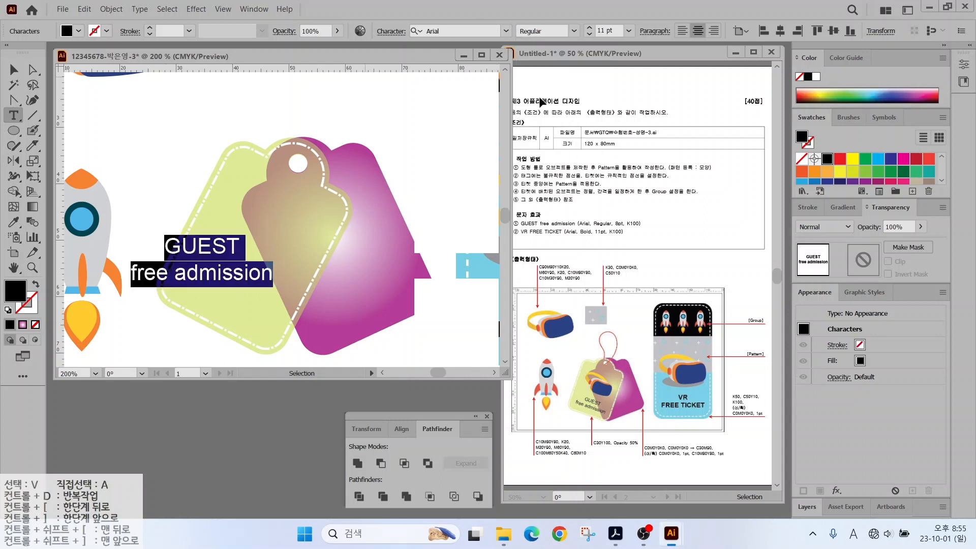
pyautogui.click(607, 30)
pyautogui.write('8')
pyautogui.press('Return')
# Rotate the GUEST text so it lies diagonally across the lime tag.
pyautogui.click(14, 70)
pyautogui.moveTo(213, 251); pyautogui.dragTo(242, 290)
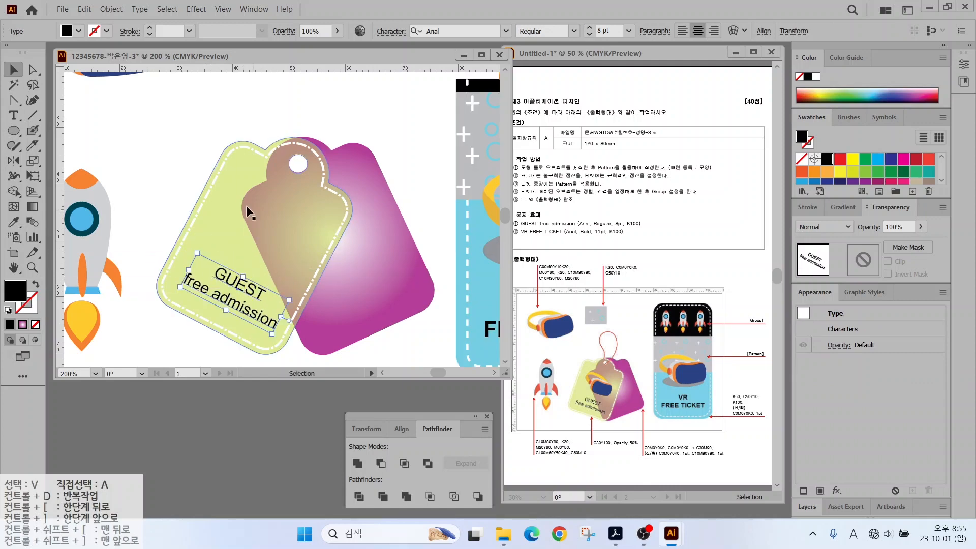
pyautogui.hotkey('ctrl', 'shift', 'a')
pyautogui.scroll(-1, 262, 178)
pyautogui.scroll(2, 262, 178)
pyautogui.click(135, 147)
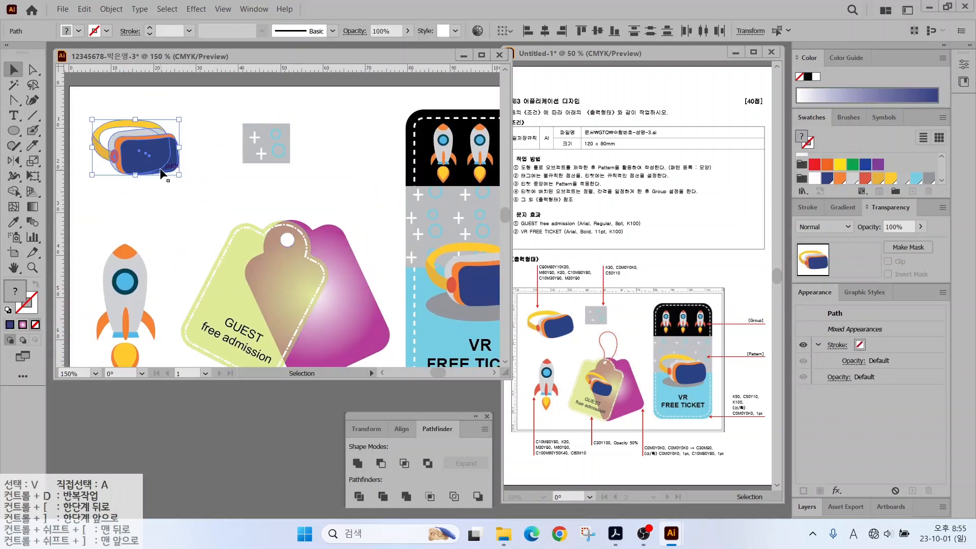
# Place a smaller, tilted copy of the VR goggles on the brown tag, brought to the front.
pyautogui.moveTo(134, 147); pyautogui.dragTo(198, 253)
pyautogui.rightClick(206, 262)
pyautogui.moveTo(244, 417)
pyautogui.click(376, 418)
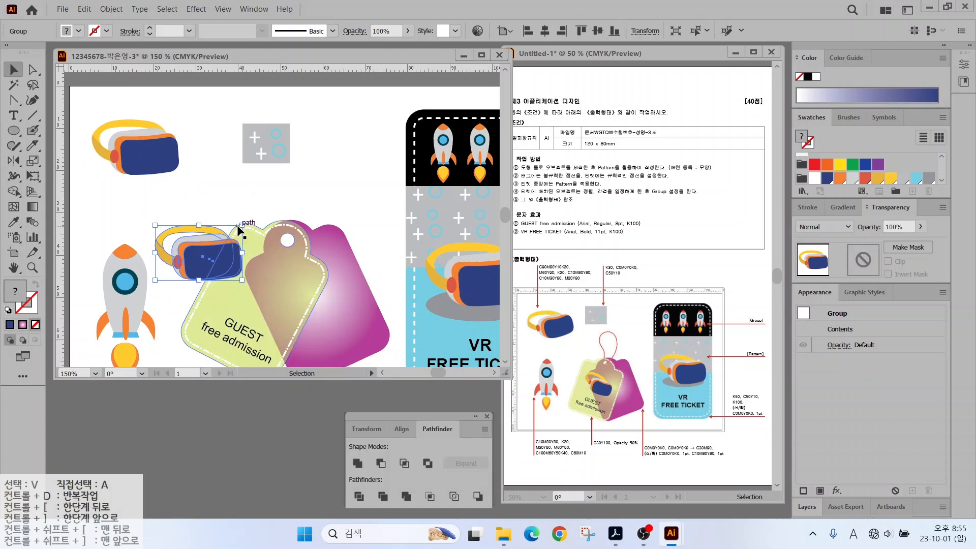
pyautogui.moveTo(242, 225); pyautogui.dragTo(270, 297)
pyautogui.scroll(1, 313, 206)
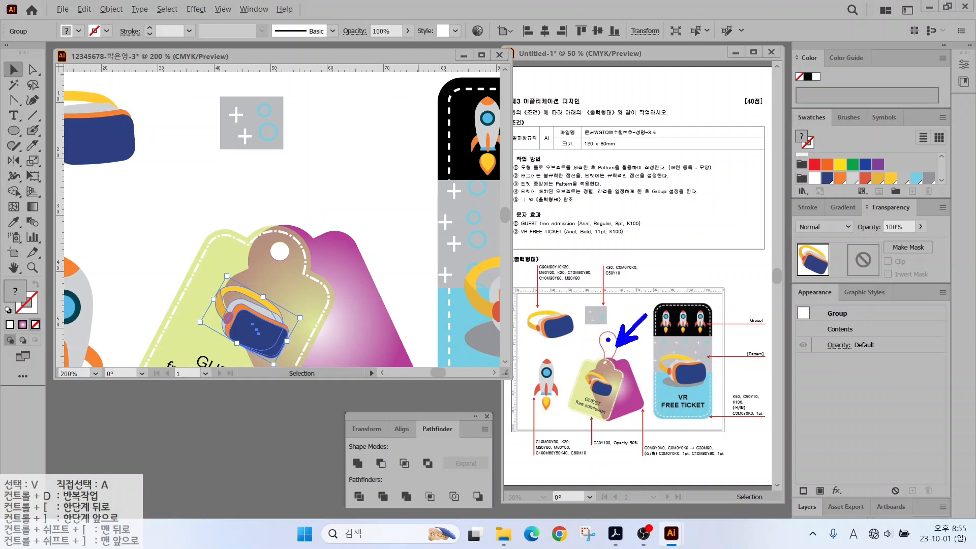
pyautogui.click(15, 148)
pyautogui.moveTo(15, 147); pyautogui.dragTo(51, 160)
# Draw a pencil loop rising from the tag's hole as the string.
pyautogui.hotkey('ctrl', 'shift', 'a')
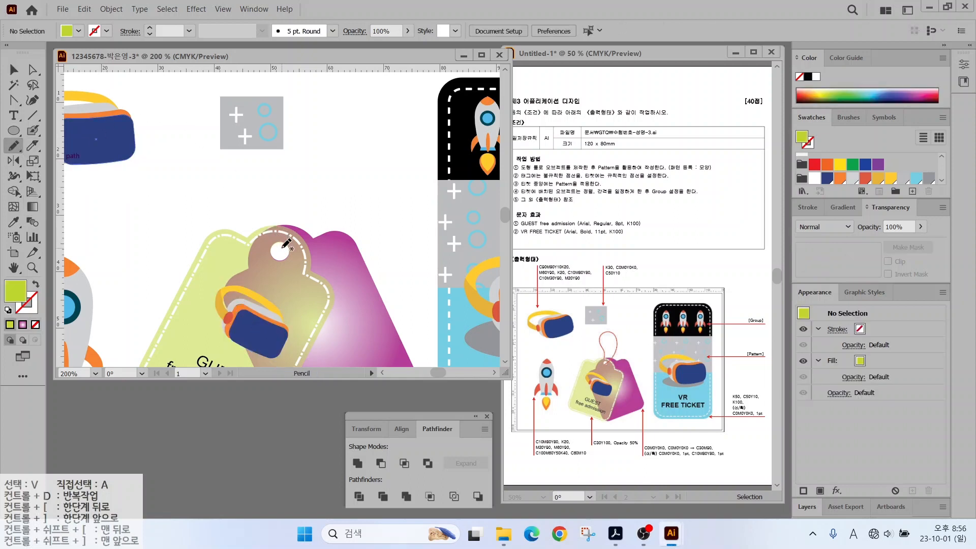
pyautogui.moveTo(303, 233)
pyautogui.mouseDown()
pyautogui.moveTo(317, 166)
pyautogui.moveTo(263, 169)
pyautogui.moveTo(278, 224)
pyautogui.mouseUp()
pyautogui.press('v')
# Set the string's stroke colour to red, C10 M80 Y80, in the Color Picker.
pyautogui.click(28, 305)
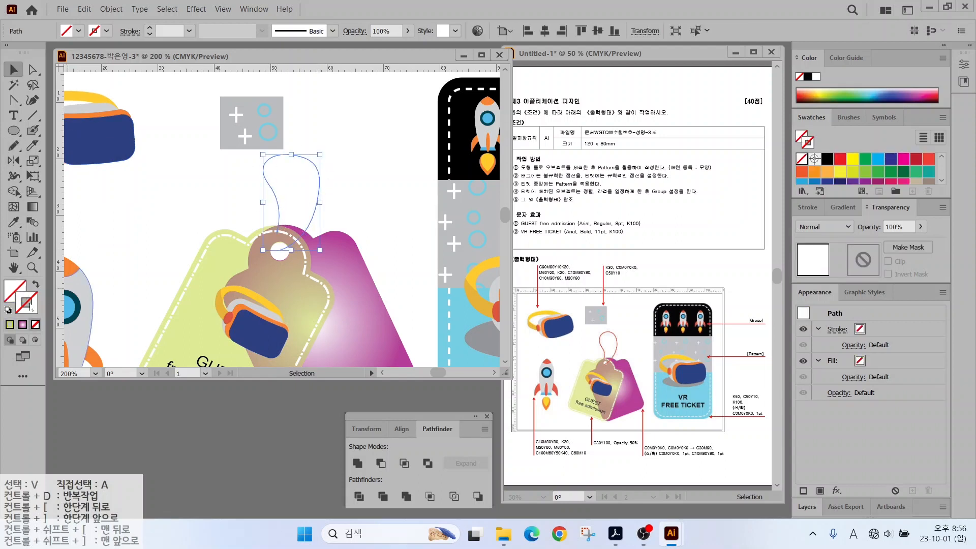
pyautogui.doubleClick(32, 308)
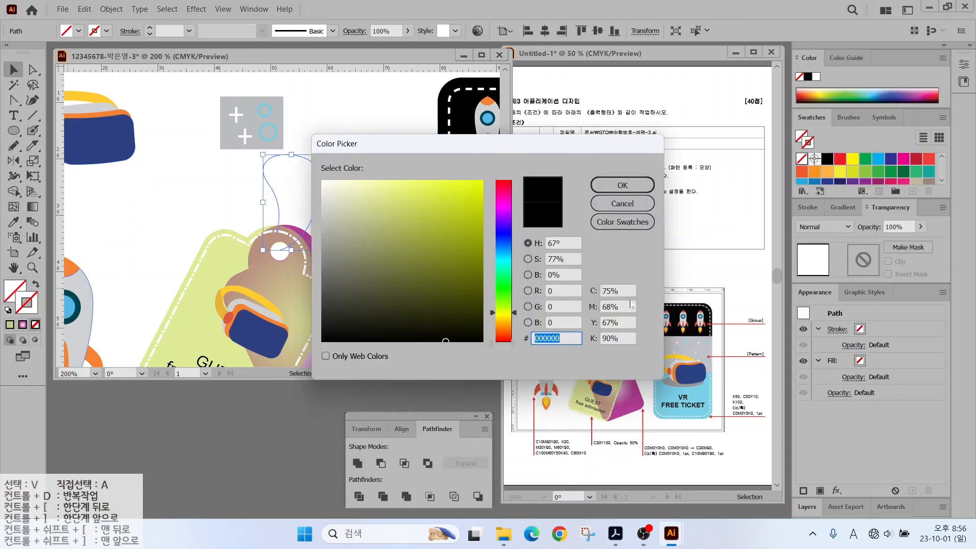
pyautogui.press('Tab')
pyautogui.write('30')
pyautogui.press('Tab')
pyautogui.write('0')
pyautogui.press('Tab')
pyautogui.write('100')
pyautogui.press('Tab')
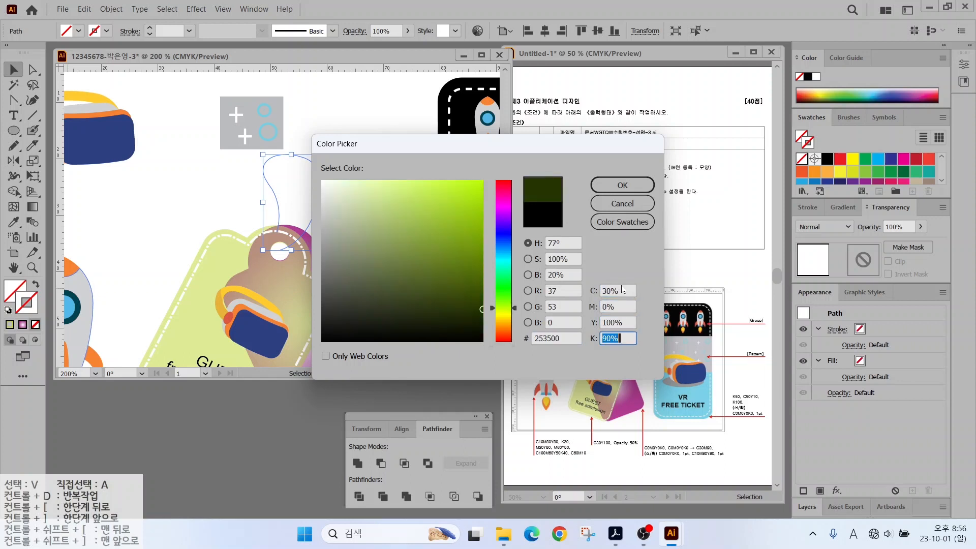
pyautogui.write('0')
pyautogui.press('Tab')
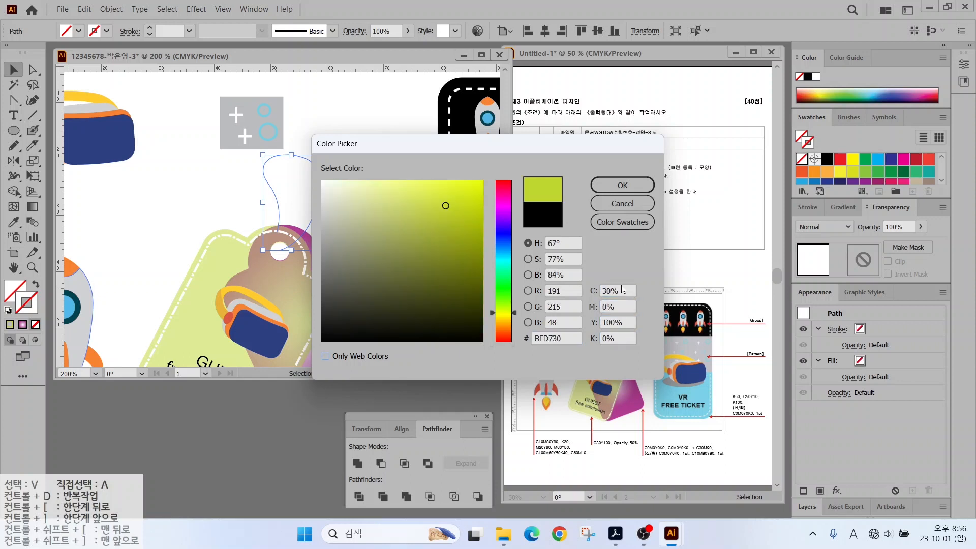
pyautogui.doubleClick(626, 287)
pyautogui.write('10')
pyautogui.press('Tab')
pyautogui.write('80')
pyautogui.press('Tab')
pyautogui.write('80')
pyautogui.press('Return')
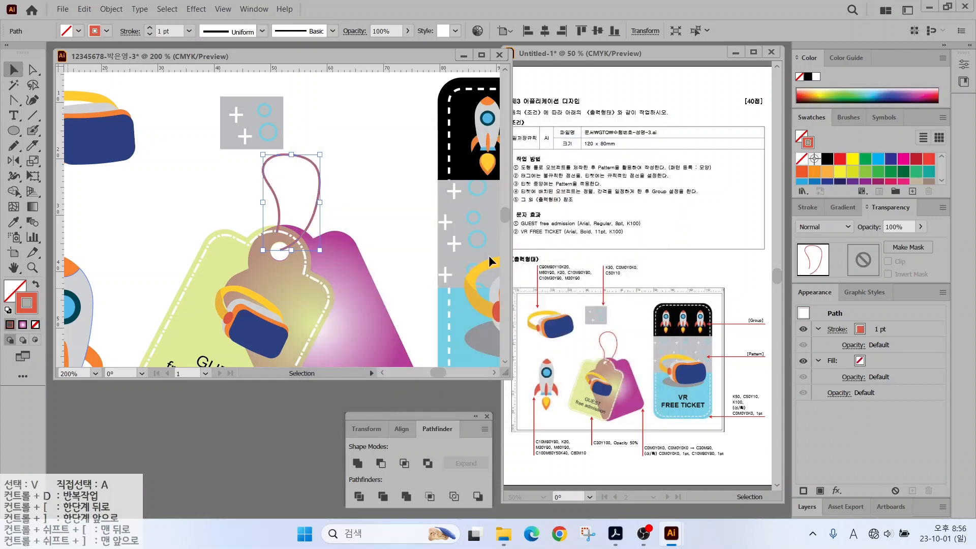
# Nudge the red string slightly to the left.
pyautogui.click(328, 206)
pyautogui.moveTo(319, 200); pyautogui.dragTo(310, 198)
pyautogui.scroll(-1, 279, 246)
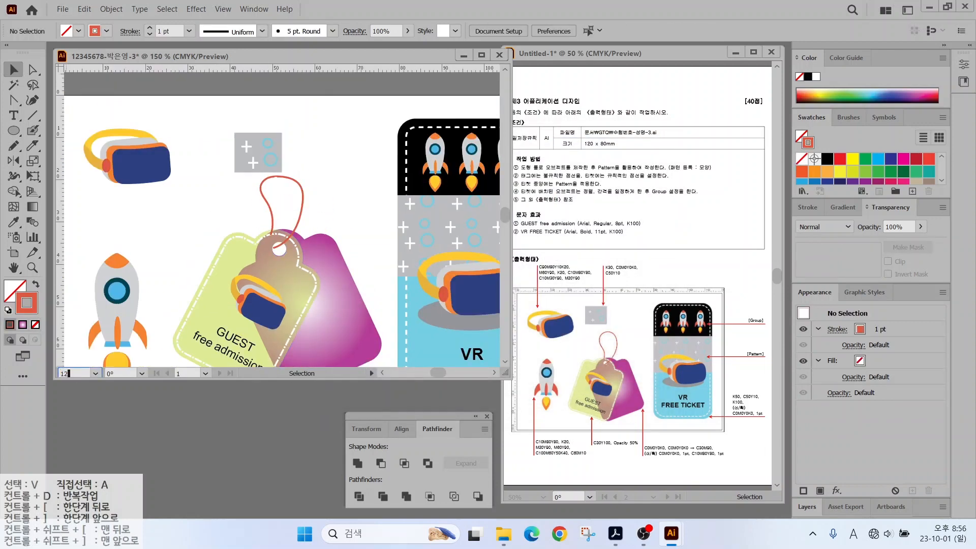
# Shift the pattern tile slightly to the left.
pyautogui.scroll(-1, 279, 246)
pyautogui.moveTo(203, 288); pyautogui.dragTo(182, 249)
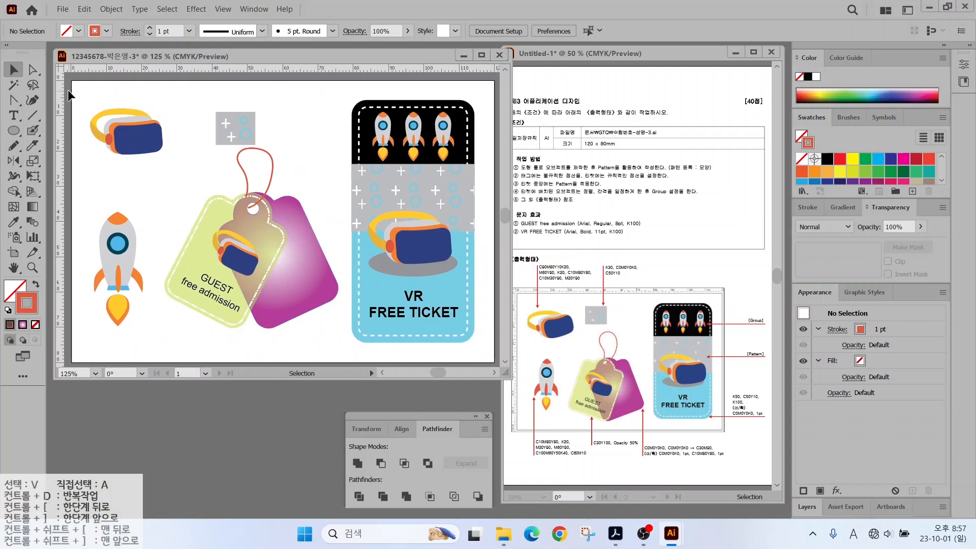
pyautogui.moveTo(238, 130); pyautogui.dragTo(225, 130)
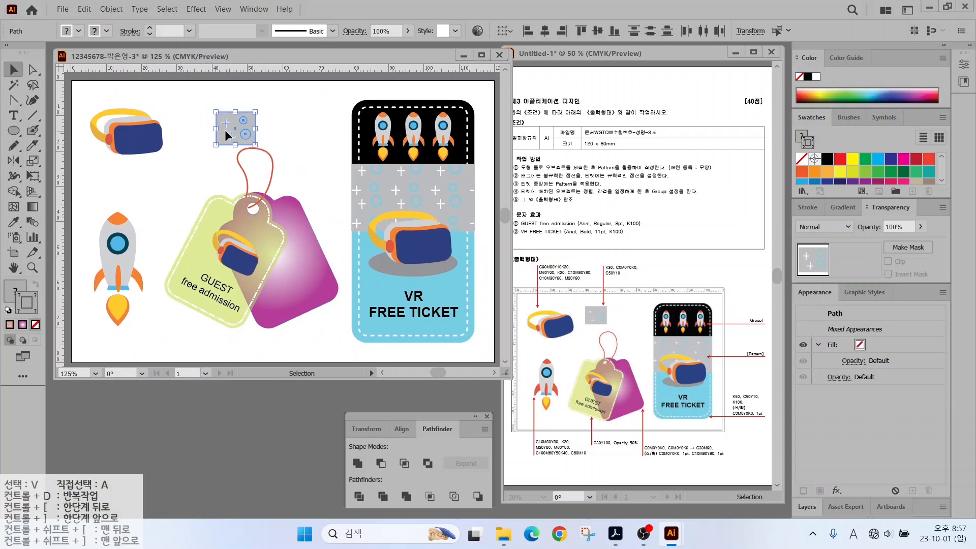
# Enlarge the top VR goggles group.
pyautogui.moveTo(117, 130); pyautogui.dragTo(131, 143)
pyautogui.moveTo(163, 108); pyautogui.dragTo(171, 102)
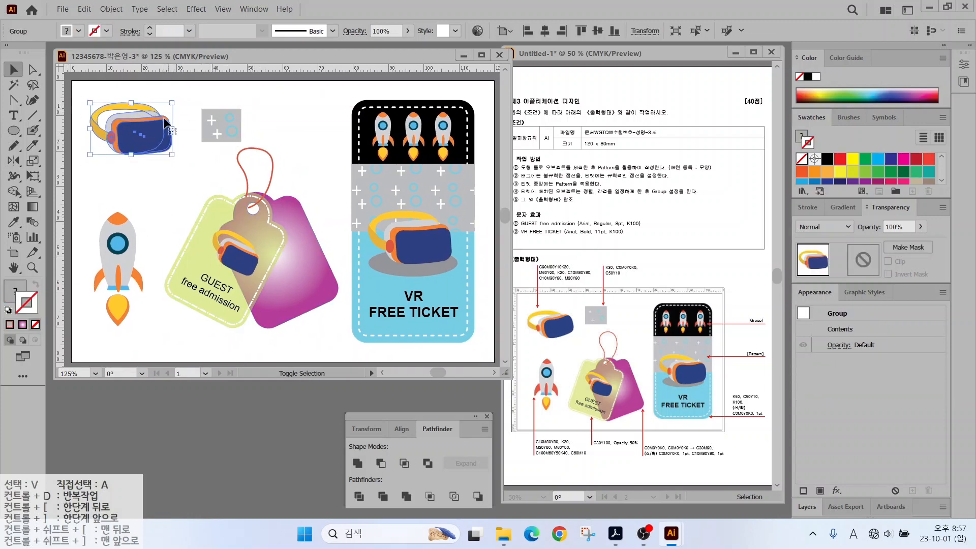
pyautogui.click(157, 184)
# Move the tags with their string, goggles and text lower on the artboard.
pyautogui.moveTo(189, 338); pyautogui.dragTo(298, 178)
pyautogui.moveTo(261, 264); pyautogui.dragTo(263, 280)
pyautogui.click(179, 208)
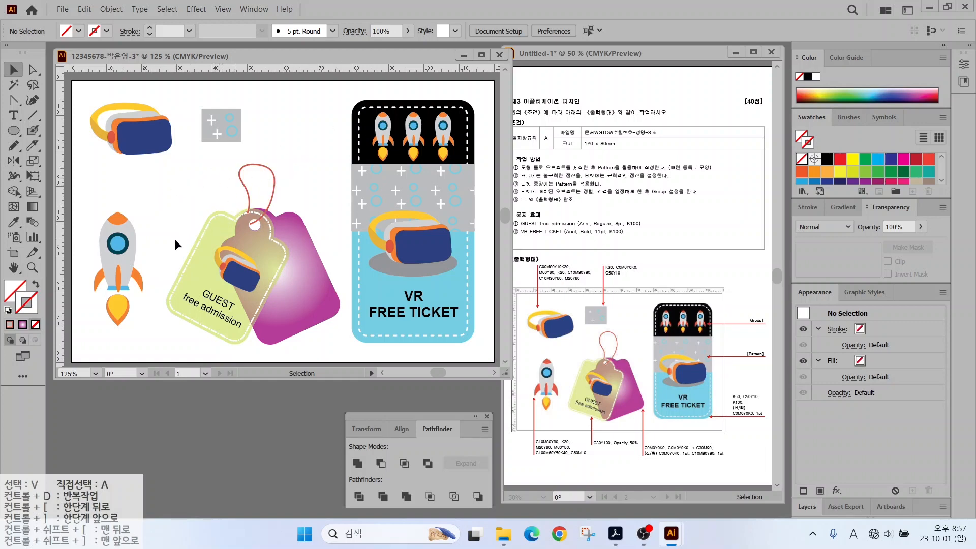
pyautogui.click(61, 9)
pyautogui.press('Escape')
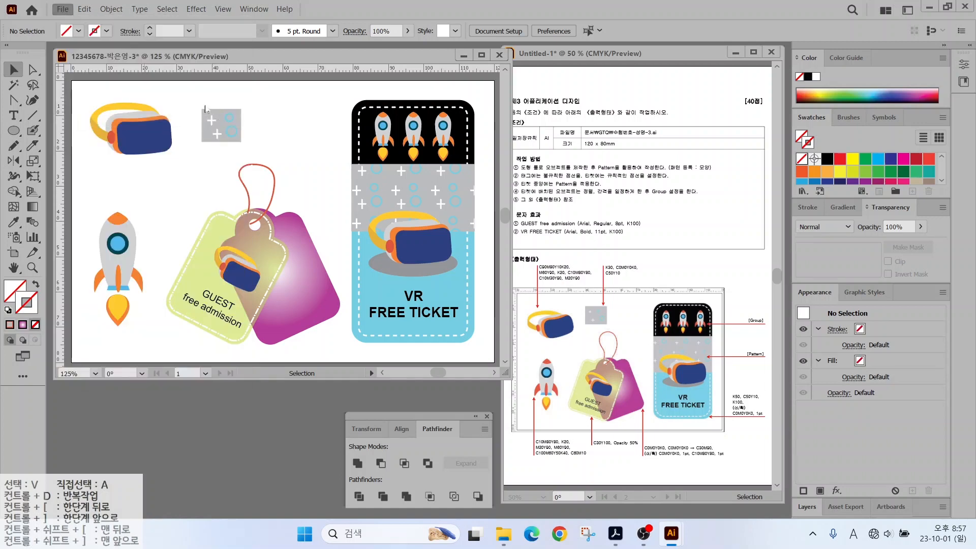
# Save the artwork as an Illustrator .ai file under its existing name, accepting Illustrator 2020 options.
pyautogui.hotkey('ctrl', 's')
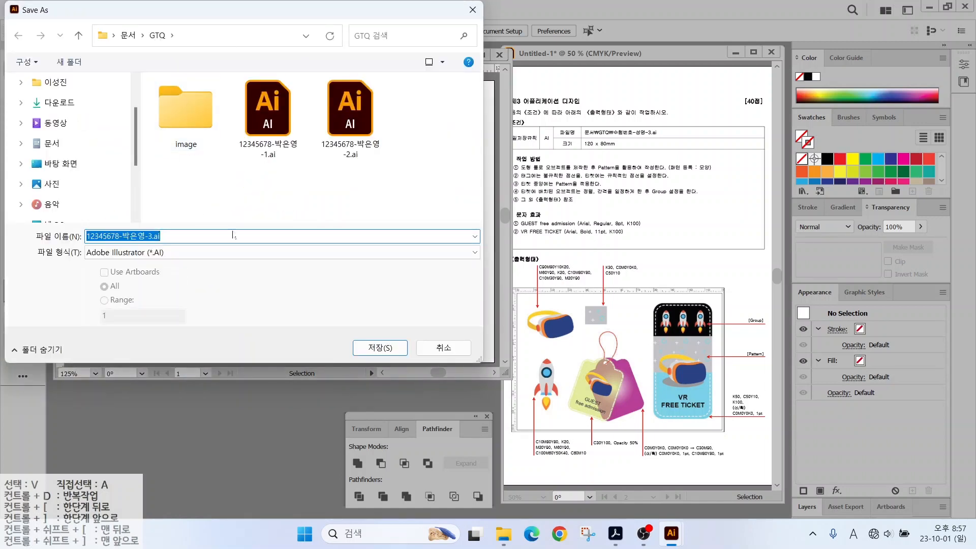
pyautogui.press('Return')
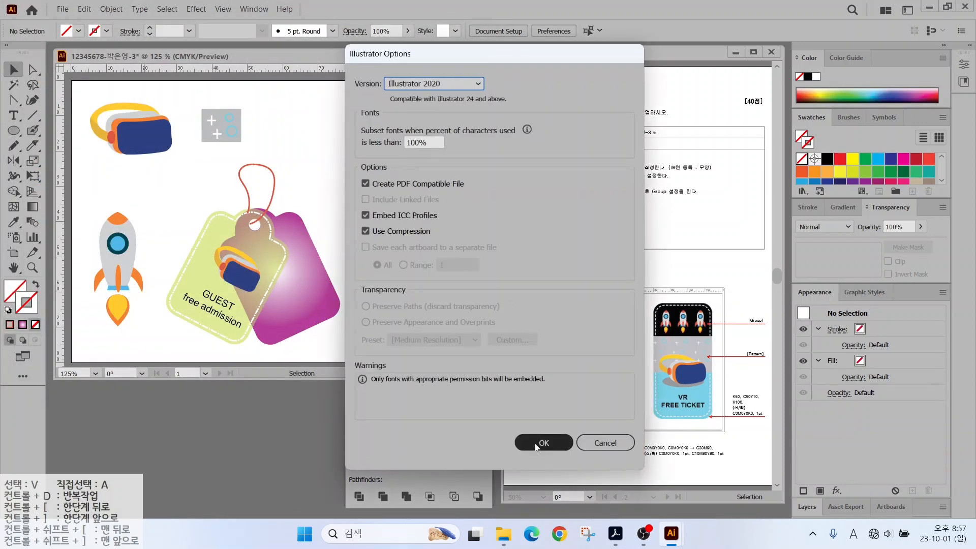
pyautogui.click(537, 444)
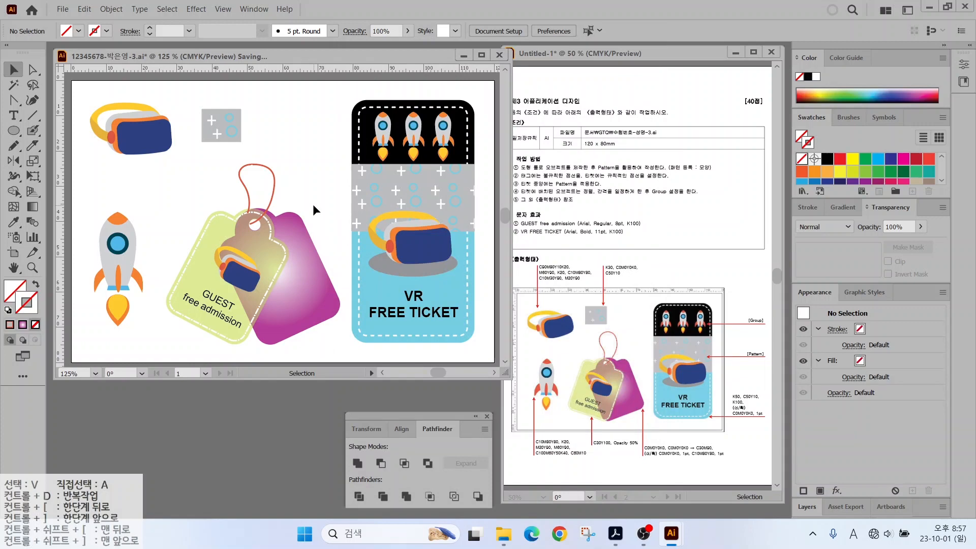